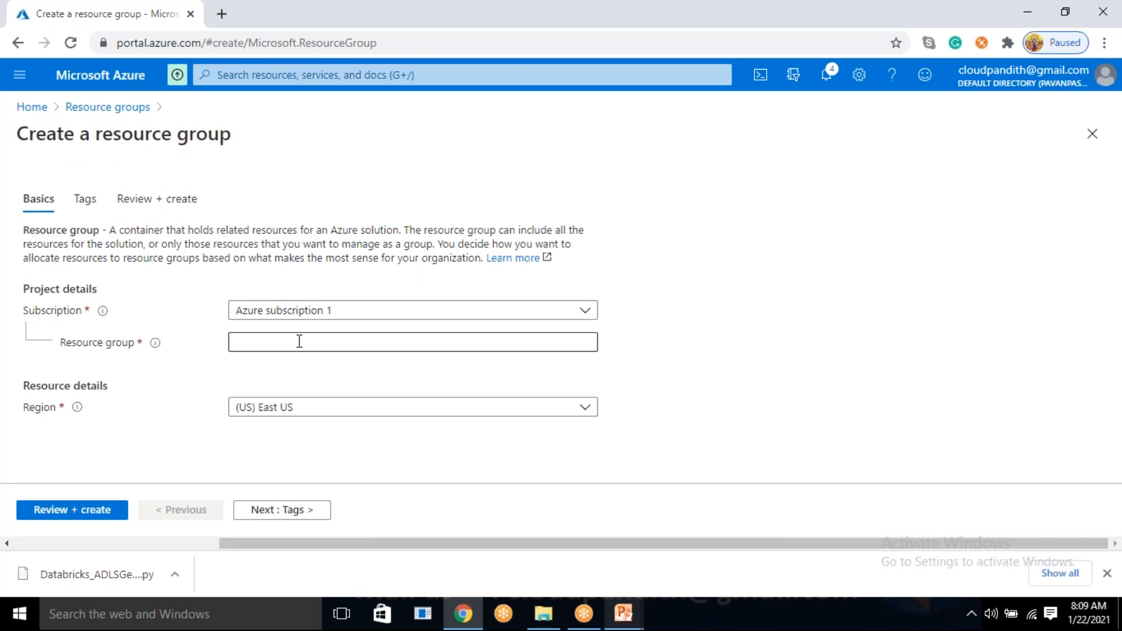
# Create a resource group named cloudpadith-BI-Master-Program in Azure subscription 1, keeping the East US region.
pyautogui.click(294, 343)
pyautogui.write('clo')
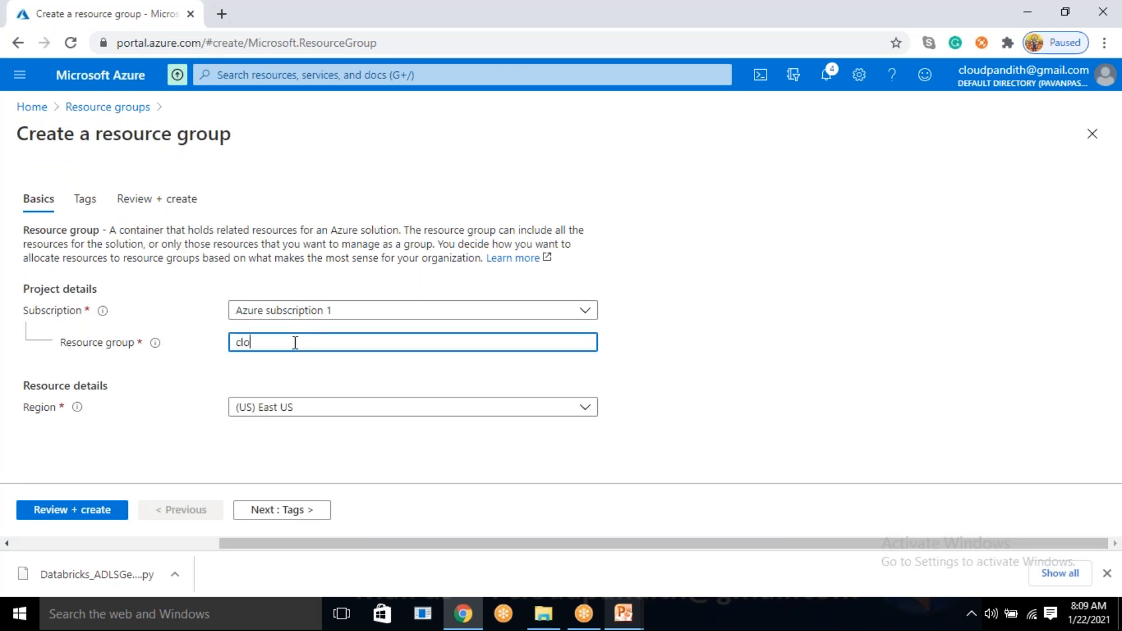
pyautogui.write('udpadith-BI-Master-PRogram')
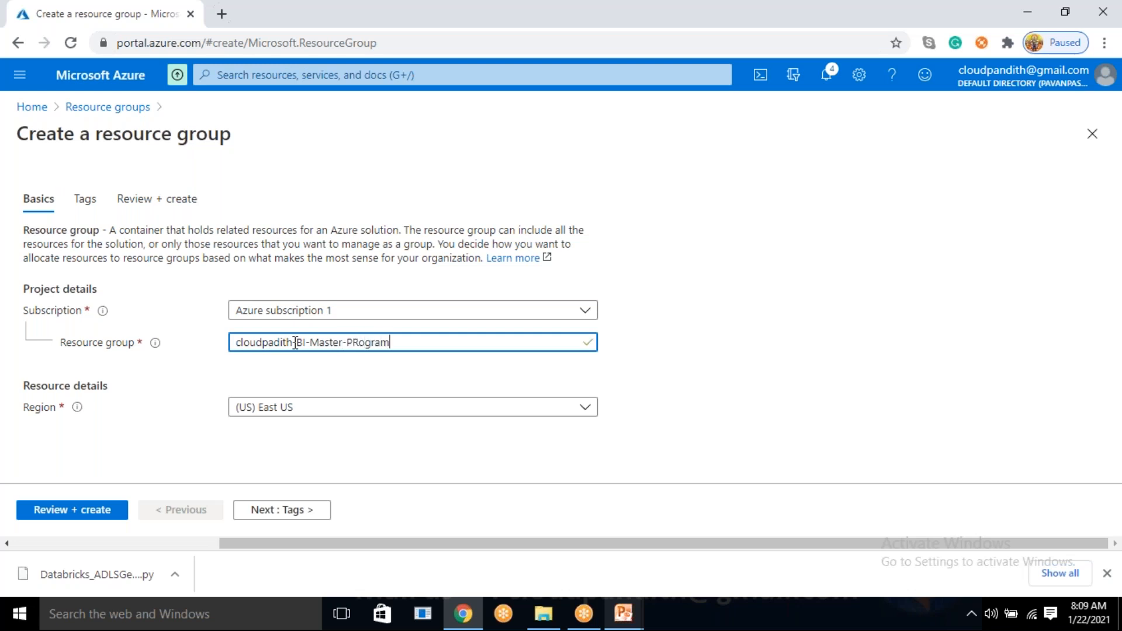
pyautogui.press('Left')
pyautogui.press('Left')
pyautogui.press('Left')
pyautogui.press('Left')
pyautogui.press('Left')
pyautogui.press('BackSpace')
pyautogui.write('r')
pyautogui.click(84, 517)
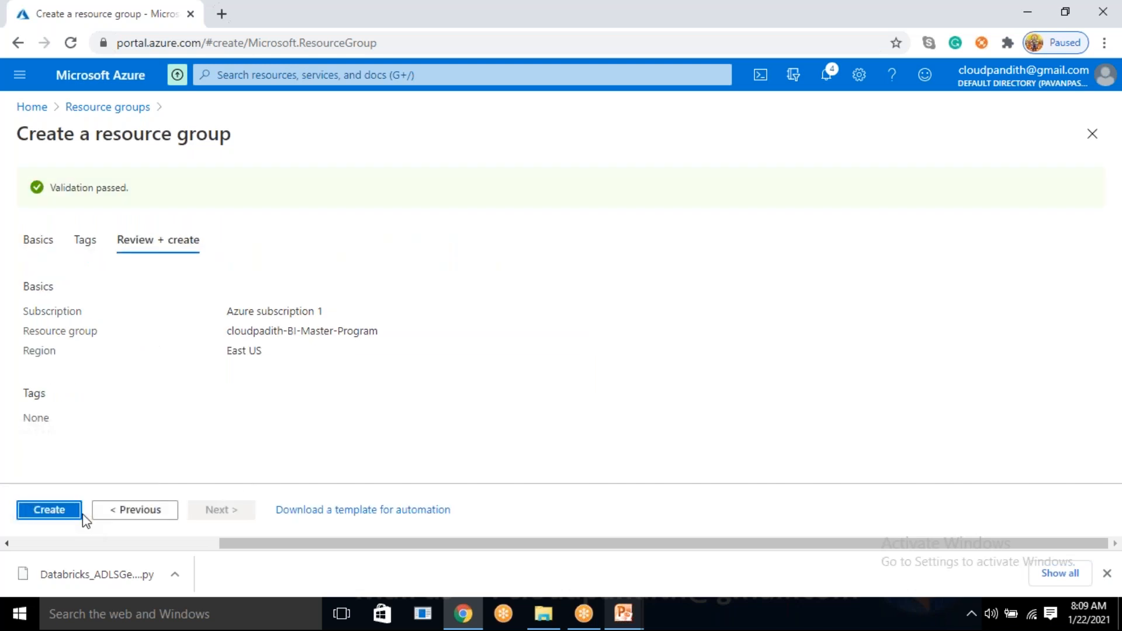
pyautogui.click(79, 513)
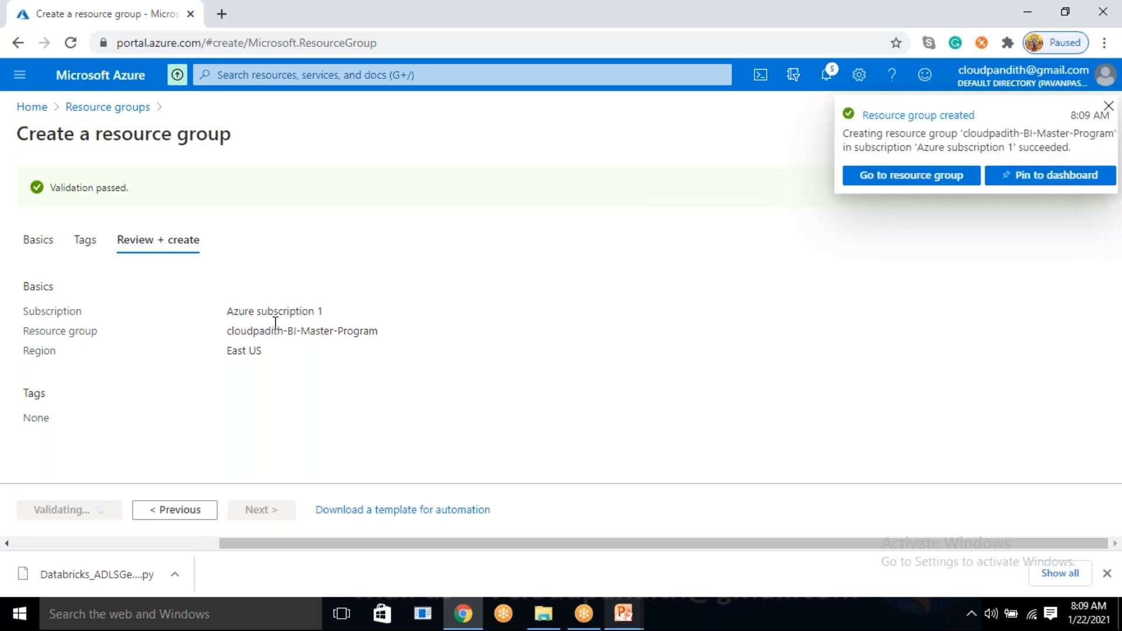
# Open the cloudpadith-BI-Master-Program resource group and start creating a Data Factory resource in it from the Marketplace.
pyautogui.click(151, 413)
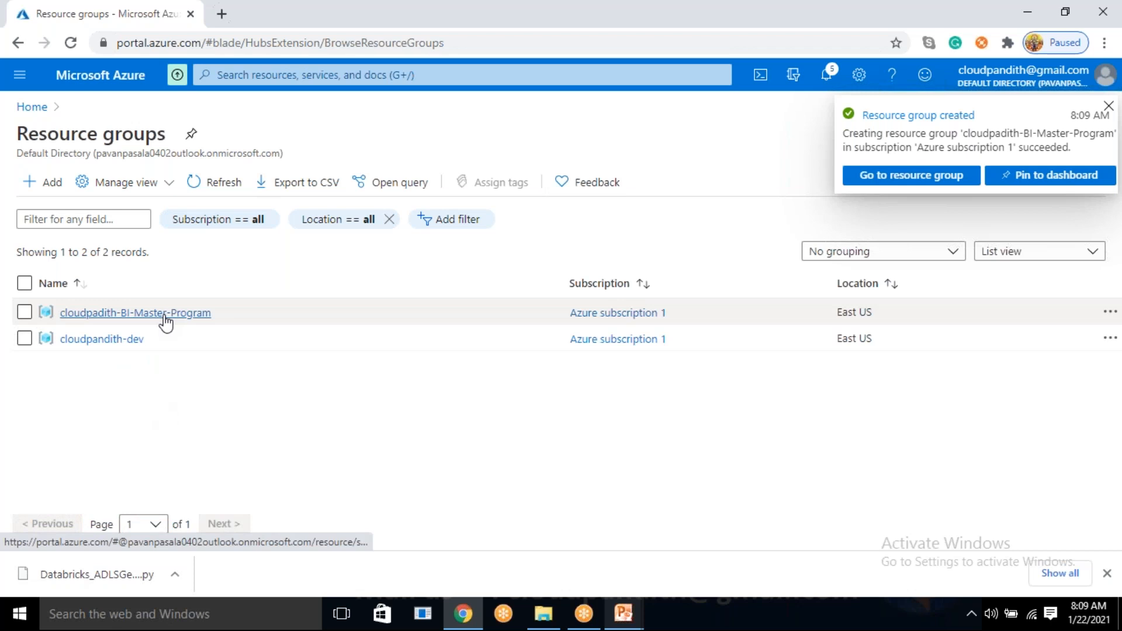
pyautogui.click(164, 315)
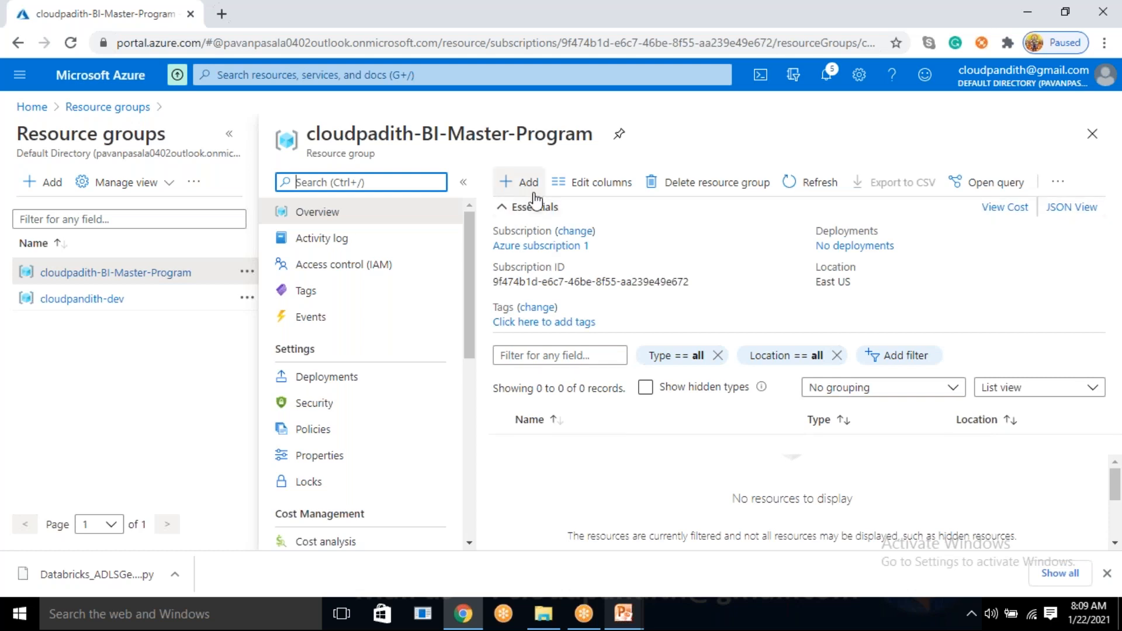
pyautogui.click(532, 185)
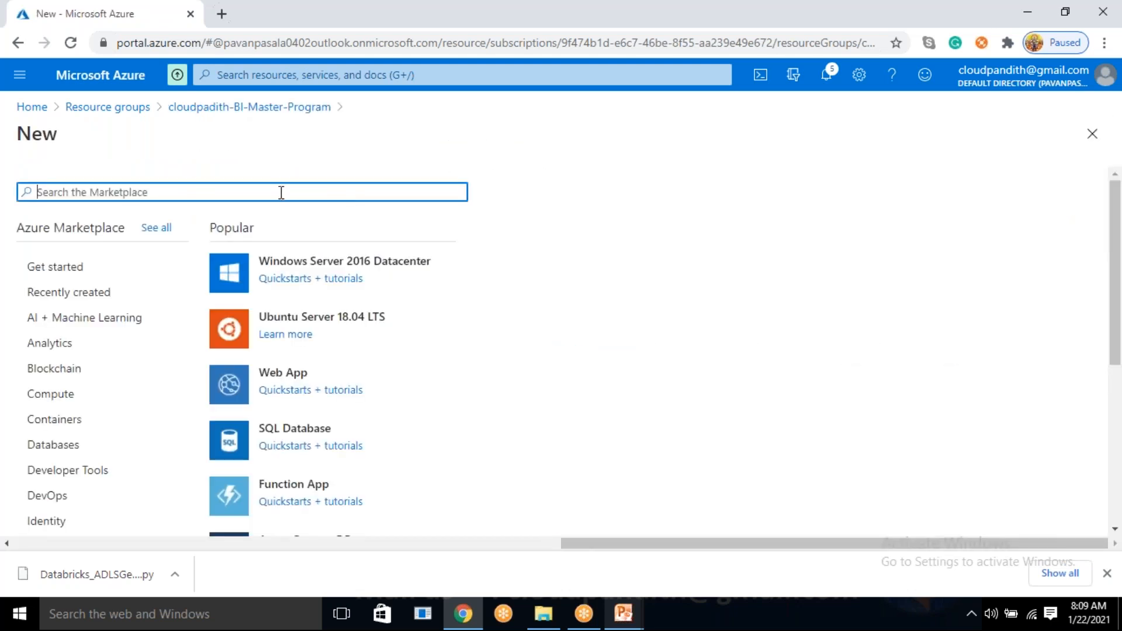
pyautogui.write('data fact')
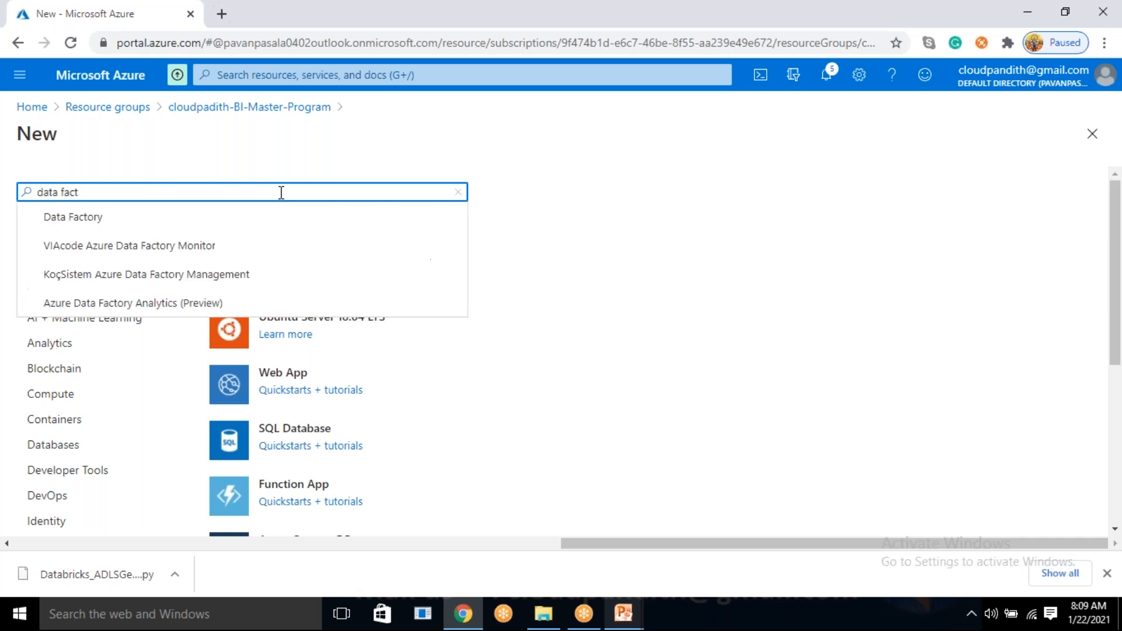
pyautogui.click(83, 219)
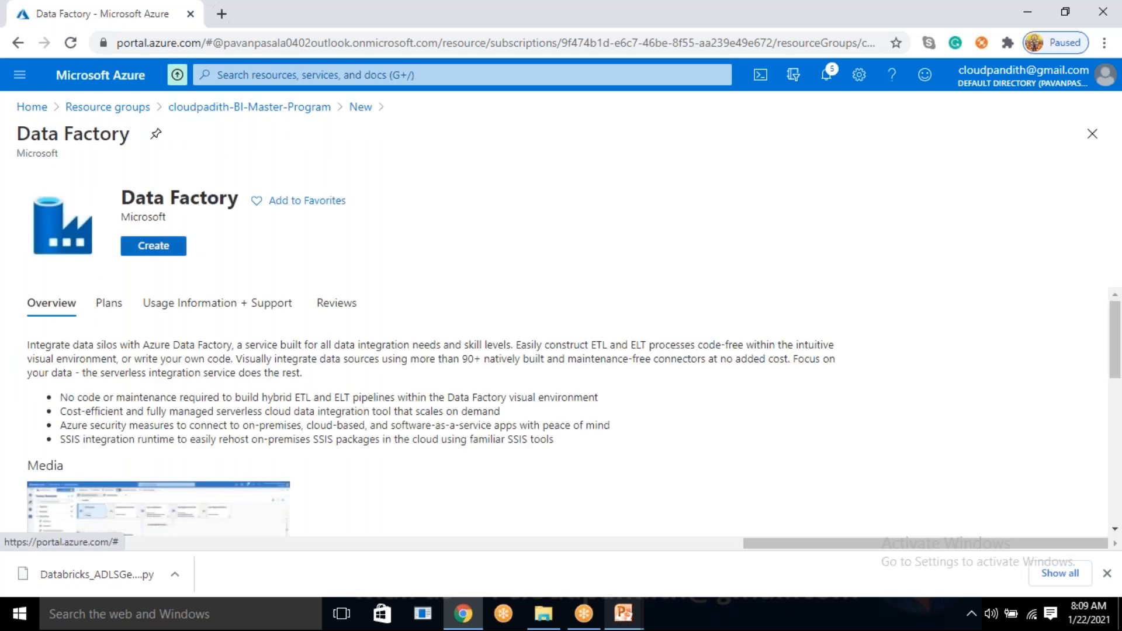
pyautogui.click(146, 250)
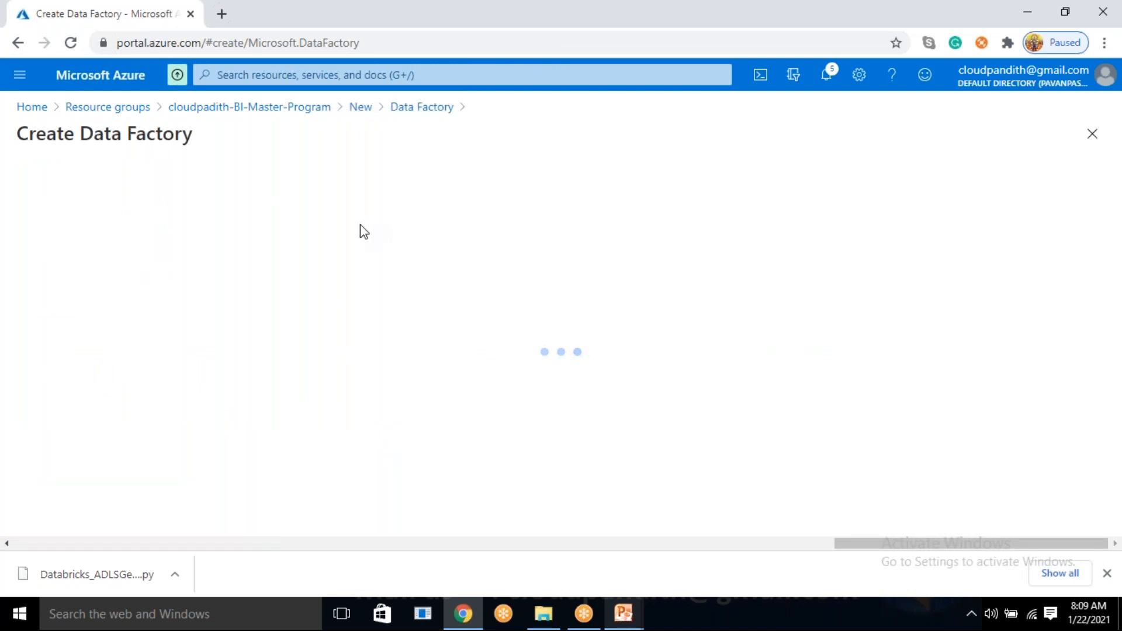
# Examine the regions available for the data factory, without changing the selected one.
pyautogui.scroll(-2, 316, 310)
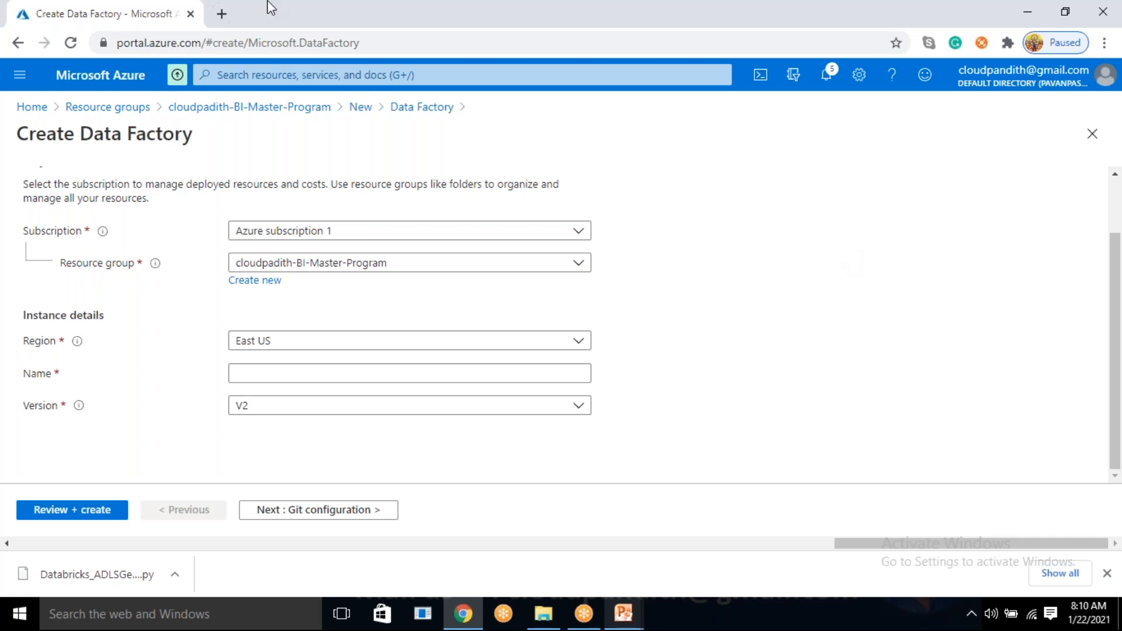
pyautogui.click(297, 345)
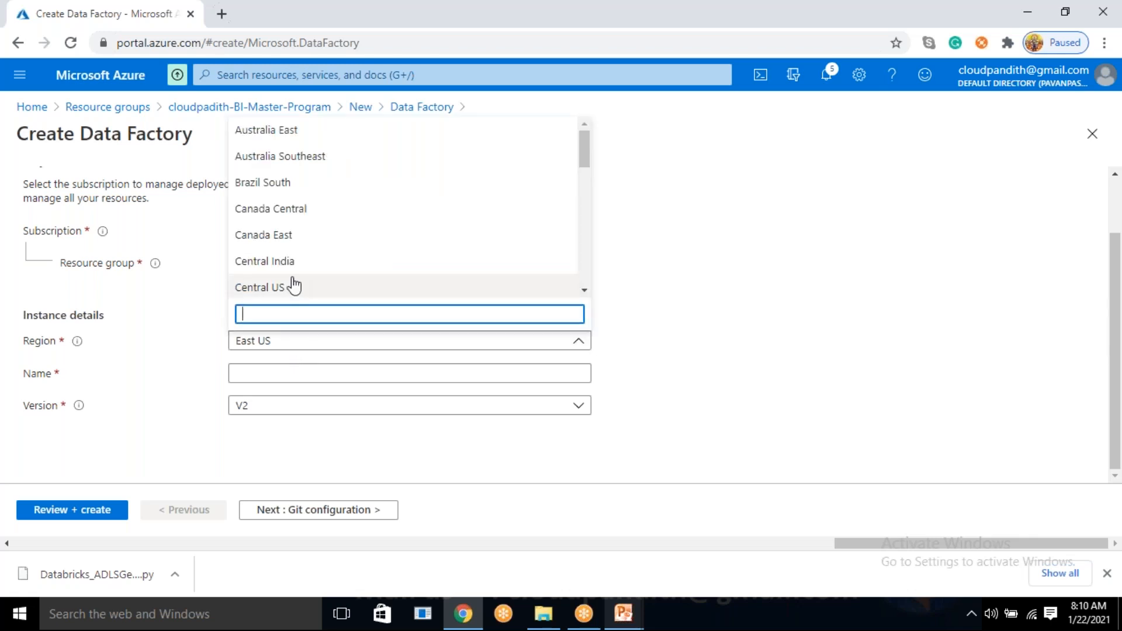
pyautogui.scroll(-1, 291, 246)
pyautogui.scroll(1, 291, 238)
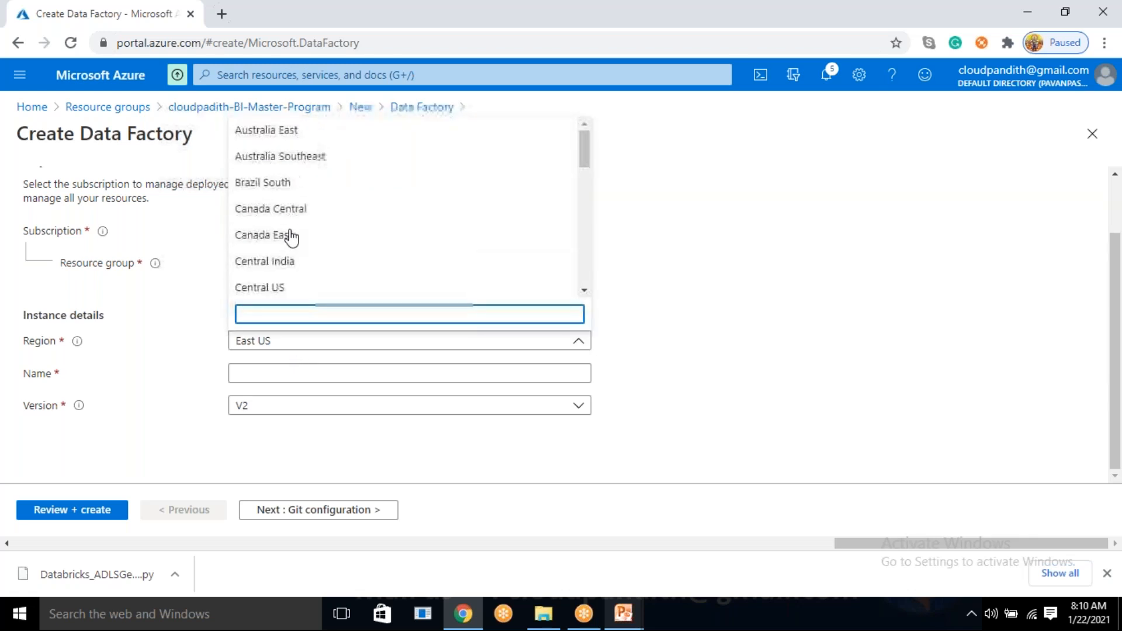
pyautogui.scroll(-7, 290, 239)
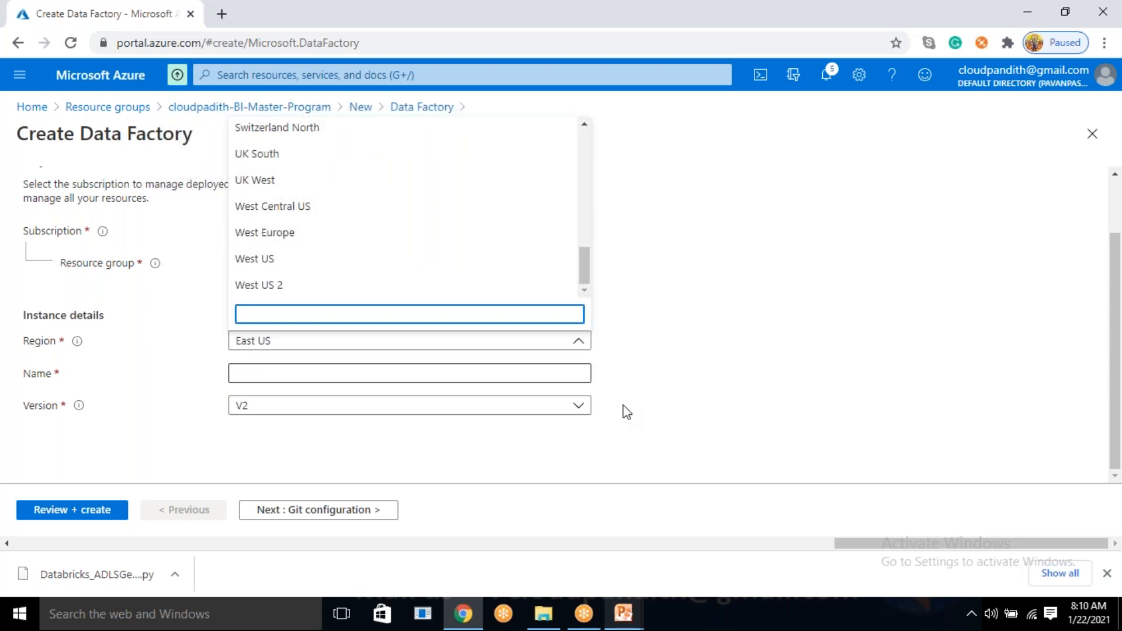
pyautogui.click(639, 366)
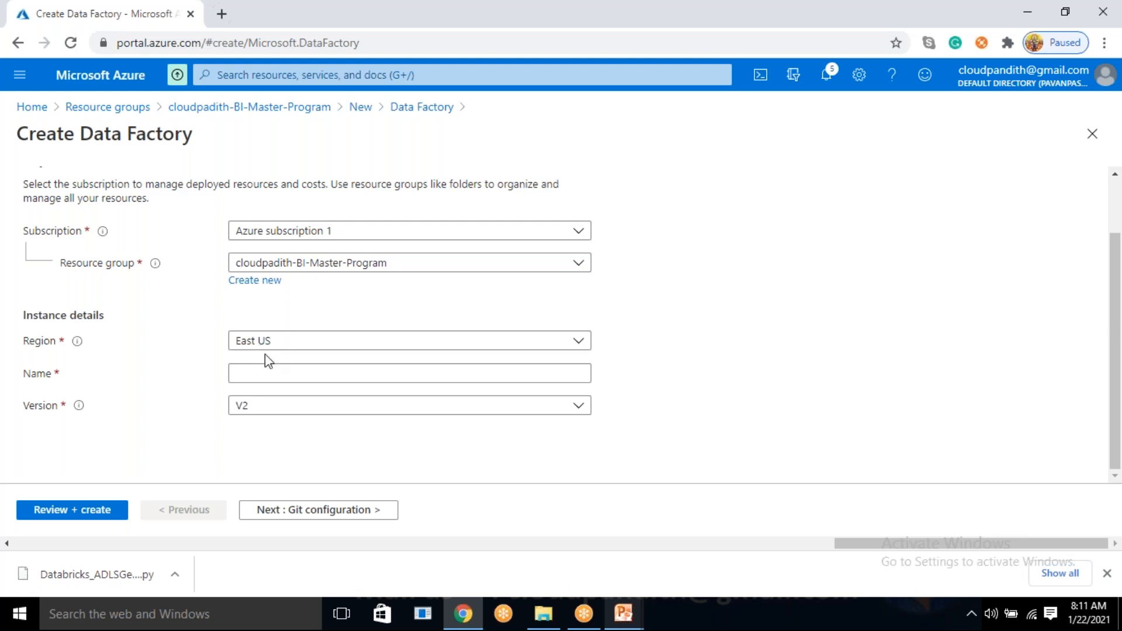
pyautogui.click(300, 341)
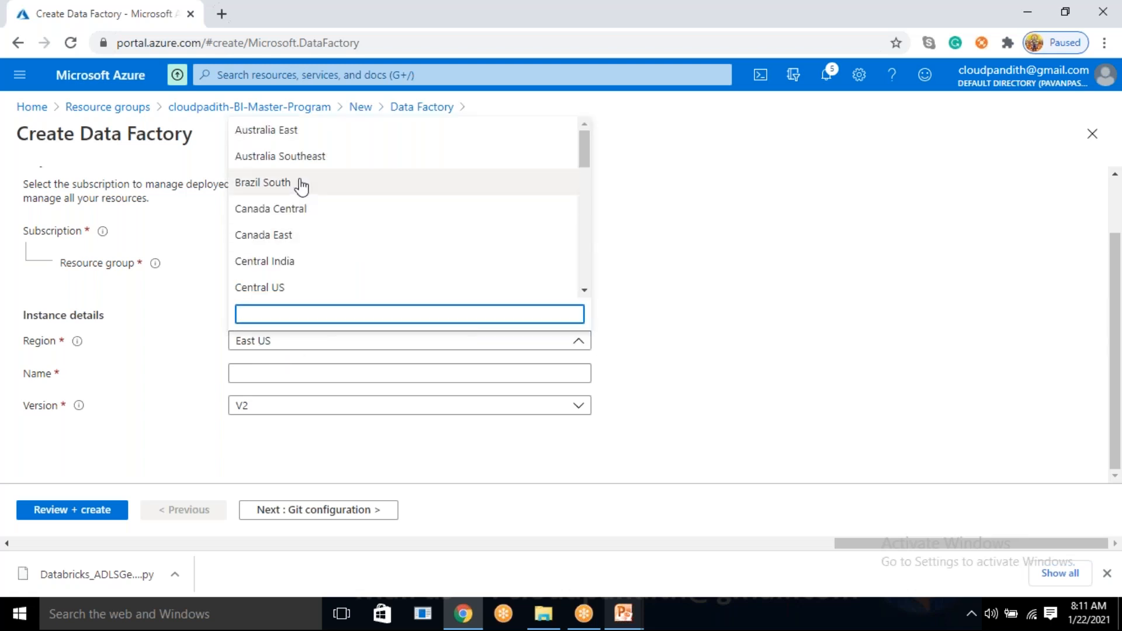
pyautogui.click(808, 341)
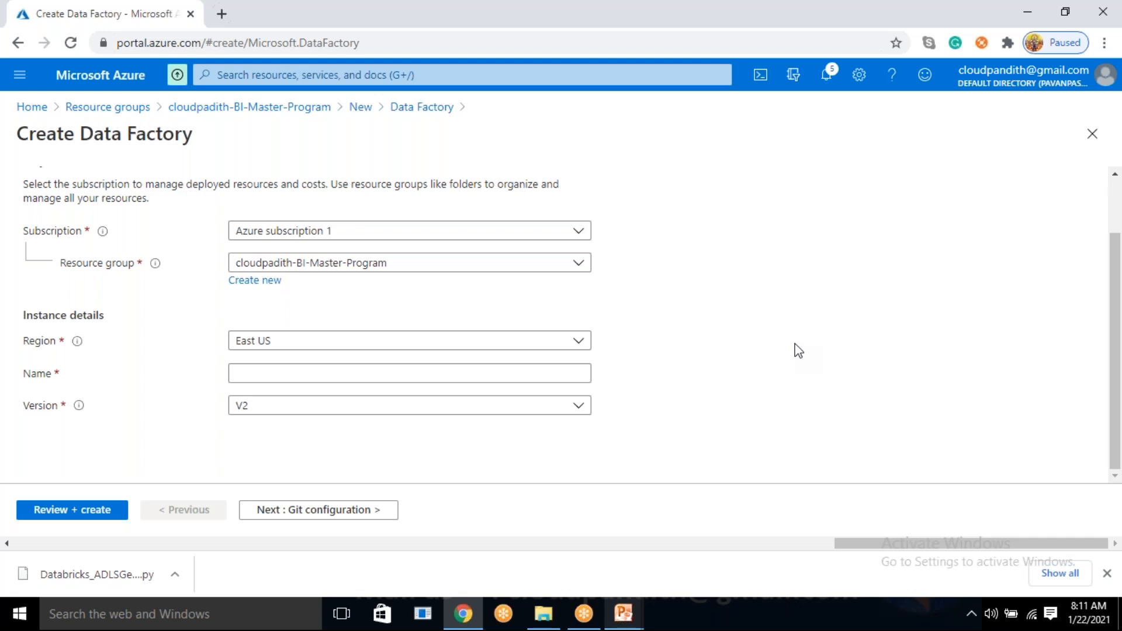
# Set the data factory's region to South India by filtering the region choices for india.
pyautogui.click(355, 349)
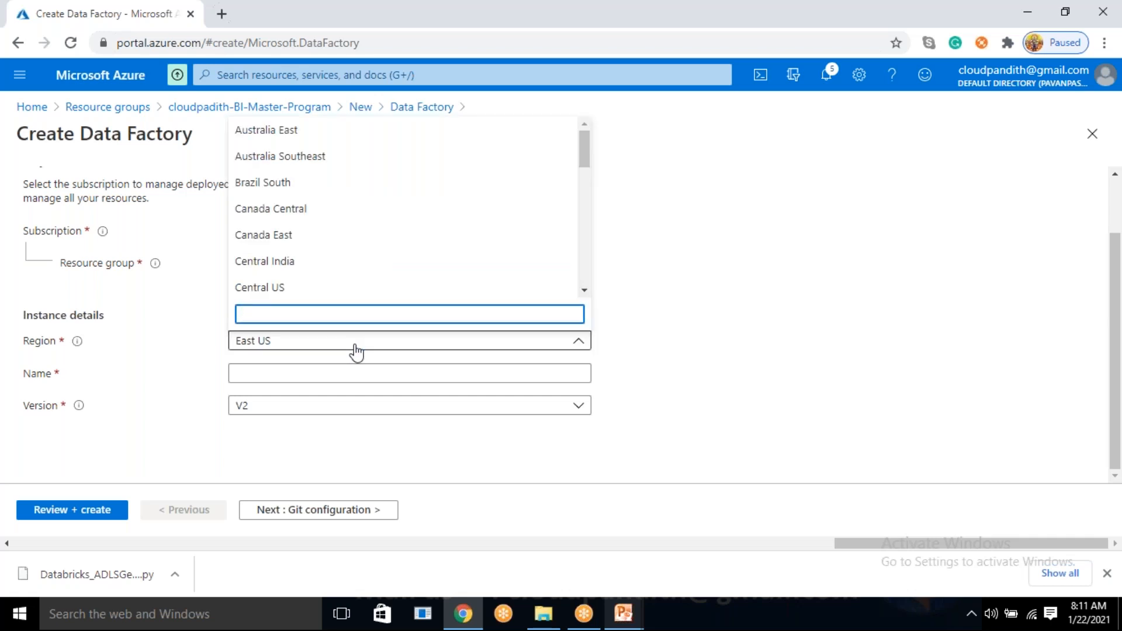
pyautogui.write('india')
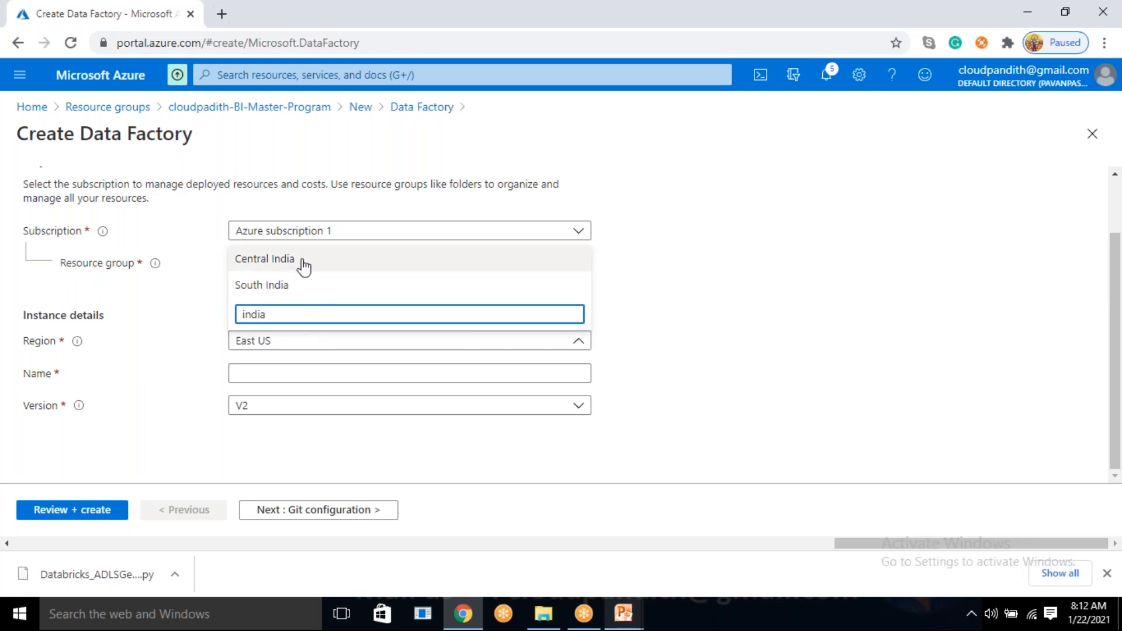
pyautogui.click(278, 292)
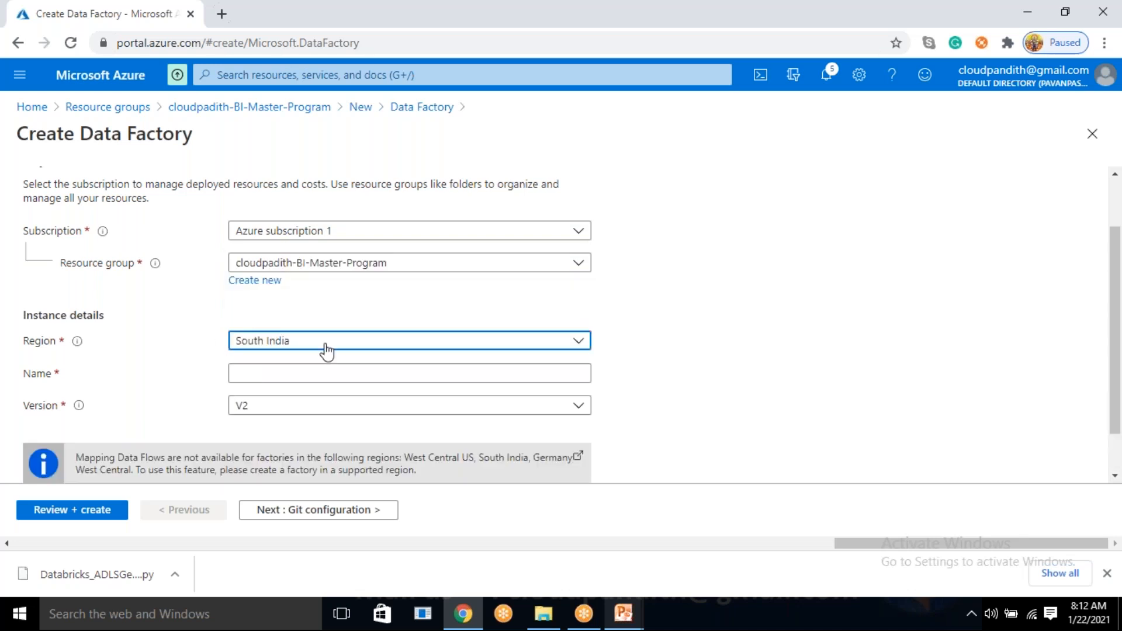
# Name the data factory cloudpandithadfv201222 and select version V2.
pyautogui.click(273, 375)
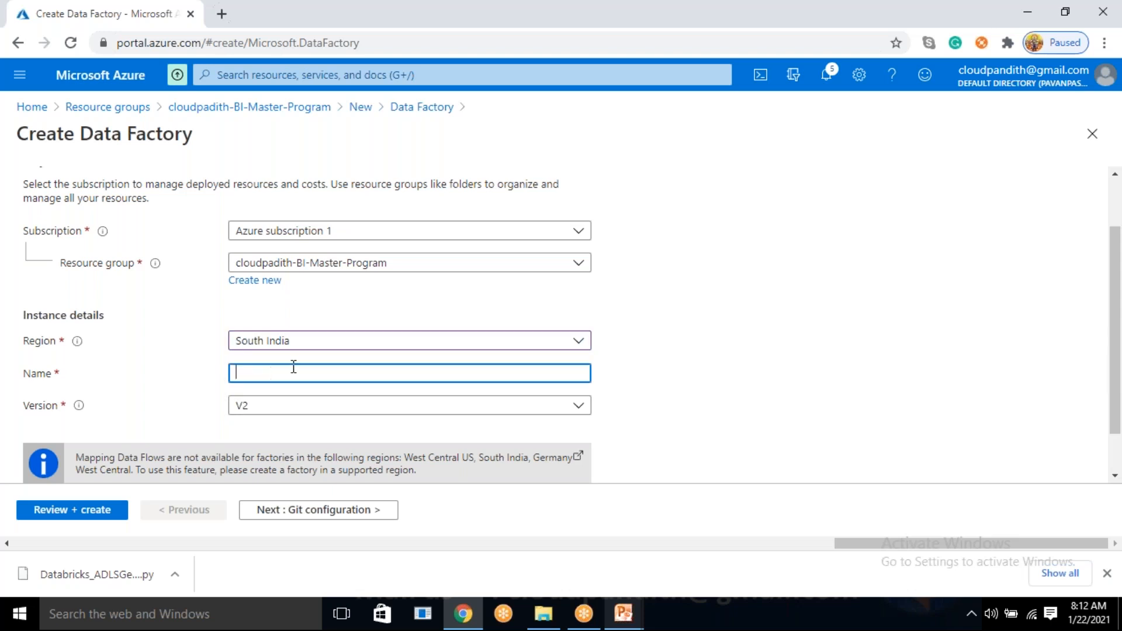
pyautogui.write('cloudpandithadfv2')
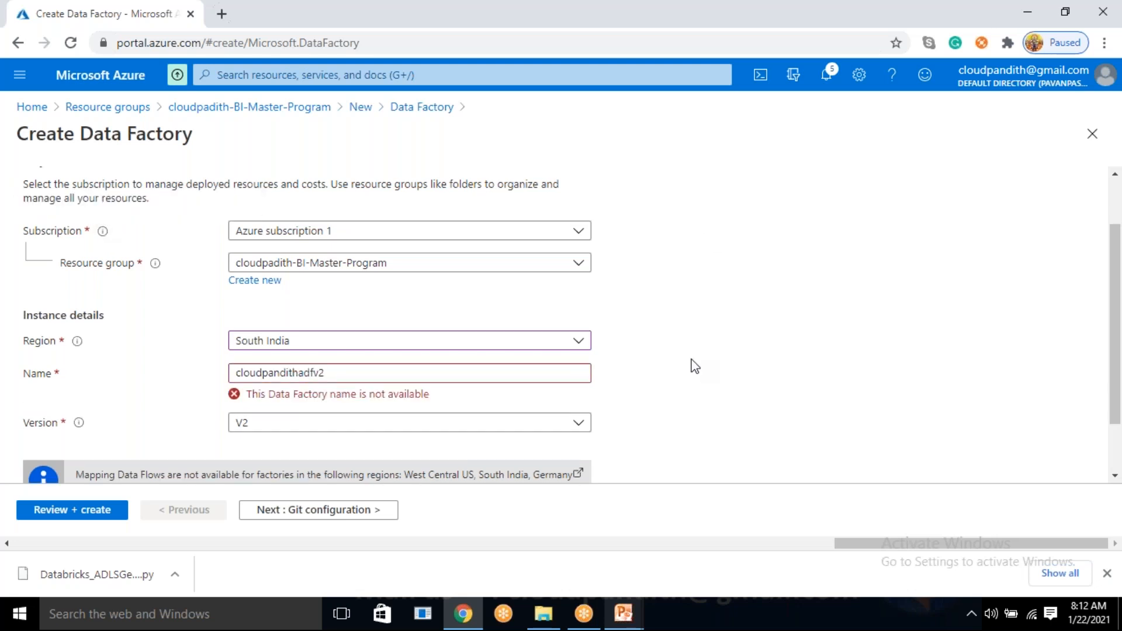
pyautogui.moveTo(257, 396); pyautogui.dragTo(482, 401)
pyautogui.click(668, 412)
pyautogui.click(335, 372)
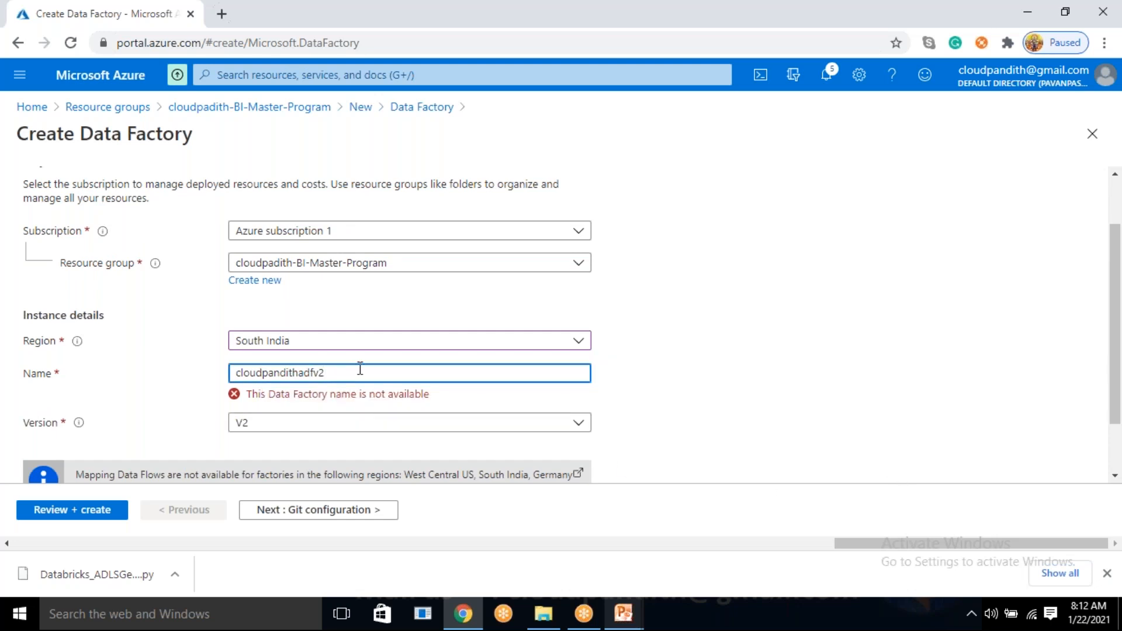
pyautogui.write('01222')
pyautogui.click(797, 368)
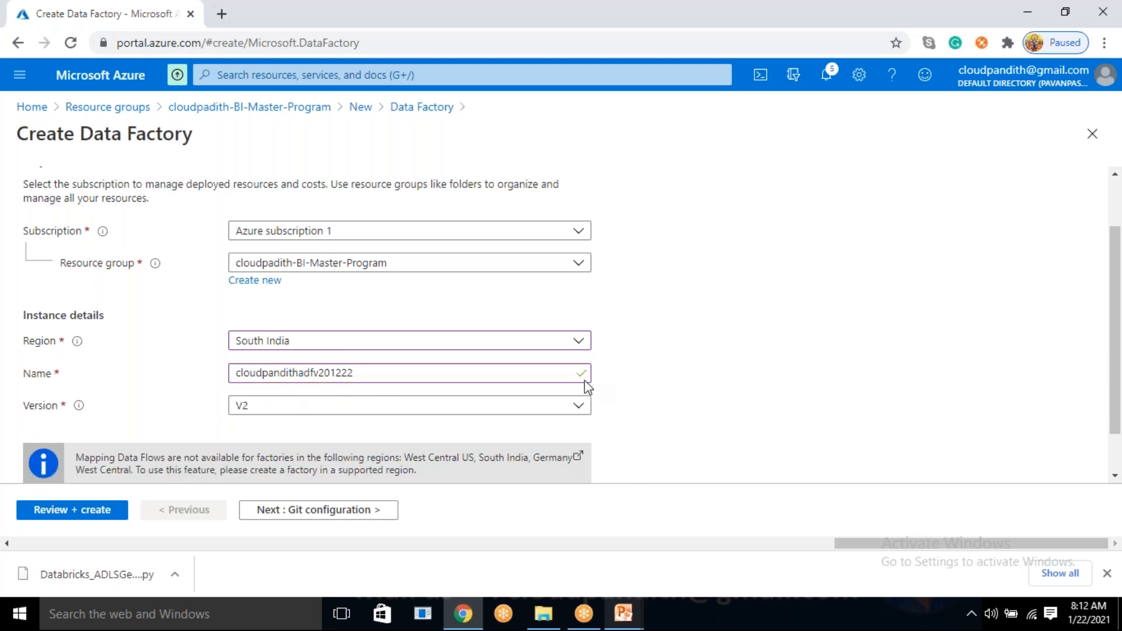
pyautogui.click(568, 413)
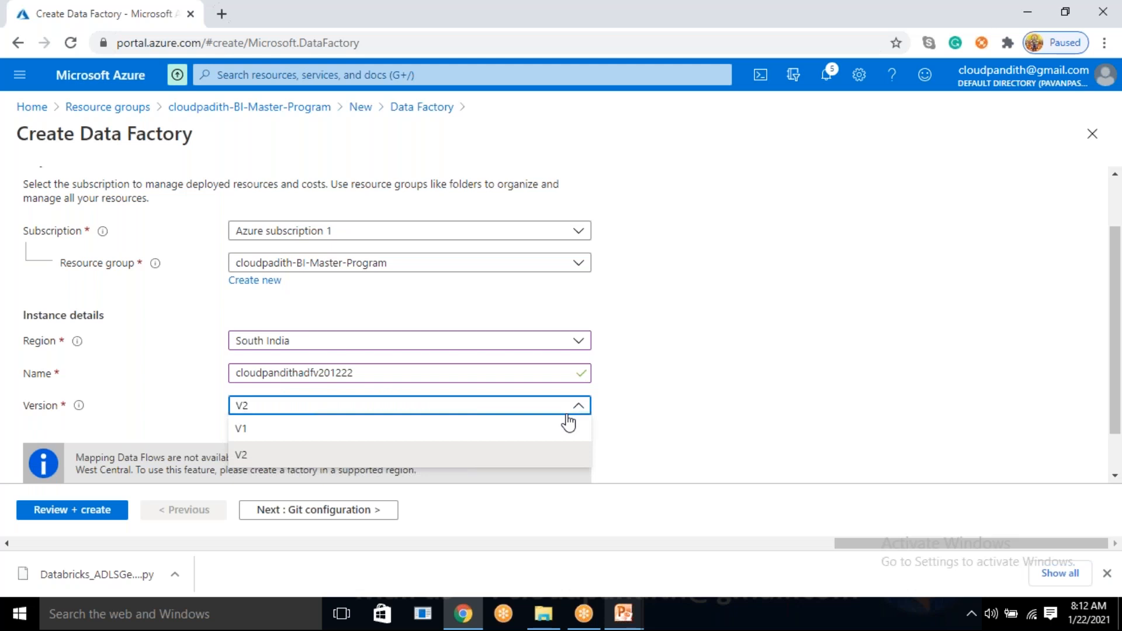
pyautogui.click(510, 458)
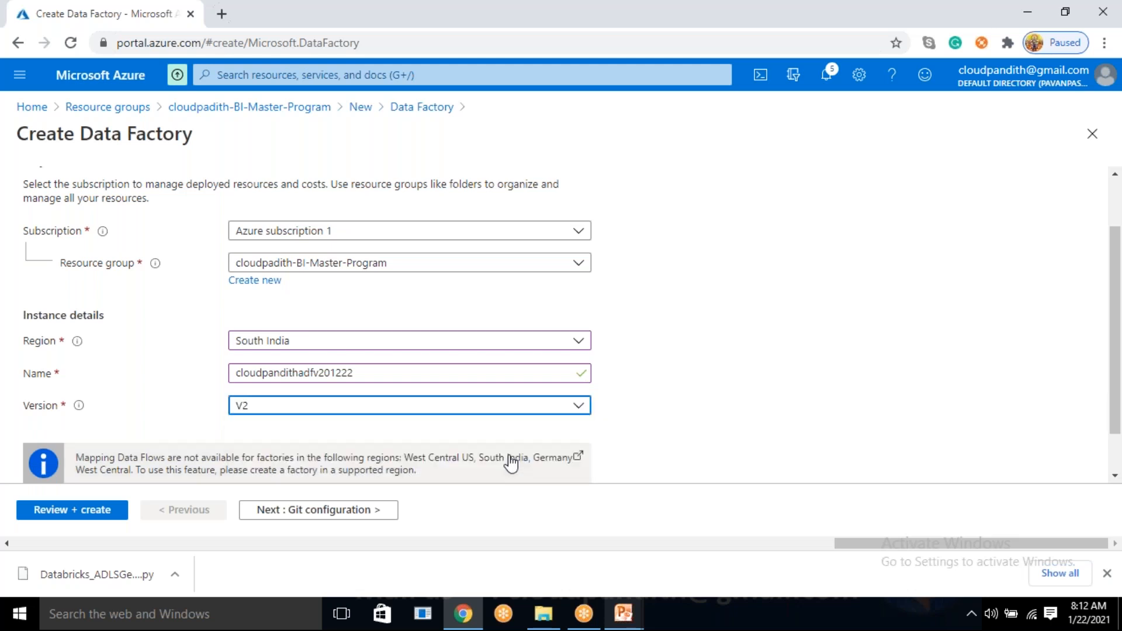
pyautogui.click(353, 509)
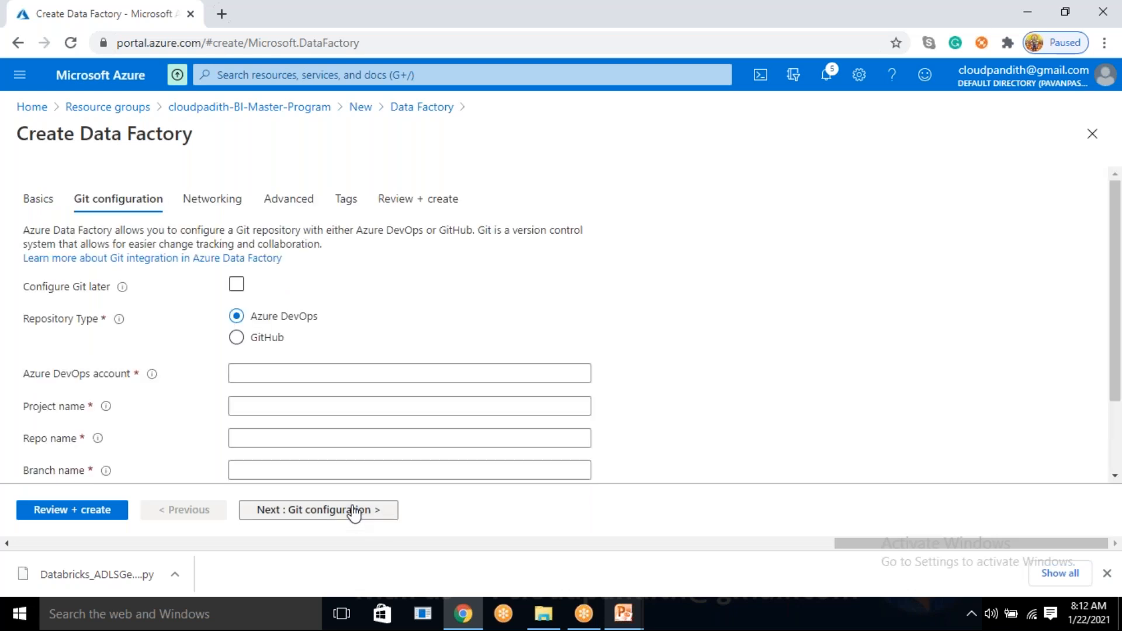
pyautogui.click(183, 510)
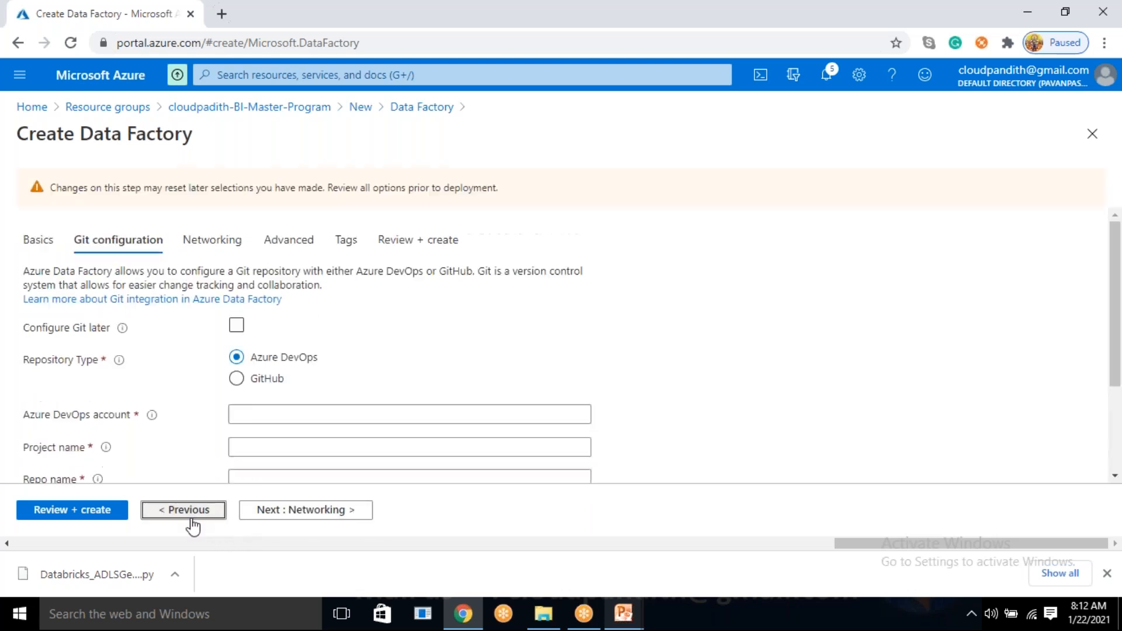
pyautogui.scroll(-3, 380, 403)
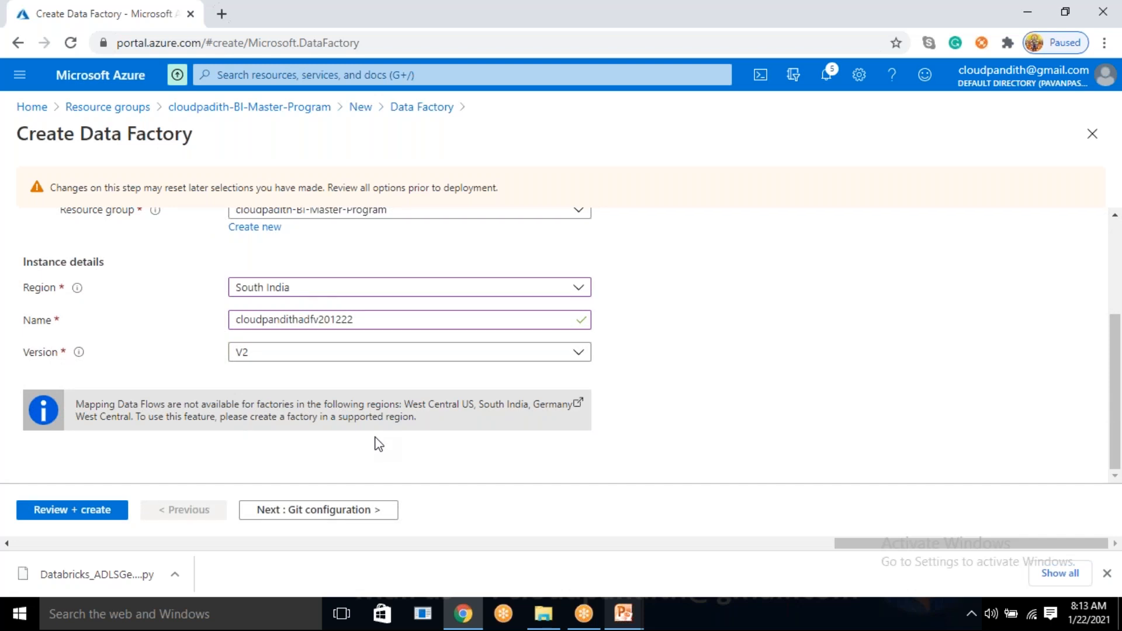
# Enable the Configure Git later option in the Git configuration, and validate and submit the data factory for creation.
pyautogui.click(341, 519)
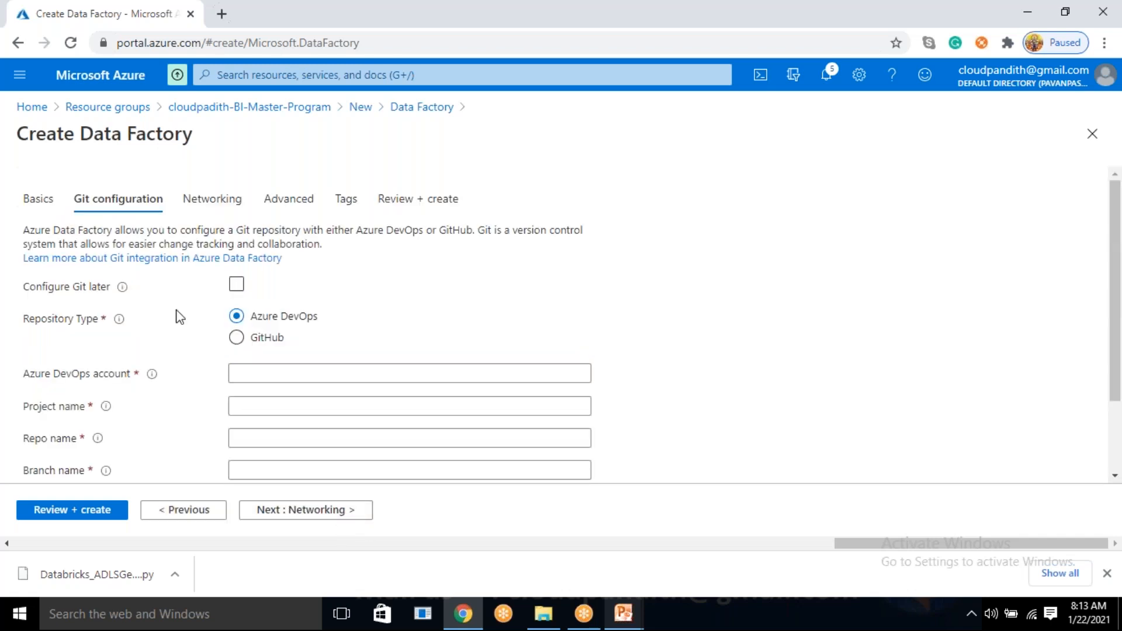
pyautogui.click(237, 285)
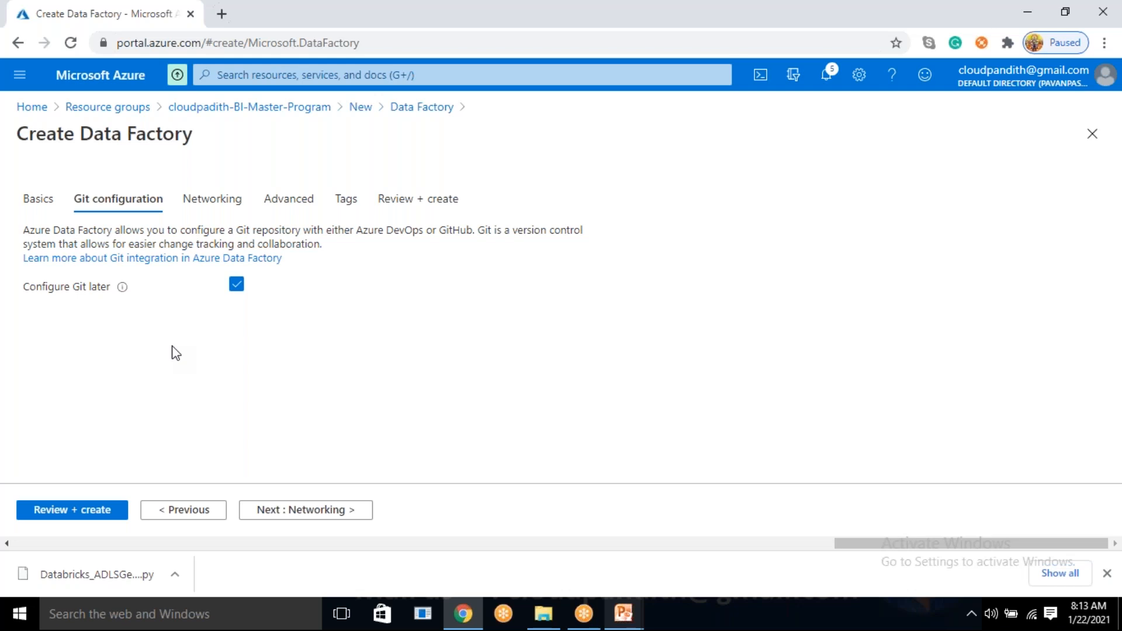
pyautogui.click(237, 285)
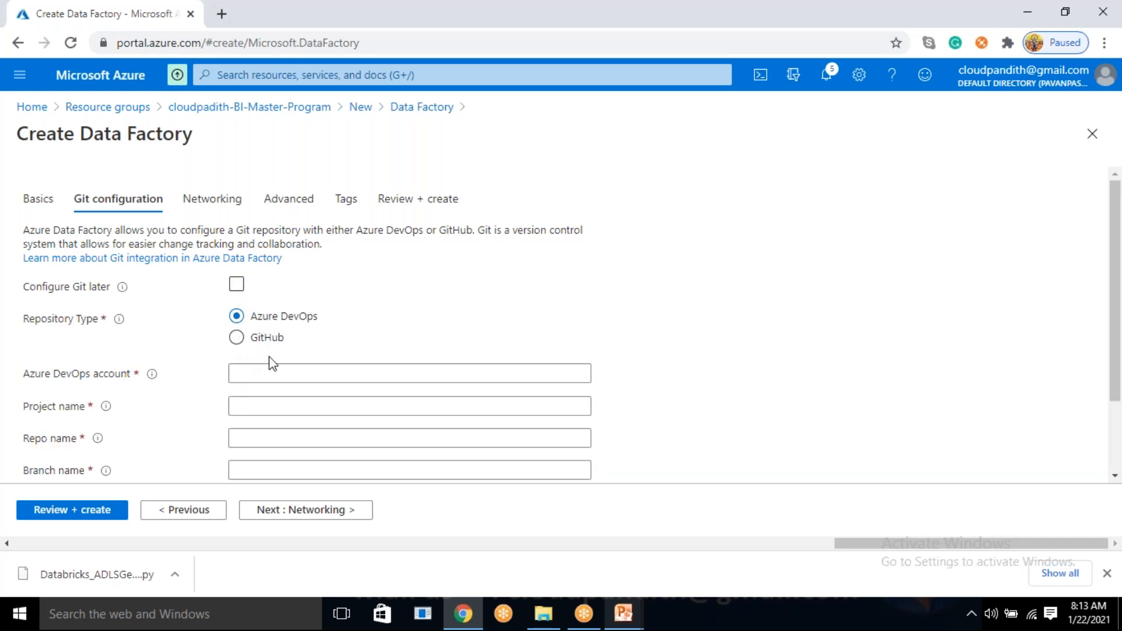
pyautogui.click(237, 287)
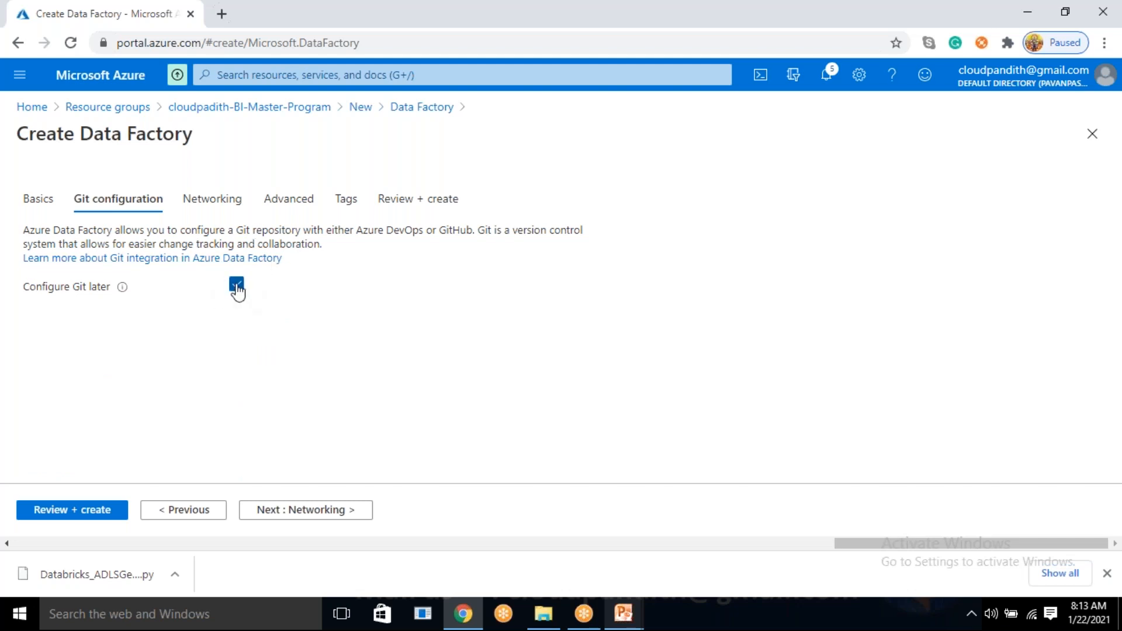
pyautogui.click(87, 513)
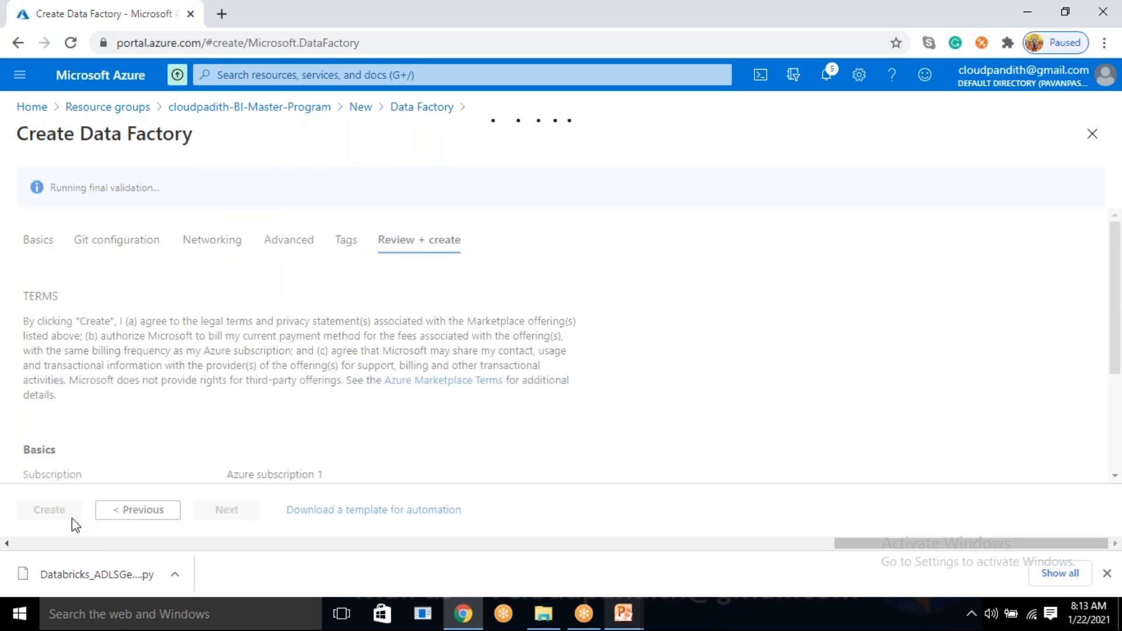
pyautogui.click(49, 511)
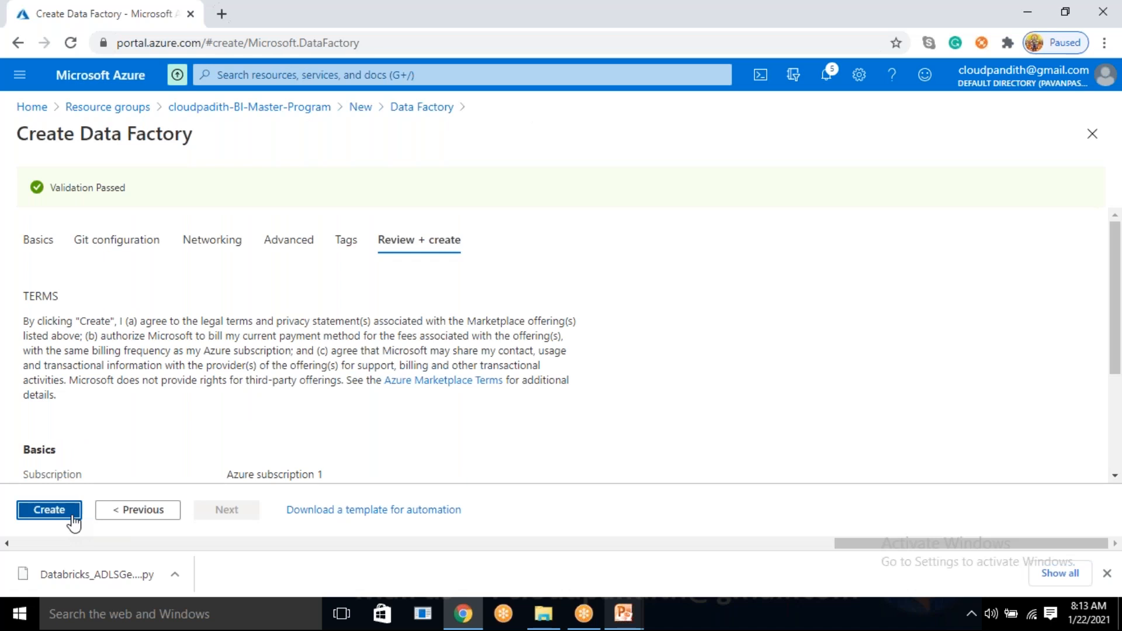
# Open the Azure portal at portal.azure.com in a new browser tab.
pyautogui.click(220, 16)
pyautogui.write('portal.azure.com')
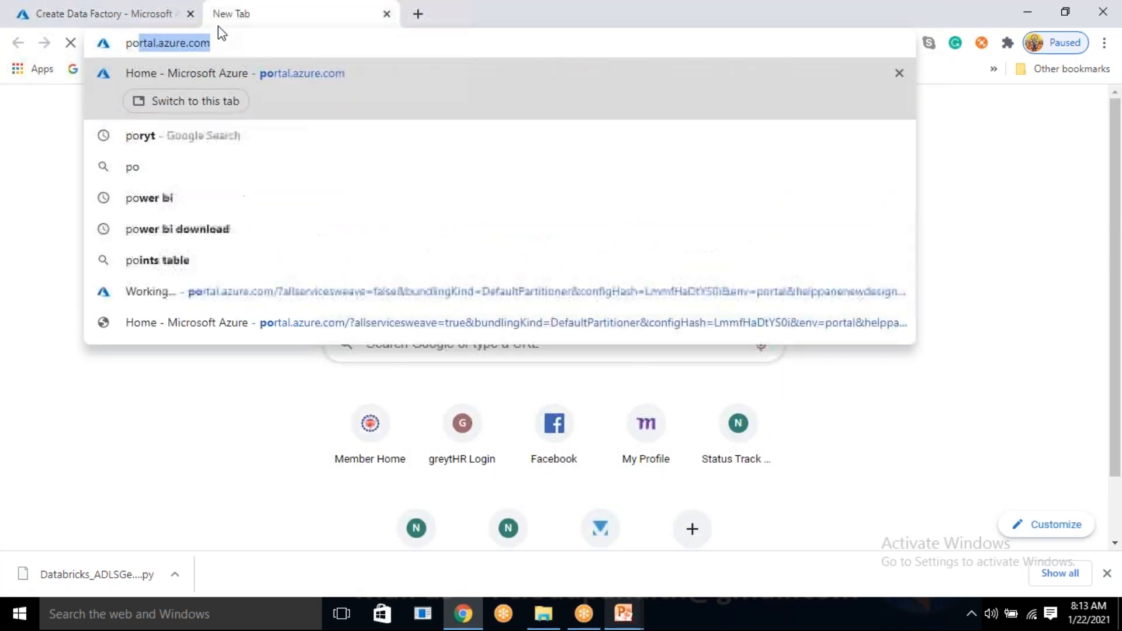
pyautogui.press('Return')
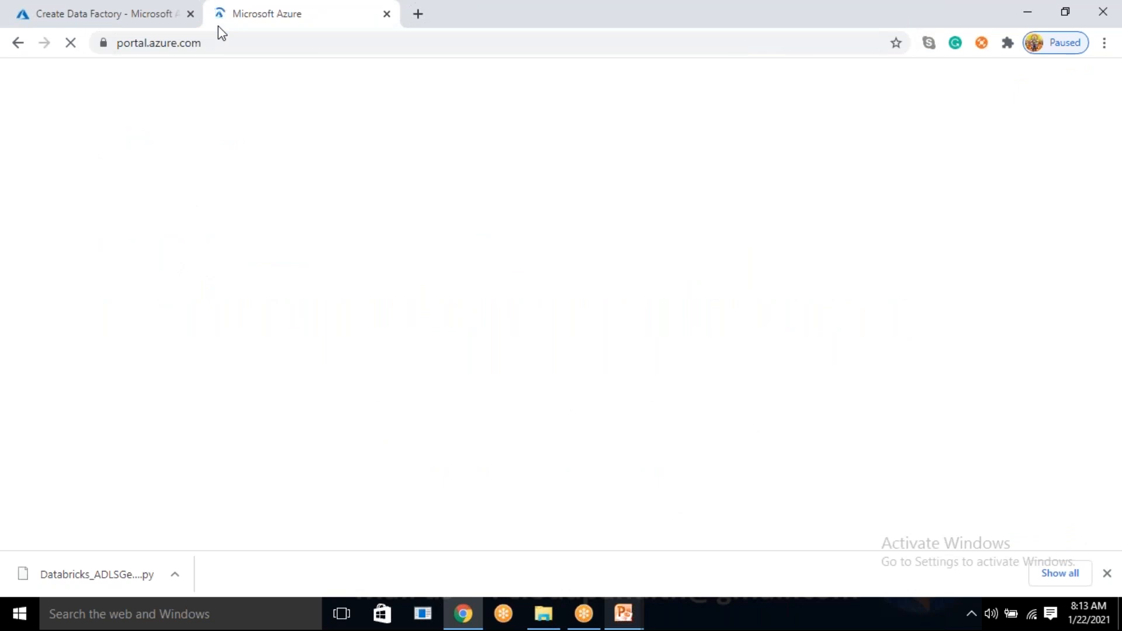
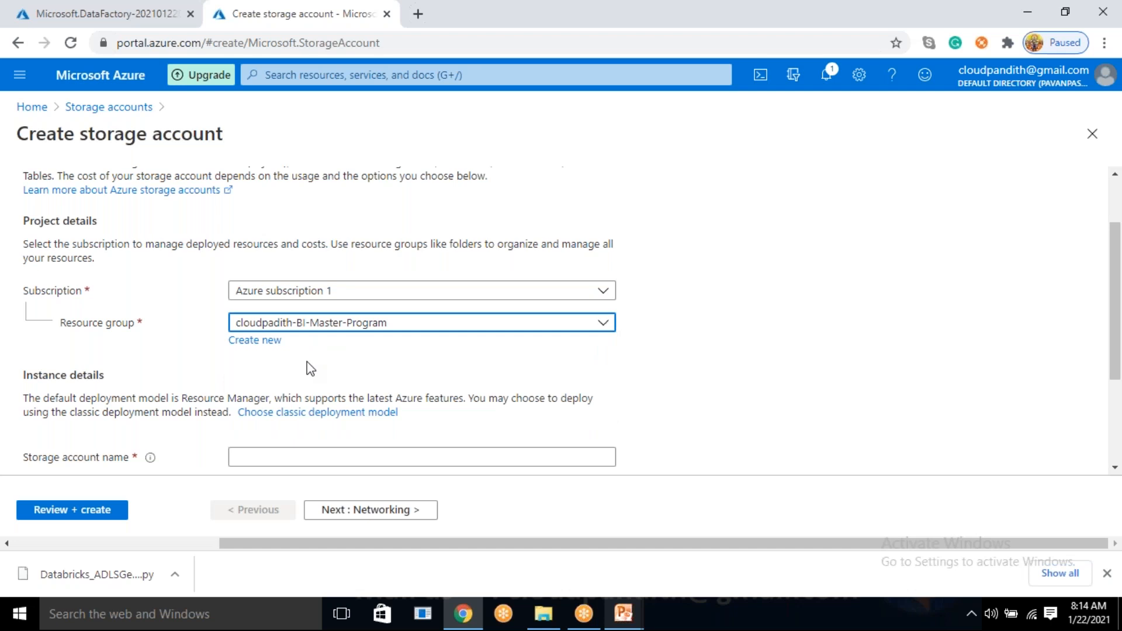
# Name the new storage account cloudpandithblob0122.
pyautogui.click(272, 375)
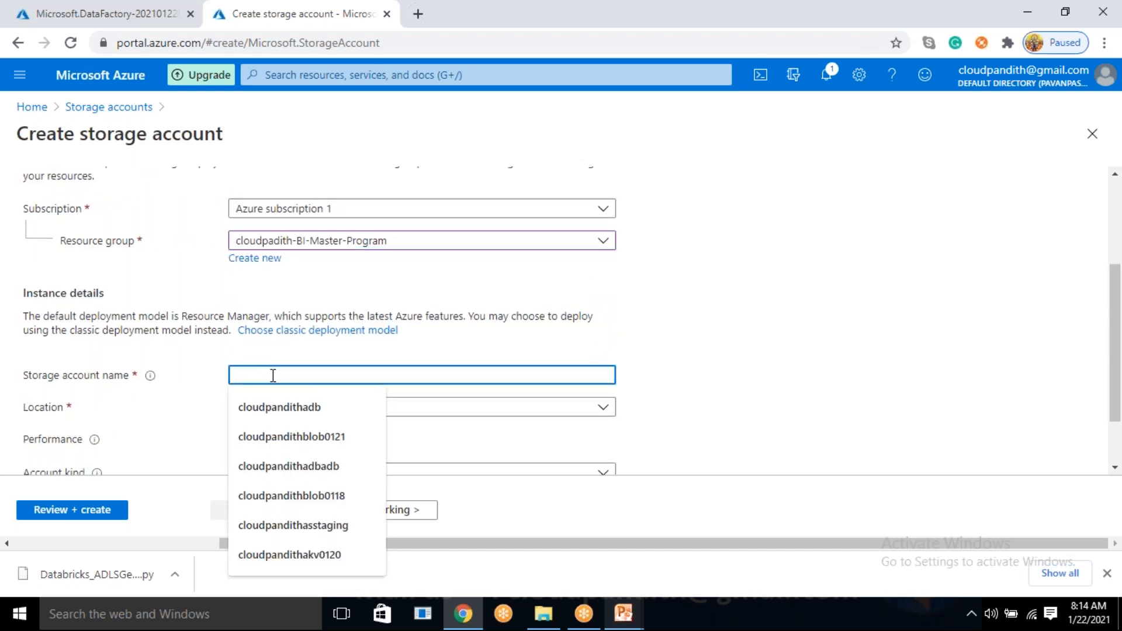
pyautogui.write('clou')
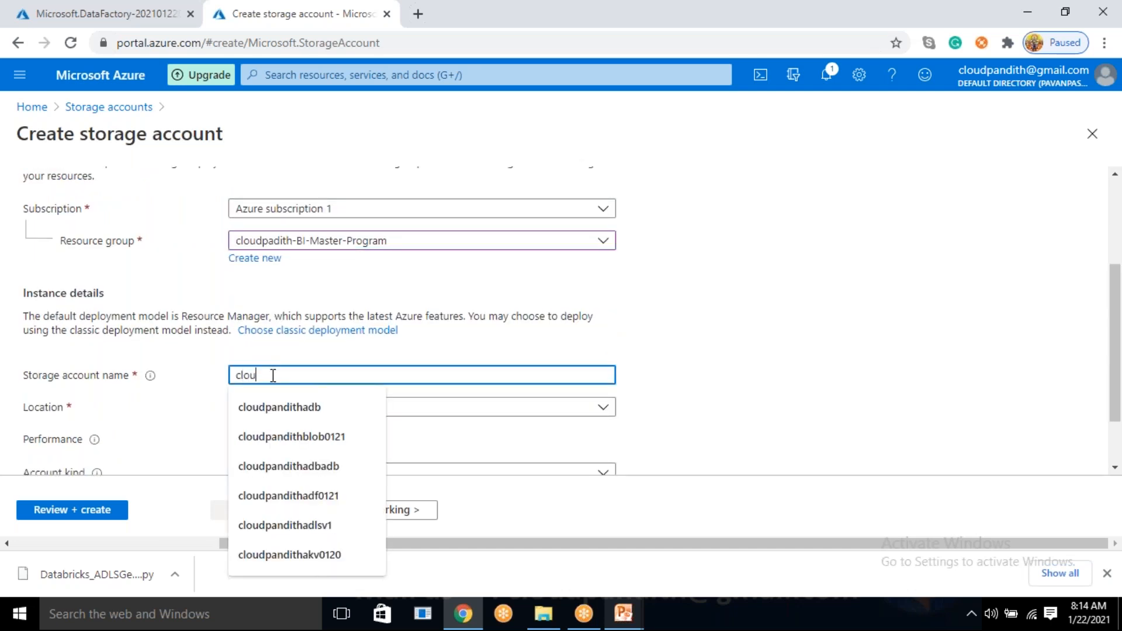
pyautogui.write('dfp')
pyautogui.write('pandithbl')
pyautogui.write('ob')
pyautogui.write('0122')
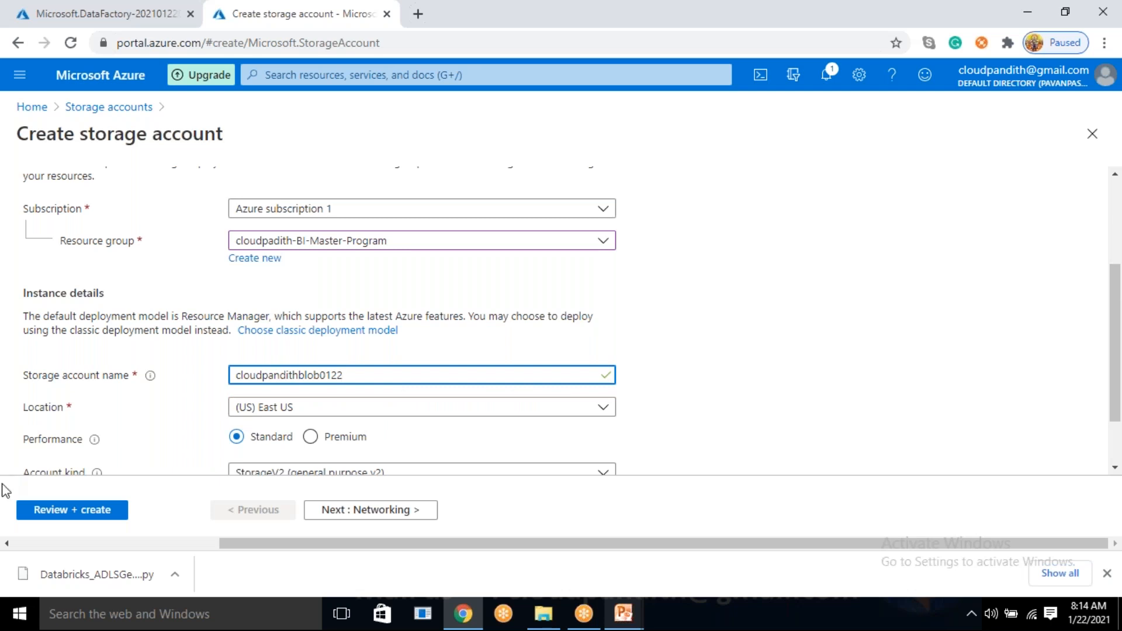
# Try the account kind BlobStorage and switch it to Storage (general purpose v1).
pyautogui.scroll(-1, 174, 409)
pyautogui.scroll(-2, 173, 405)
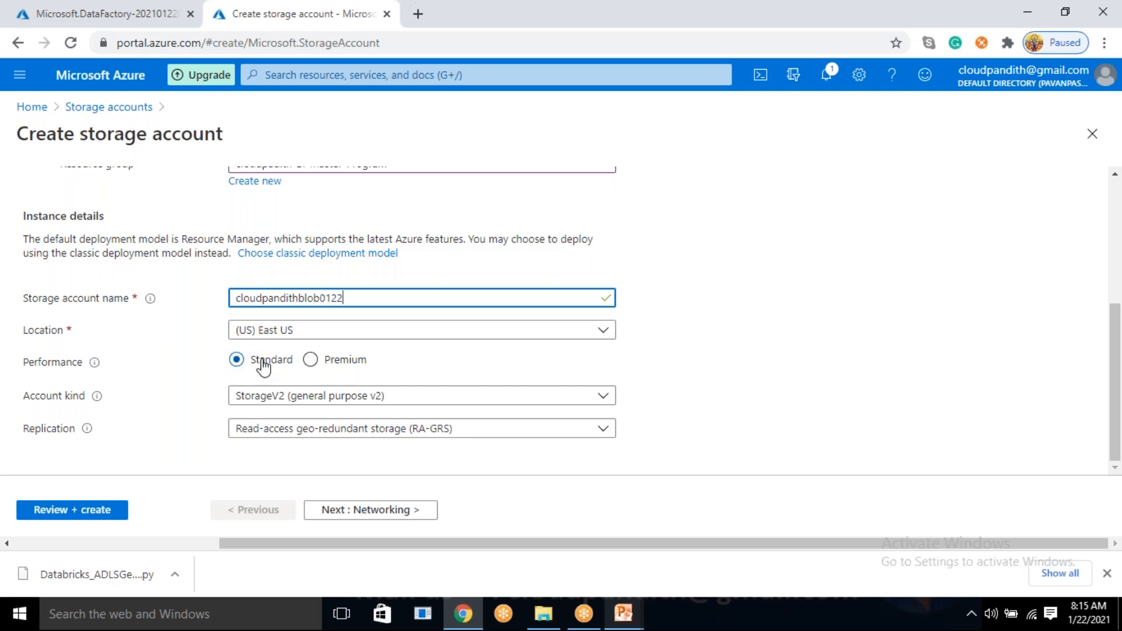
pyautogui.click(267, 402)
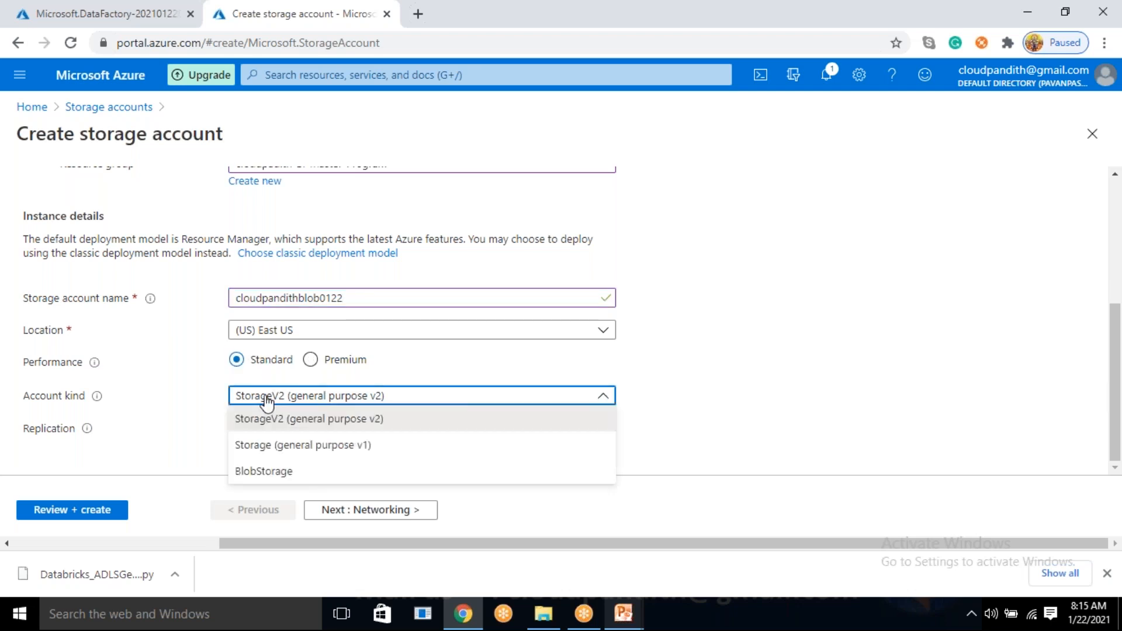
pyautogui.click(258, 468)
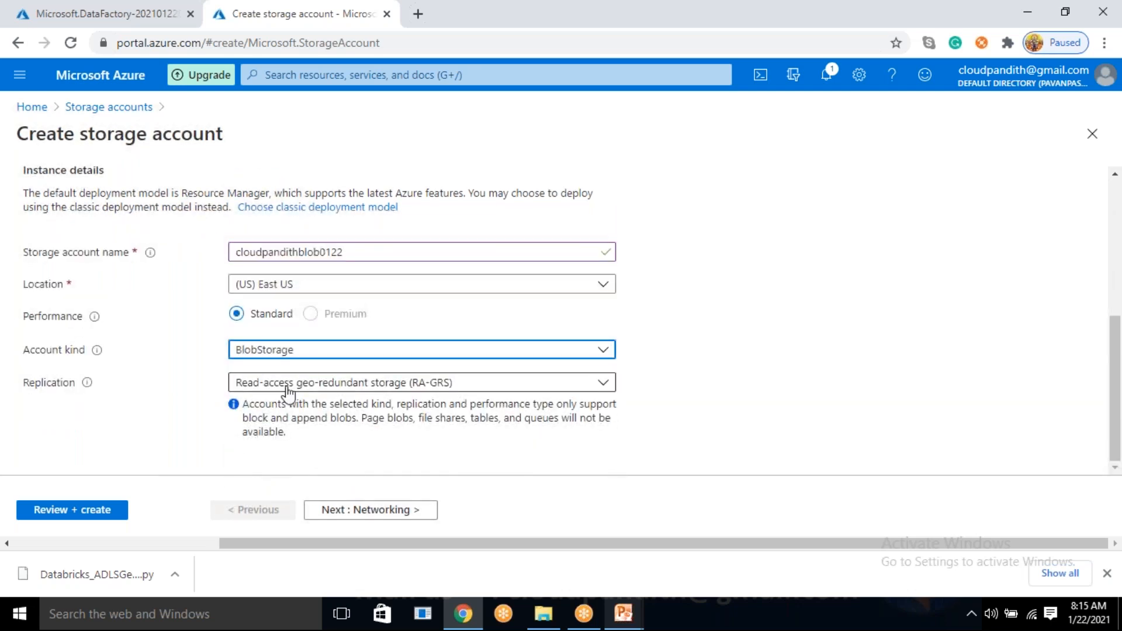
pyautogui.click(290, 361)
pyautogui.click(283, 403)
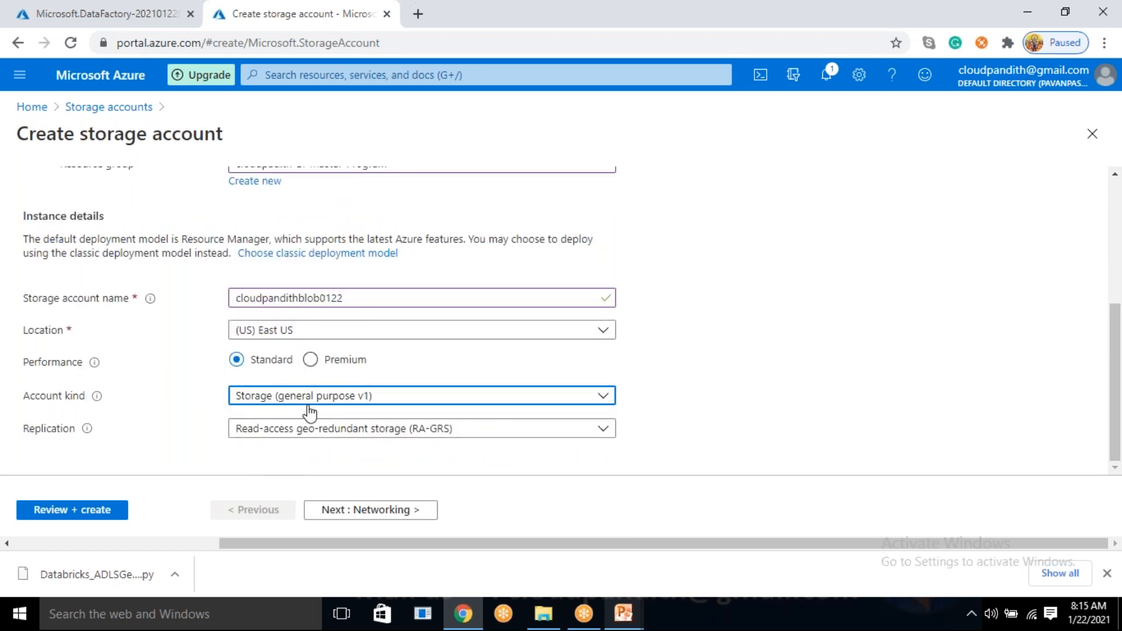
# Try geo-redundant replication for the storage account, and set the replication to Locally-redundant storage (LRS).
pyautogui.click(303, 431)
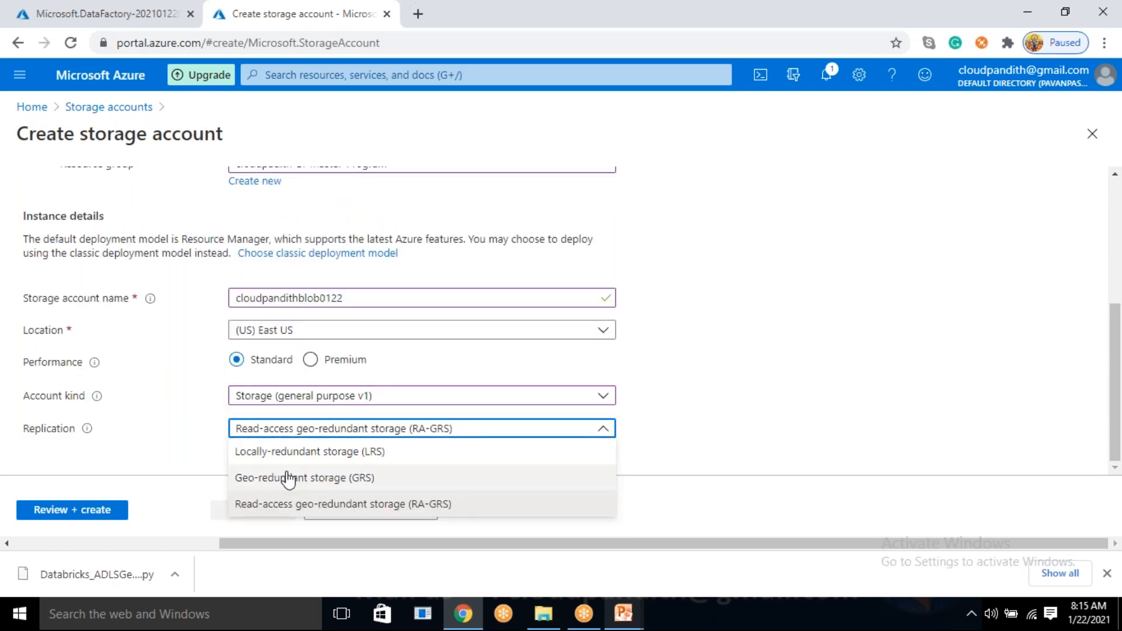
pyautogui.click(290, 477)
pyautogui.click(302, 433)
pyautogui.click(301, 453)
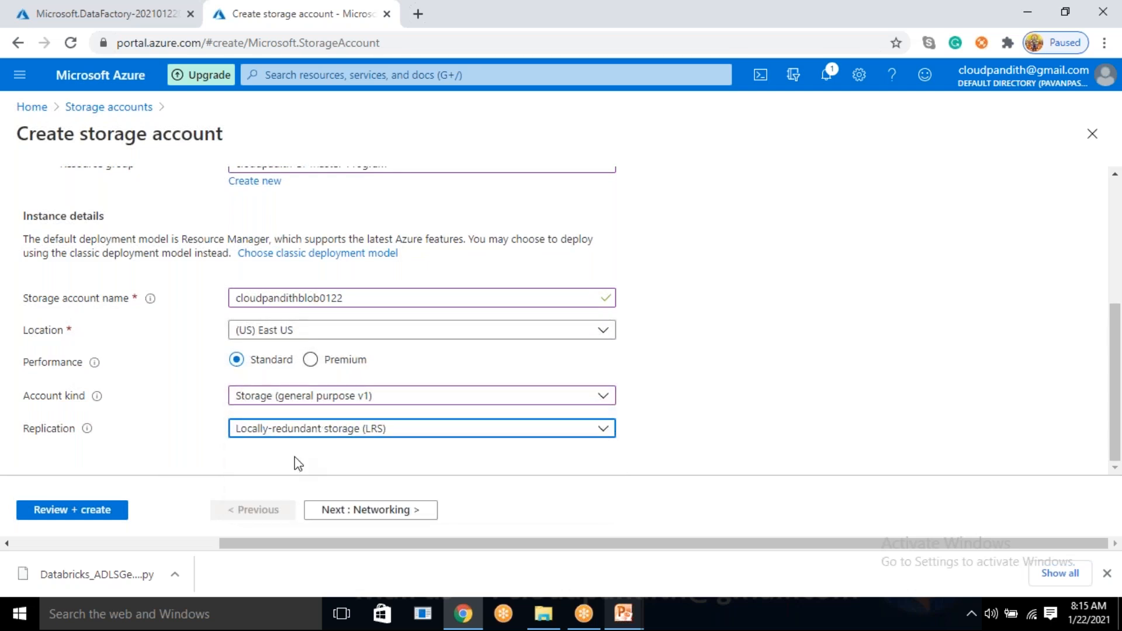
# Try Premium performance with the account kinds BlockBlobStorage, FileStorage, StorageV2 (general purpose v2) and Storage (general purpose v1).
pyautogui.click(314, 350)
pyautogui.click(311, 360)
pyautogui.scroll(-2, 308, 380)
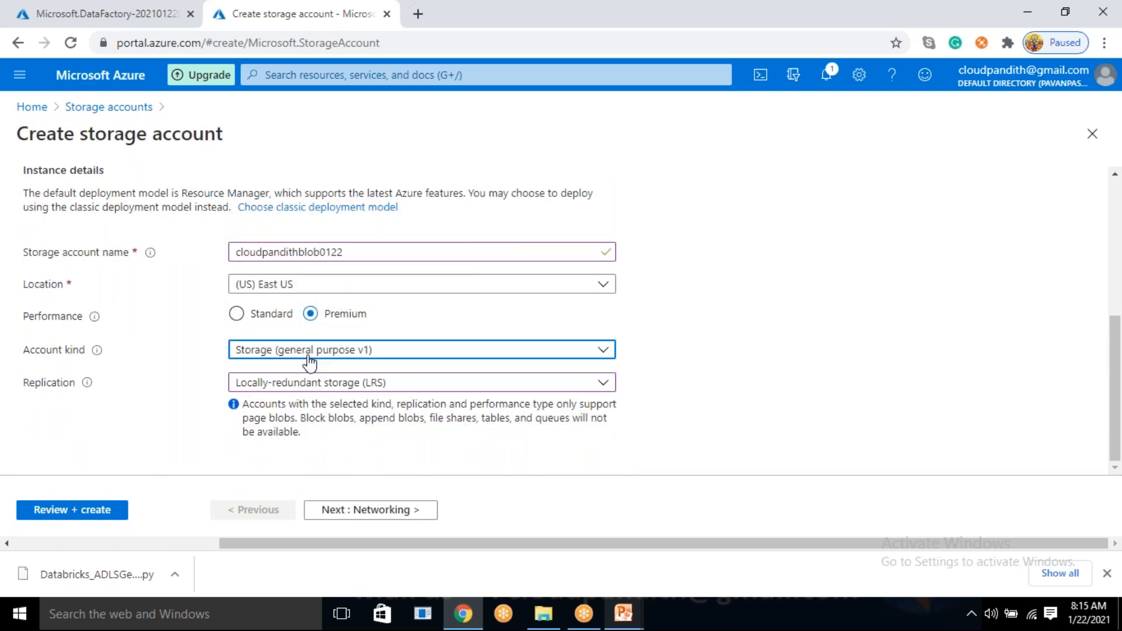
pyautogui.click(308, 355)
pyautogui.click(288, 427)
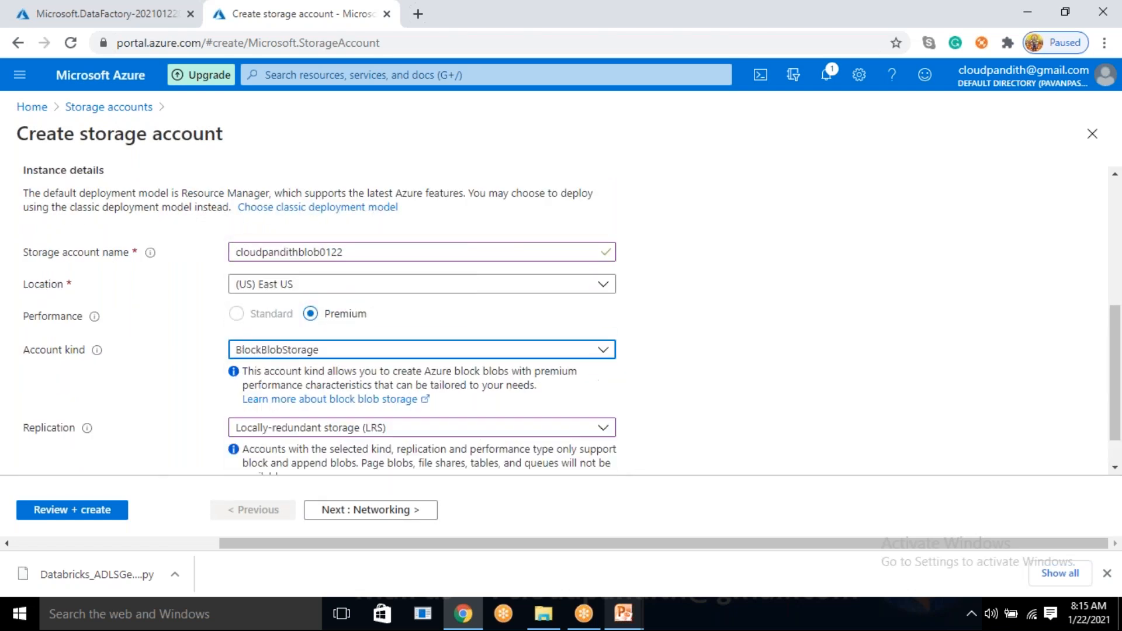
pyautogui.scroll(-1, 288, 428)
pyautogui.click(316, 308)
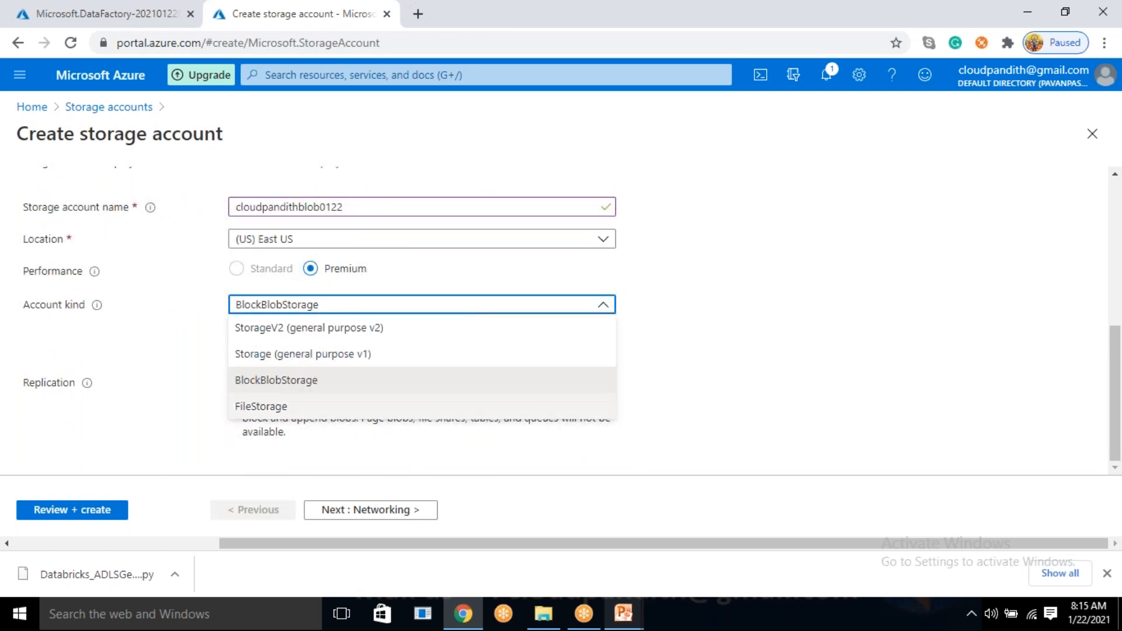
pyautogui.click(281, 406)
pyautogui.click(296, 324)
pyautogui.click(283, 342)
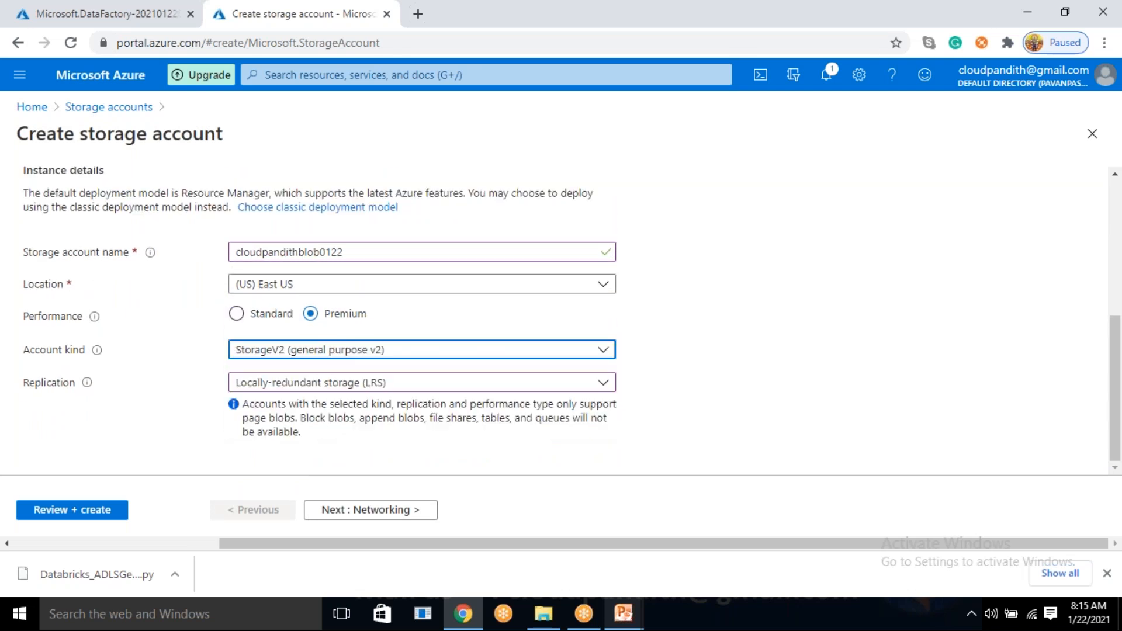
pyautogui.click(285, 353)
pyautogui.click(280, 400)
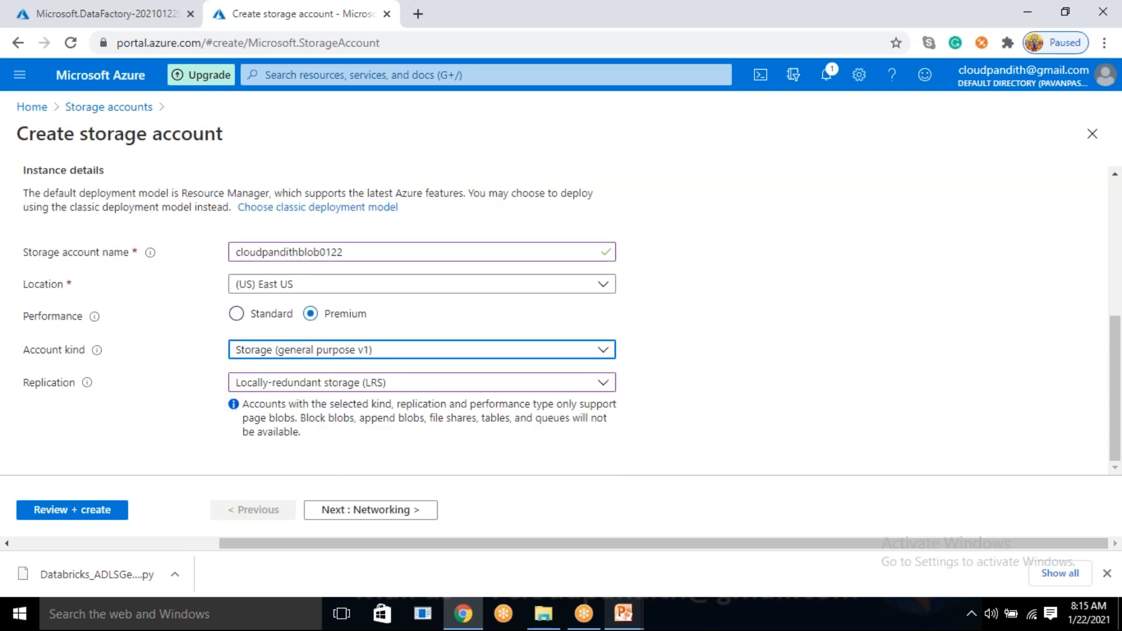
# Set the storage account's performance to Standard and its account kind to StorageV2 (general purpose v2).
pyautogui.click(237, 314)
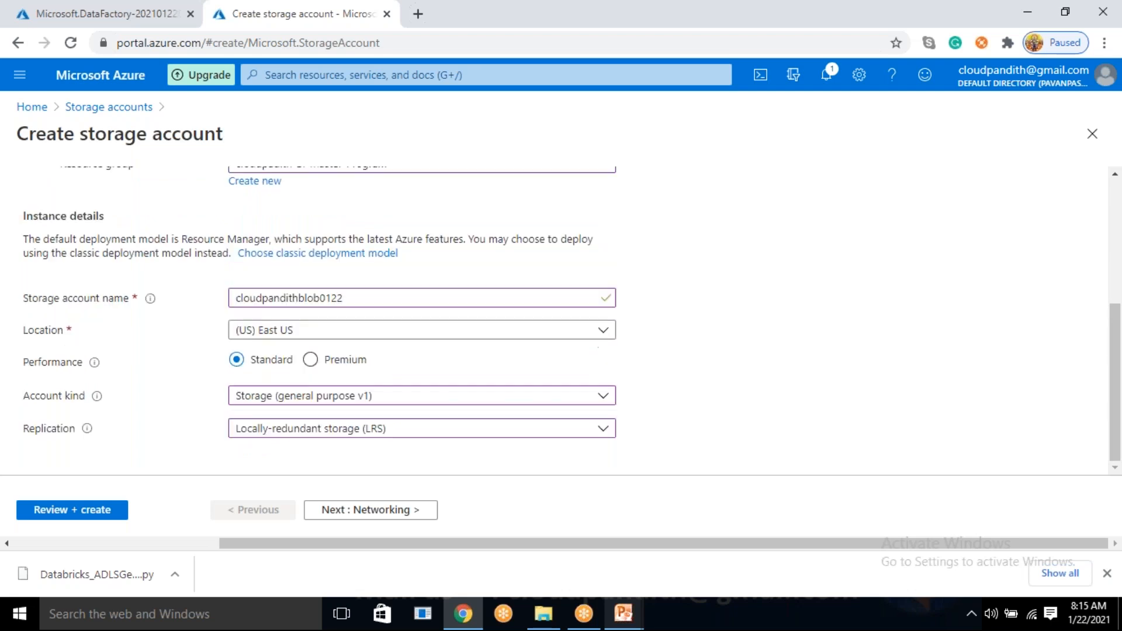
pyautogui.click(329, 402)
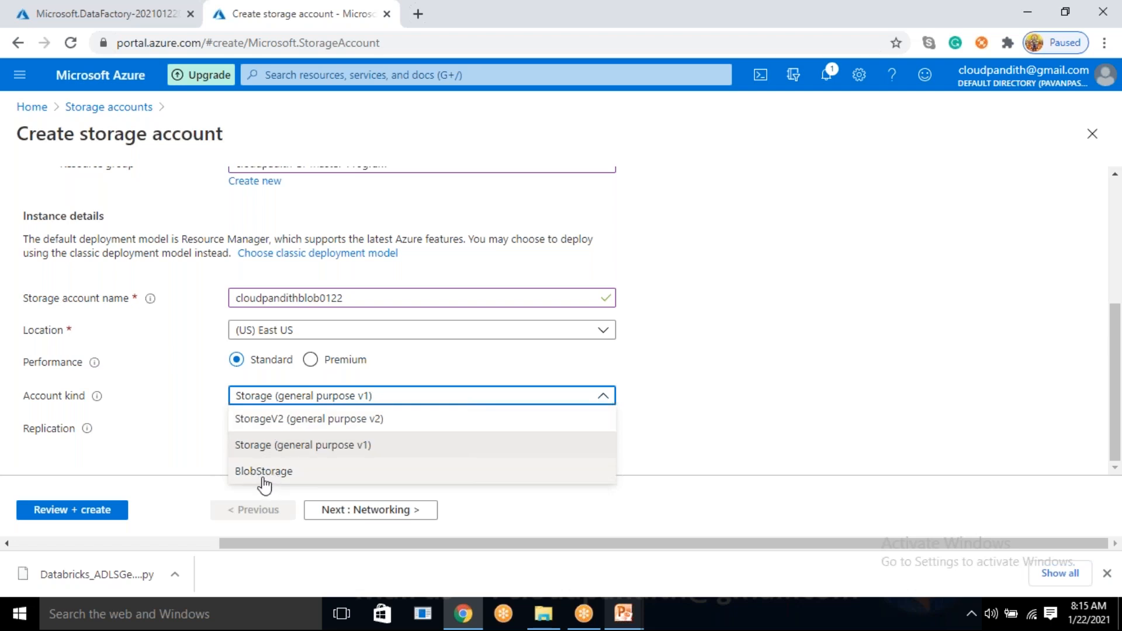
pyautogui.click(264, 424)
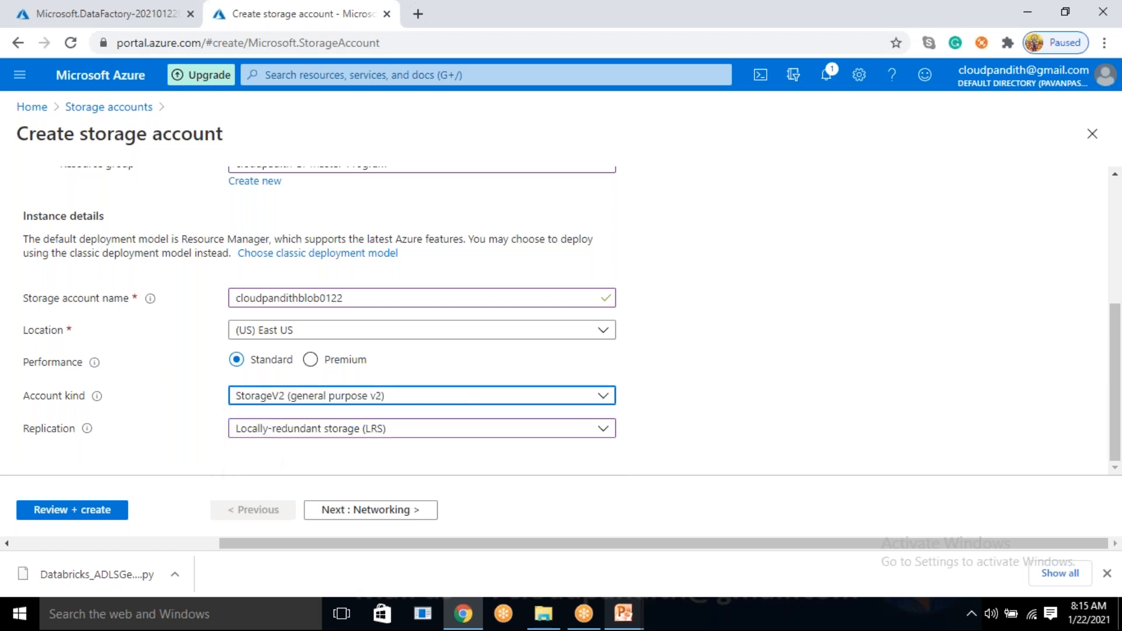
# Look over the replication options without changing the selection, and validate and submit the storage account for creation.
pyautogui.click(267, 431)
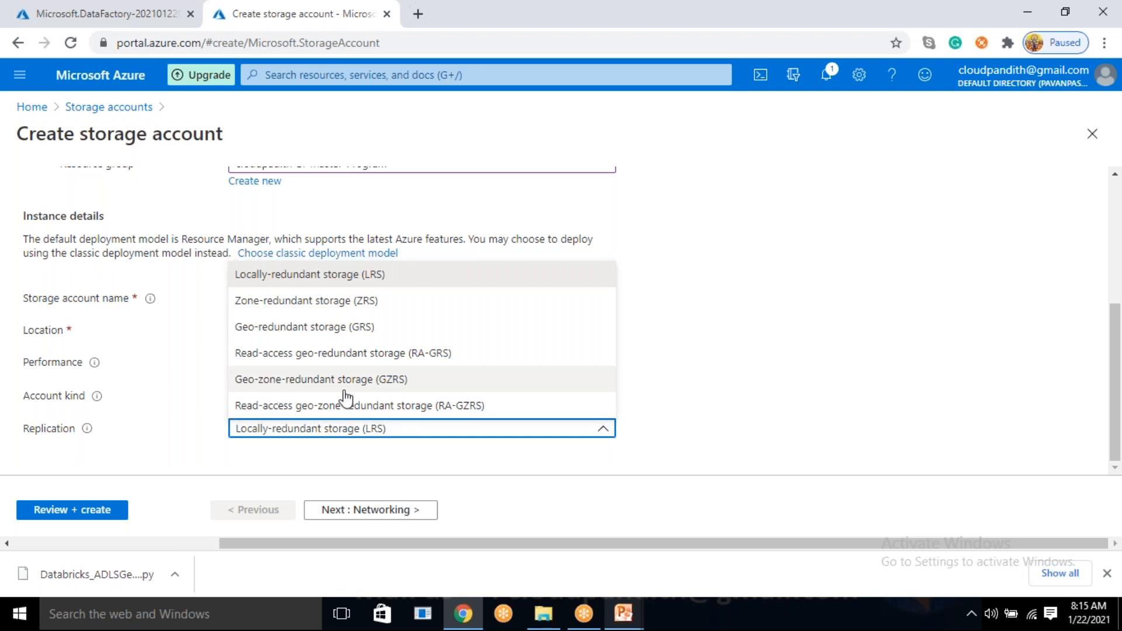
pyautogui.click(734, 415)
pyautogui.scroll(5, 196, 338)
pyautogui.scroll(-5, 195, 342)
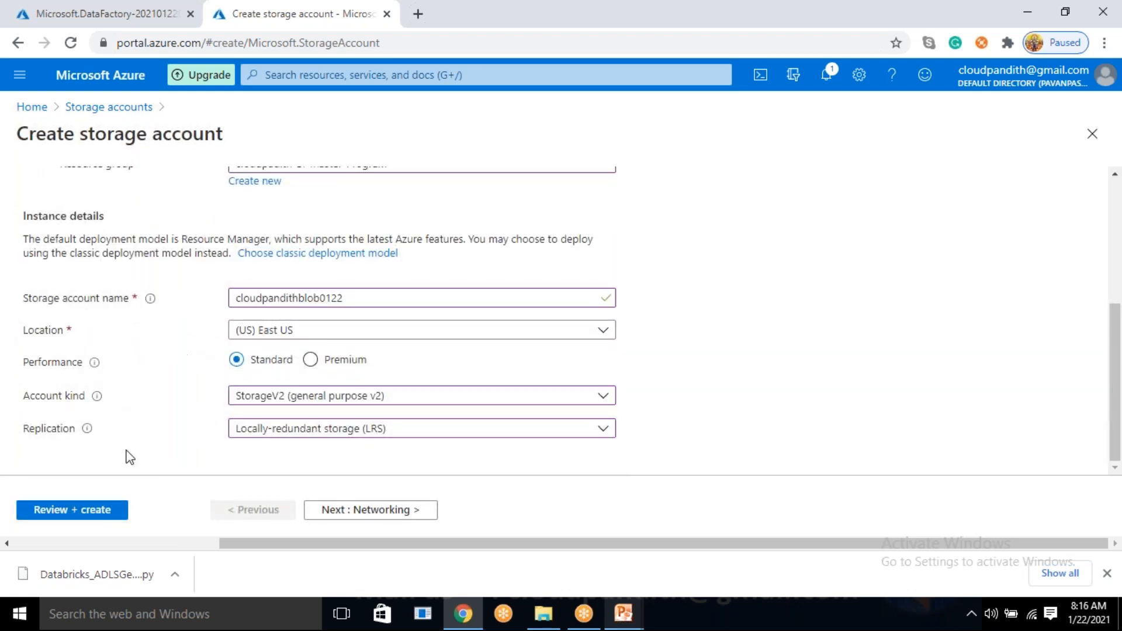
pyautogui.click(76, 512)
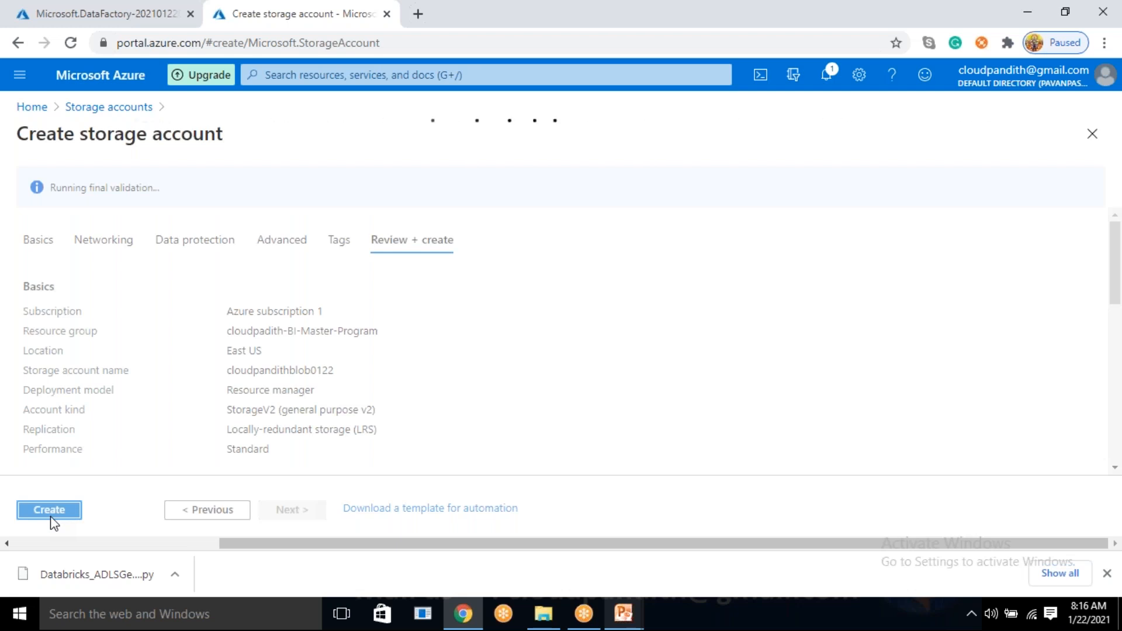
pyautogui.click(52, 518)
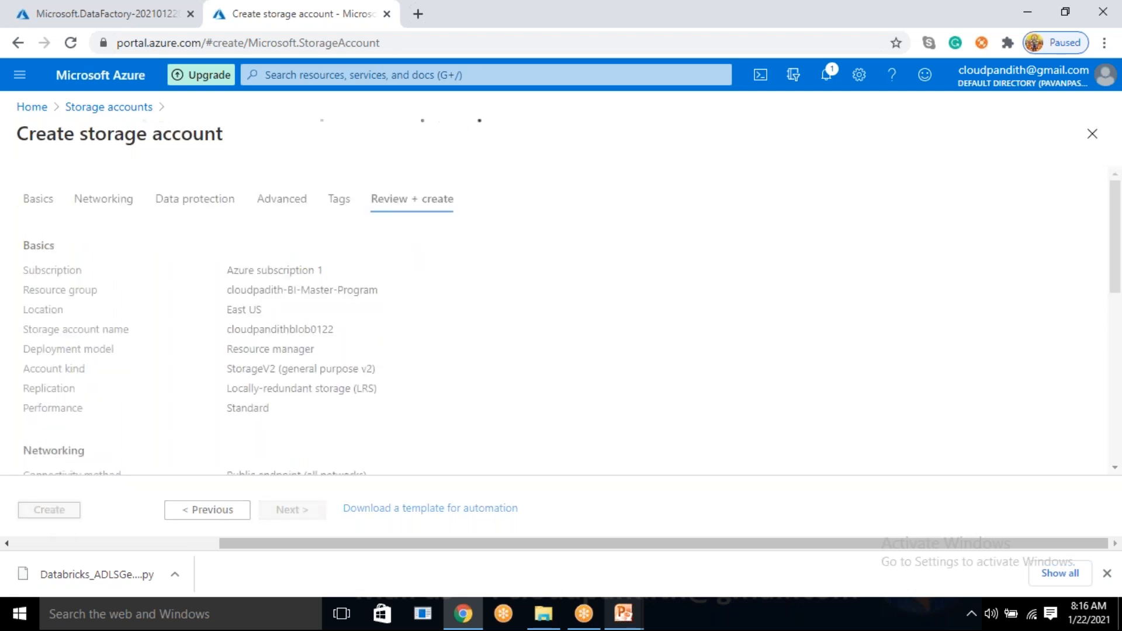
pyautogui.click(105, 12)
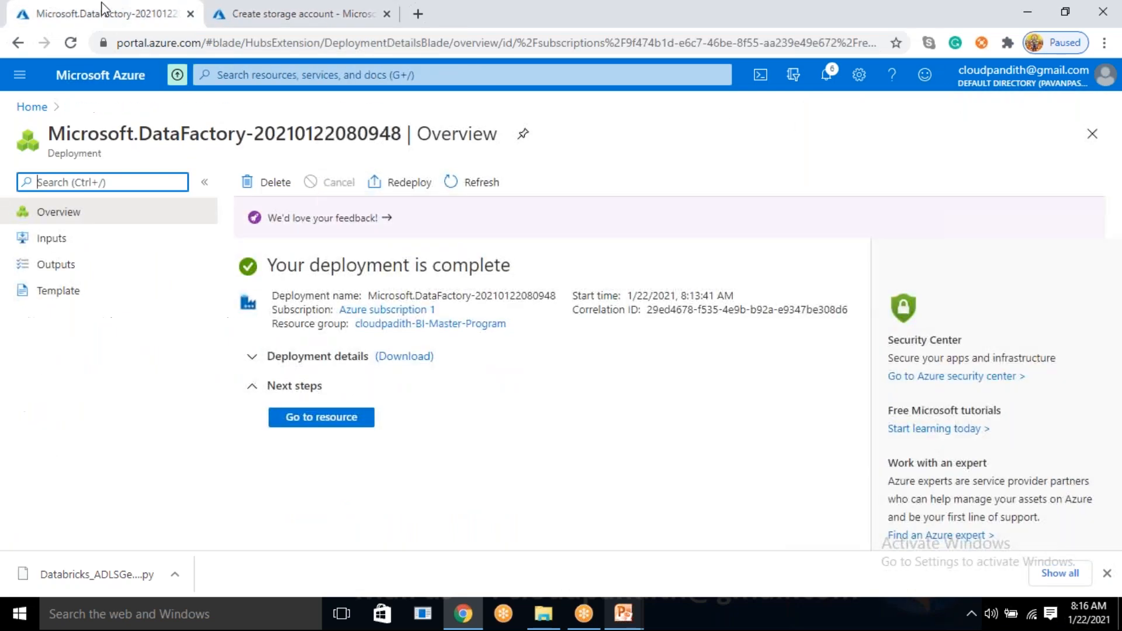
pyautogui.click(253, 4)
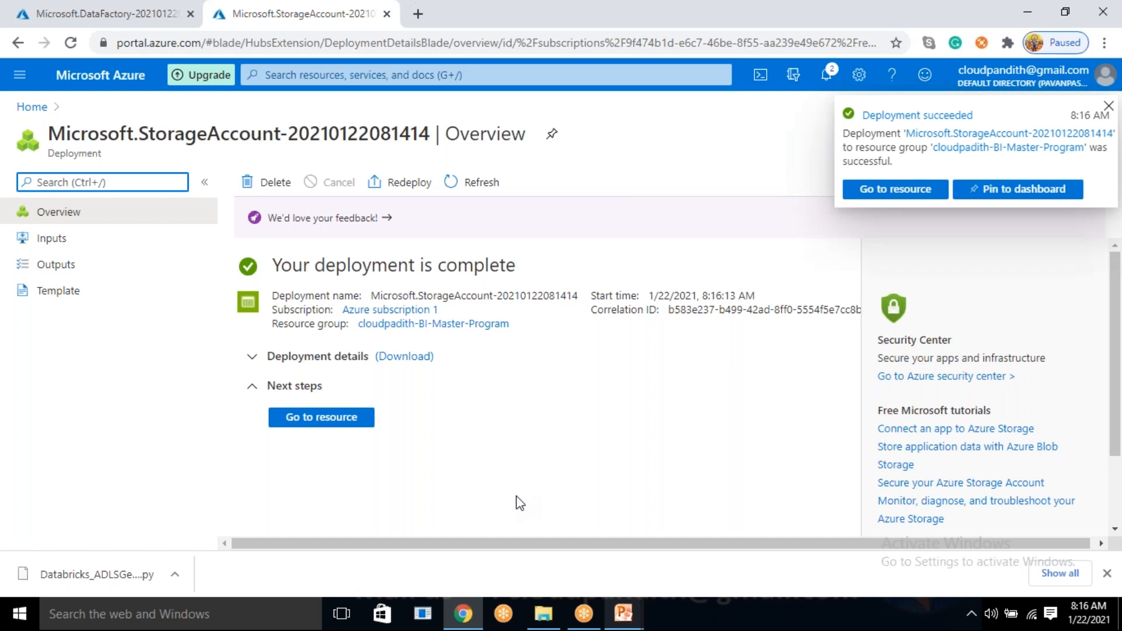
# Open the deployed storage account cloudpandithblob0122 and go to its list of containers.
pyautogui.click(342, 418)
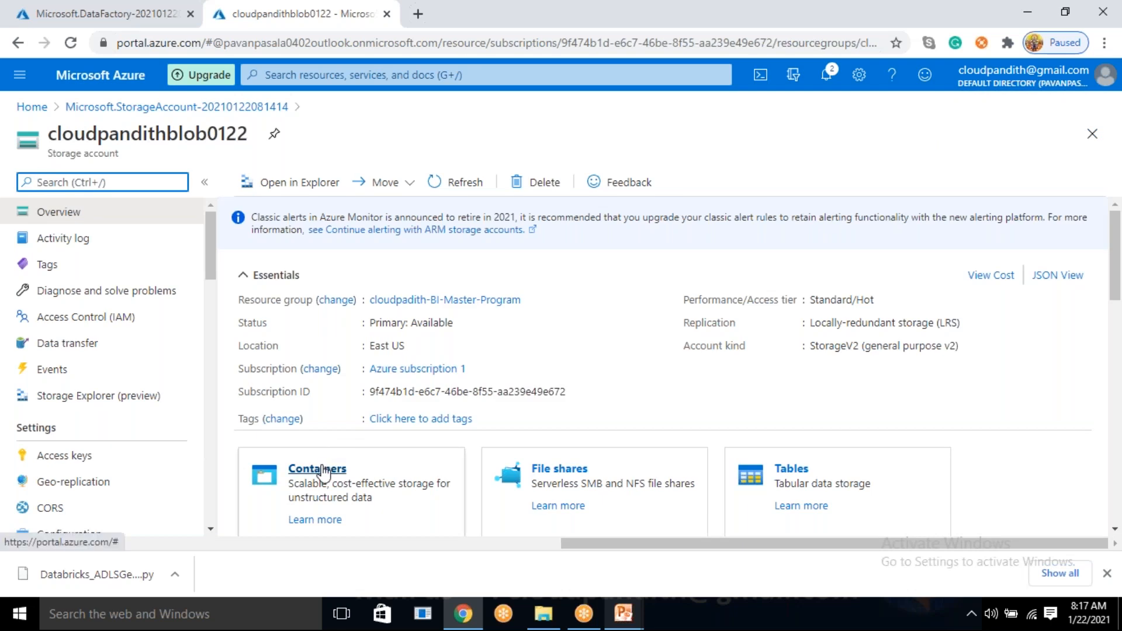
pyautogui.click(320, 475)
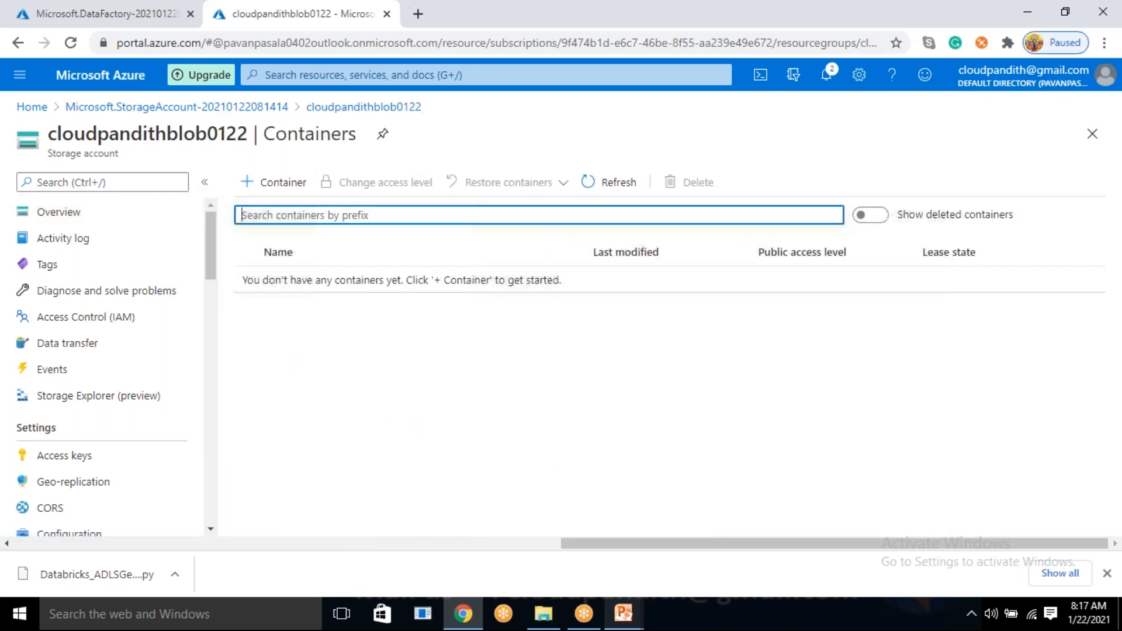
pyautogui.click(345, 108)
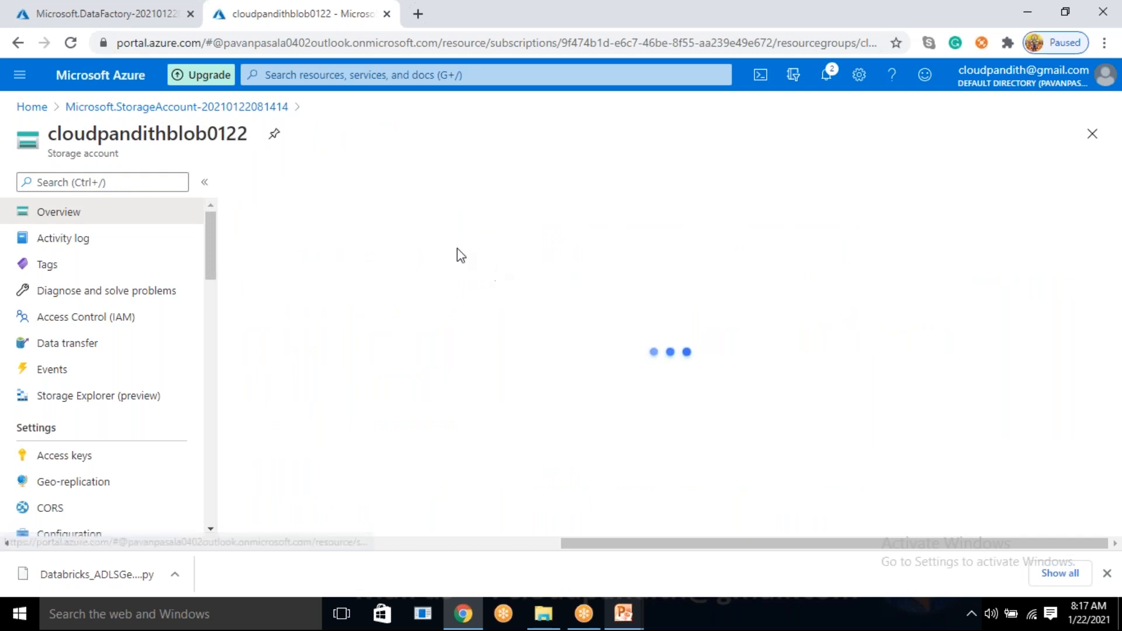
pyautogui.scroll(-5, 371, 514)
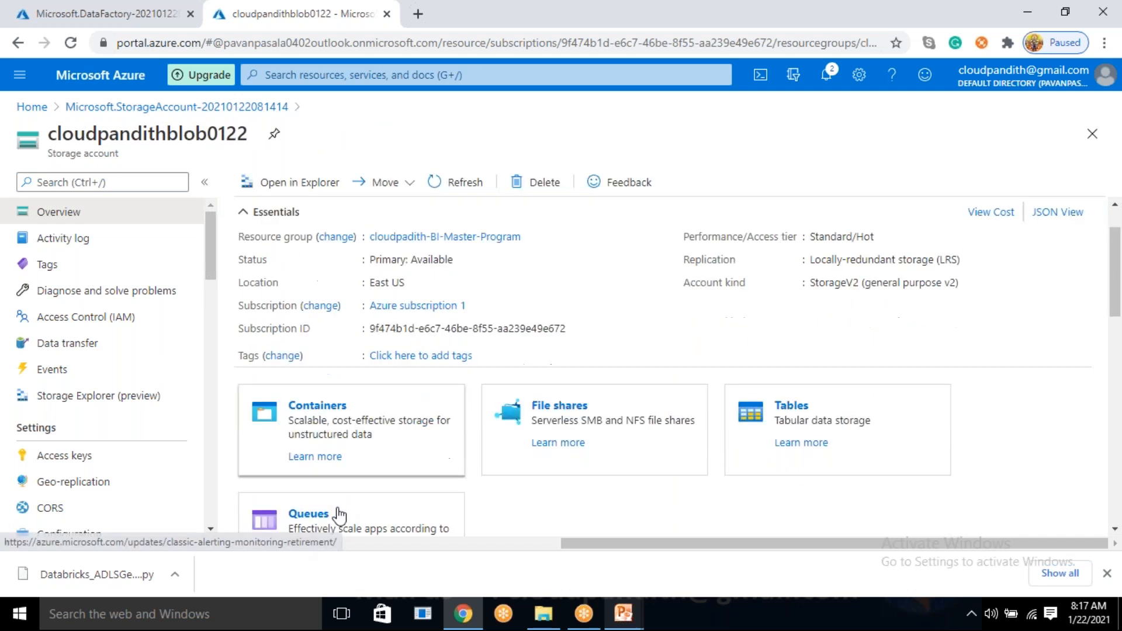
pyautogui.scroll(4, 573, 321)
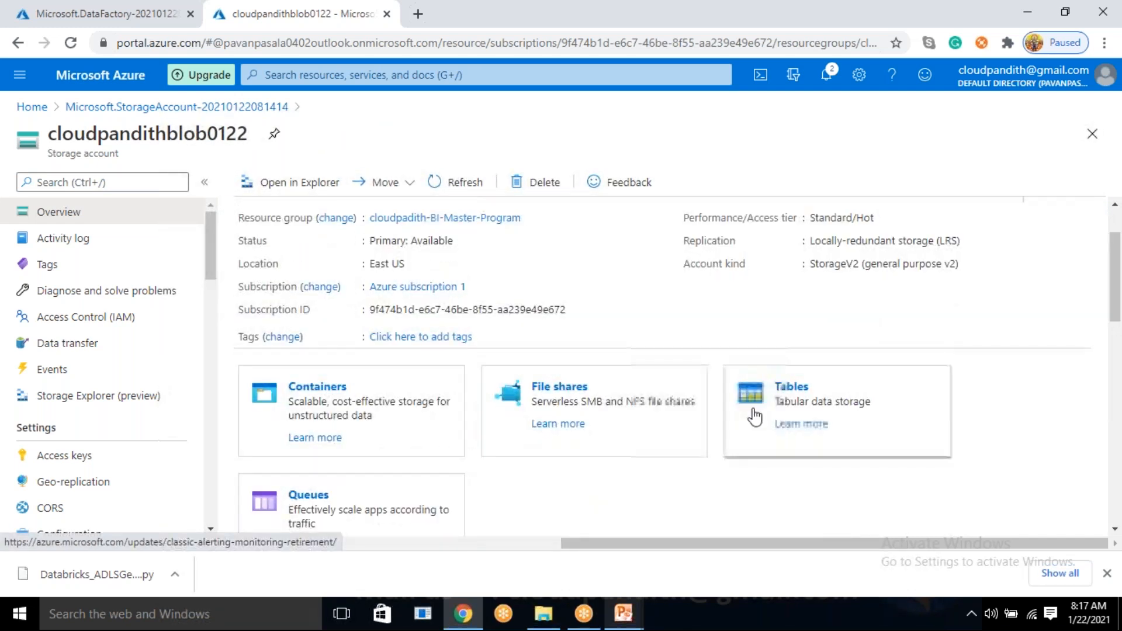
pyautogui.click(337, 390)
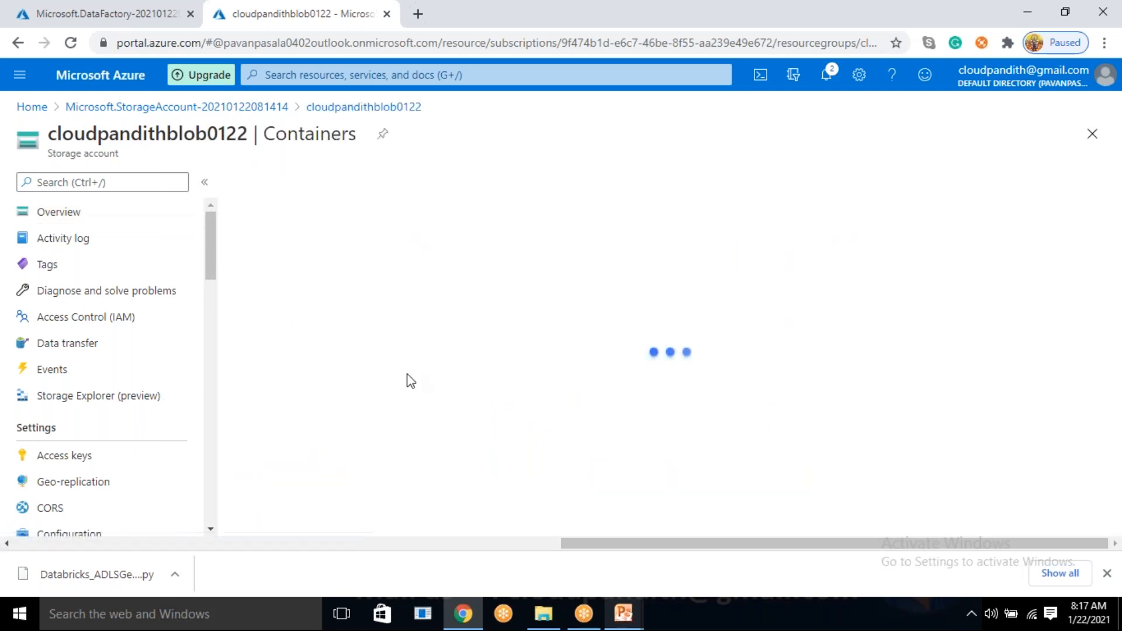
# Create two containers named input and output with private access in the storage account.
pyautogui.click(287, 184)
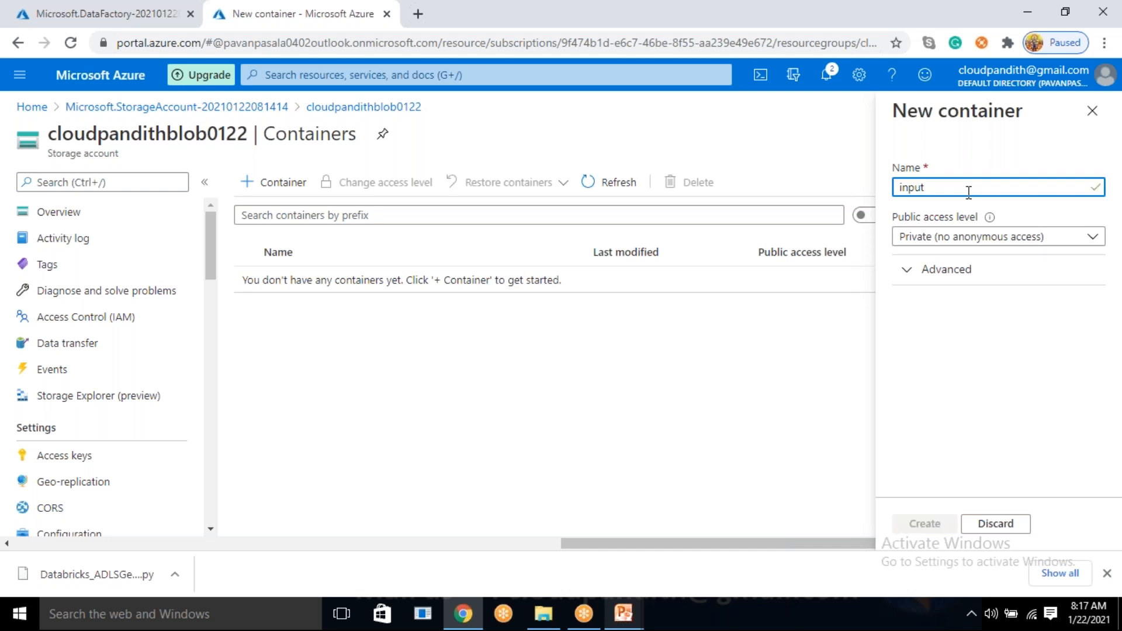
pyautogui.click(279, 193)
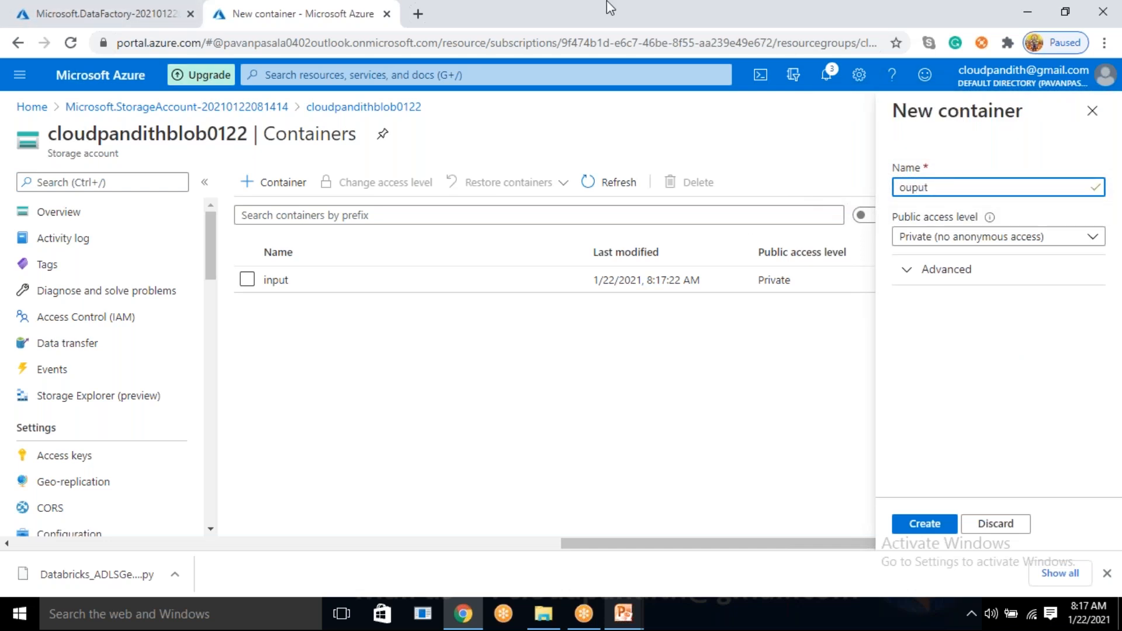
pyautogui.write('t')
pyautogui.click(909, 529)
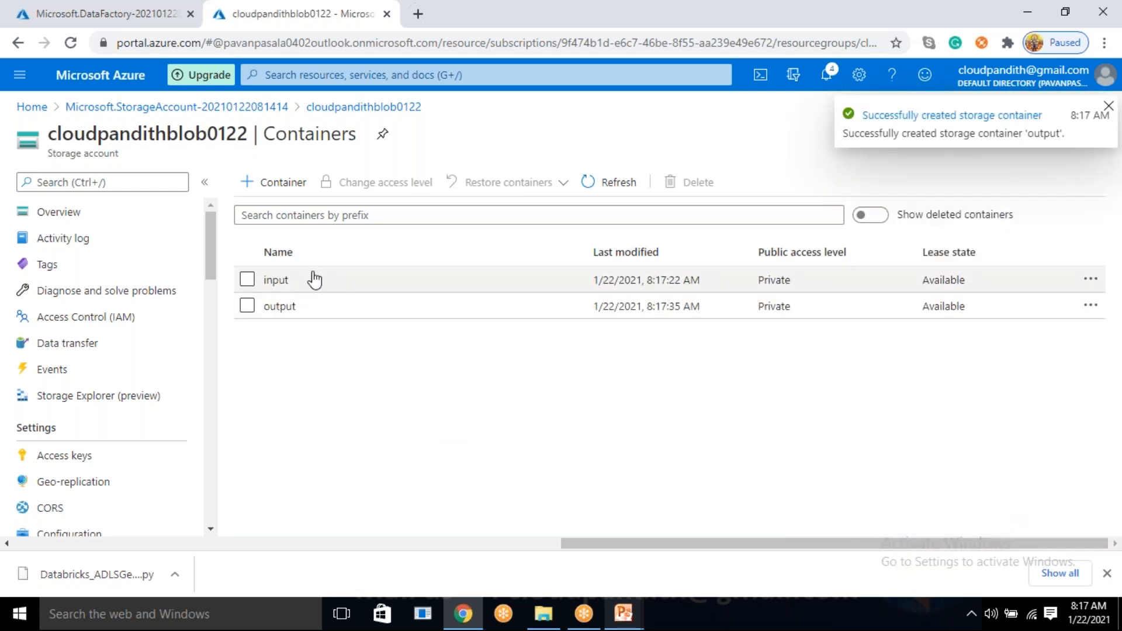
# Upload the file results.csv from the set-comma folder to the input container.
pyautogui.click(291, 281)
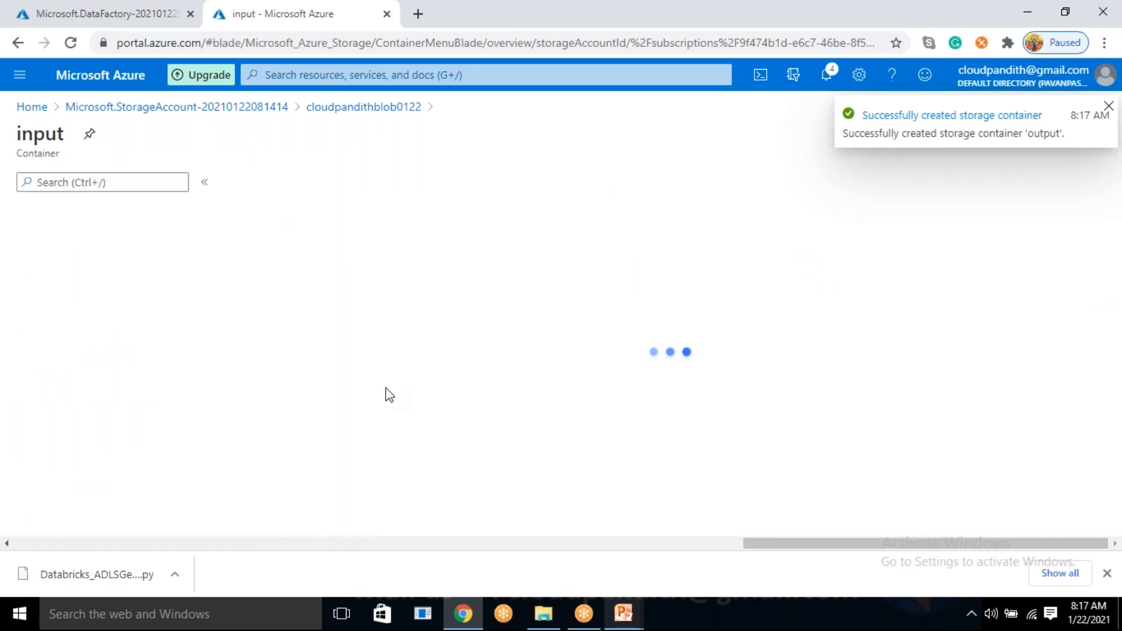
pyautogui.click(278, 186)
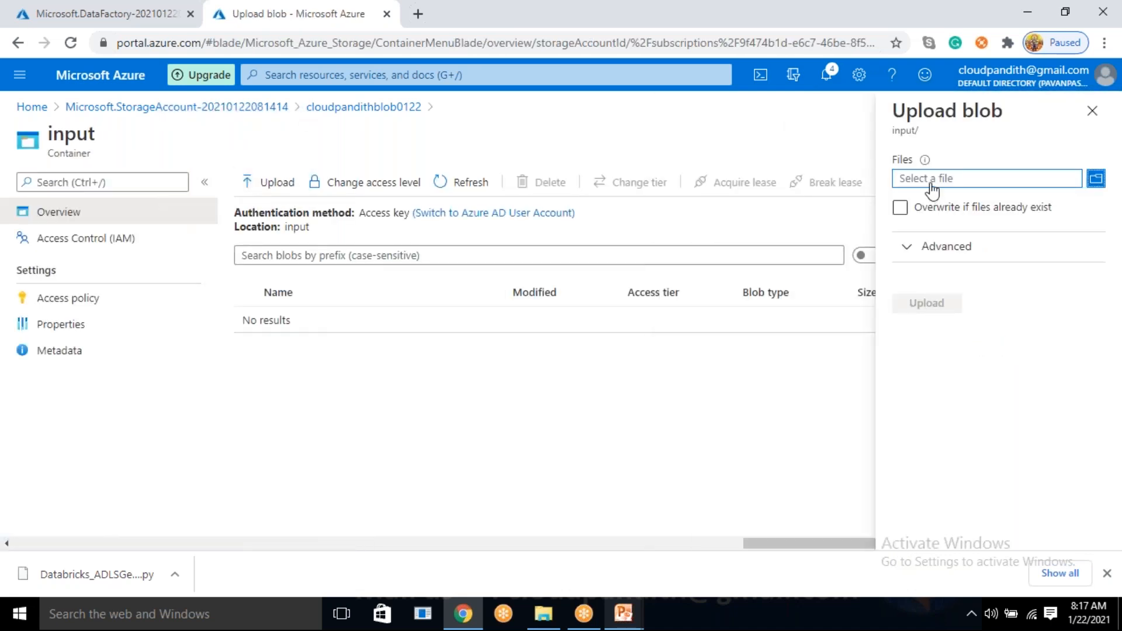
pyautogui.click(926, 183)
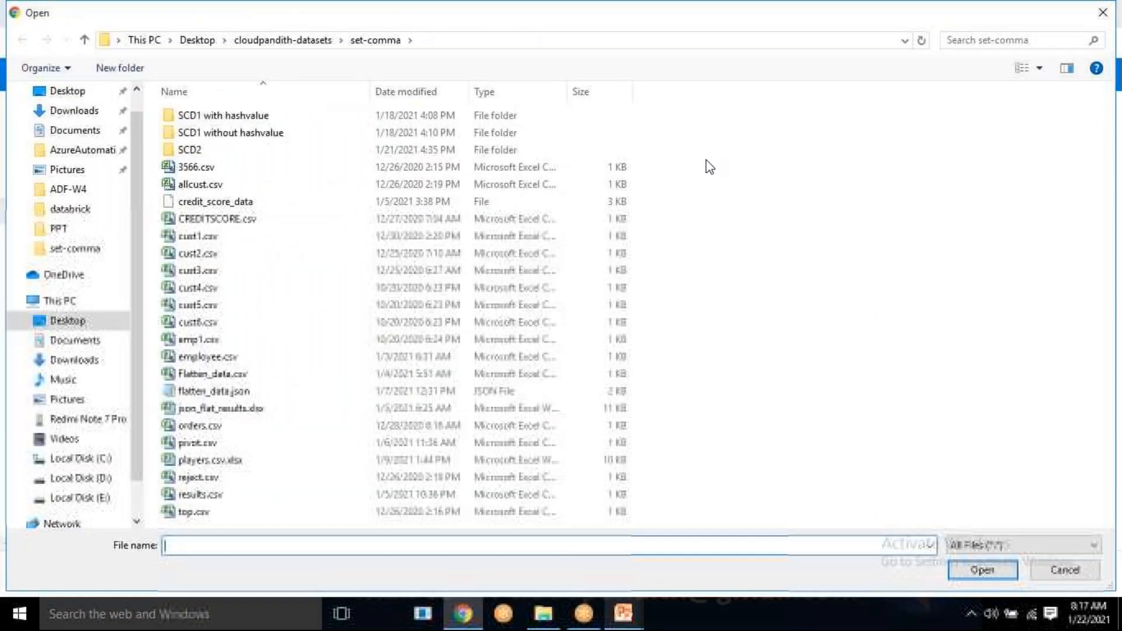
pyautogui.click(199, 495)
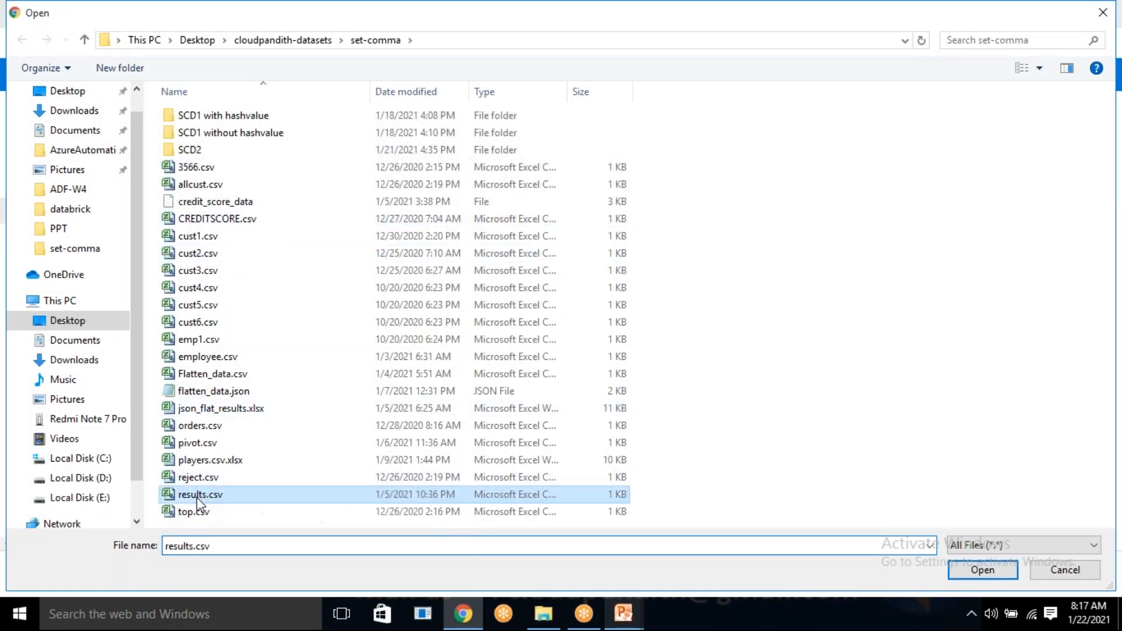
pyautogui.click(988, 573)
pyautogui.click(927, 305)
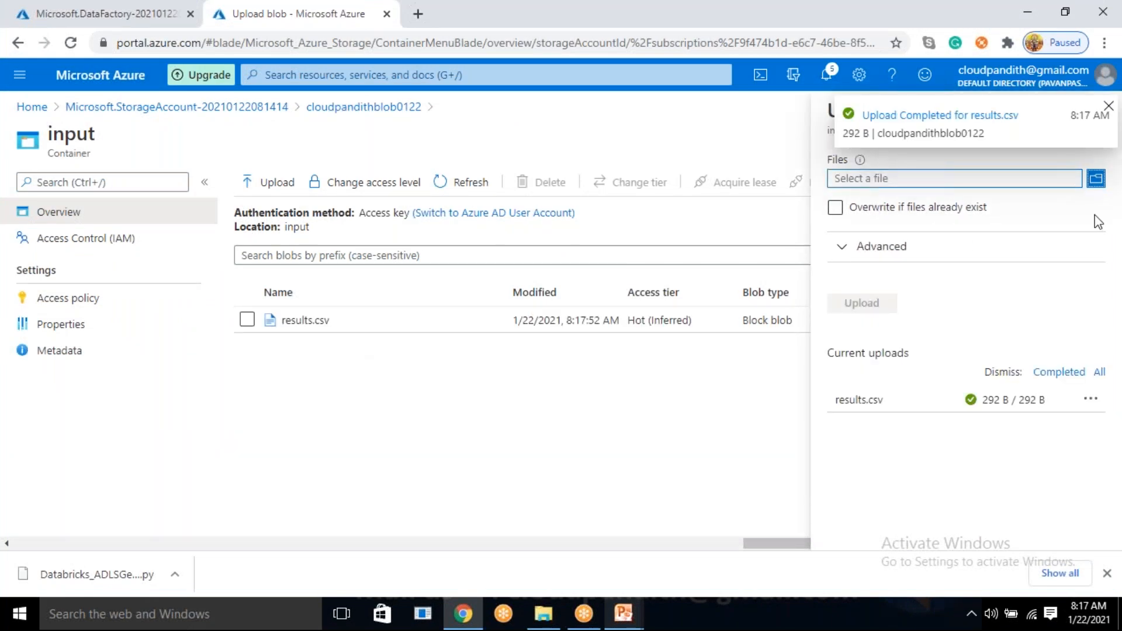
pyautogui.click(1107, 107)
pyautogui.click(1093, 120)
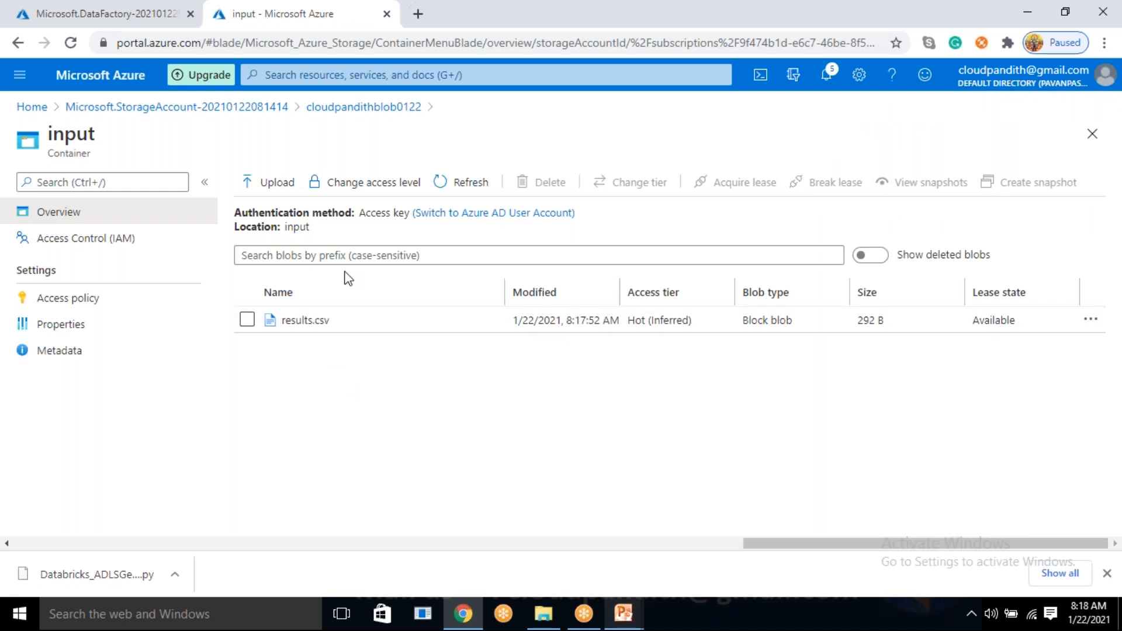
# Check the input container's location, and open the output container of the storage account cloudpandithblob0122.
pyautogui.doubleClick(297, 226)
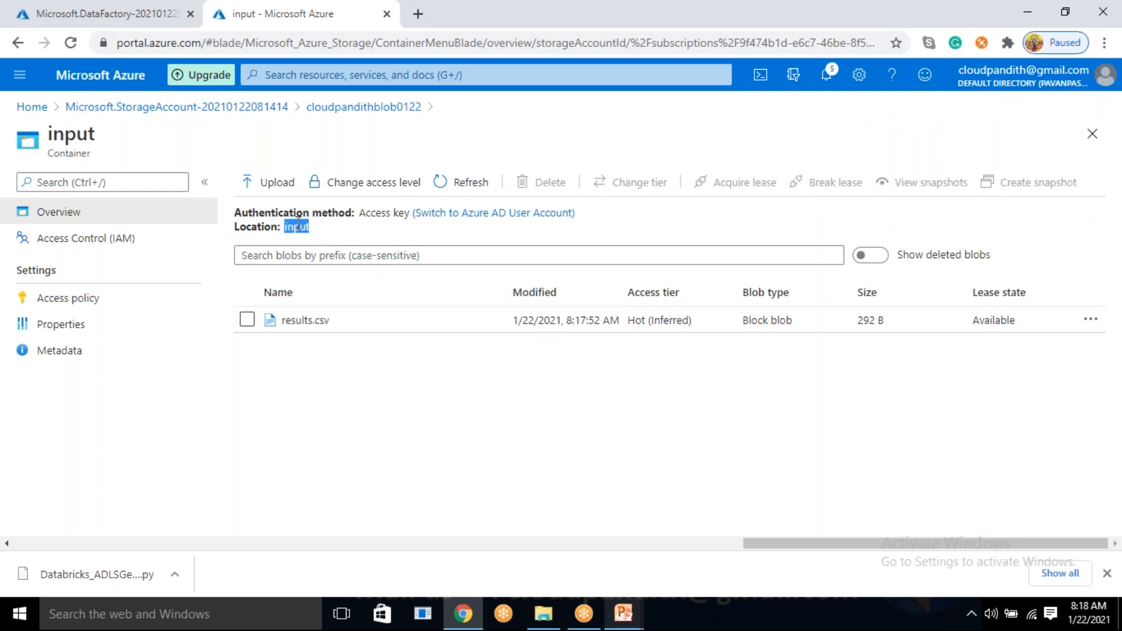
pyautogui.click(373, 108)
pyautogui.click(330, 314)
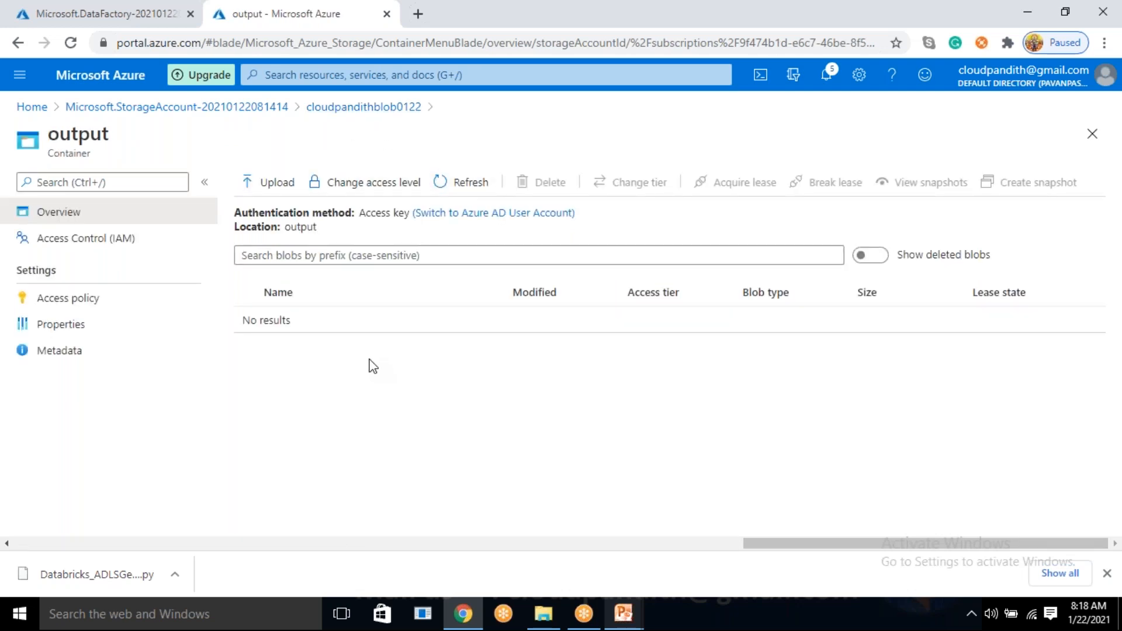
# Go to the deployed data factory cloudpandithadfv201222 and launch its Author & Monitor workspace.
pyautogui.click(131, 3)
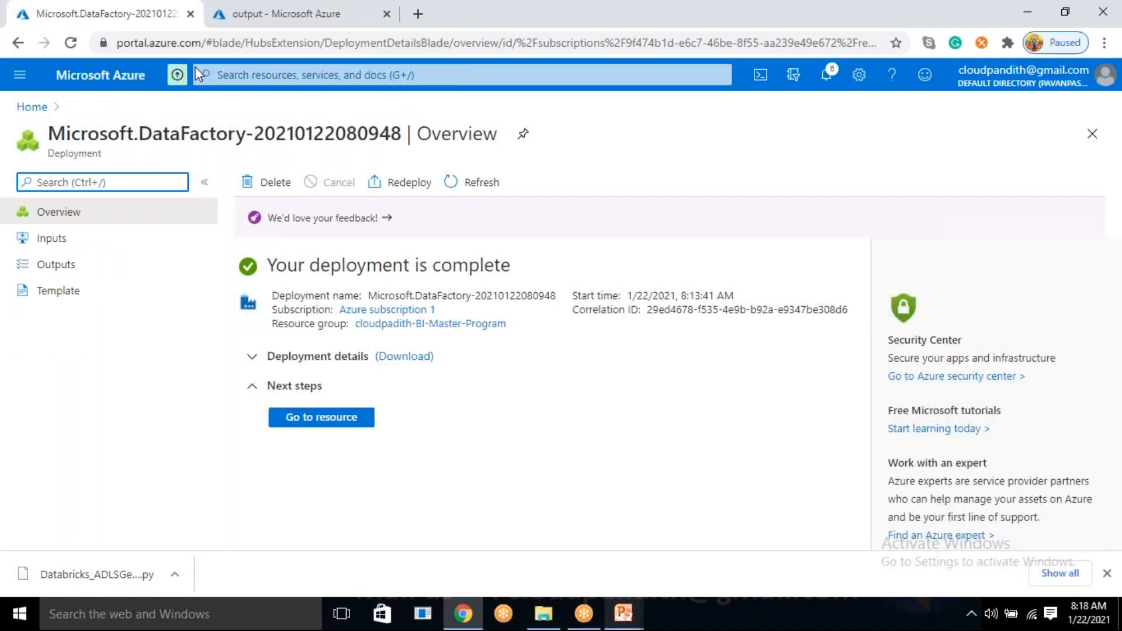
pyautogui.click(346, 428)
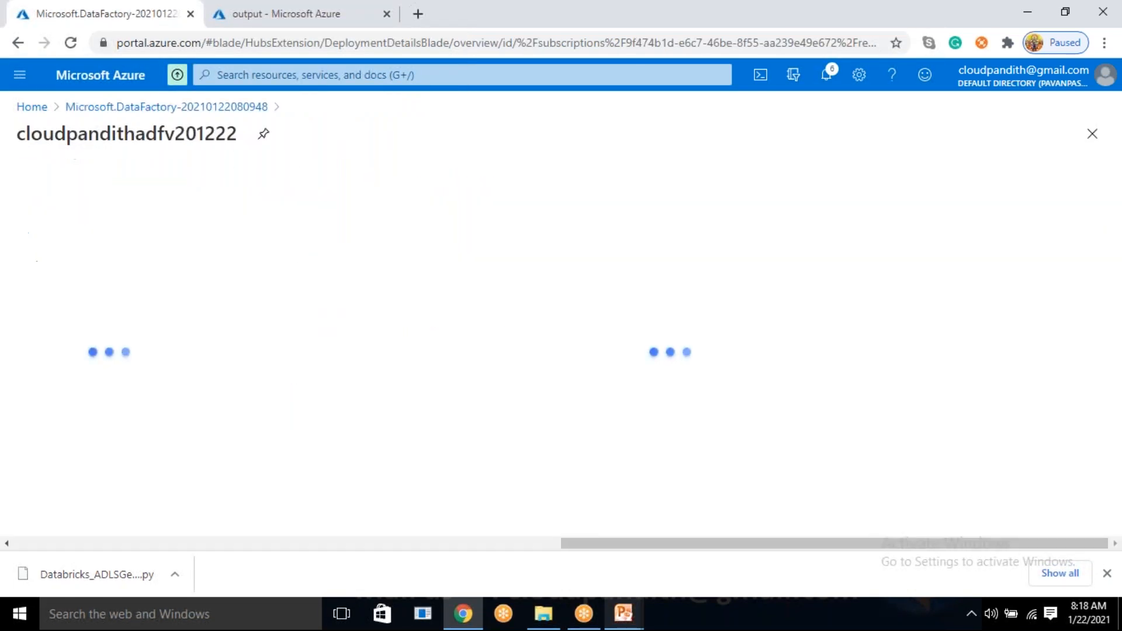
pyautogui.click(261, 12)
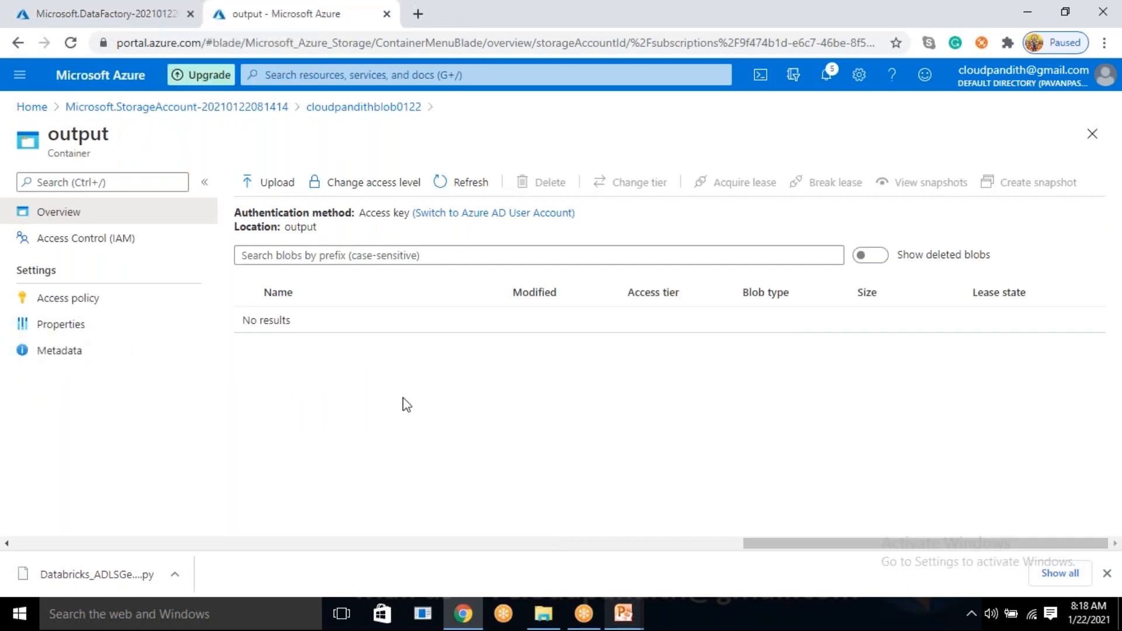
pyautogui.click(798, 26)
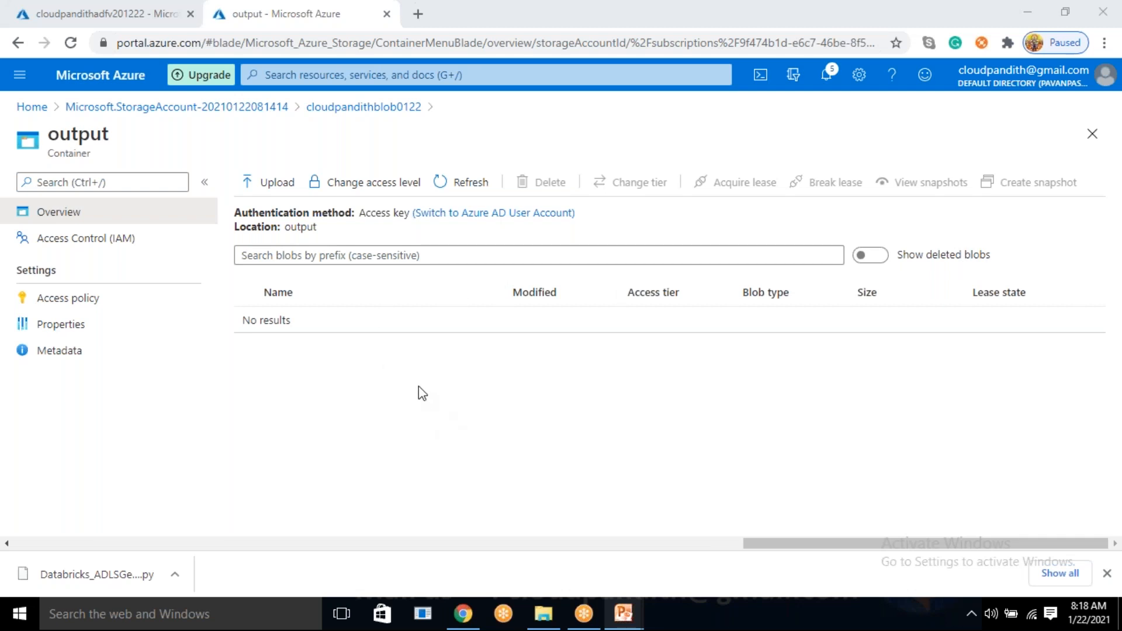
pyautogui.click(116, 9)
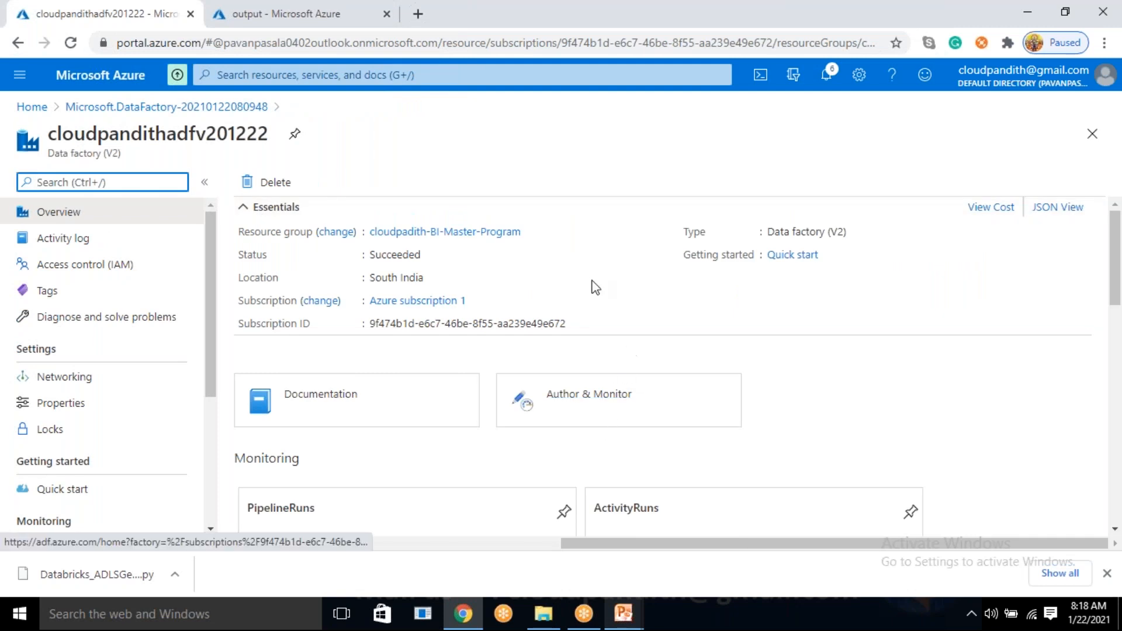
pyautogui.doubleClick(118, 141)
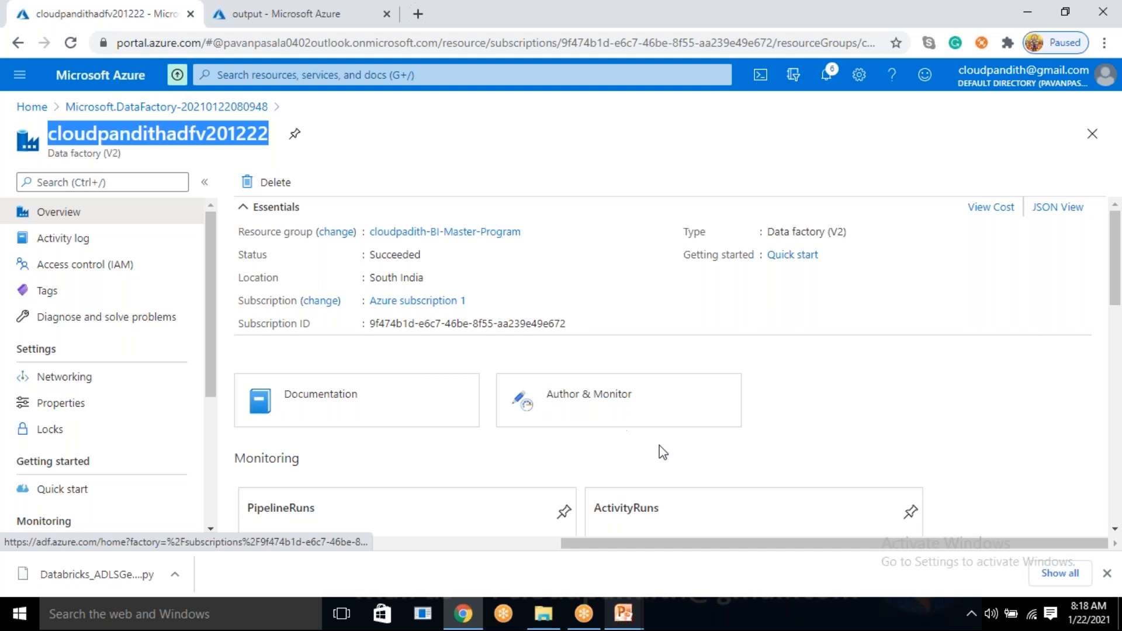
pyautogui.click(617, 412)
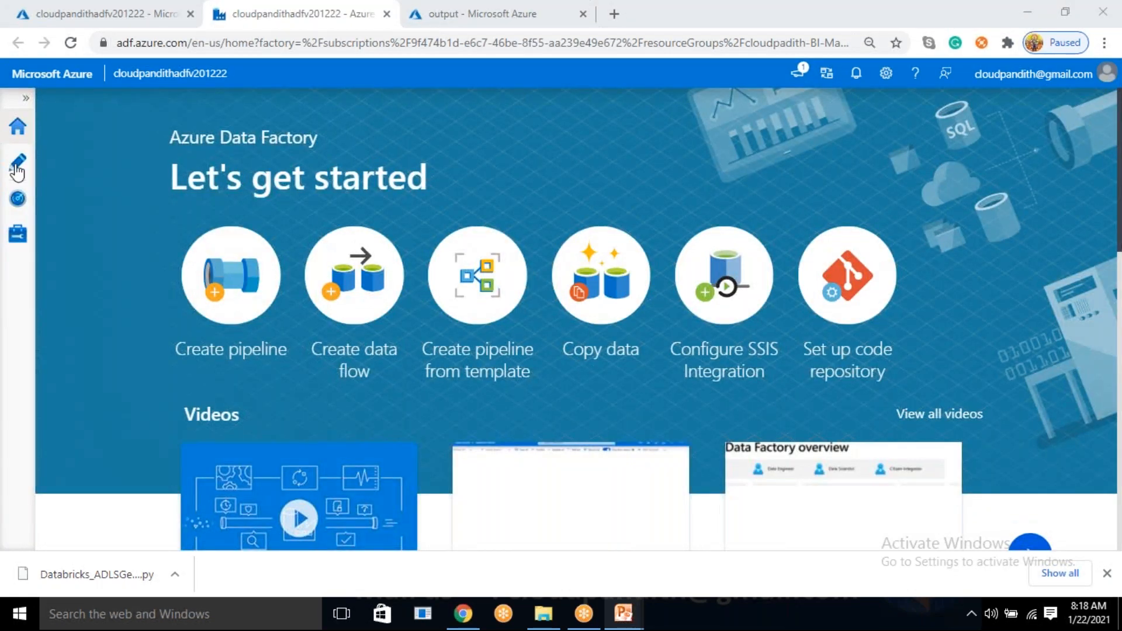
# Start a new linked service in the data factory's management area with Azure Blob Storage as the data store.
pyautogui.click(19, 234)
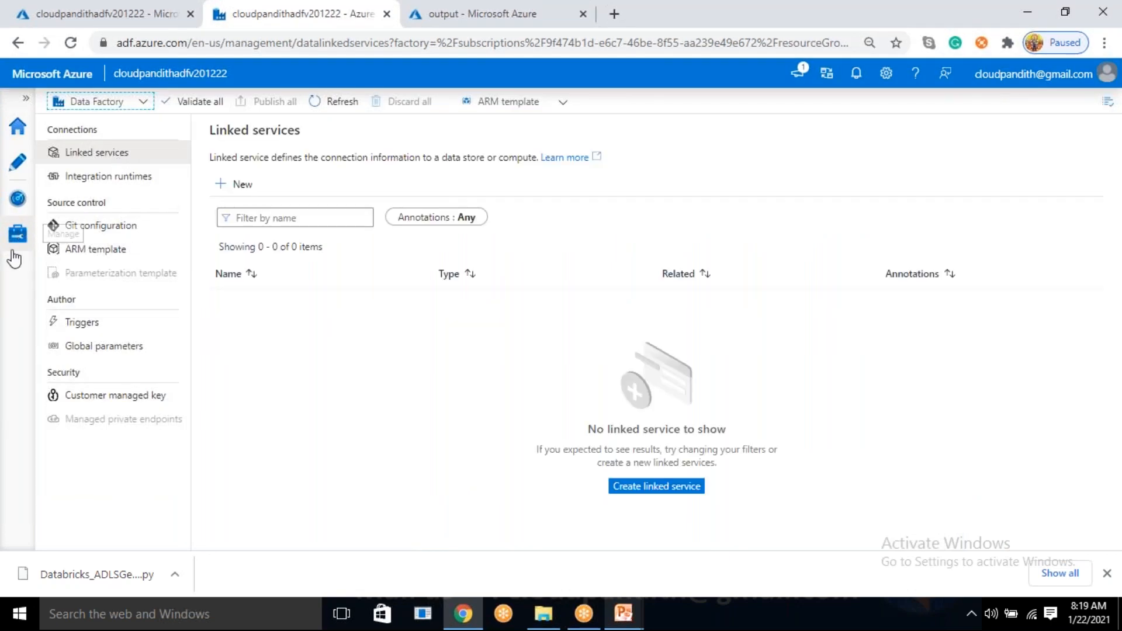
pyautogui.click(18, 239)
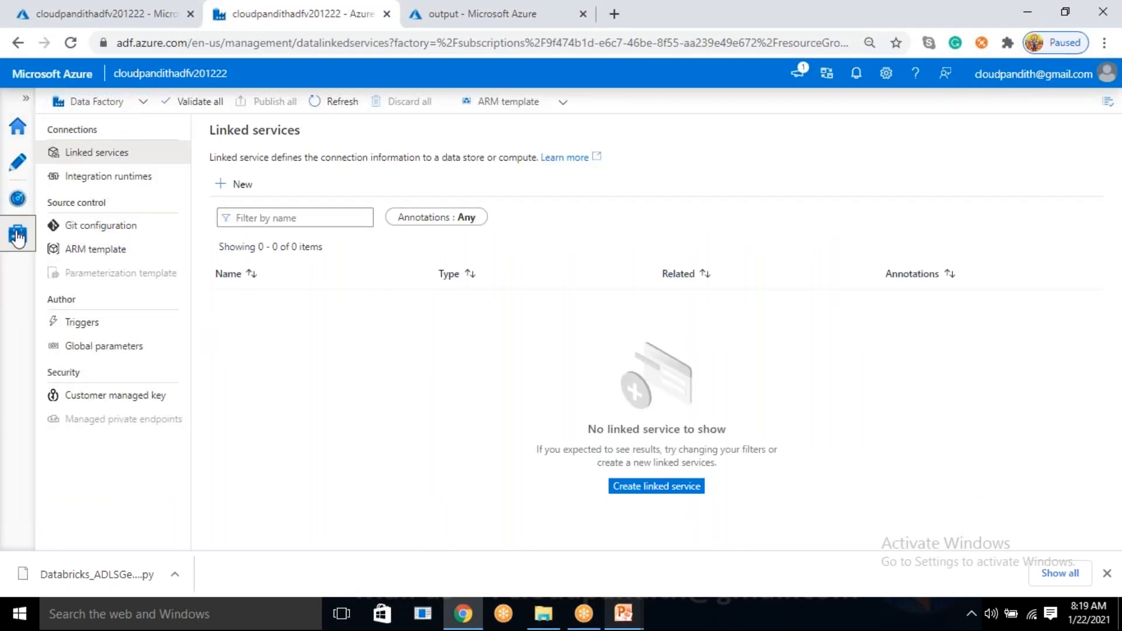
pyautogui.click(93, 153)
pyautogui.click(237, 188)
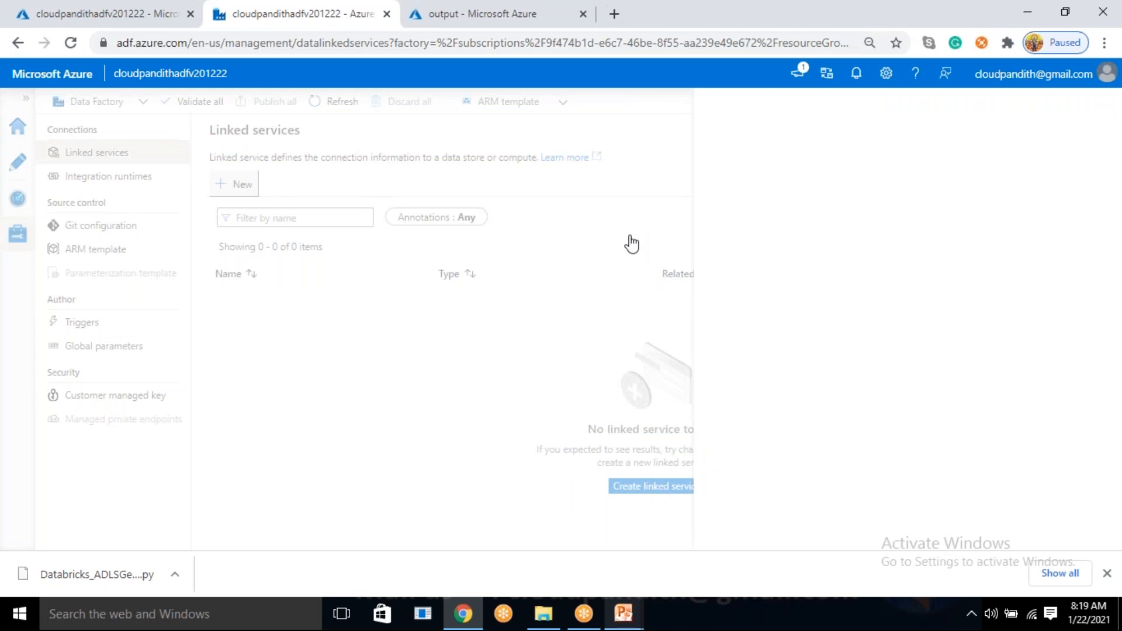
pyautogui.click(770, 173)
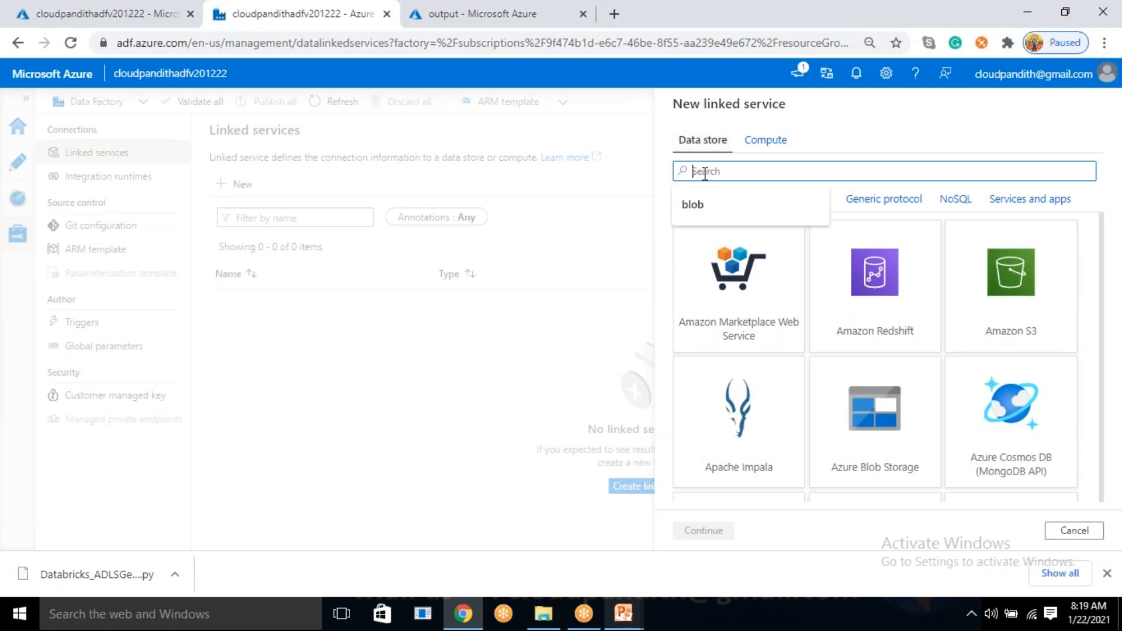
pyautogui.click(702, 202)
pyautogui.click(763, 334)
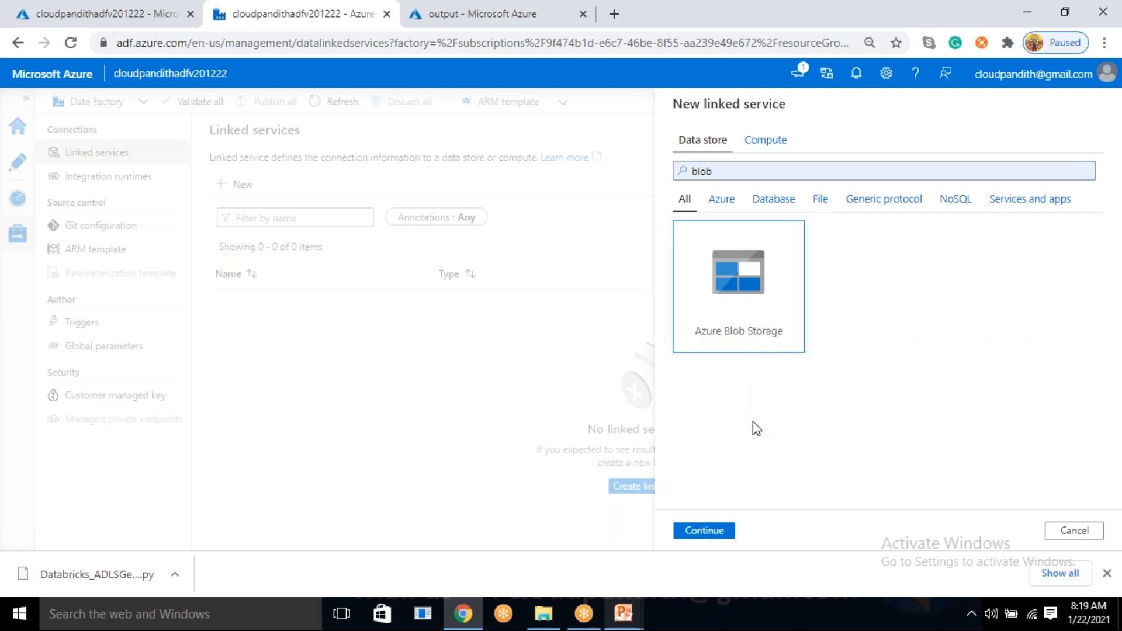
pyautogui.click(721, 531)
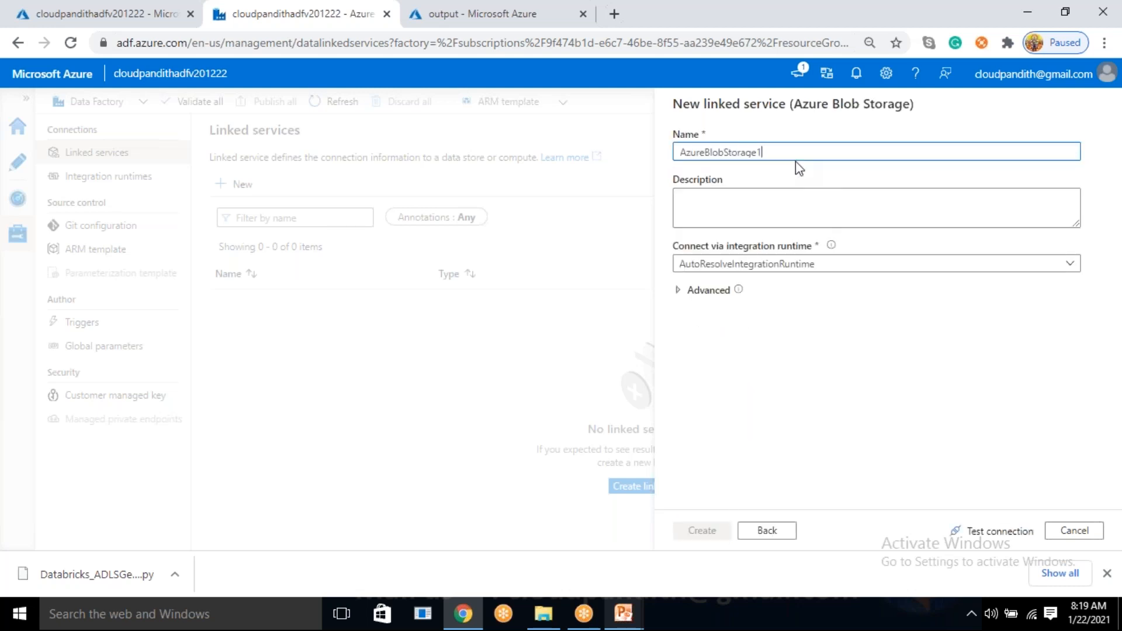
# Name the new Azure Blob Storage linked service LS_ABS_Connection.
pyautogui.moveTo(773, 152); pyautogui.dragTo(649, 154)
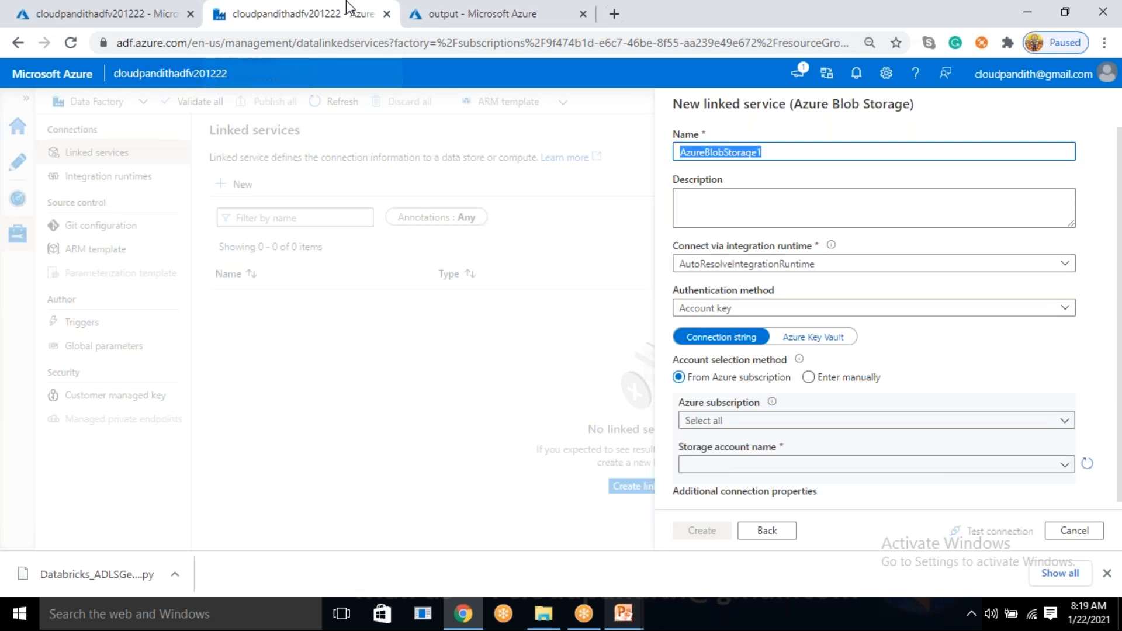
pyautogui.press('BackSpace')
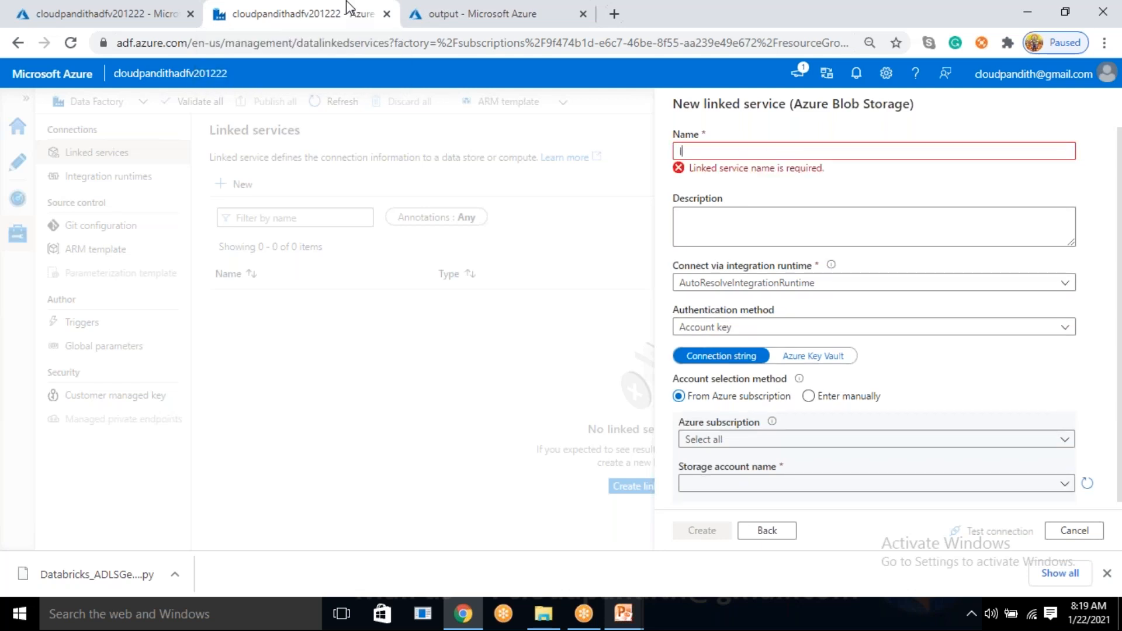
pyautogui.write('l')
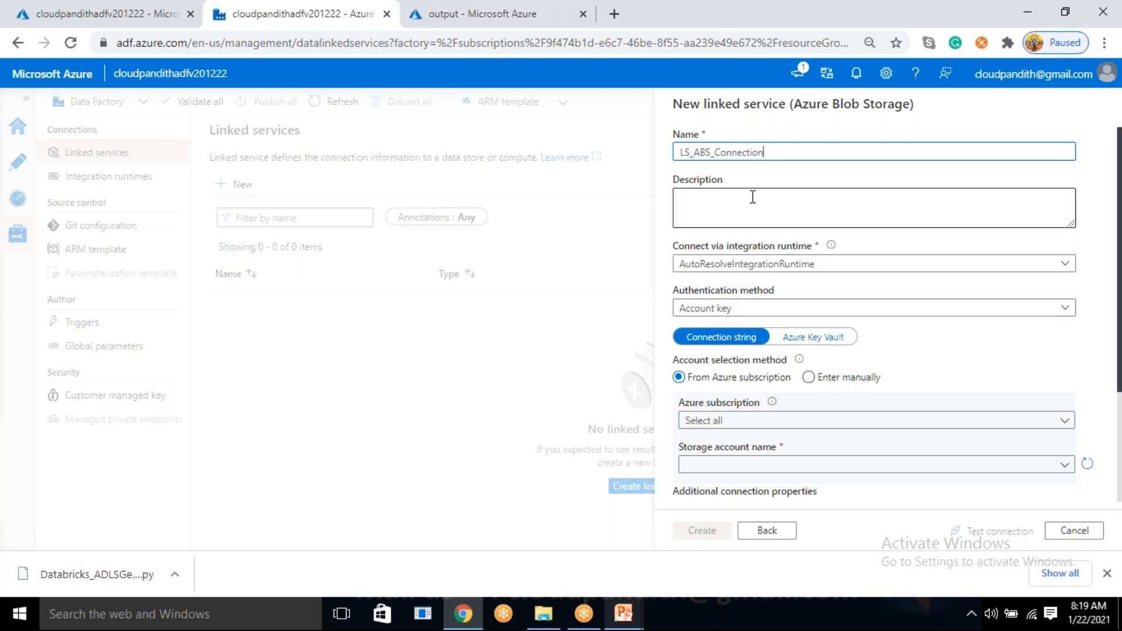
pyautogui.scroll(-2, 730, 266)
pyautogui.scroll(2, 729, 281)
pyautogui.doubleClick(757, 153)
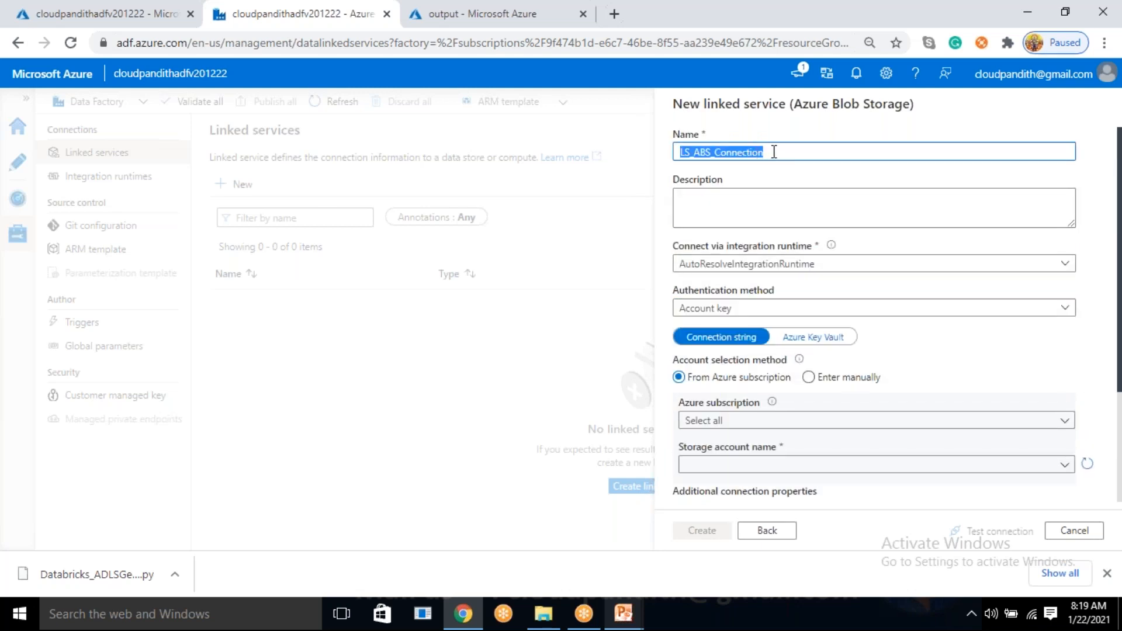
# Change the linked service's name to LS_ABS_blob1.
pyautogui.click(773, 154)
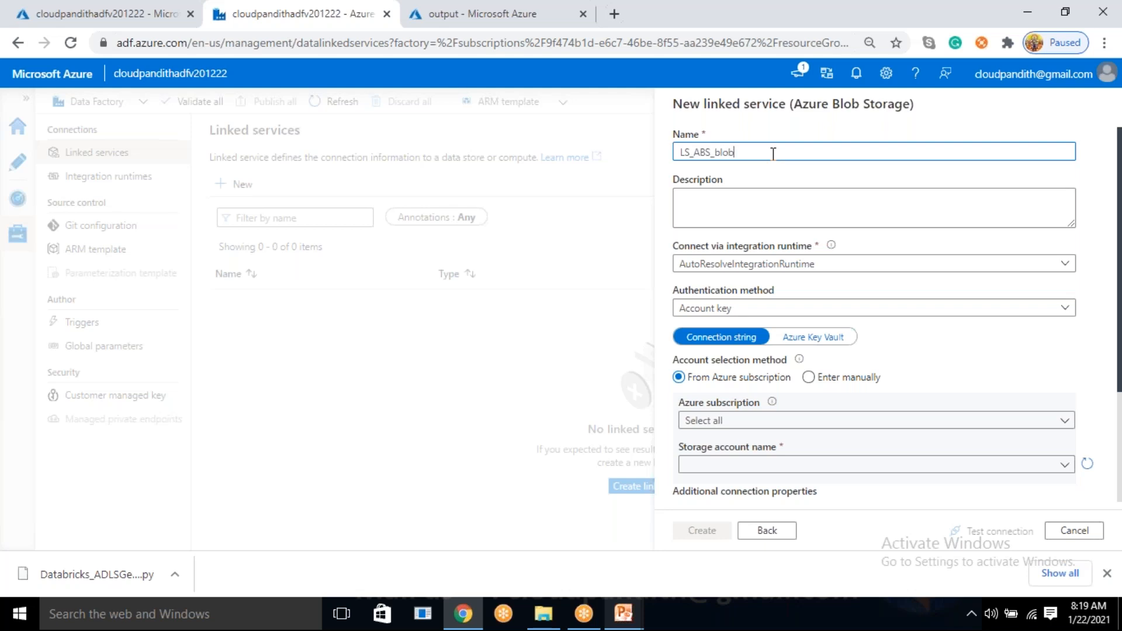
pyautogui.doubleClick(732, 153)
pyautogui.click(738, 152)
# Replace blob1 in the linked service's name with the storage account name copied from the portal, making it LS_ABS_cloudpandithblob0122.
pyautogui.moveTo(742, 153); pyautogui.dragTo(718, 155)
pyautogui.click(513, 13)
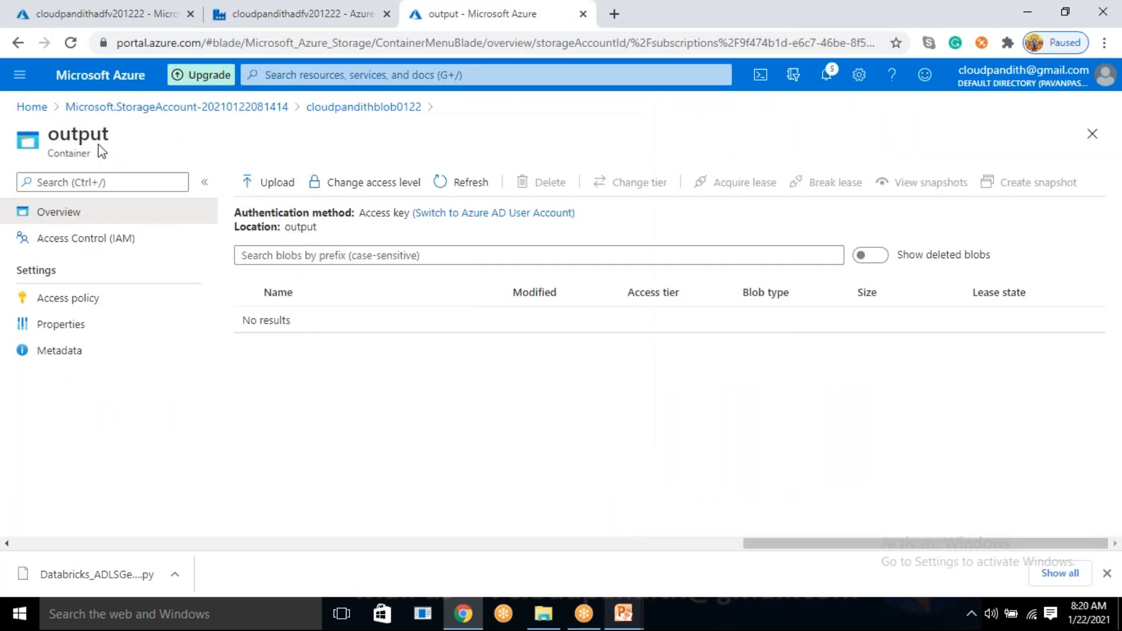
pyautogui.click(349, 113)
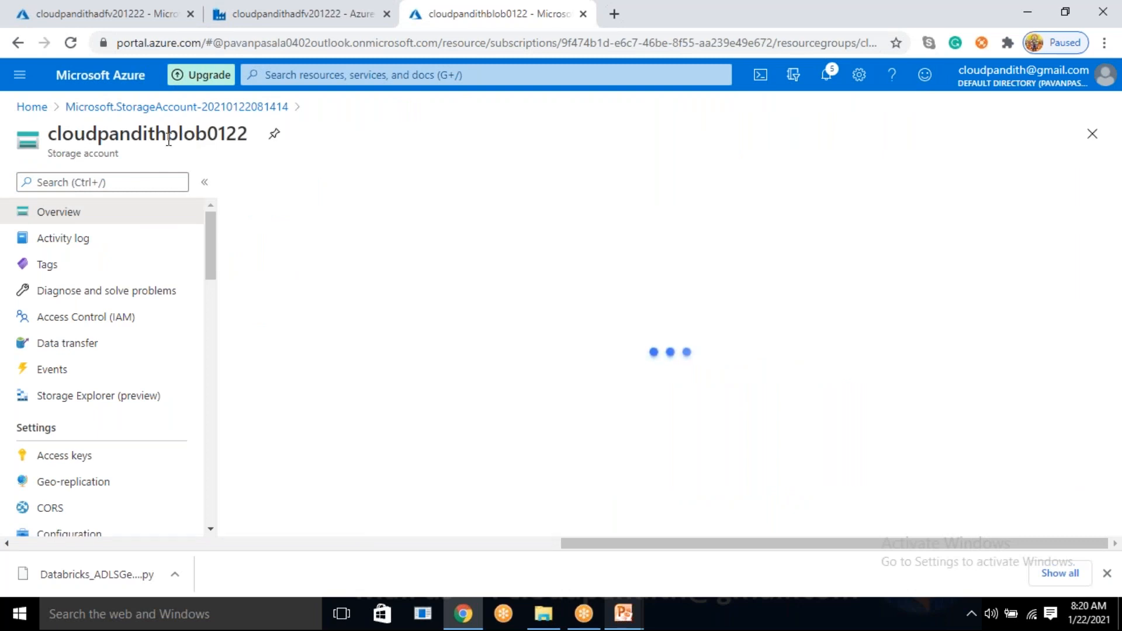
pyautogui.doubleClick(169, 136)
pyautogui.hotkey('ctrl', 'c')
pyautogui.click(343, 13)
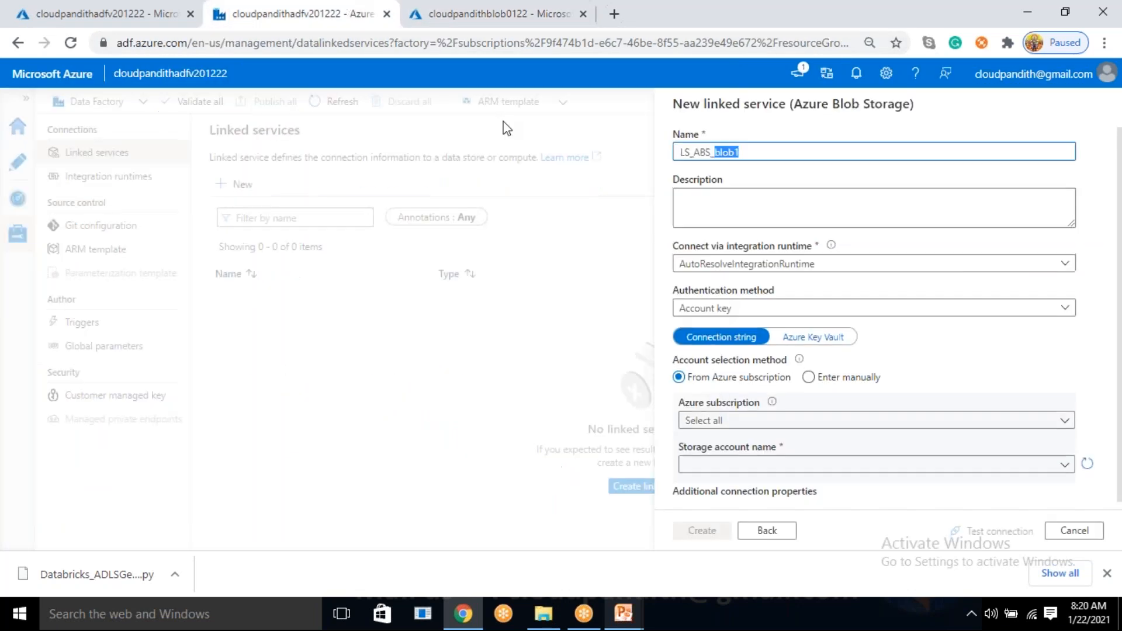
pyautogui.hotkey('ctrl', 'v')
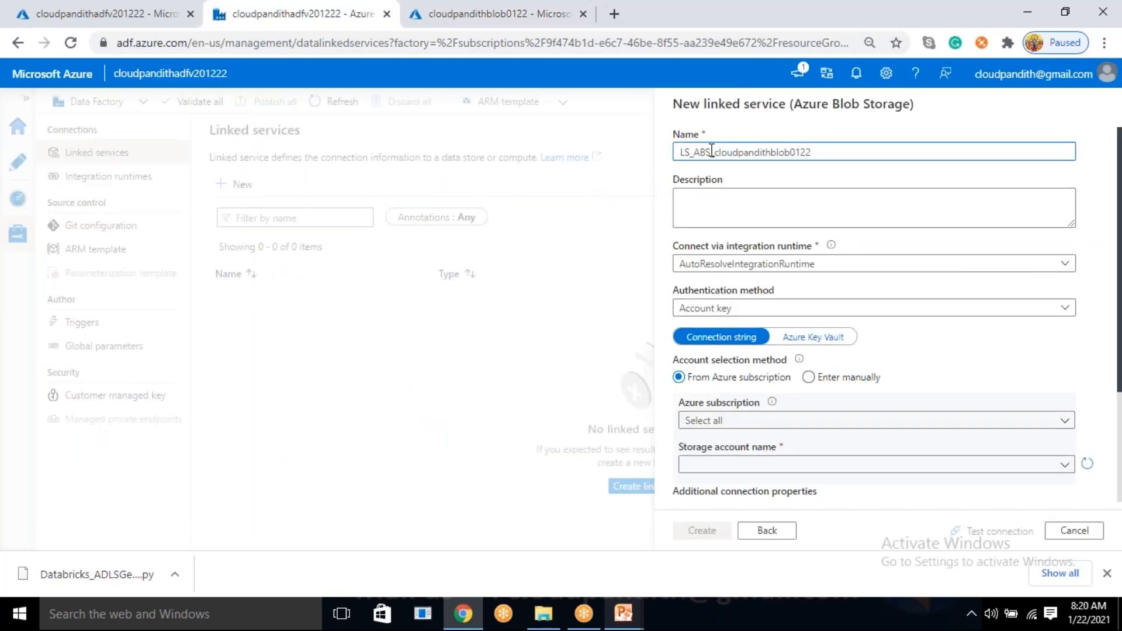
pyautogui.doubleClick(690, 153)
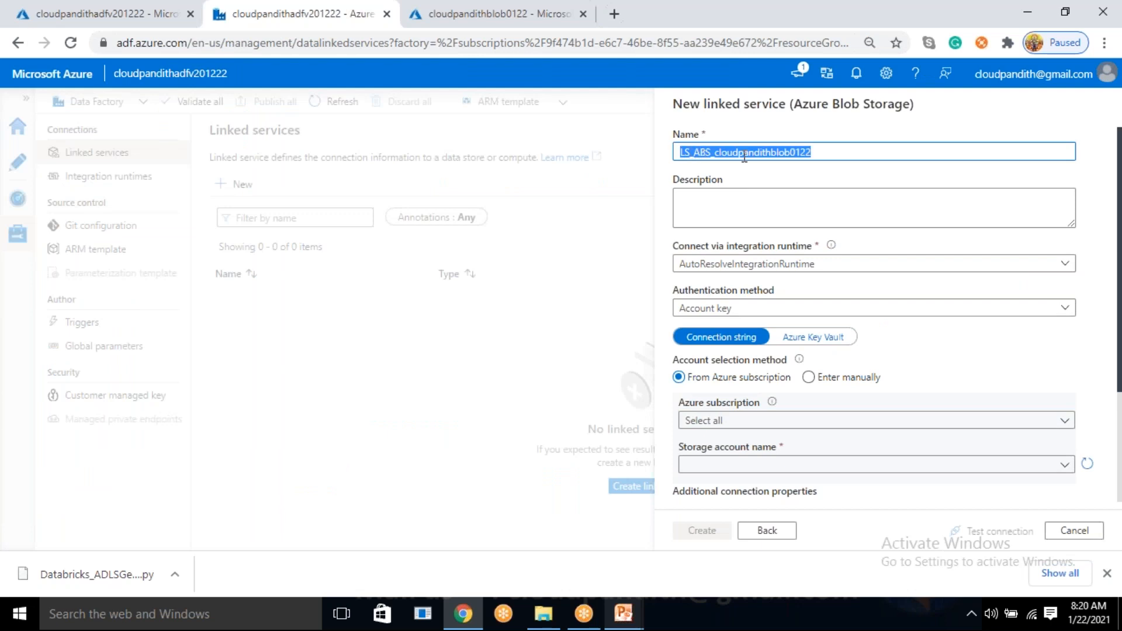
pyautogui.doubleClick(797, 151)
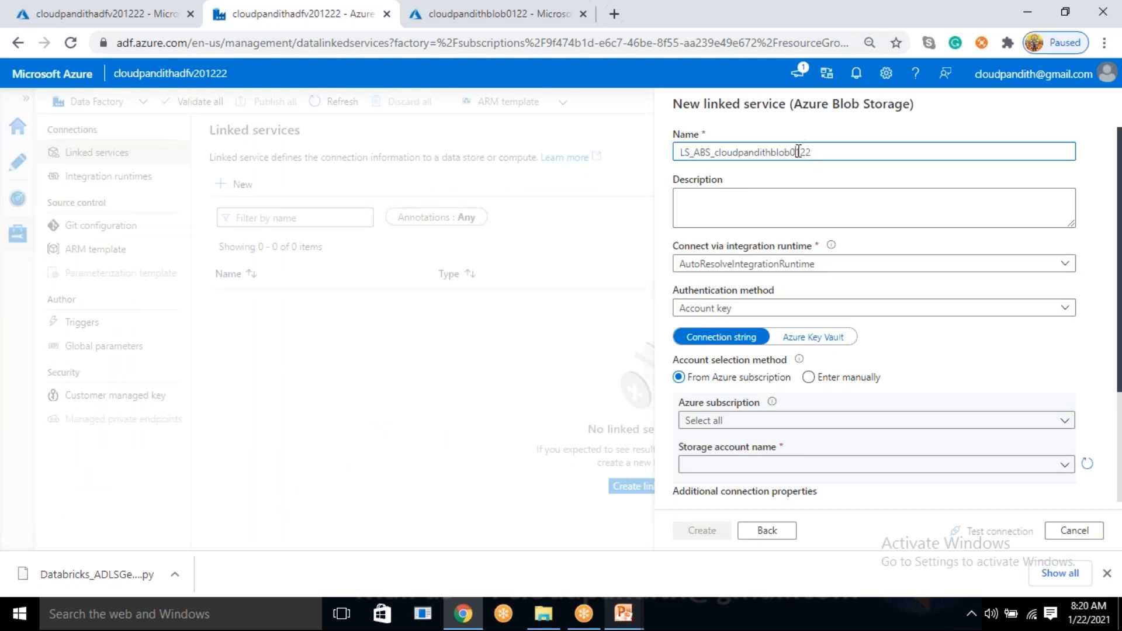
pyautogui.click(835, 165)
pyautogui.click(808, 158)
pyautogui.moveTo(808, 158); pyautogui.dragTo(667, 155)
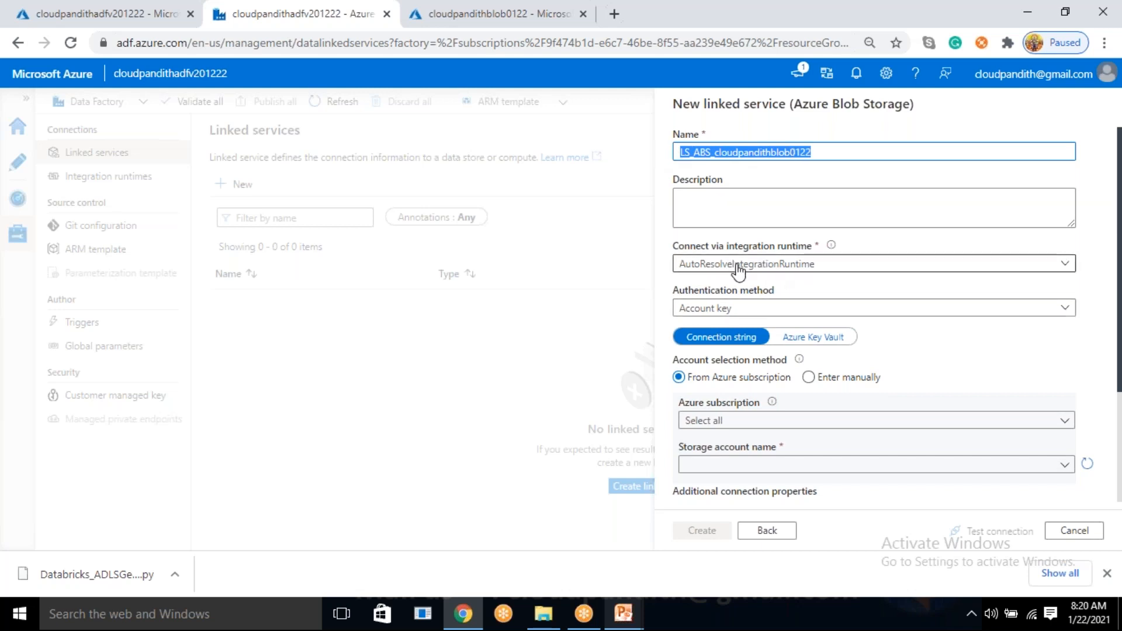
# Choose Account key as the authentication method of the new linked service.
pyautogui.scroll(-2, 738, 270)
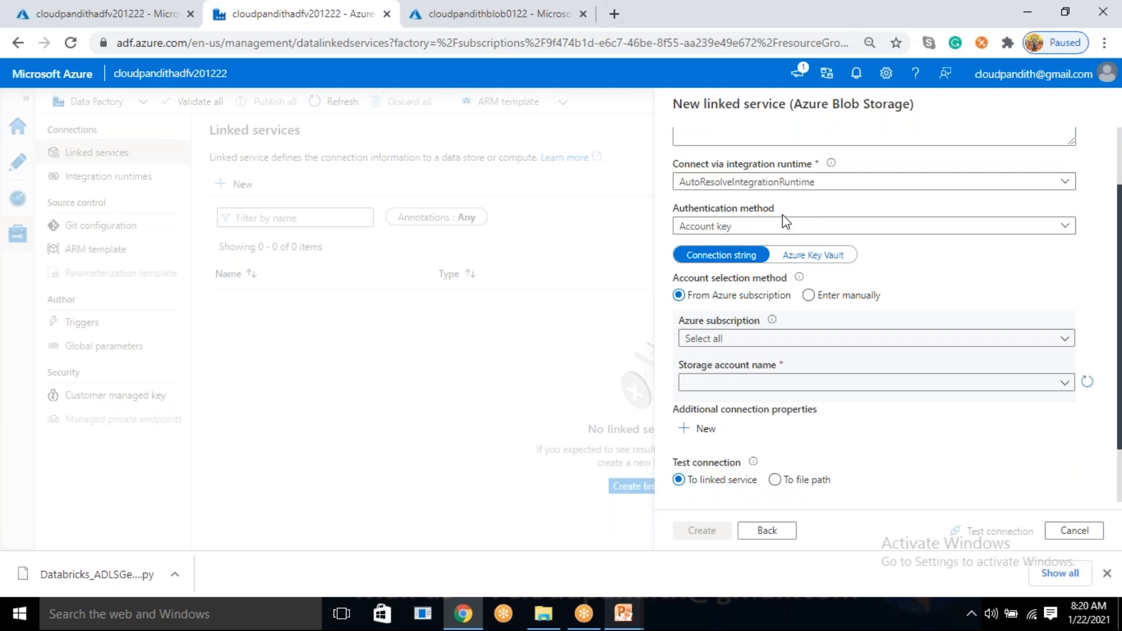
pyautogui.click(758, 236)
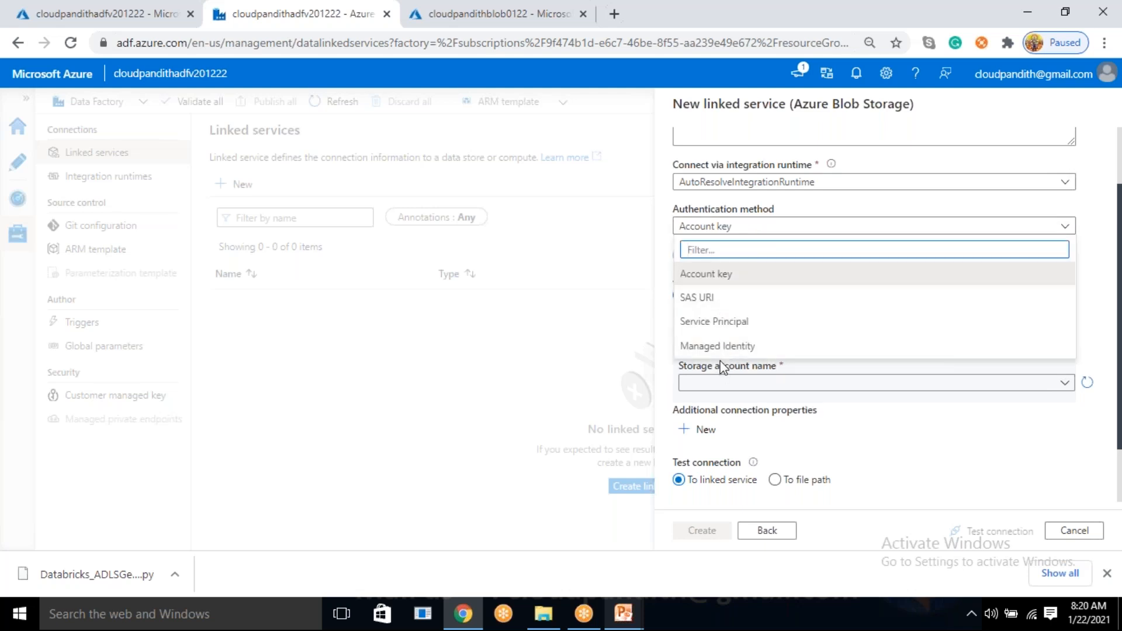
pyautogui.click(725, 280)
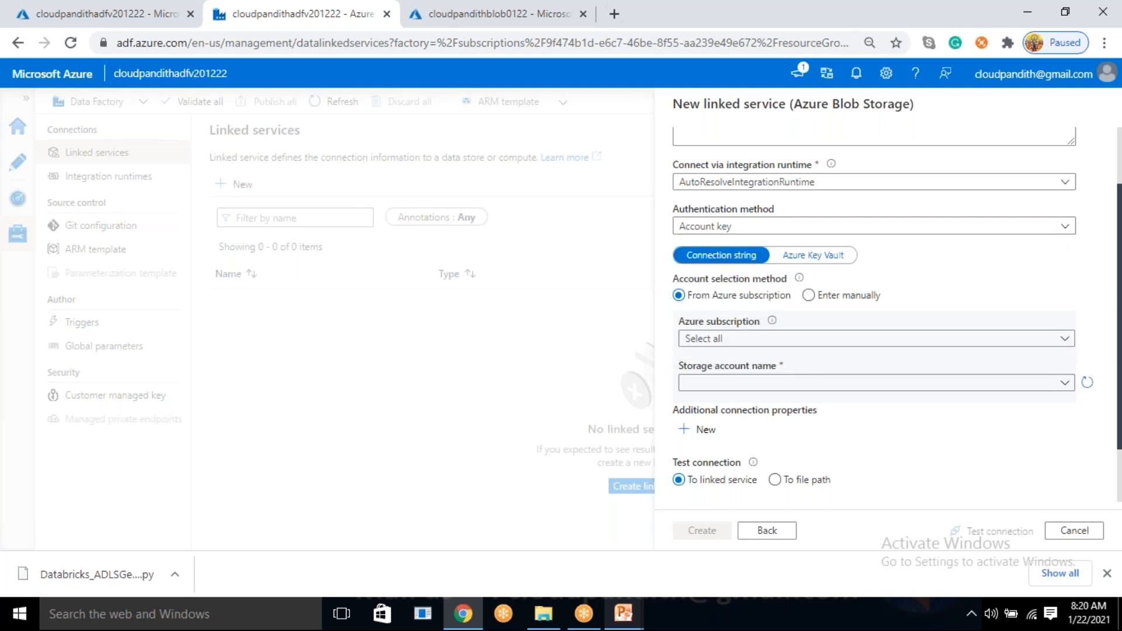
# Open the access keys of the cloudpandithblob0122 storage account in the portal, examine the revealed keys and hide them again.
pyautogui.click(528, 9)
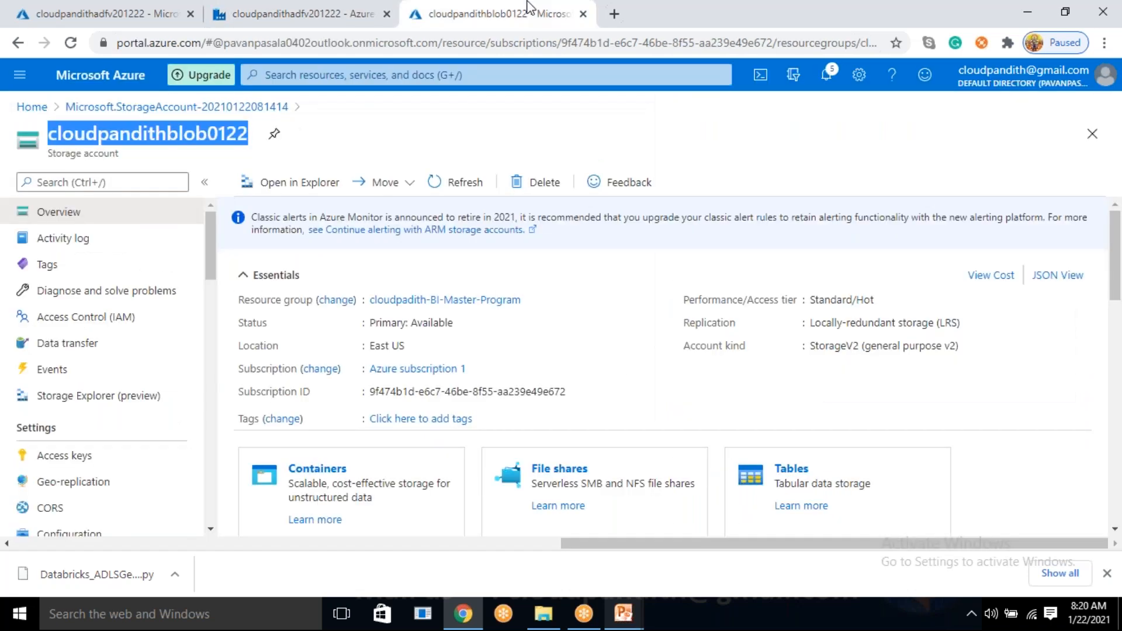
pyautogui.click(94, 456)
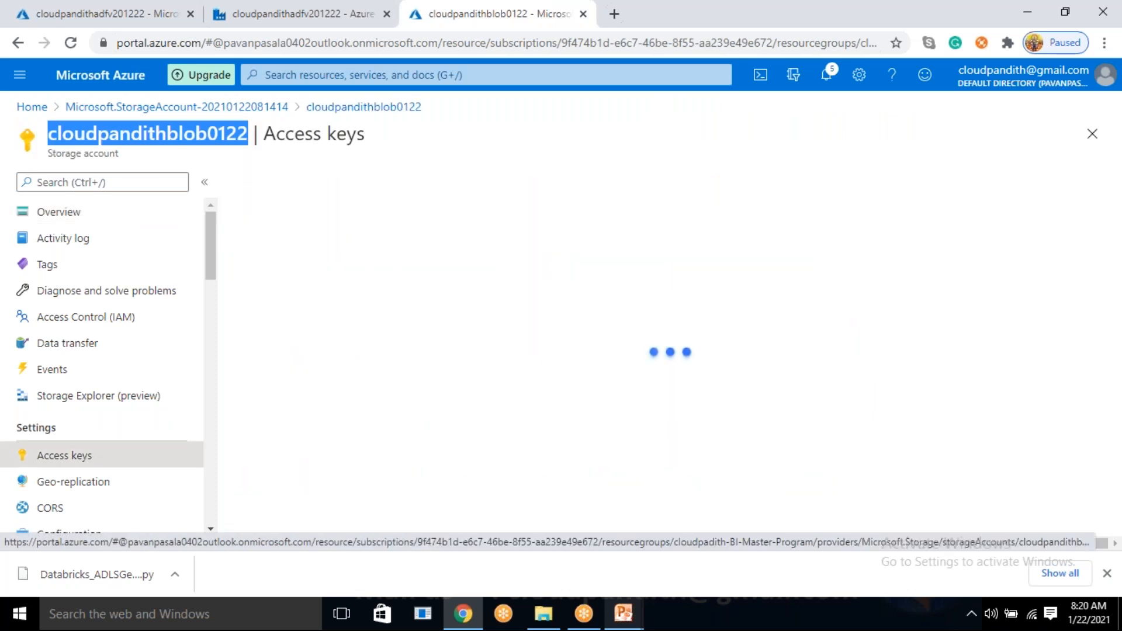
pyautogui.click(308, 342)
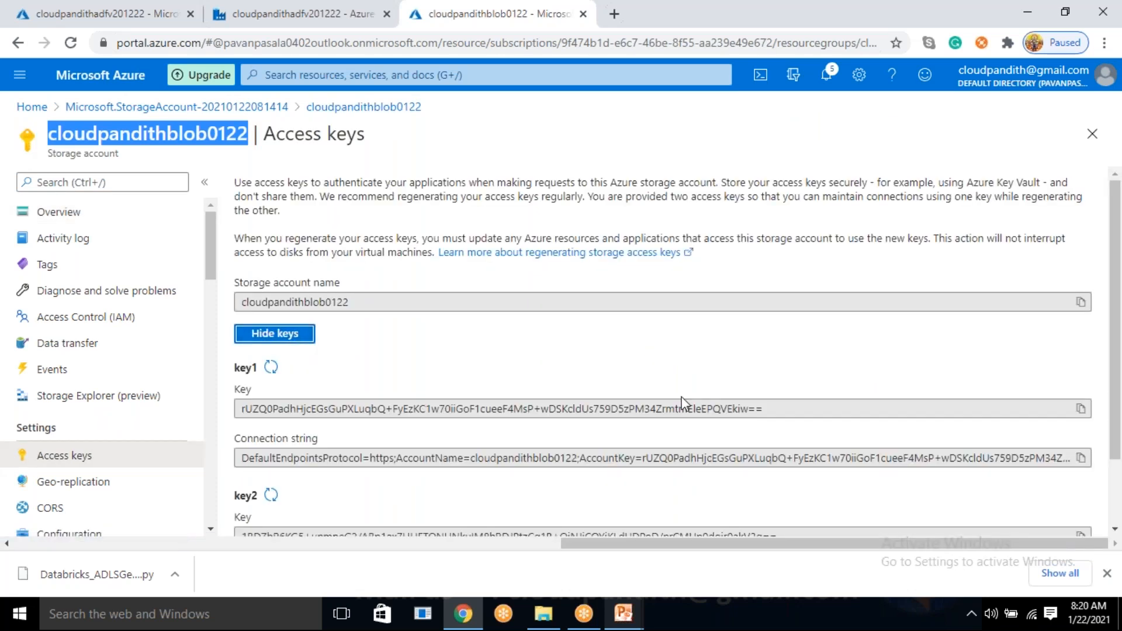
pyautogui.scroll(-1, 584, 328)
pyautogui.moveTo(784, 328); pyautogui.dragTo(379, 278)
pyautogui.click(300, 254)
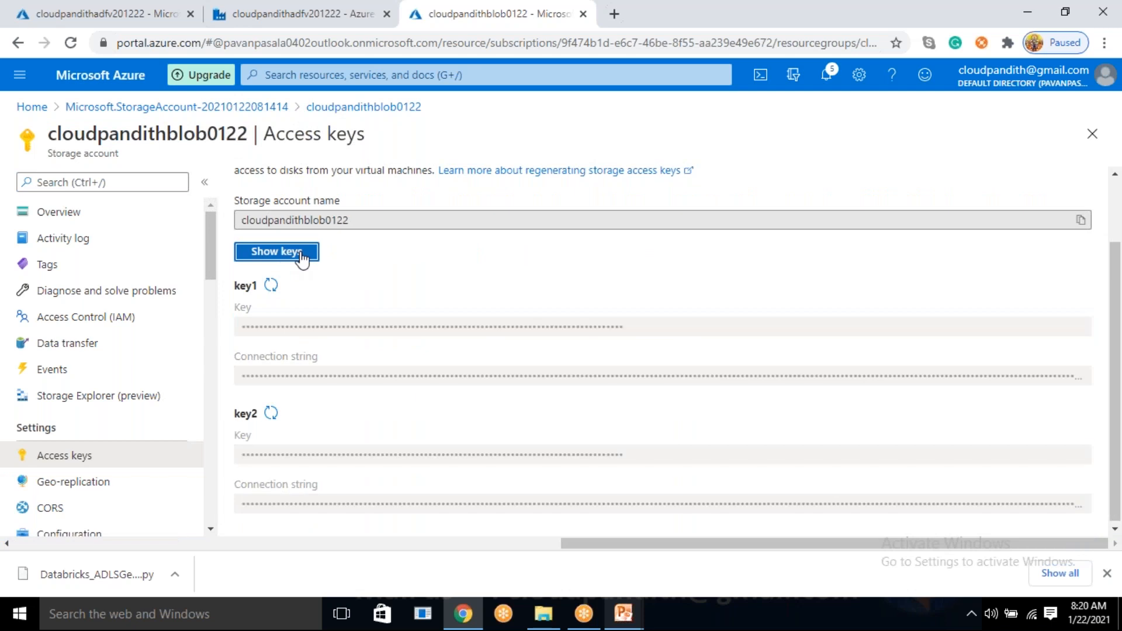
# Compare the linked service's Connection string option with the key and connection string entries under key1 of the storage account.
pyautogui.click(342, 3)
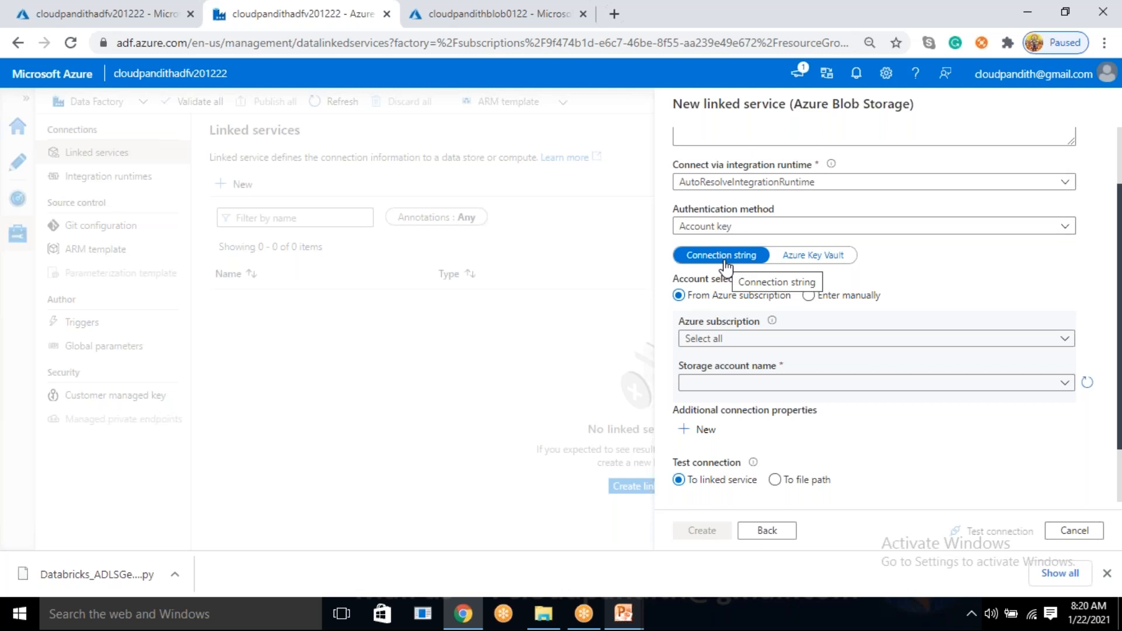
pyautogui.click(467, 11)
pyautogui.tripleClick(286, 362)
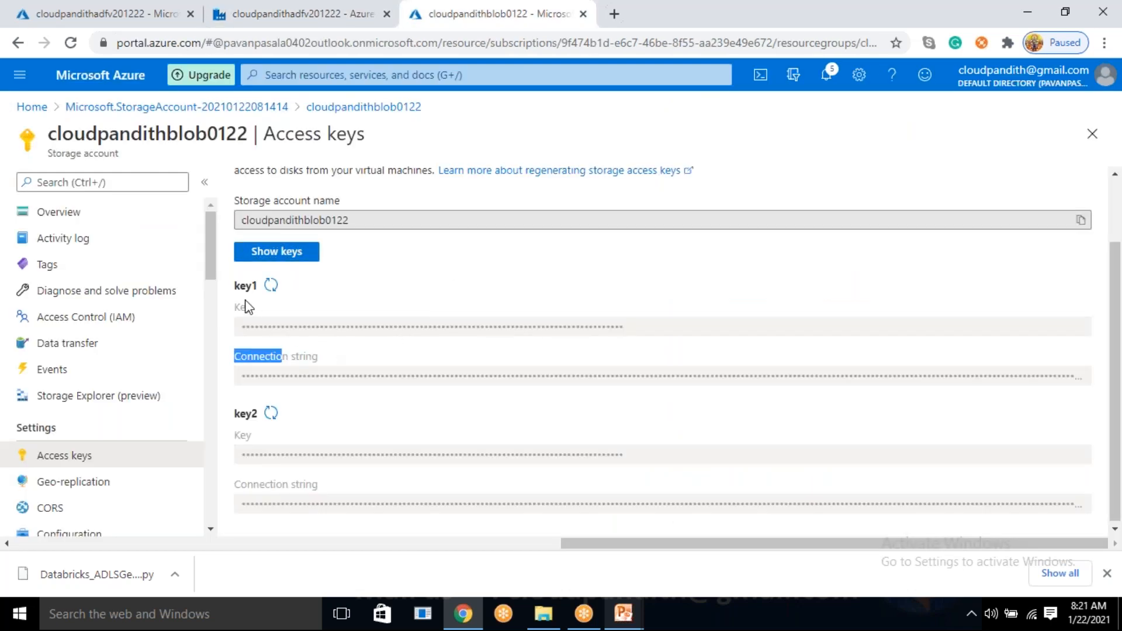
pyautogui.doubleClick(245, 307)
pyautogui.moveTo(254, 357); pyautogui.dragTo(301, 357)
pyautogui.click(293, 13)
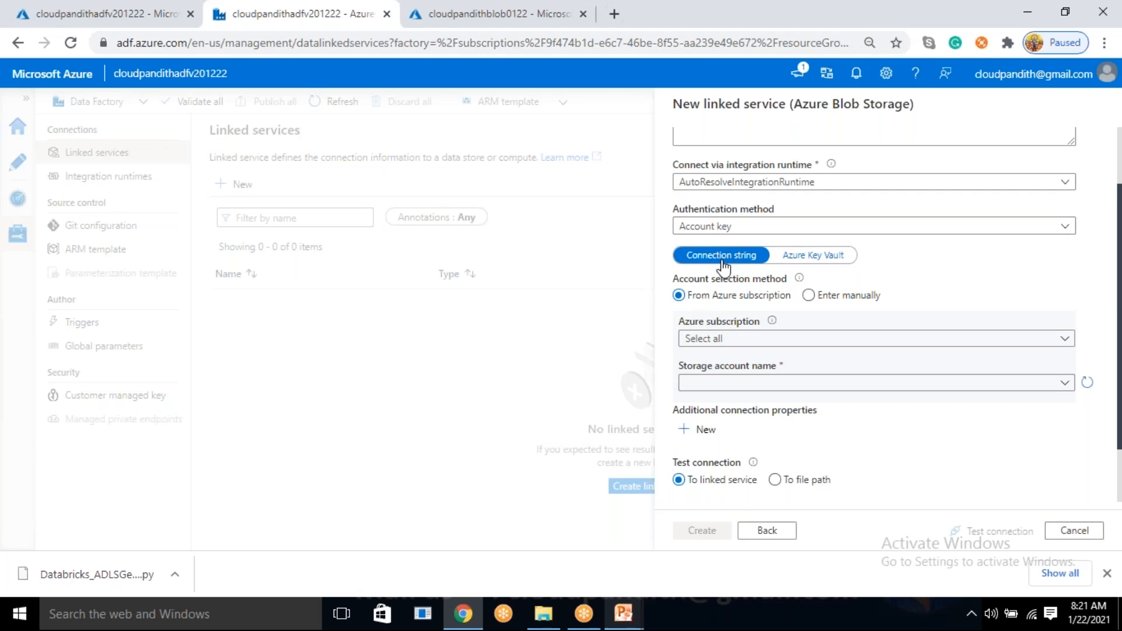
# Point the linked service to Azure subscription 1 and the storage account cloudpandithblob0122.
pyautogui.click(735, 344)
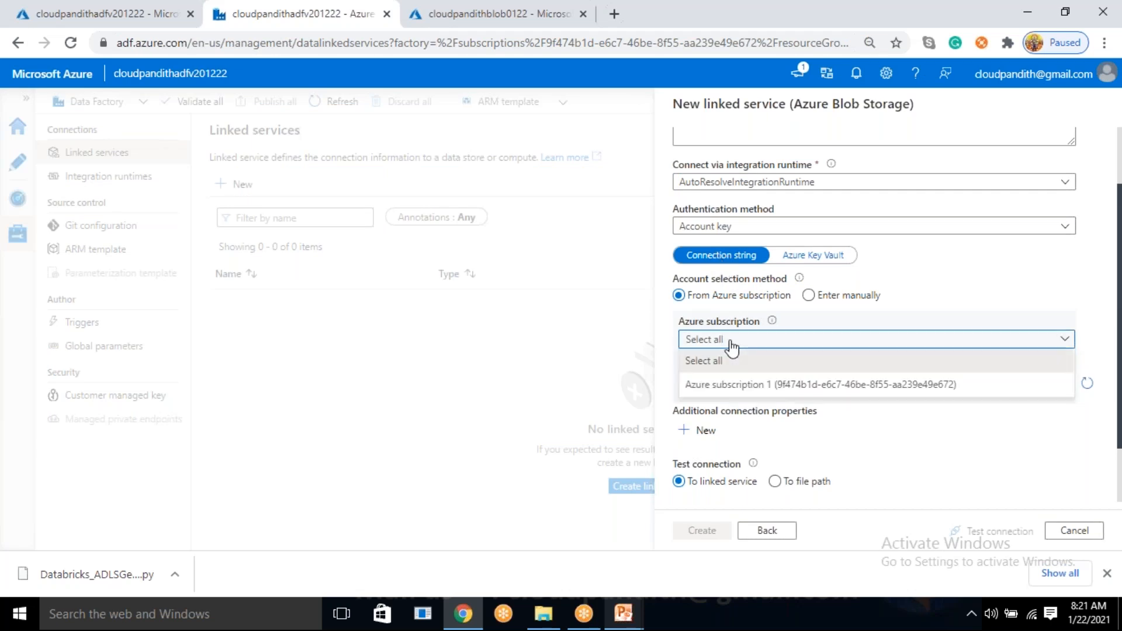
pyautogui.click(734, 385)
pyautogui.click(727, 384)
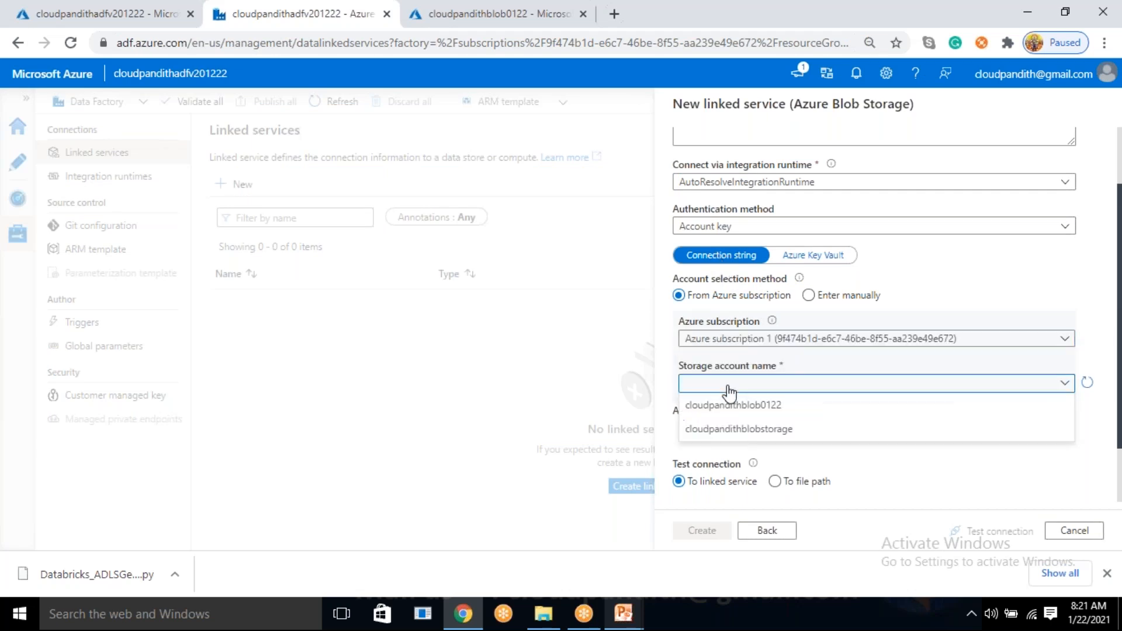
pyautogui.click(734, 403)
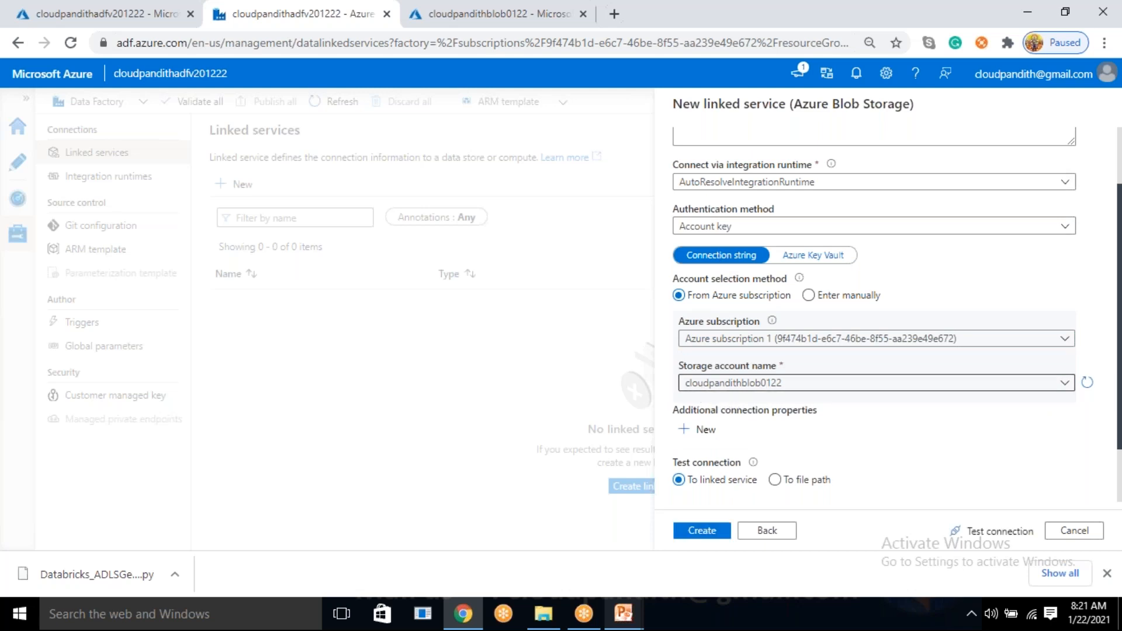
pyautogui.click(742, 390)
pyautogui.click(740, 402)
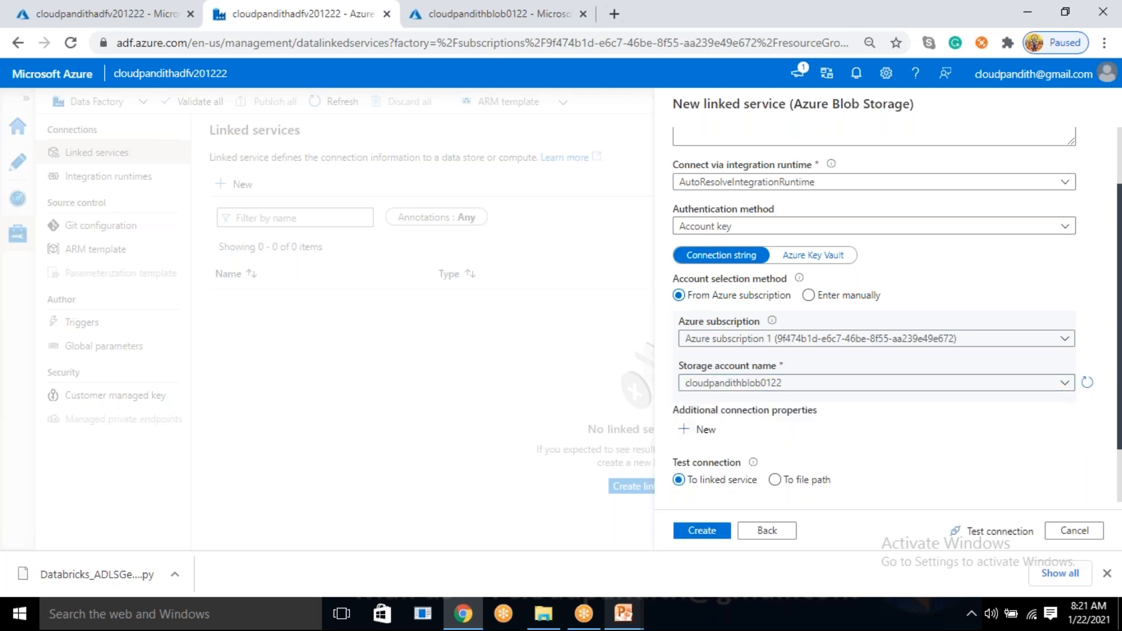
pyautogui.click(744, 387)
pyautogui.click(724, 403)
# Test the connection to the storage account and create the linked service.
pyautogui.click(997, 532)
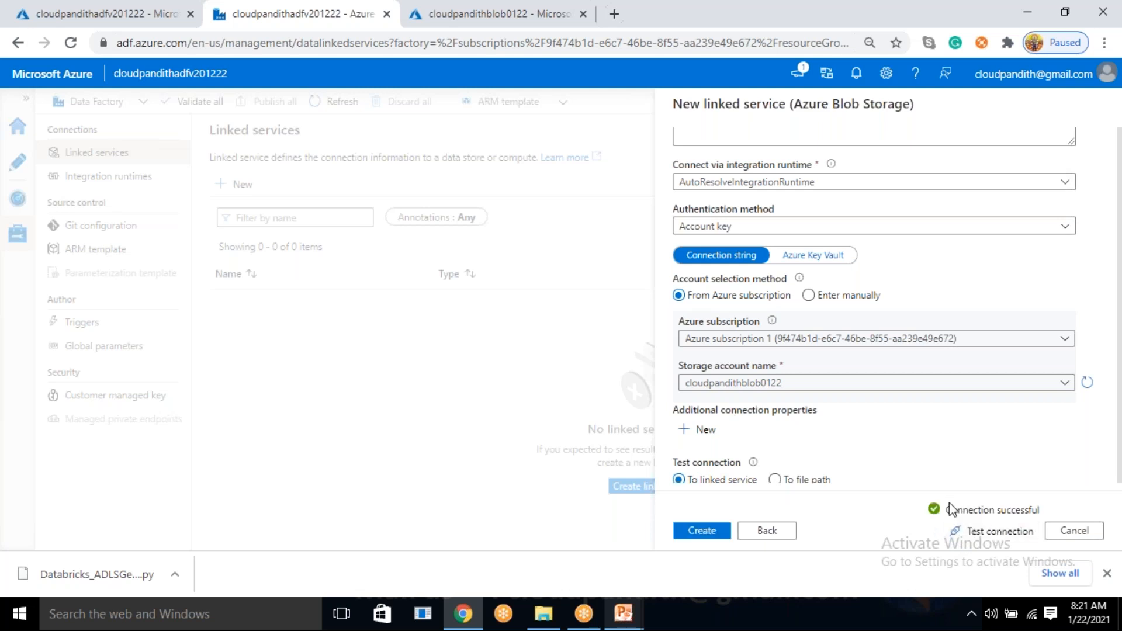
pyautogui.moveTo(947, 511); pyautogui.dragTo(1044, 512)
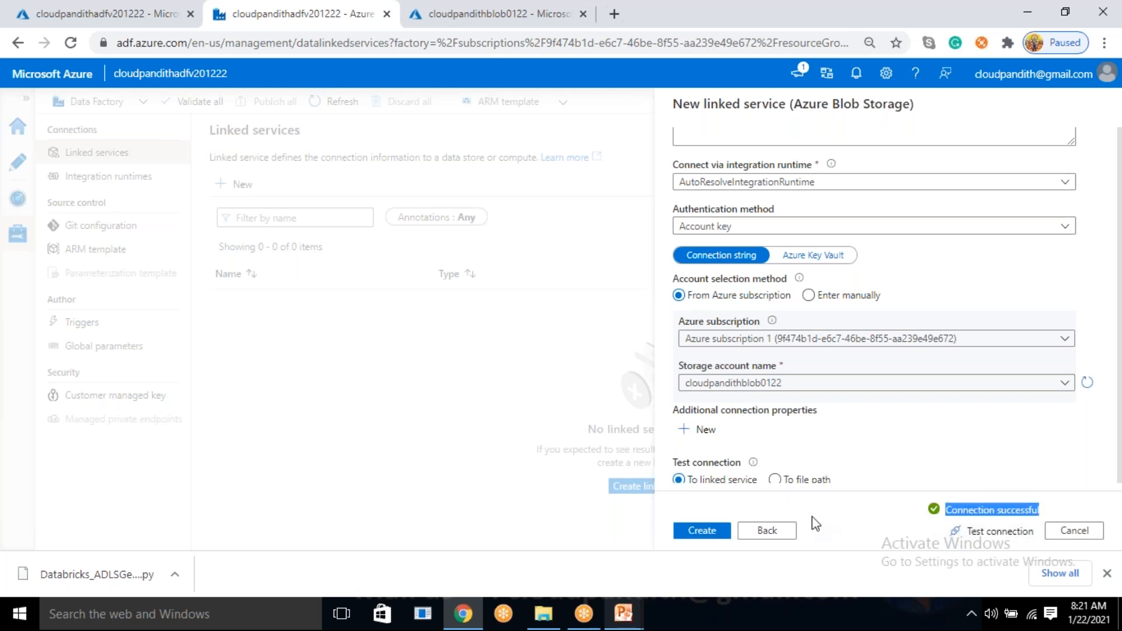
pyautogui.click(723, 533)
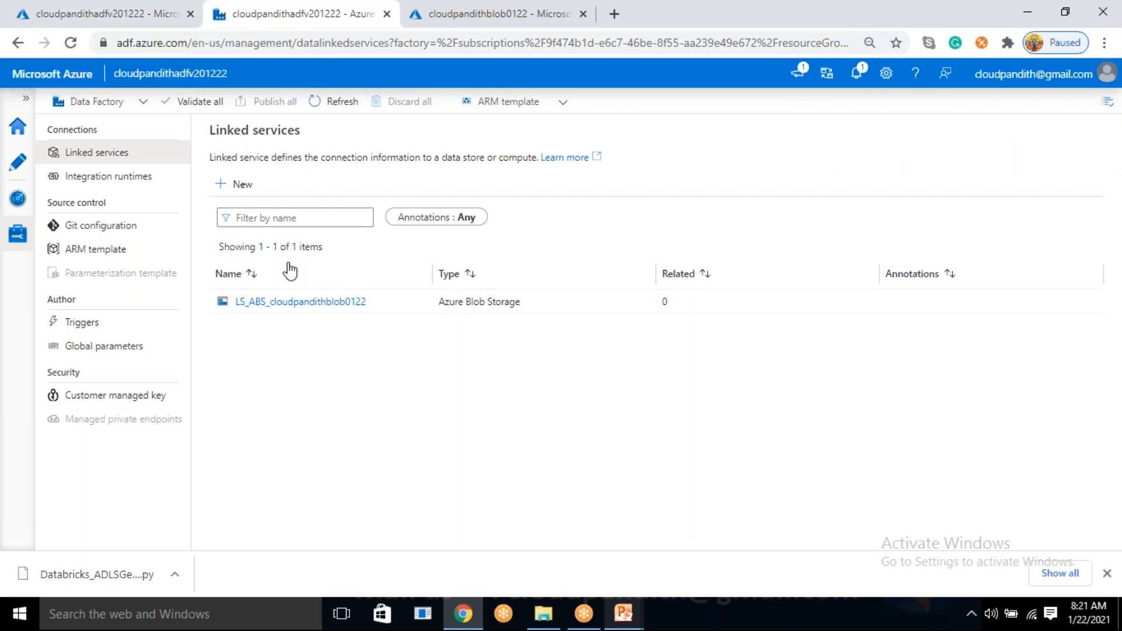
# Start another linked service, searching the data stores for blob and choosing Azure Blob Storage.
pyautogui.click(237, 186)
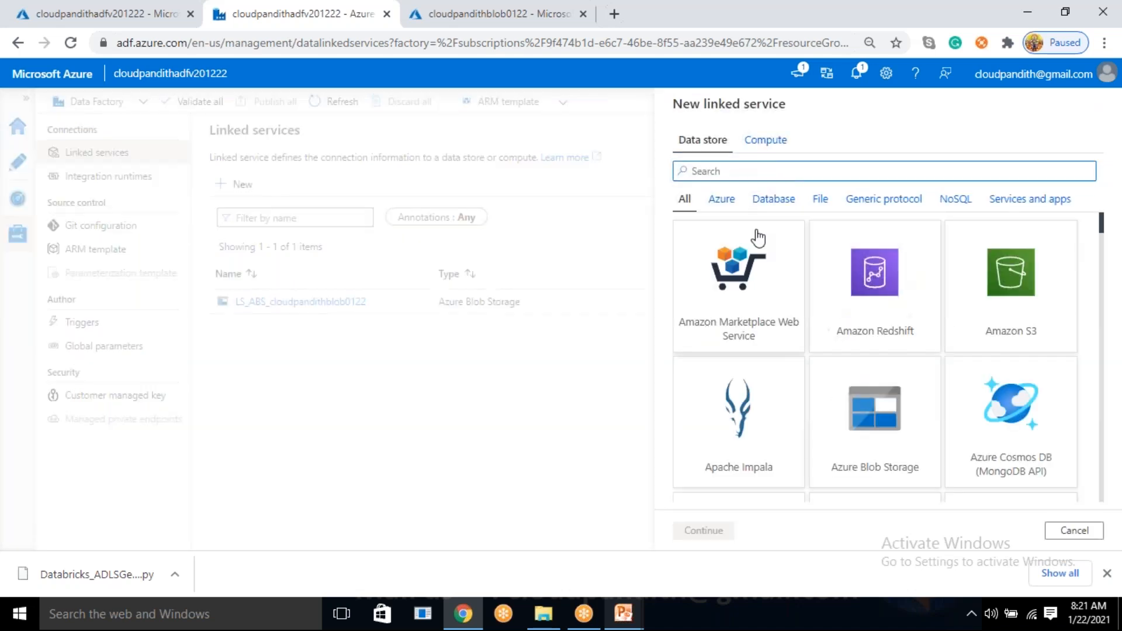
pyautogui.click(691, 170)
pyautogui.click(695, 205)
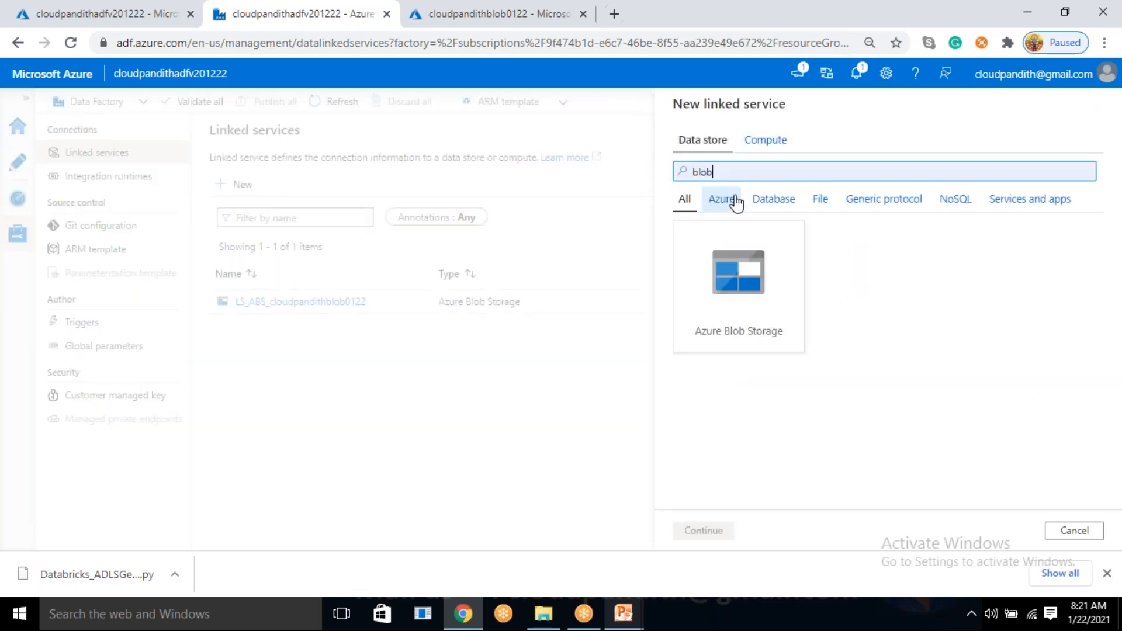
pyautogui.click(752, 300)
pyautogui.click(705, 533)
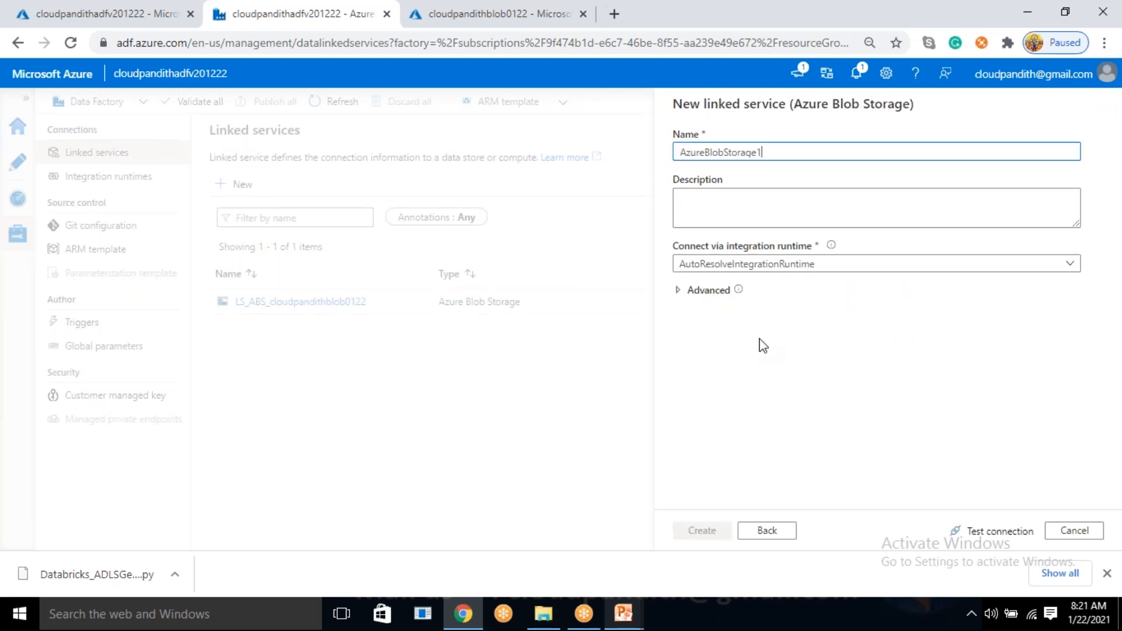
pyautogui.moveTo(759, 153); pyautogui.dragTo(676, 171)
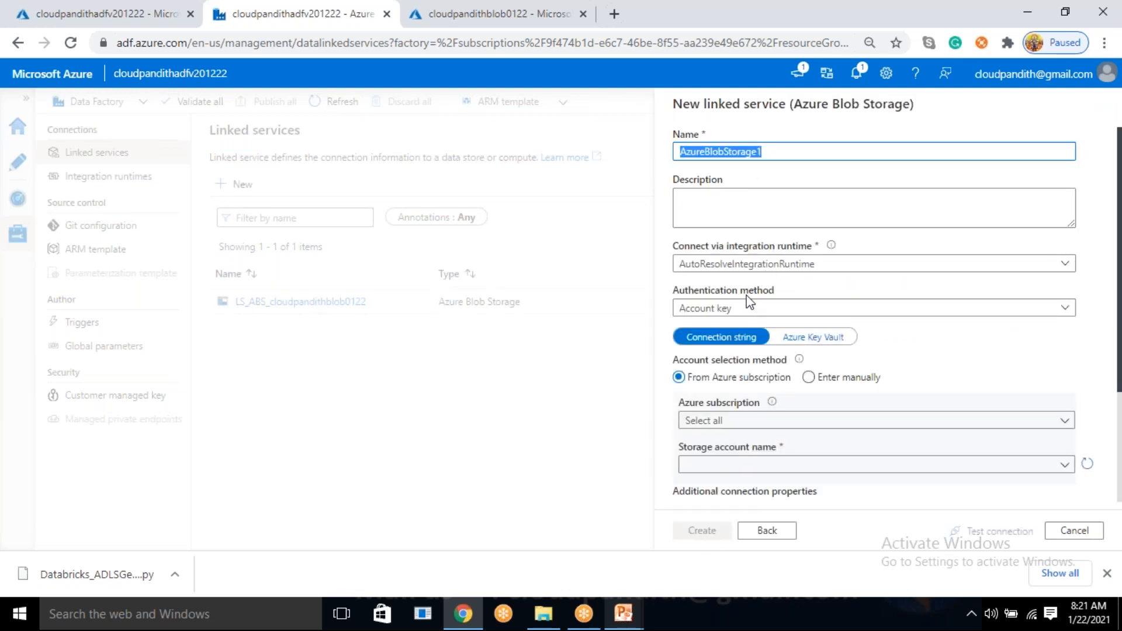
# Set the second linked service to use Azure subscription 1 and the storage account cloudpandithblob0122.
pyautogui.click(742, 419)
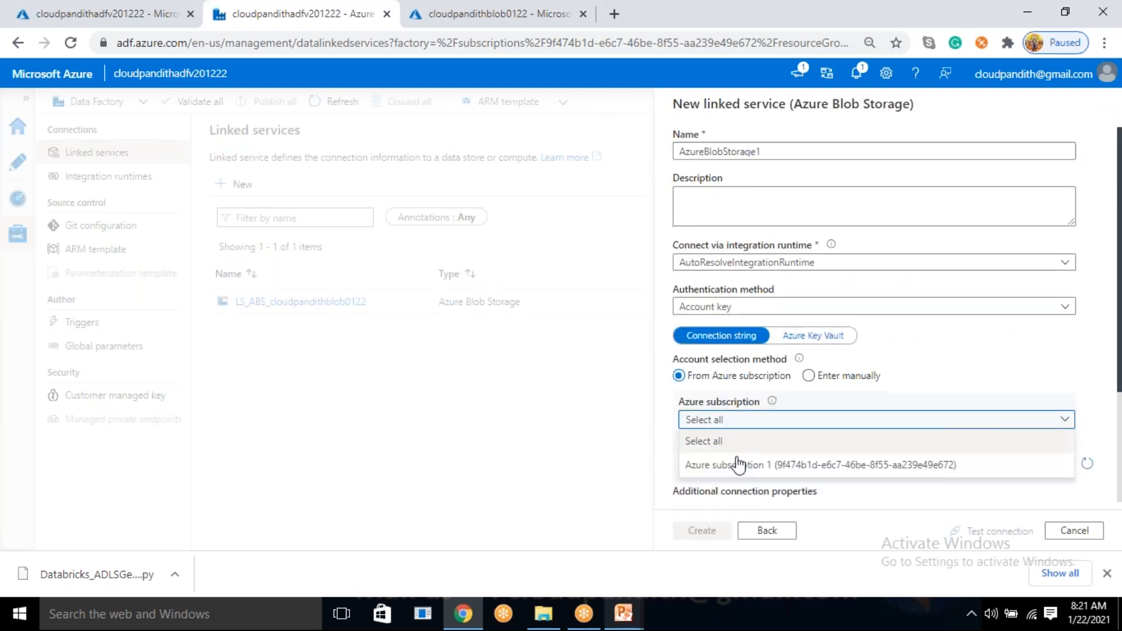
pyautogui.click(739, 465)
pyautogui.click(739, 464)
pyautogui.click(742, 403)
pyautogui.scroll(2, 879, 433)
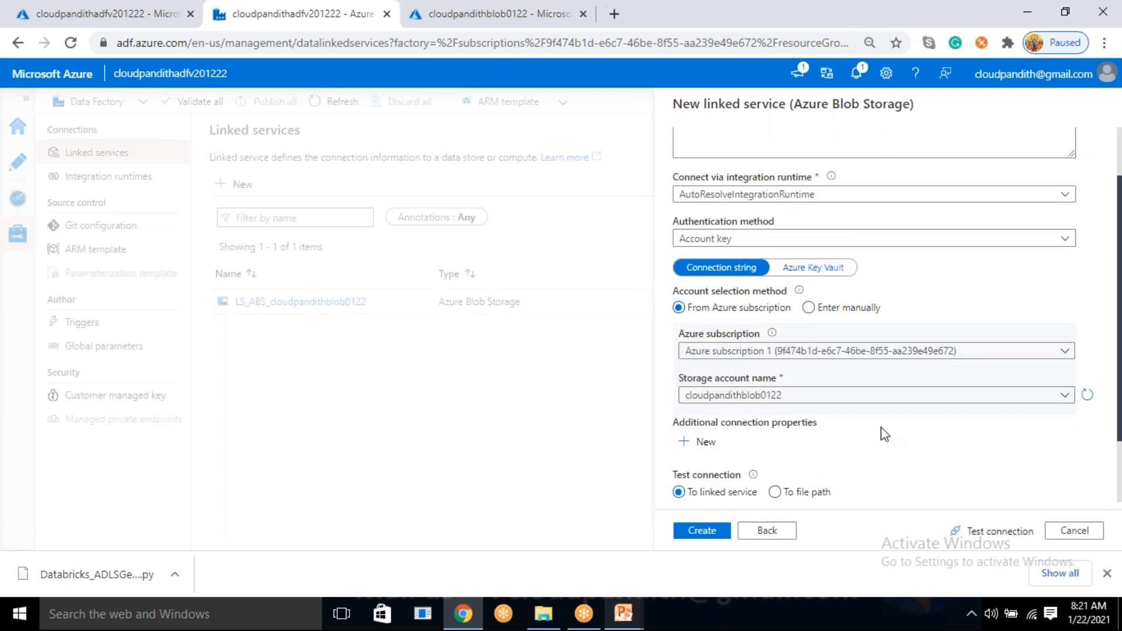
pyautogui.moveTo(789, 181); pyautogui.dragTo(914, 374)
pyautogui.click(912, 374)
# Review the settings of the second Blob Storage linked service and discard it without creating it.
pyautogui.scroll(3, 891, 437)
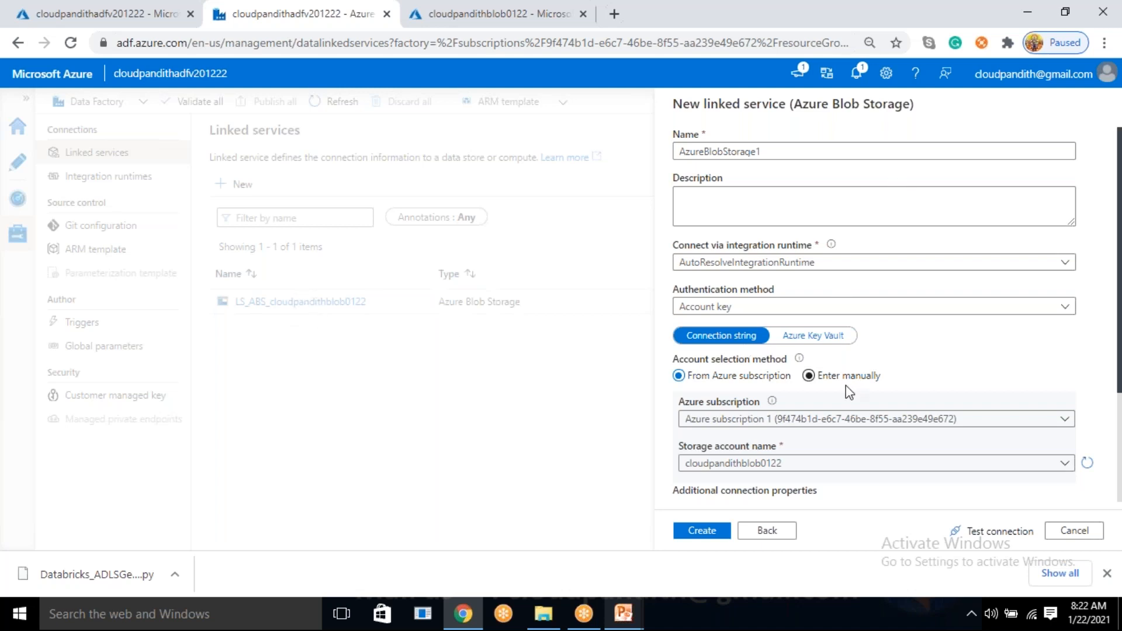
pyautogui.scroll(-3, 815, 347)
pyautogui.scroll(3, 813, 304)
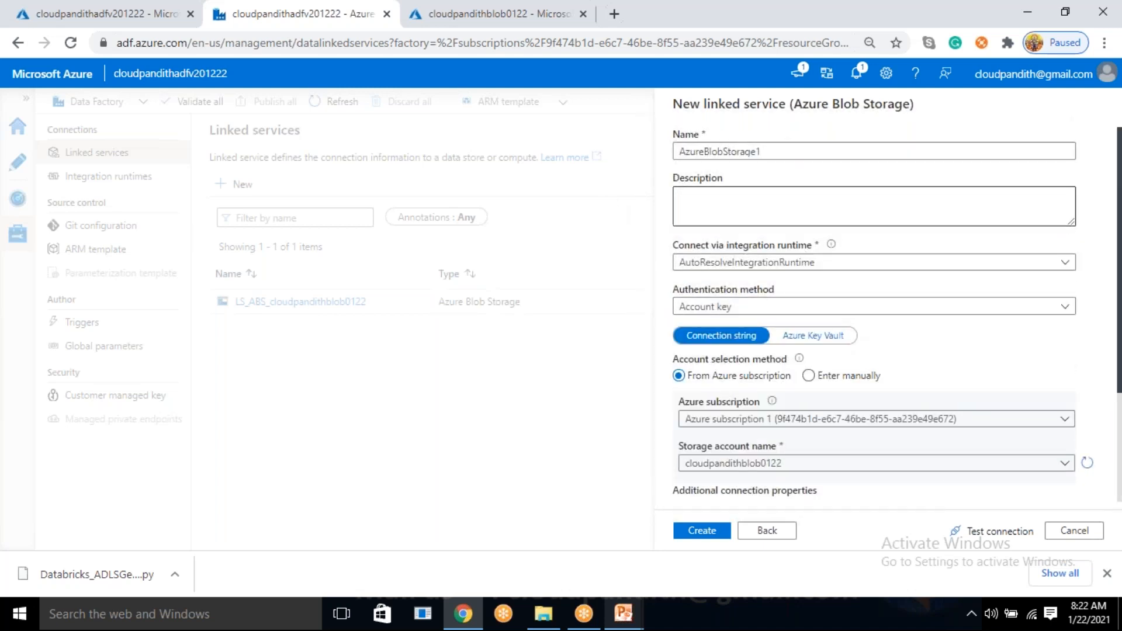
pyautogui.scroll(-3, 734, 213)
pyautogui.scroll(3, 854, 175)
pyautogui.scroll(-2, 854, 152)
pyautogui.scroll(2, 857, 143)
pyautogui.click(1075, 532)
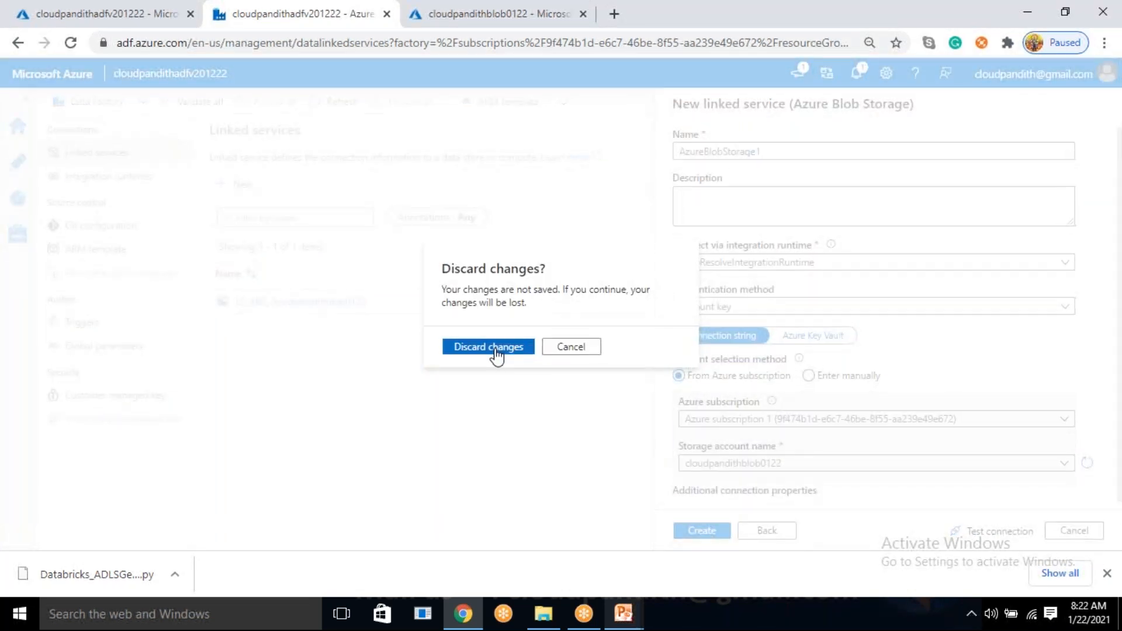
pyautogui.click(496, 348)
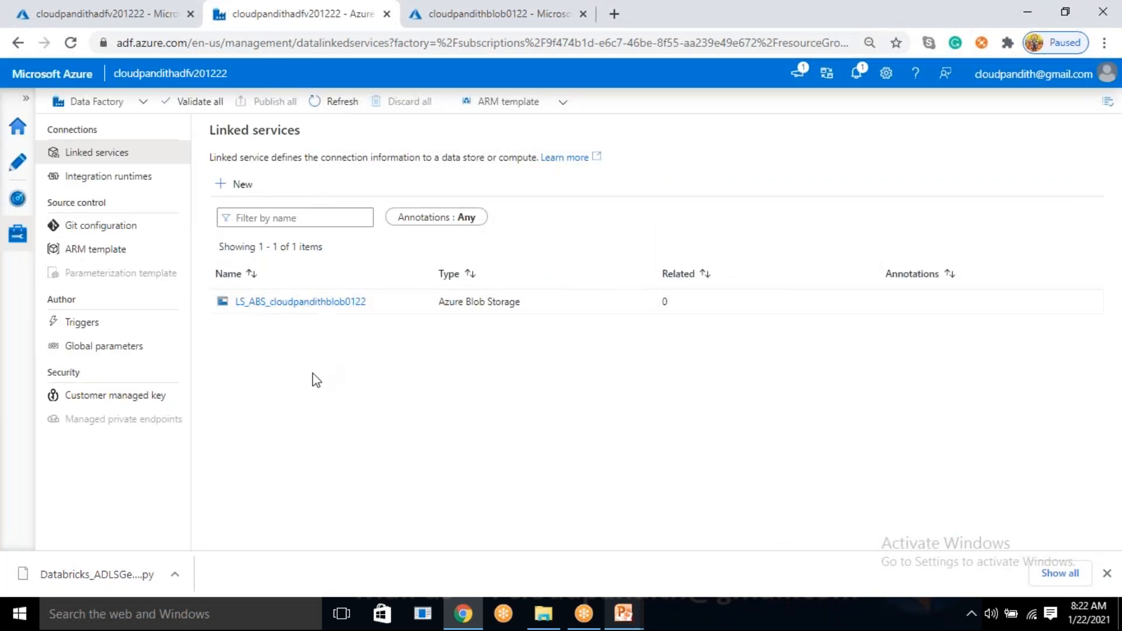
# Open the LS_ABS_cloudpandithblob0122 linked service and examine its name, integration runtime, authentication method and storage account settings.
pyautogui.click(16, 165)
pyautogui.click(17, 234)
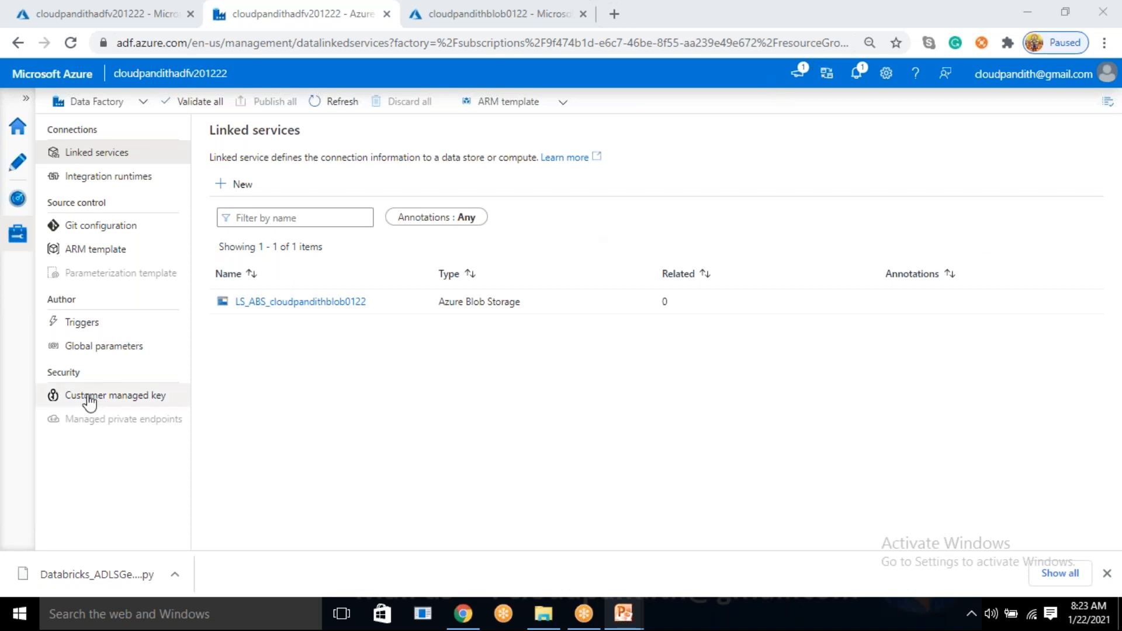
pyautogui.click(294, 303)
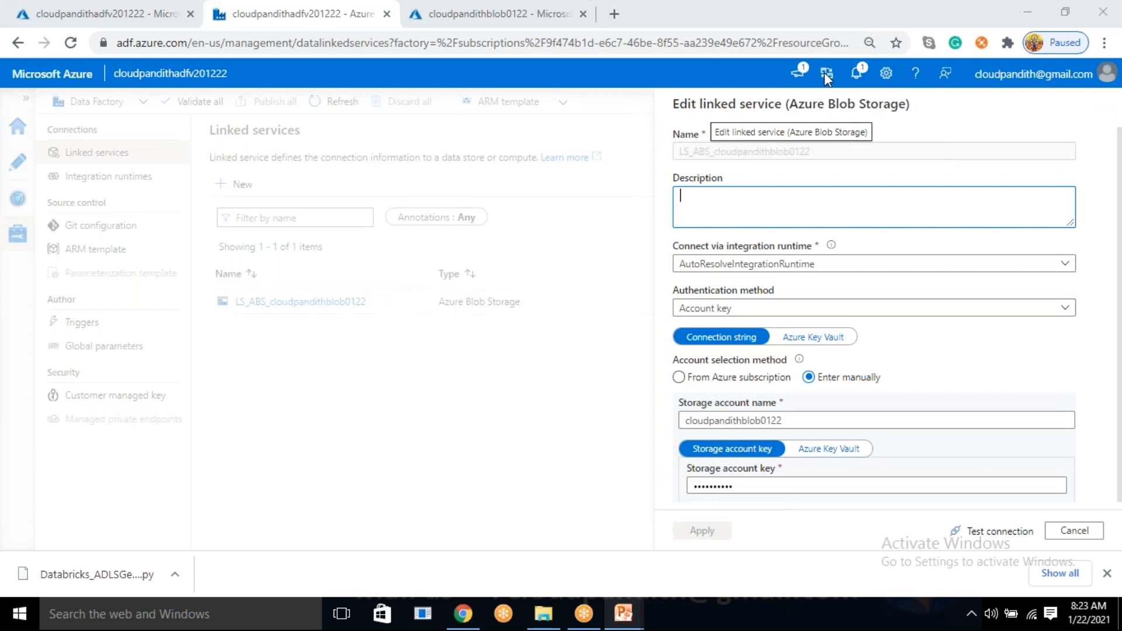
pyautogui.moveTo(714, 153); pyautogui.dragTo(802, 154)
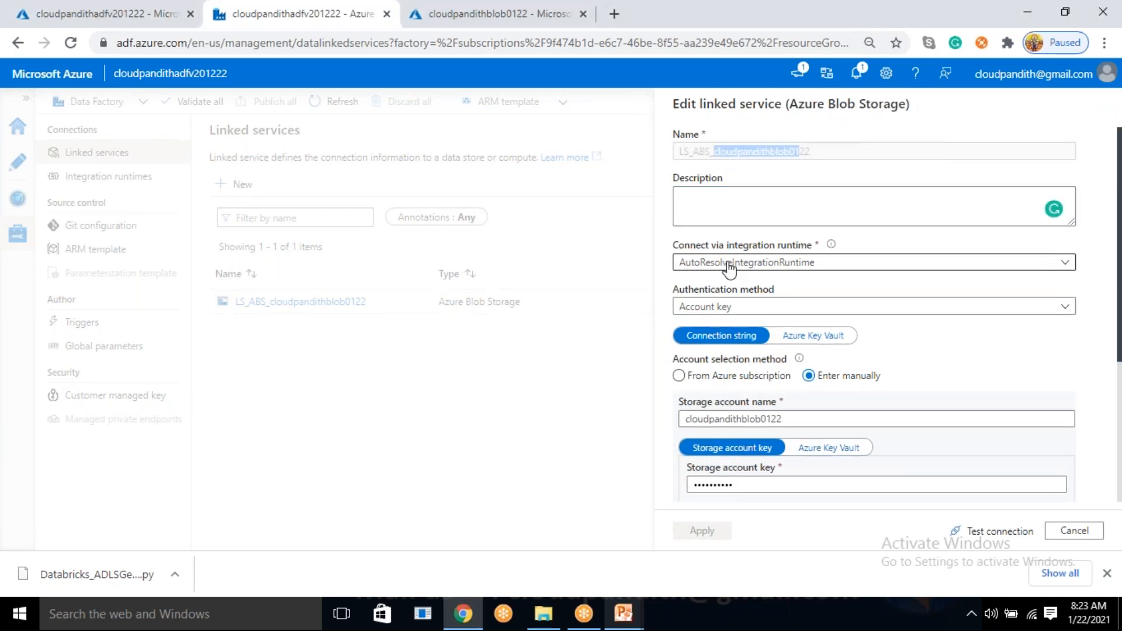
pyautogui.moveTo(728, 265); pyautogui.dragTo(758, 266)
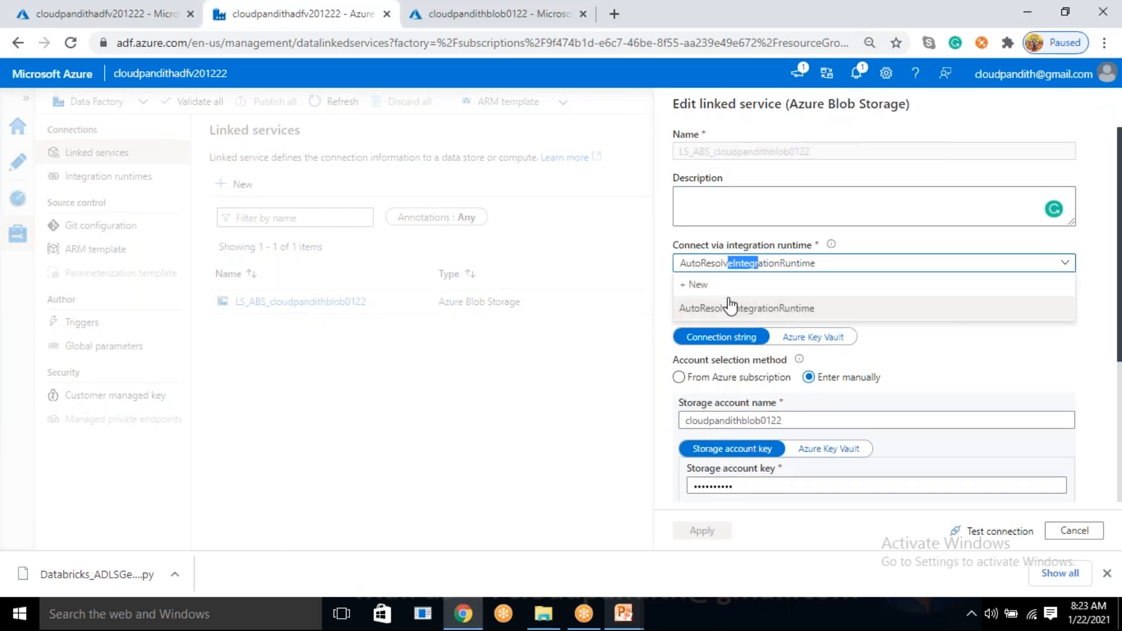
pyautogui.click(1093, 291)
pyautogui.moveTo(732, 308); pyautogui.dragTo(678, 308)
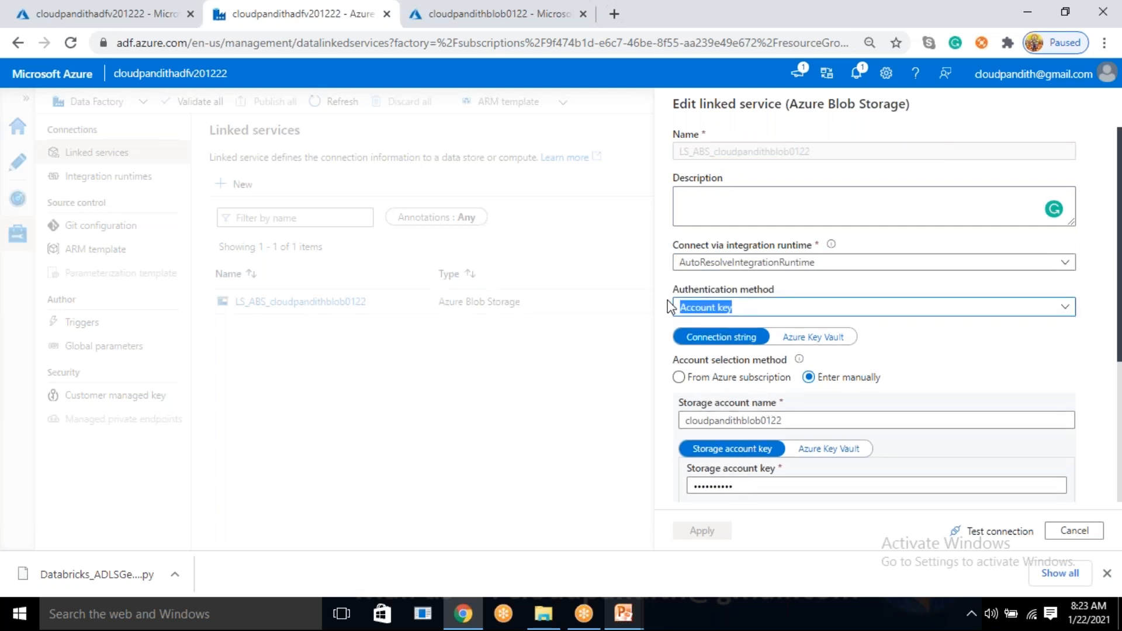
pyautogui.scroll(-3, 855, 377)
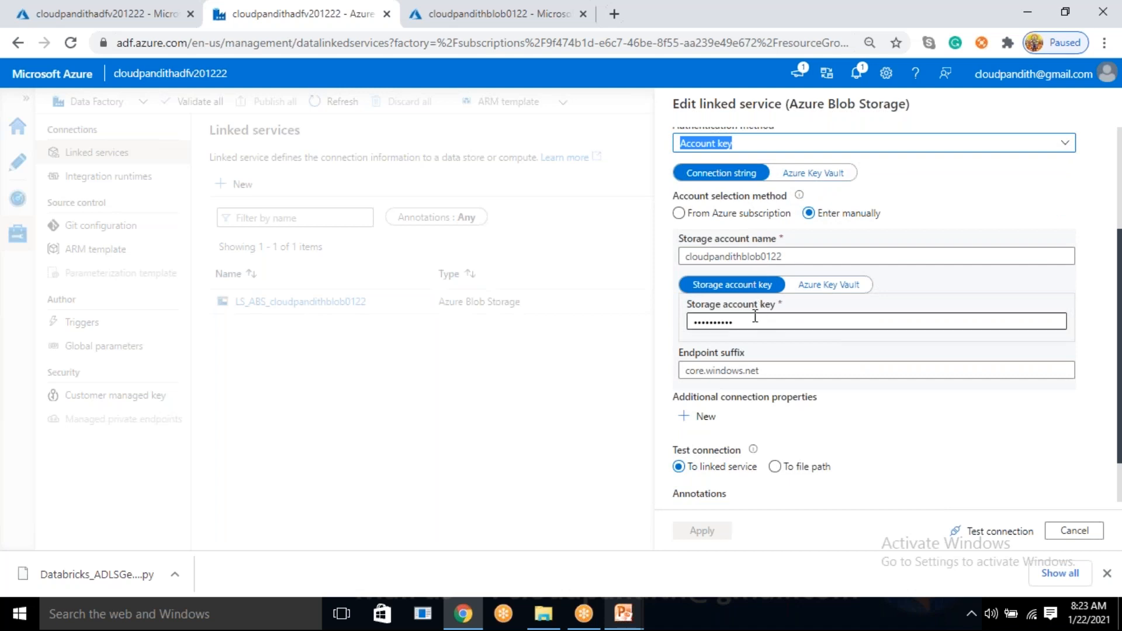
# Reveal the access keys of the cloudpandithblob0122 storage account and examine key1's connection string through to its endpoint suffix.
pyautogui.moveTo(753, 321); pyautogui.dragTo(689, 320)
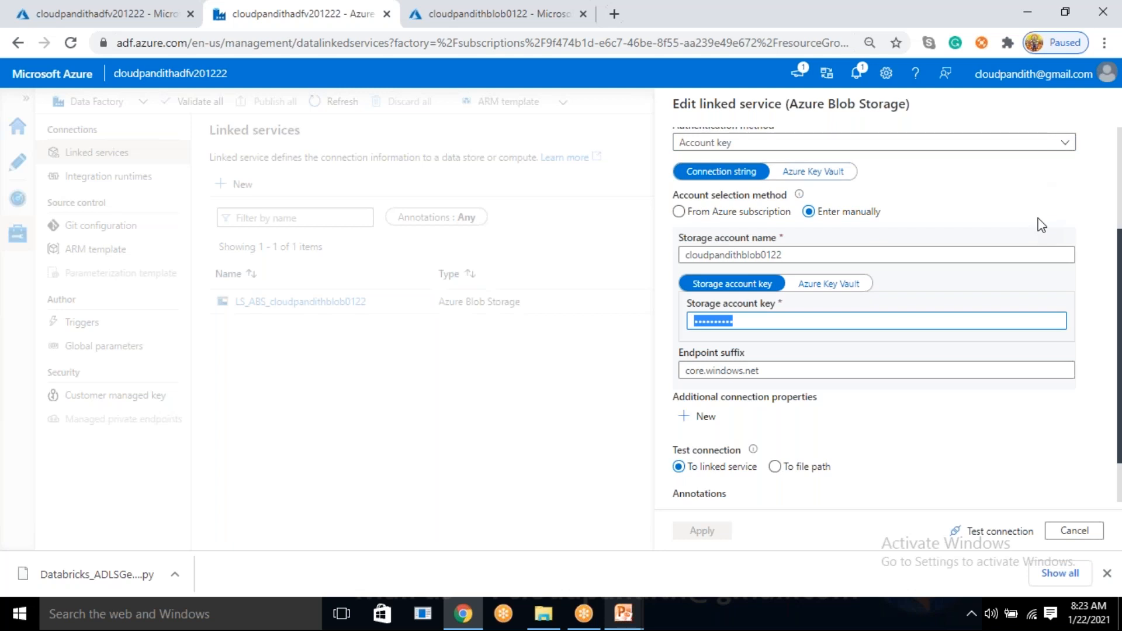
pyautogui.click(454, 12)
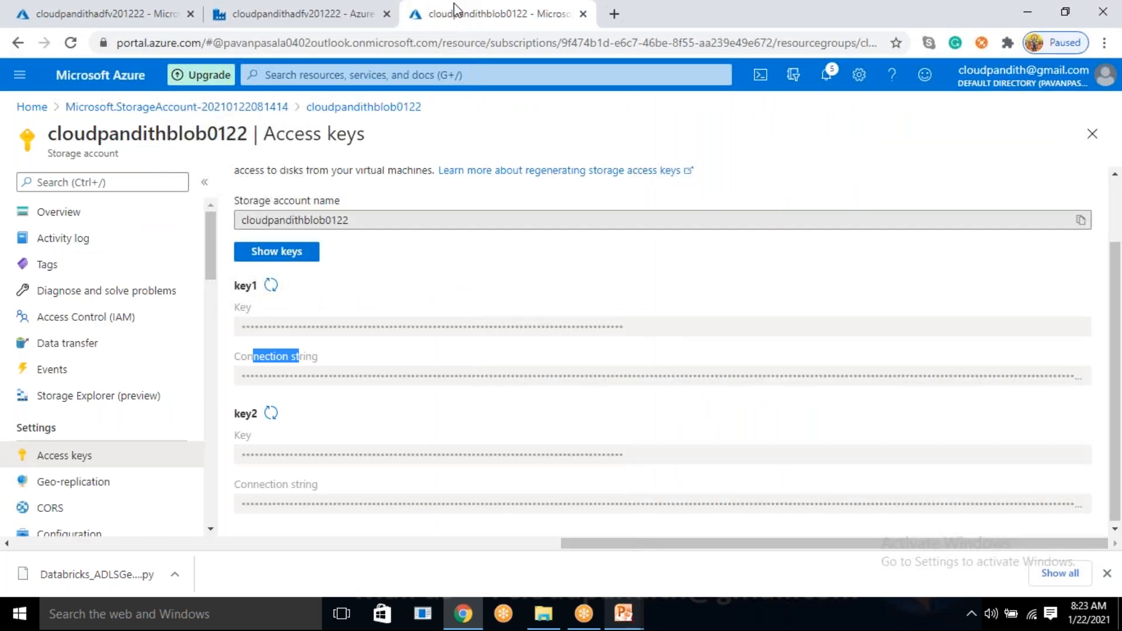
pyautogui.click(278, 255)
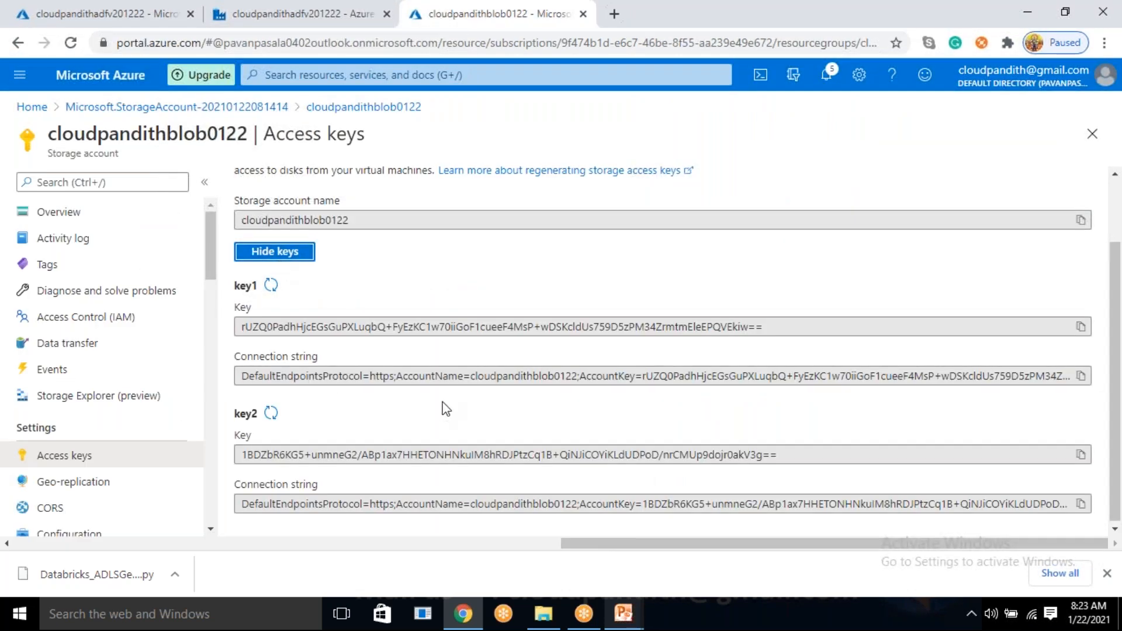
pyautogui.moveTo(661, 378); pyautogui.dragTo(970, 384)
pyautogui.click(1002, 382)
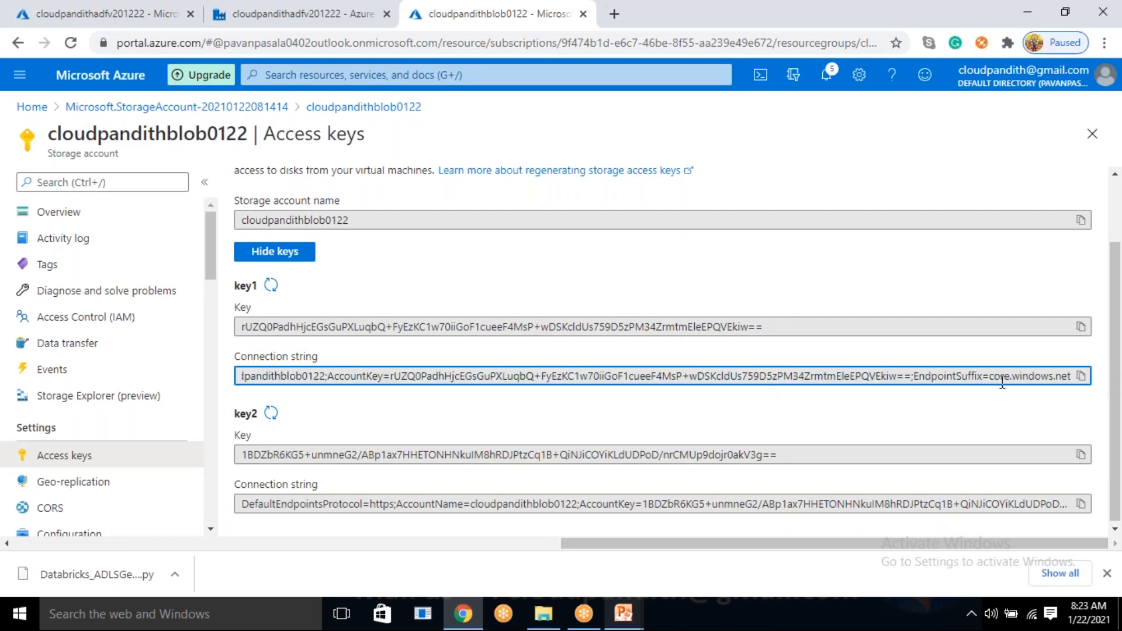
pyautogui.click(1007, 389)
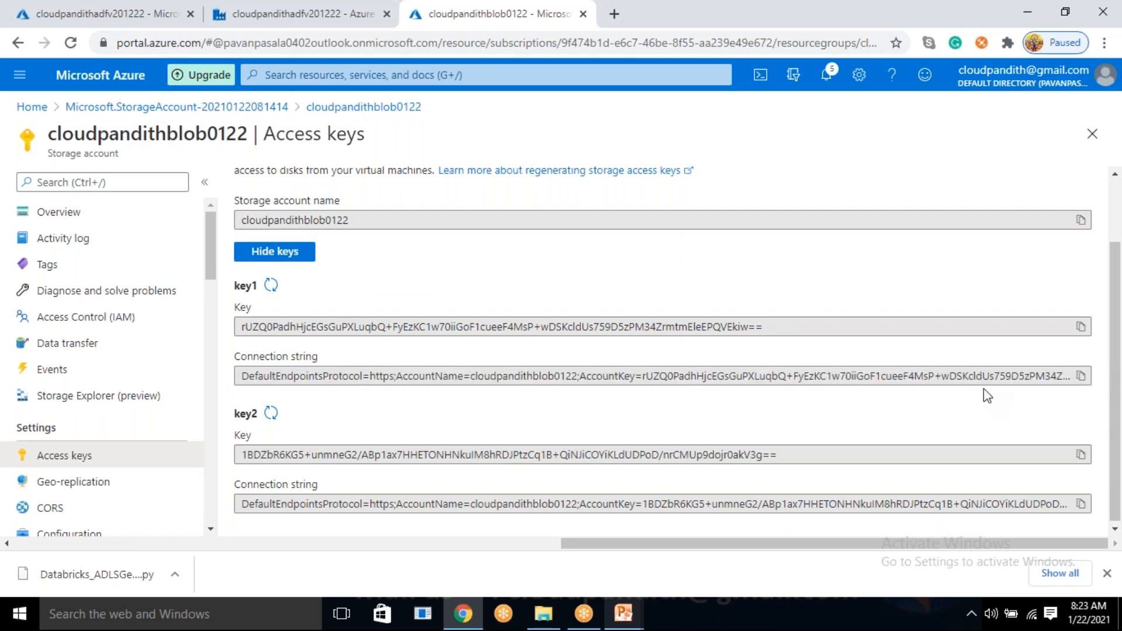
# Test the connection of the open Blob Storage linked service and close its settings without applying changes.
pyautogui.click(322, 10)
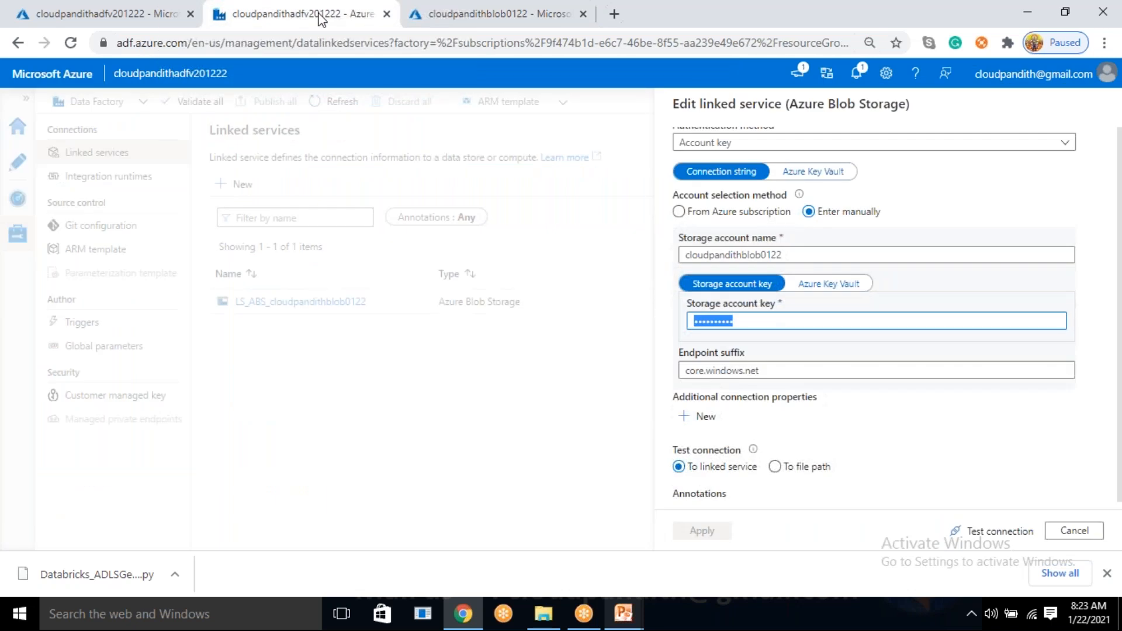
pyautogui.click(994, 531)
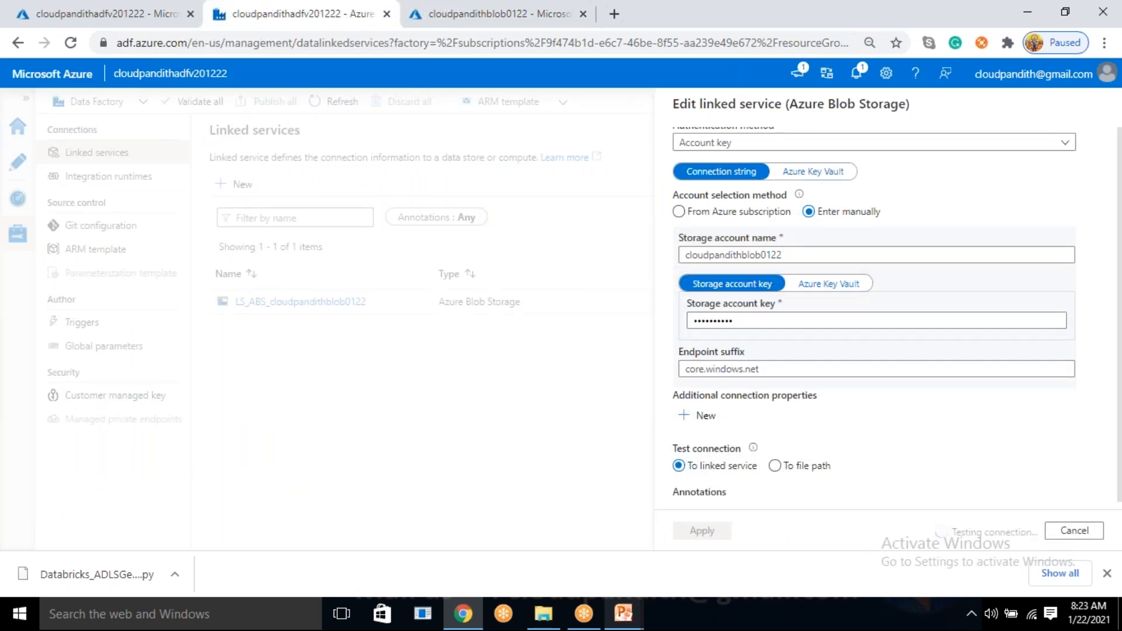
pyautogui.click(1073, 532)
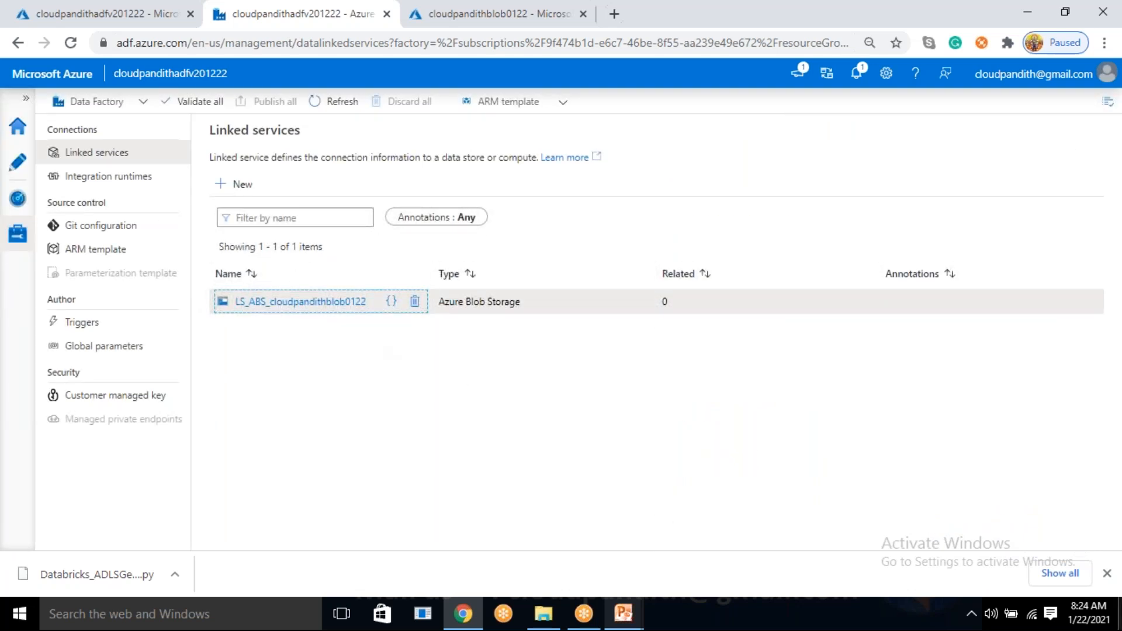
pyautogui.click(1107, 573)
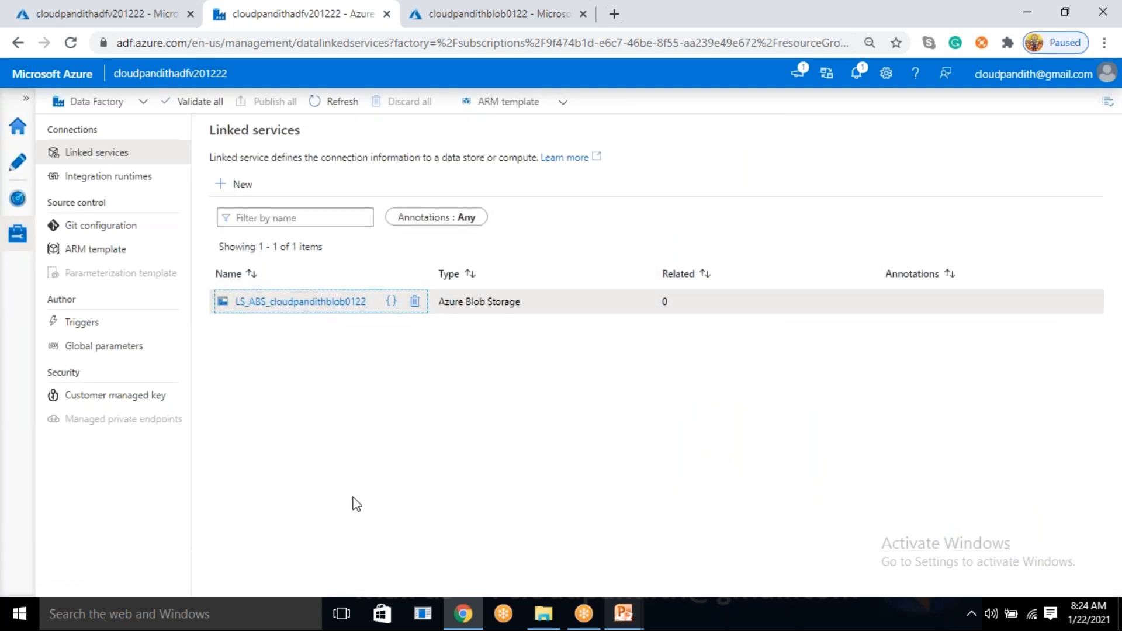
# Start a new dataset in the authoring area, searching the data stores for blob and choosing Azure Blob Storage.
pyautogui.click(12, 170)
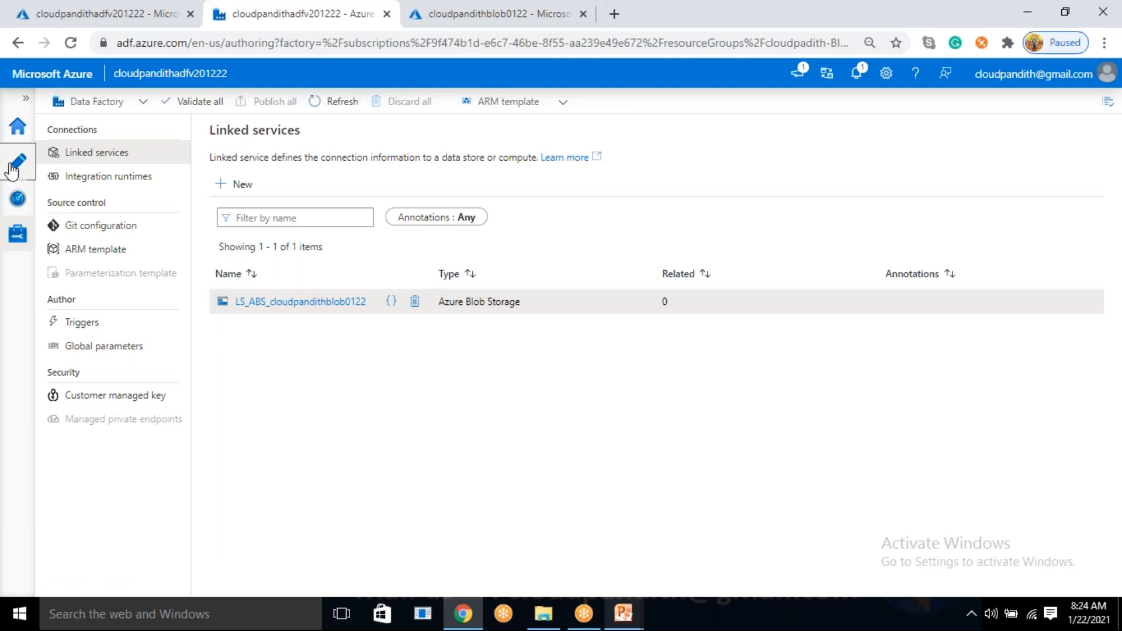
pyautogui.click(26, 99)
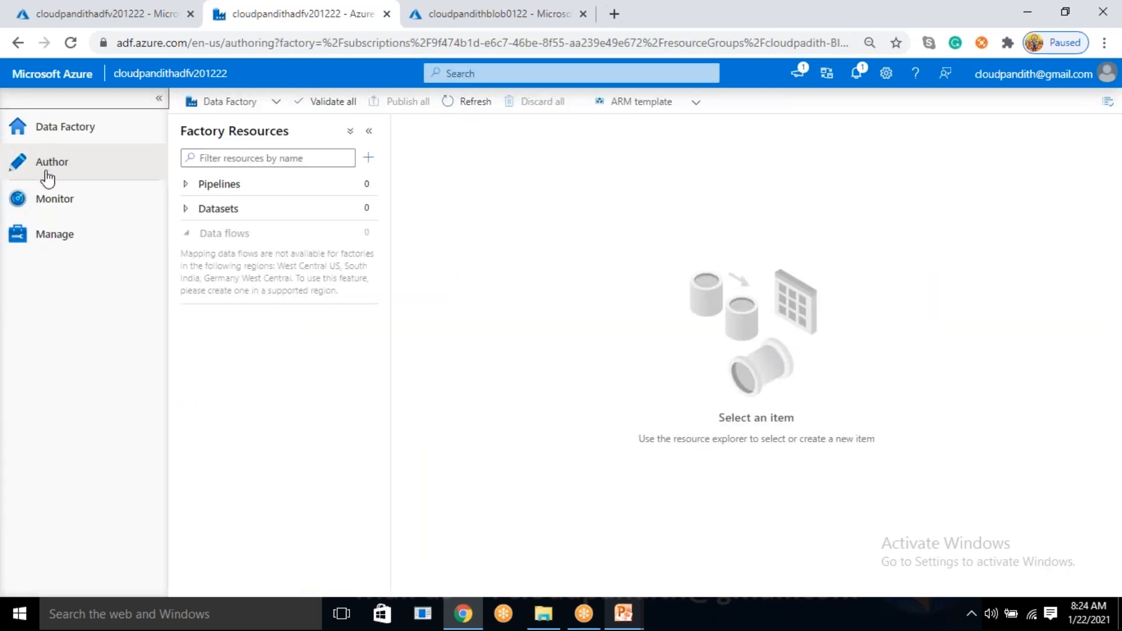
pyautogui.click(159, 98)
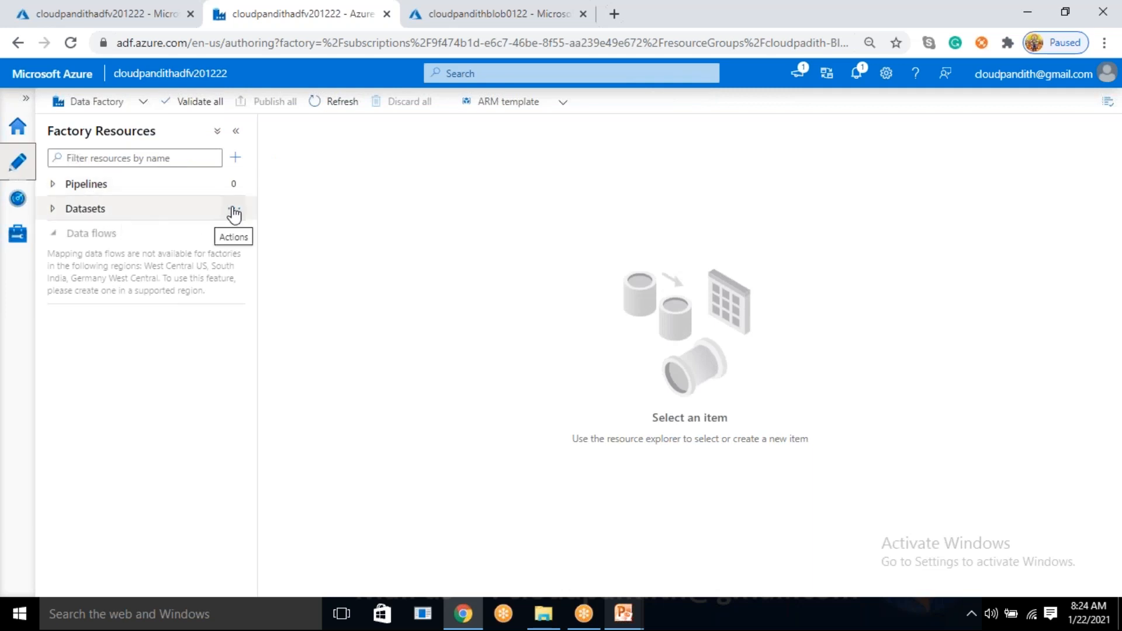
pyautogui.click(234, 212)
pyautogui.click(256, 234)
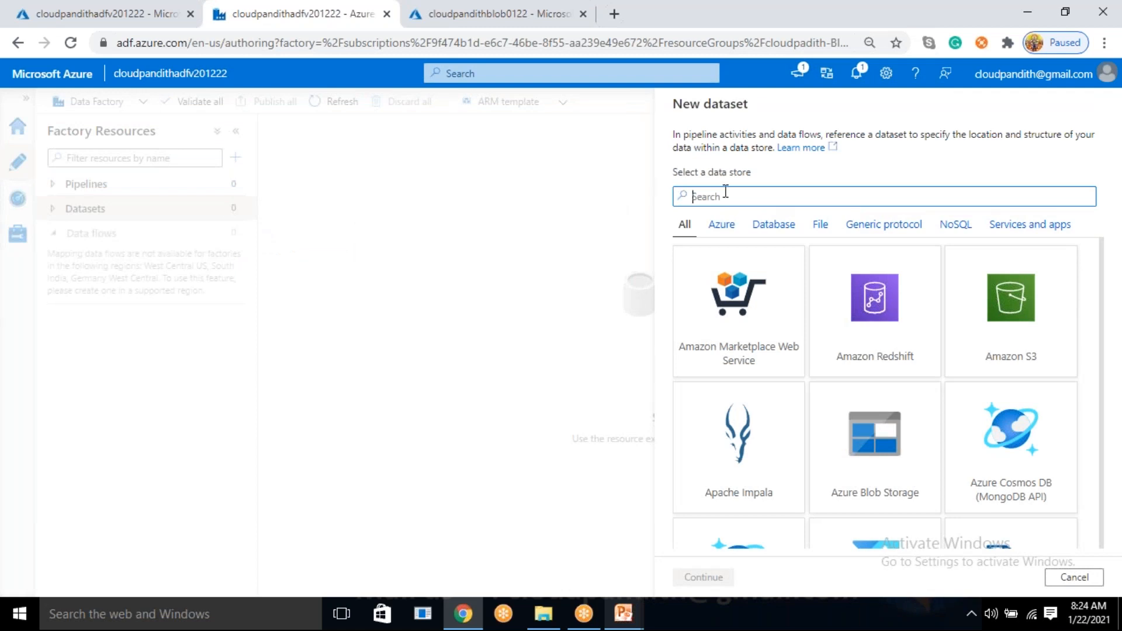
pyautogui.write('blob')
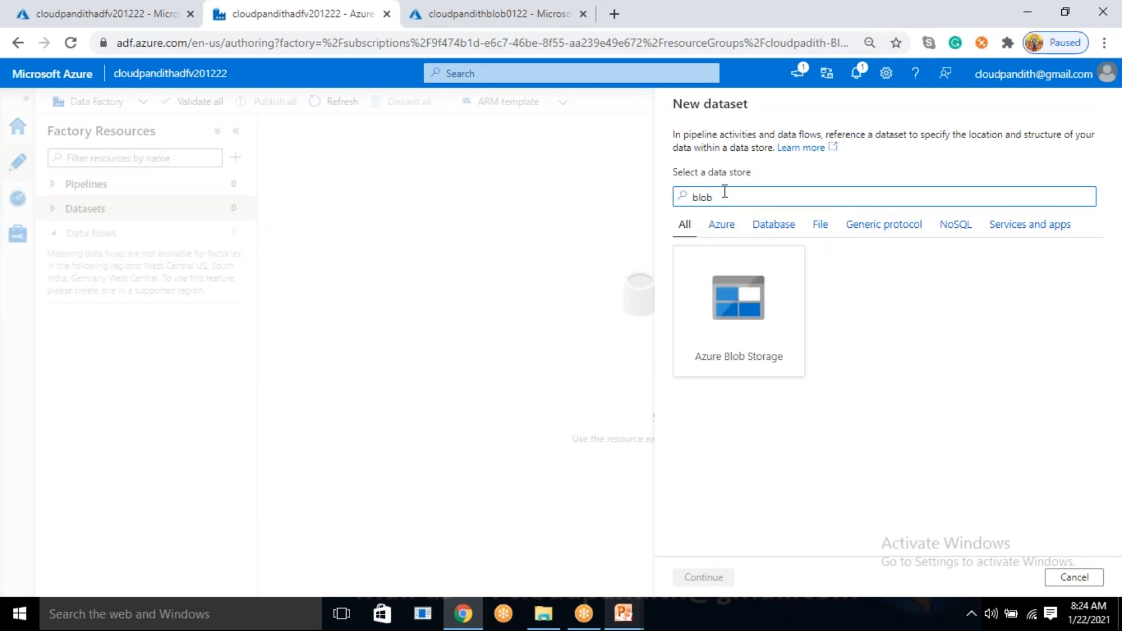
pyautogui.click(725, 310)
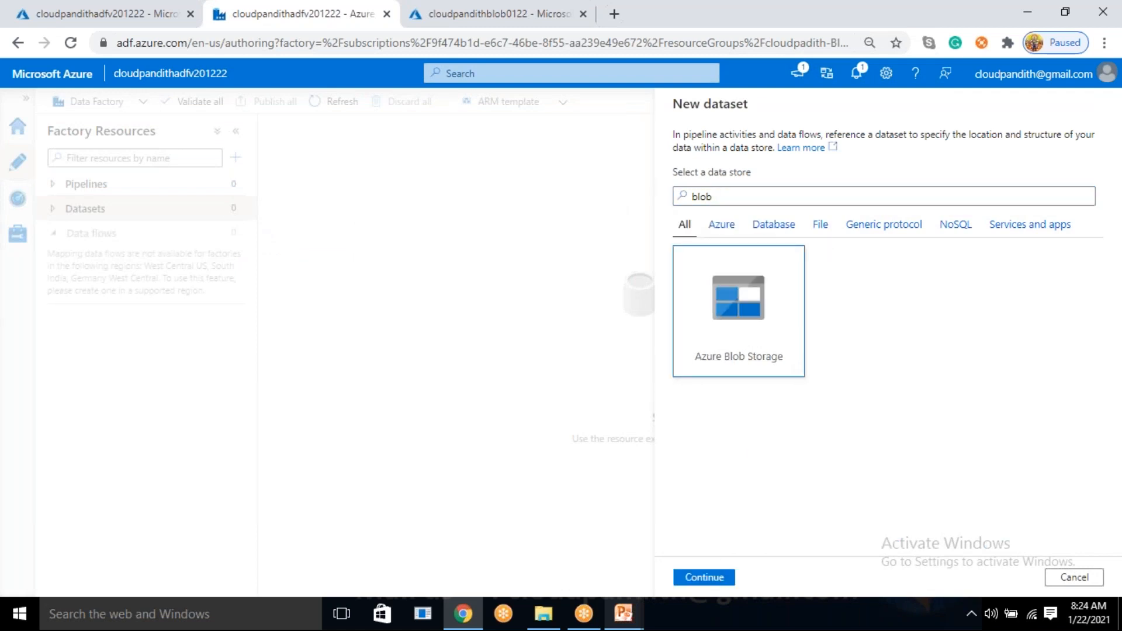
pyautogui.click(713, 579)
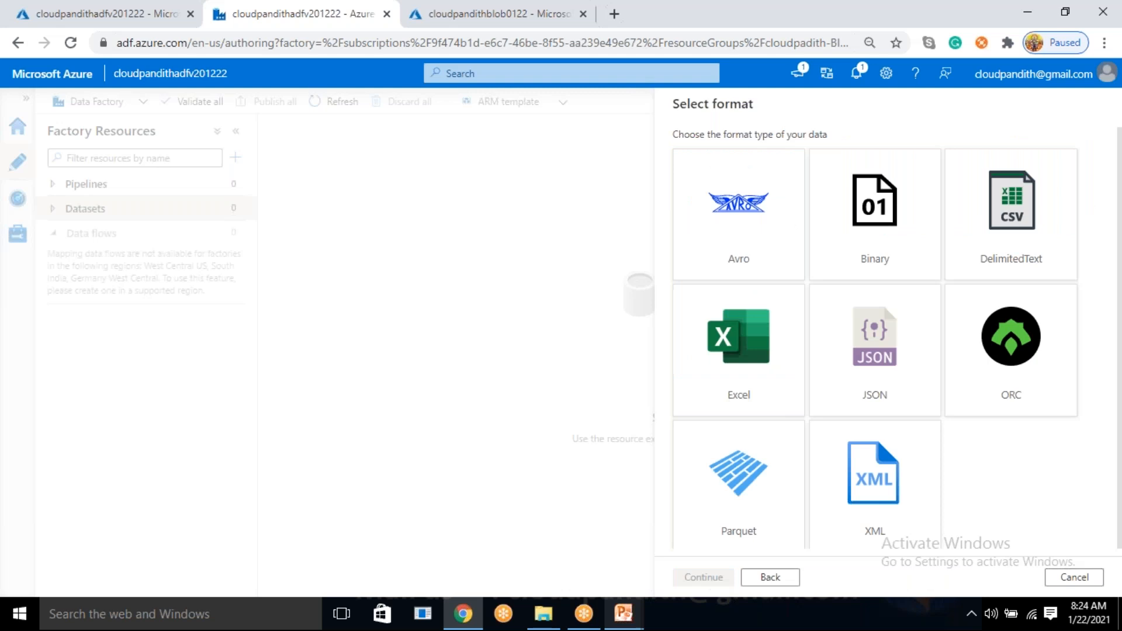
# Choose the DelimitedText format for the dataset and name it DS_ABS_Input.
pyautogui.click(1012, 217)
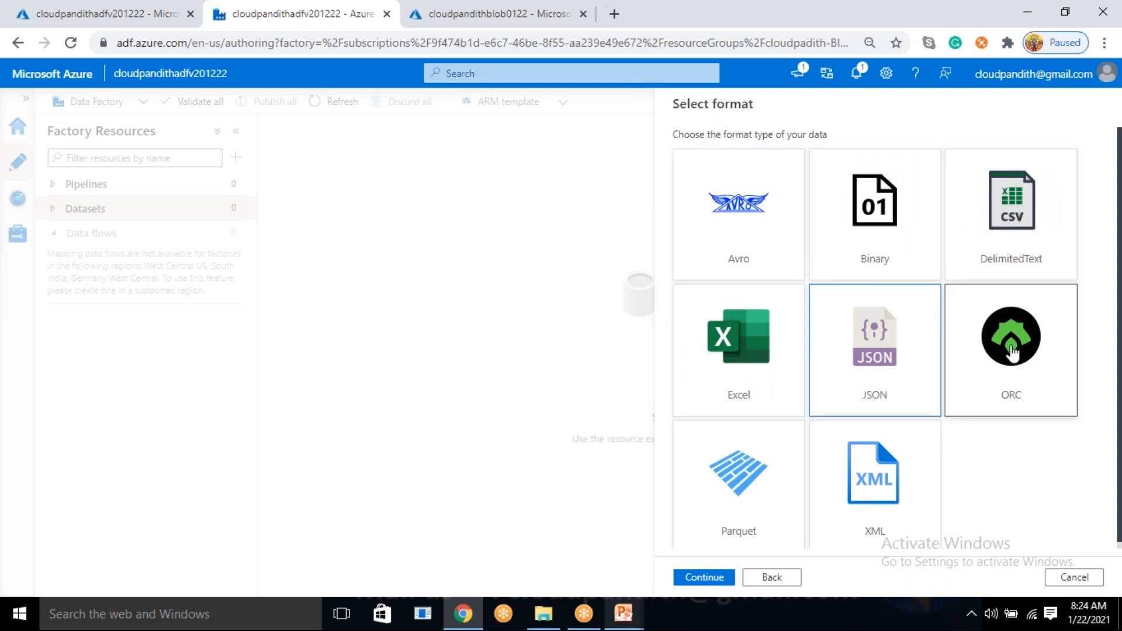
pyautogui.click(1007, 225)
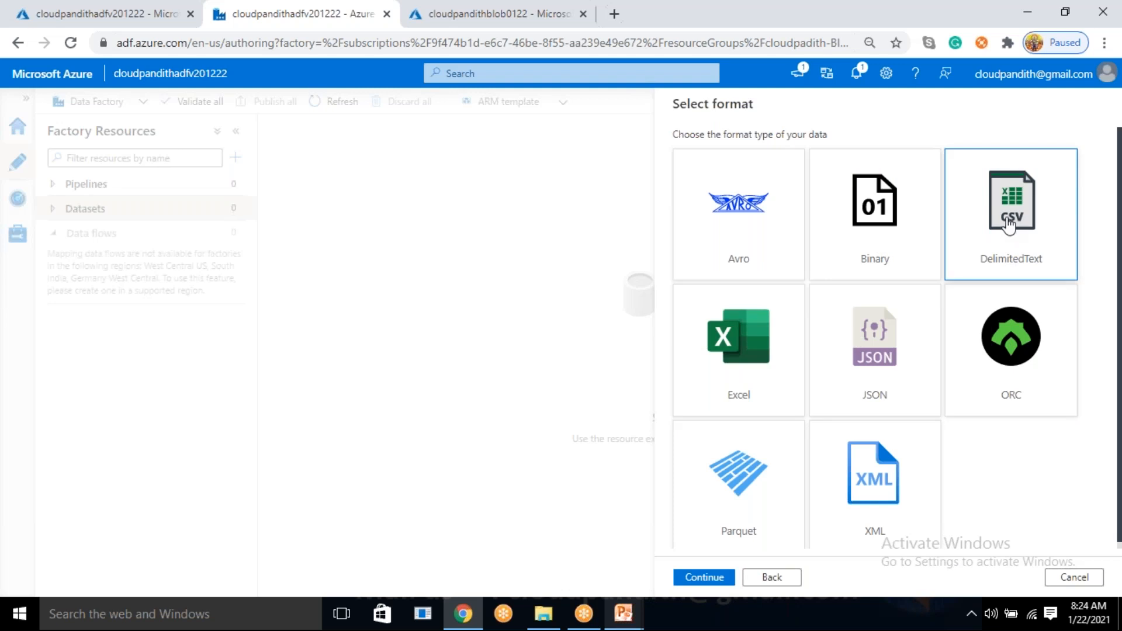
pyautogui.click(724, 579)
pyautogui.moveTo(757, 150); pyautogui.dragTo(672, 151)
pyautogui.write('DS')
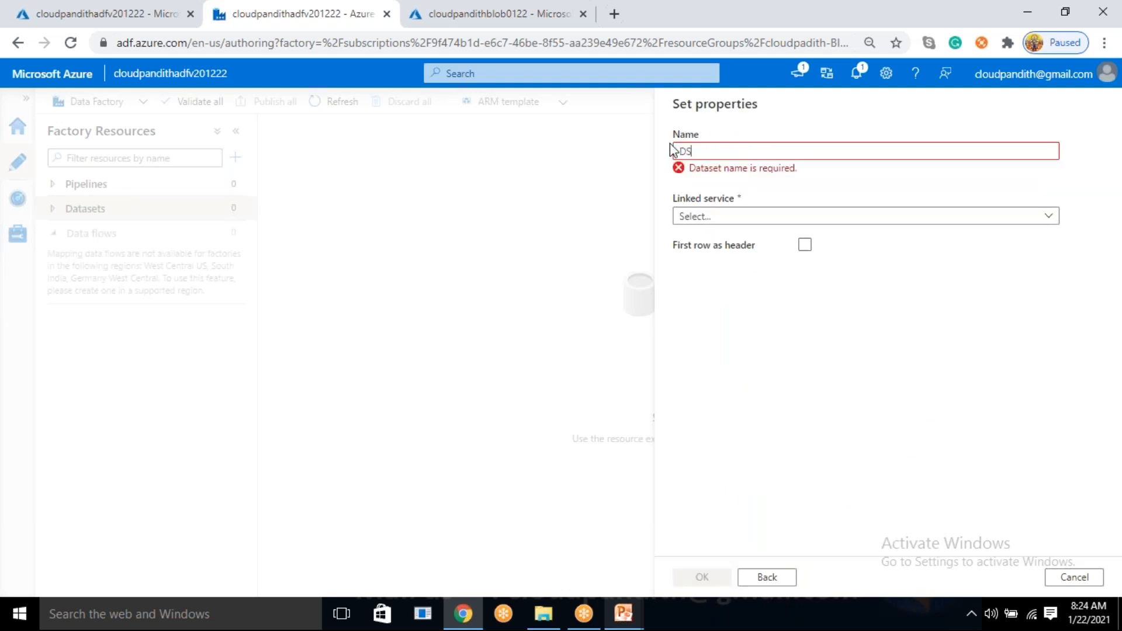
pyautogui.write('_ABS_')
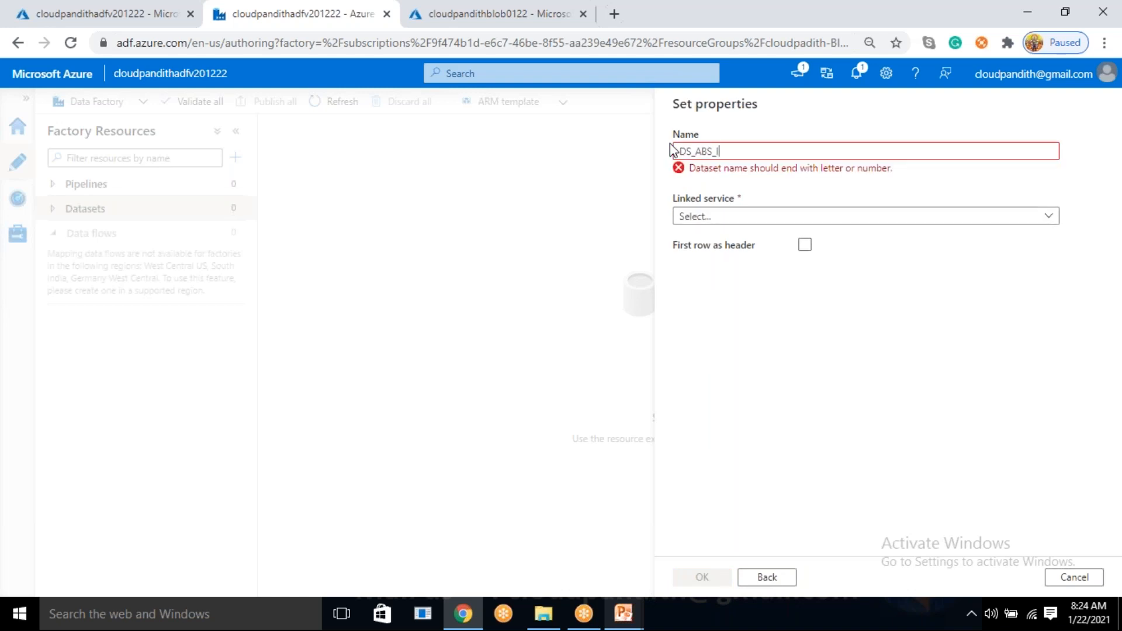
pyautogui.press('BackSpace')
pyautogui.press('BackSpace')
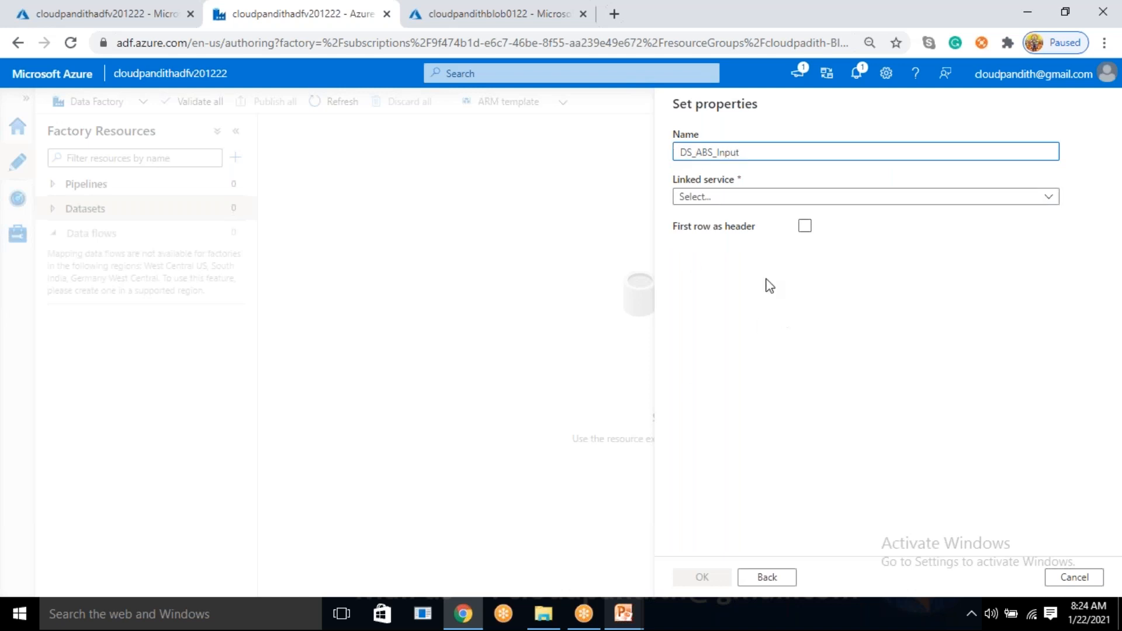
# Set the dataset to the LS_ABS_cloudpandithblob0122 linked service and the file results.csv in the input container.
pyautogui.click(719, 198)
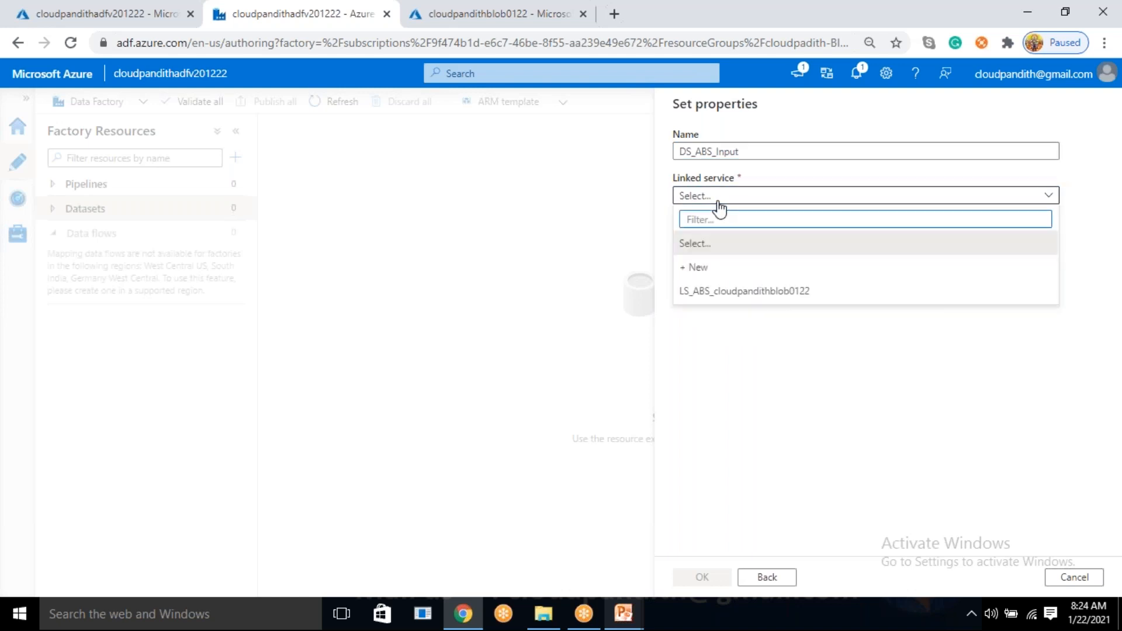
pyautogui.click(726, 293)
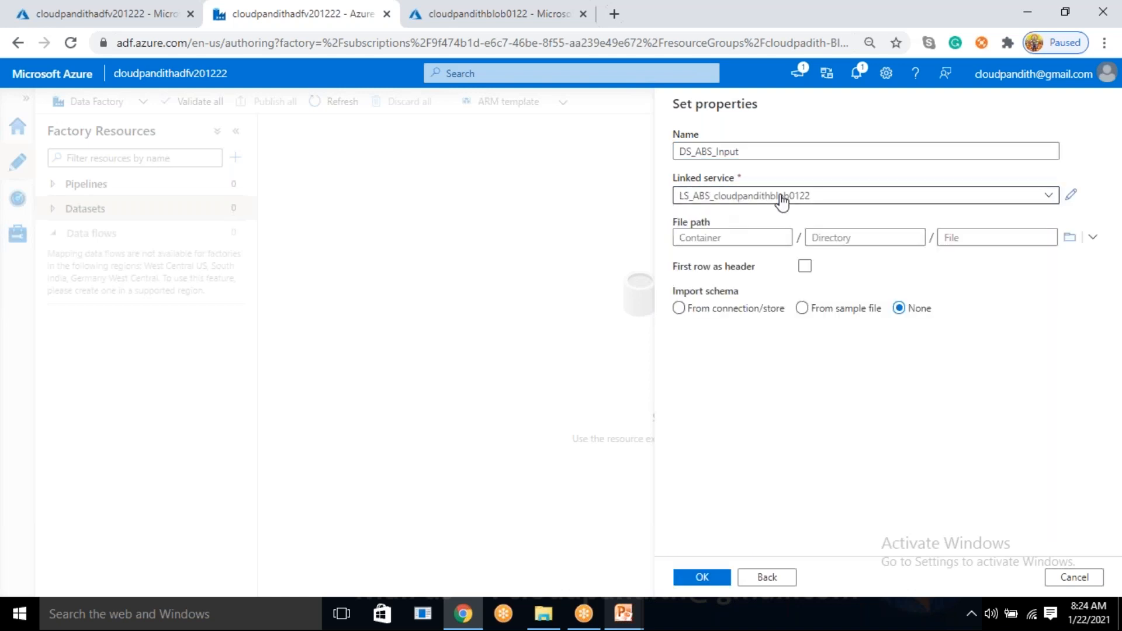
pyautogui.click(1075, 239)
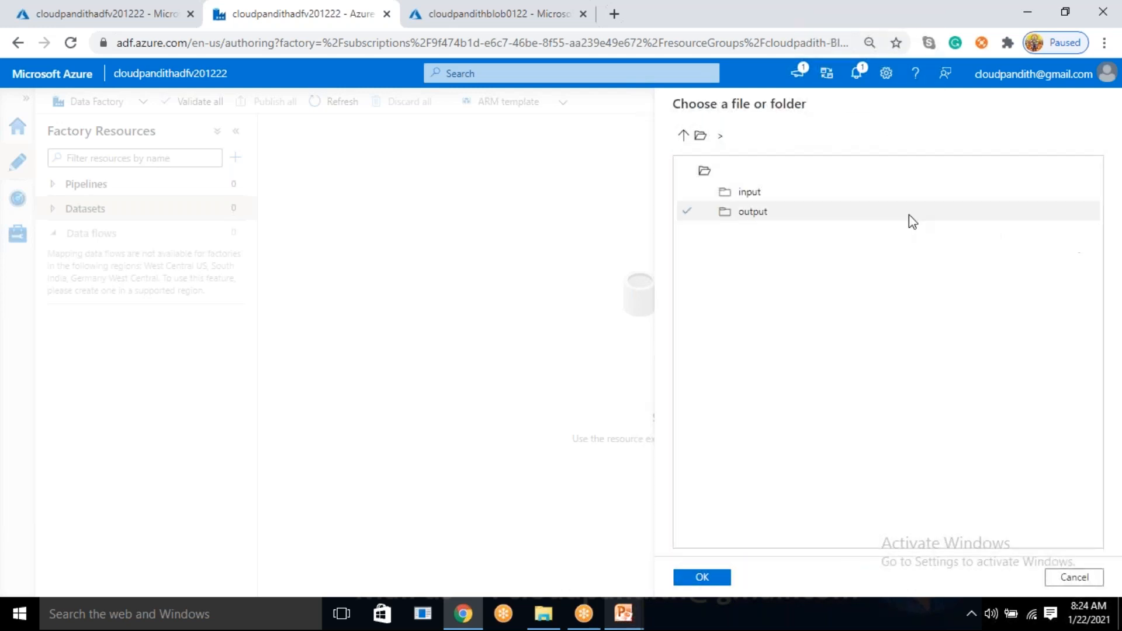
pyautogui.doubleClick(751, 195)
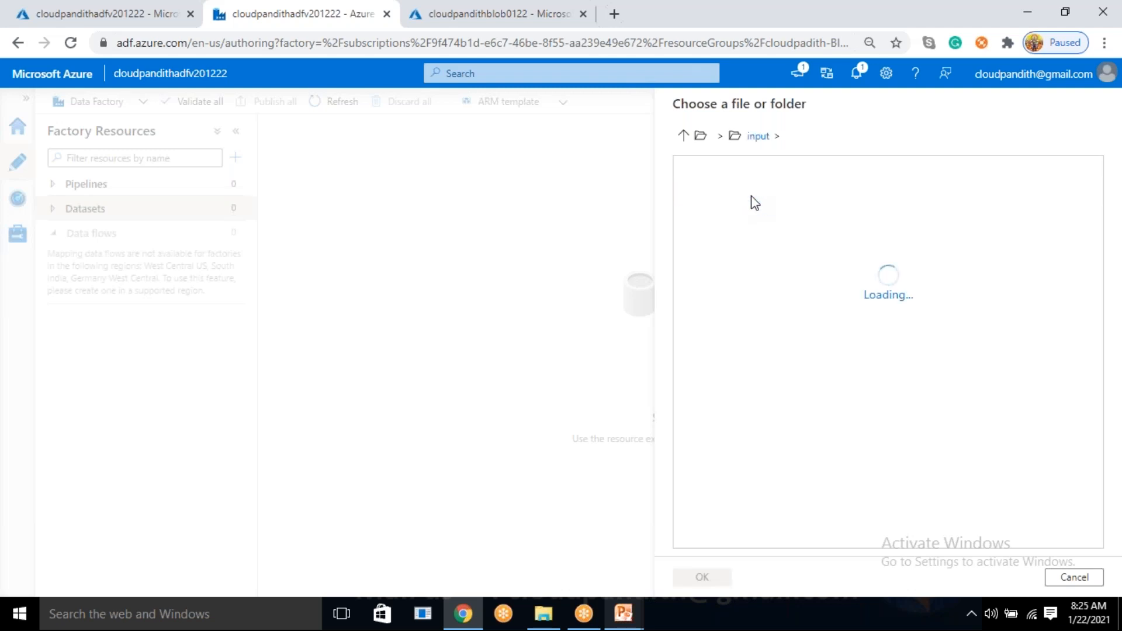
pyautogui.click(760, 193)
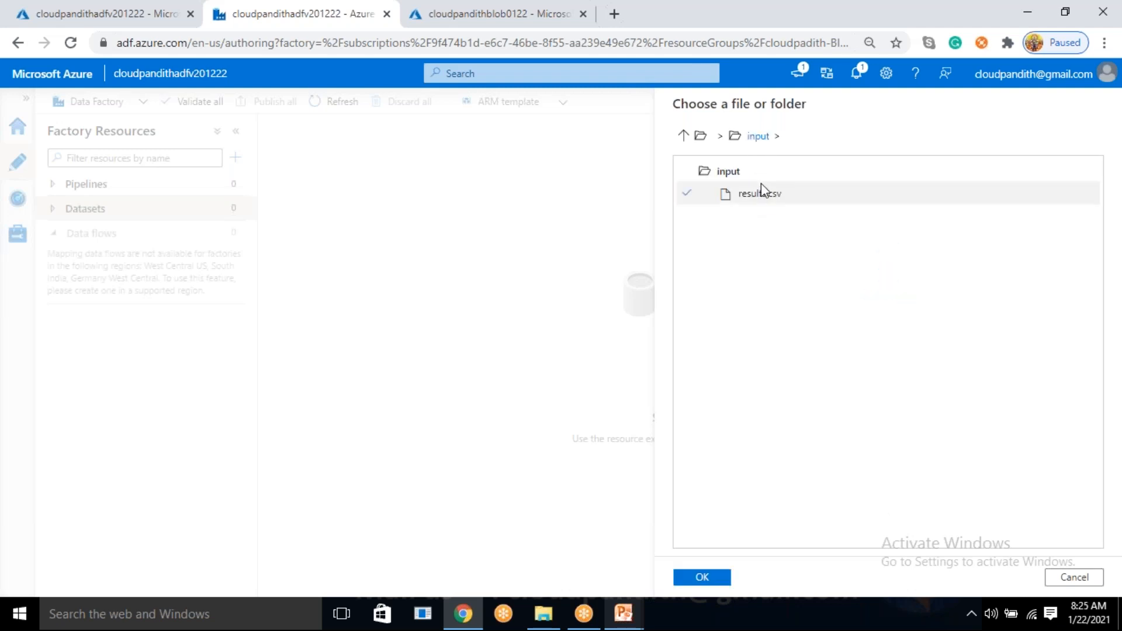
pyautogui.click(703, 577)
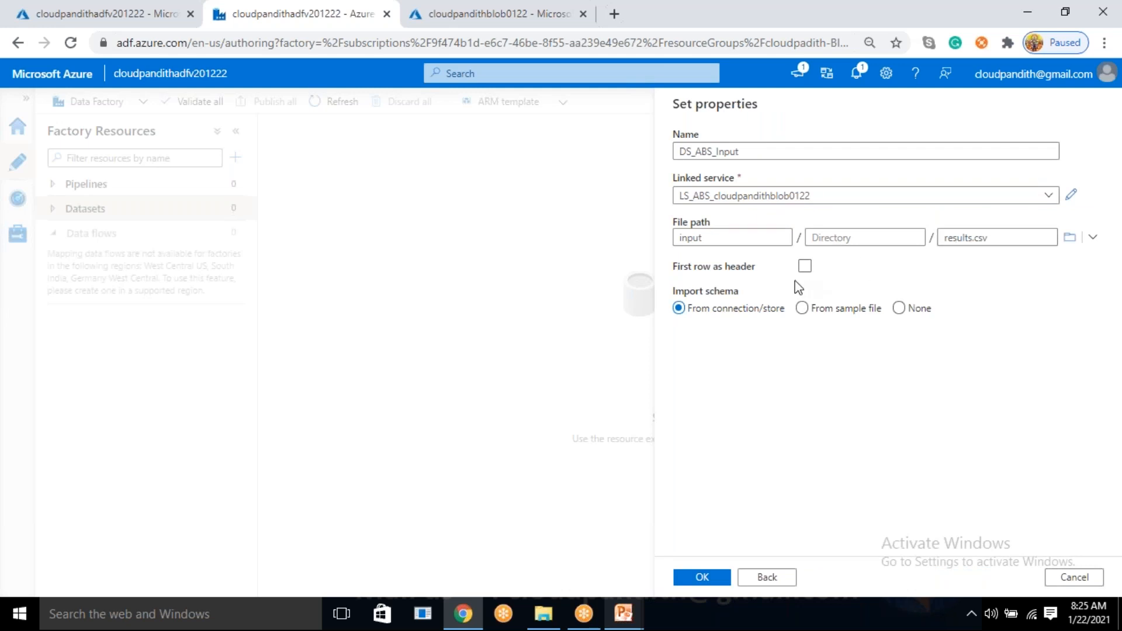
# Set the DS_ABS_Input dataset to treat the first row of results.csv as header.
pyautogui.click(805, 268)
pyautogui.moveTo(1006, 238); pyautogui.dragTo(931, 242)
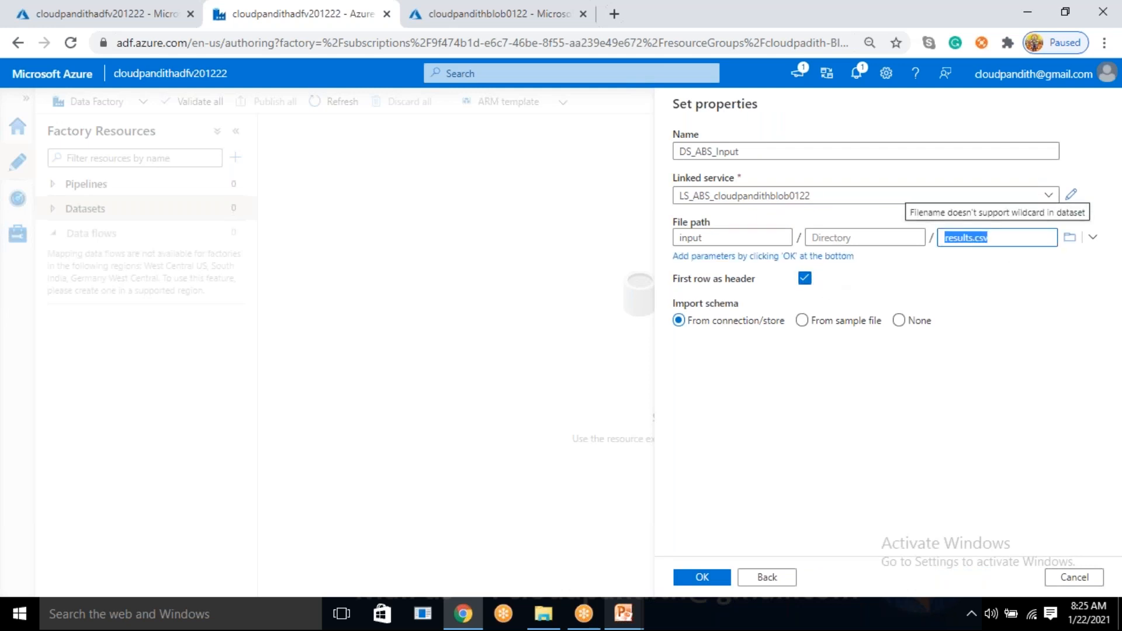
pyautogui.click(887, 288)
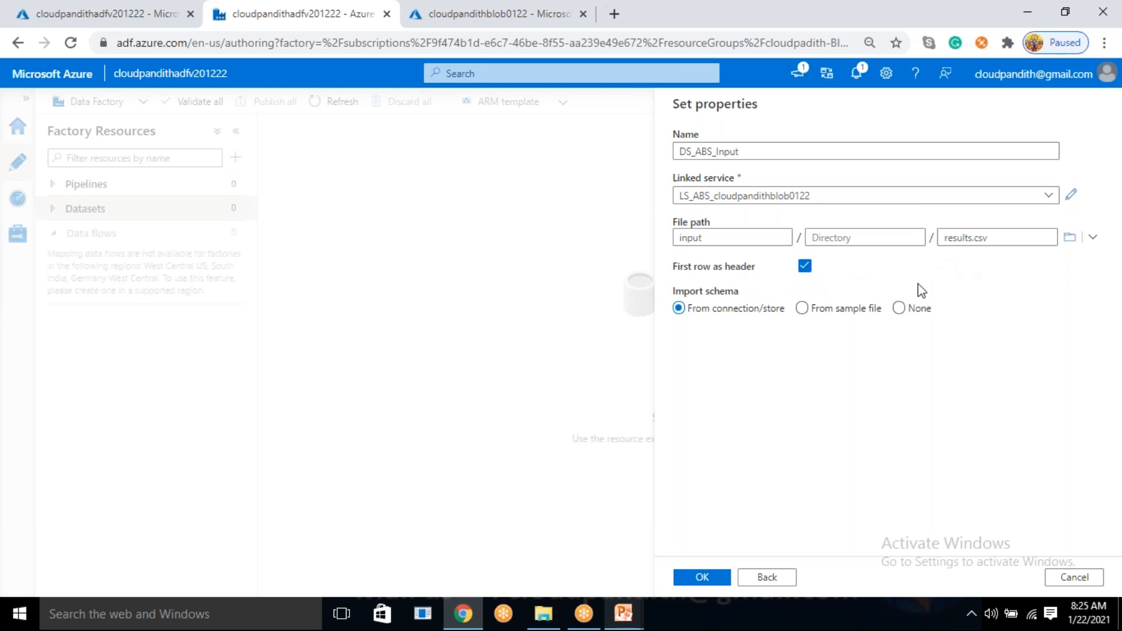
# Switch to File Explorer and open results.csv from the set-comma folder inside cloudpandith-datasets on the Desktop.
pyautogui.click(544, 614)
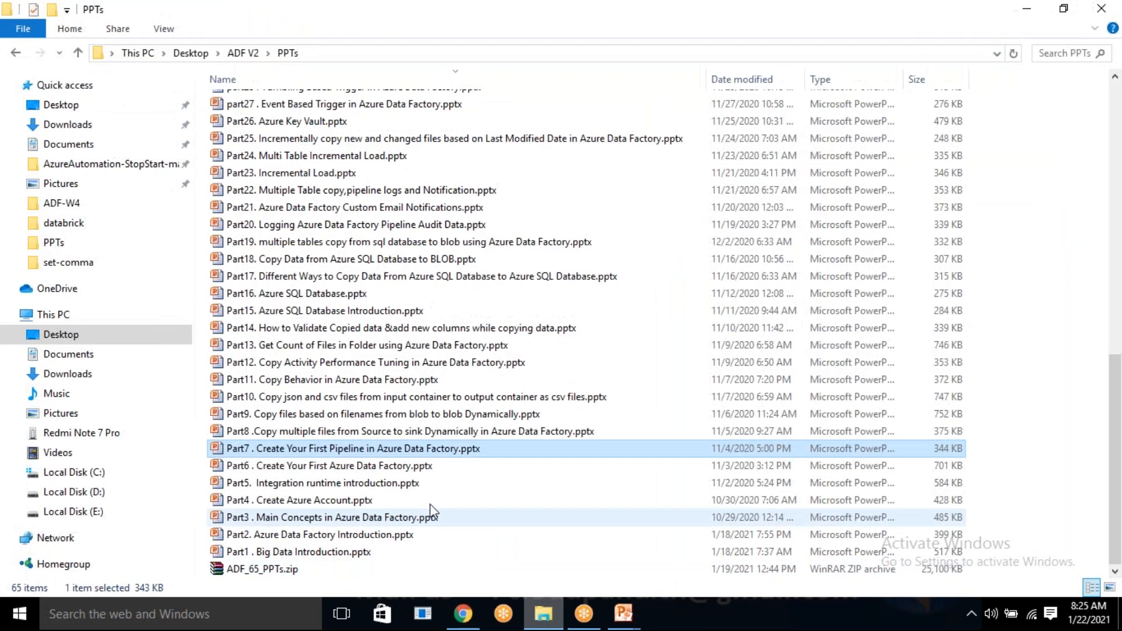
pyautogui.click(67, 105)
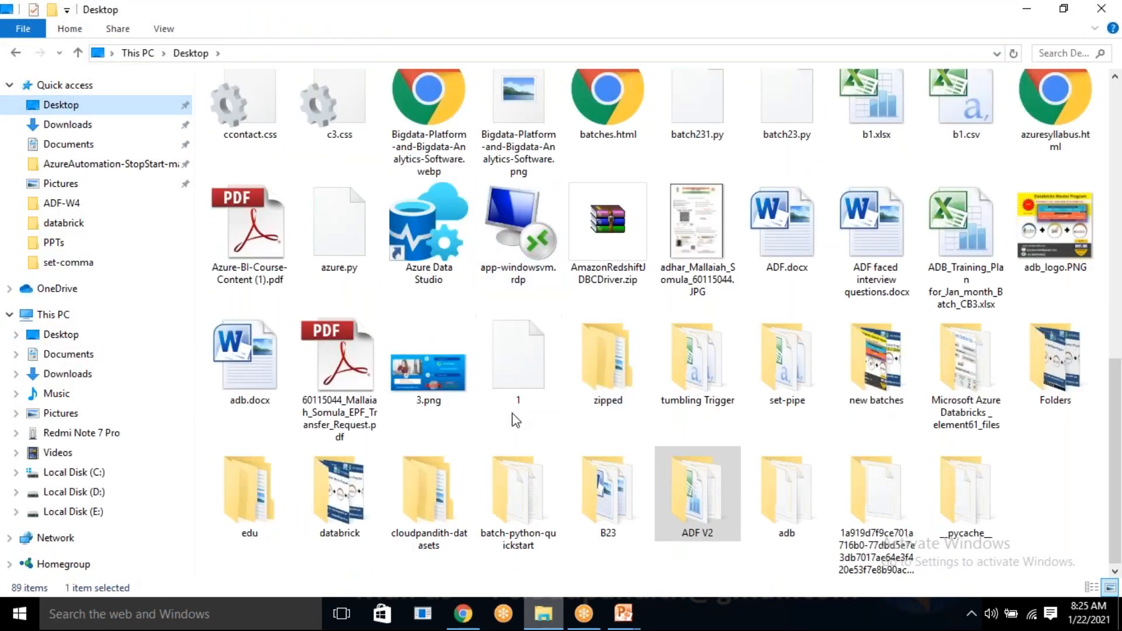
pyautogui.doubleClick(435, 488)
pyautogui.doubleClick(292, 191)
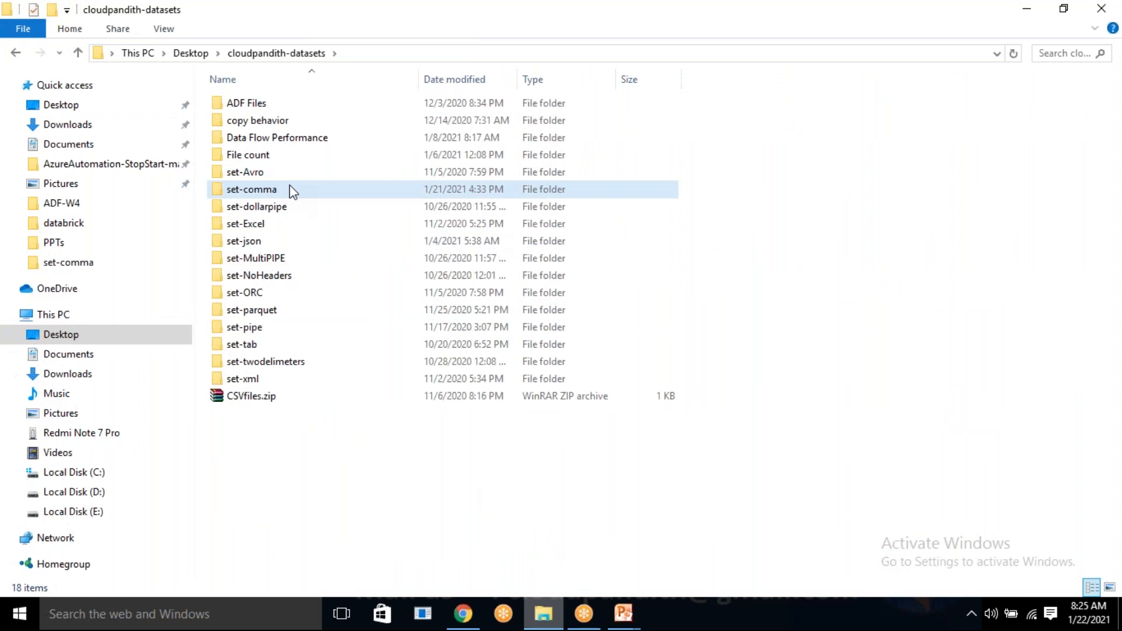
pyautogui.doubleClick(263, 483)
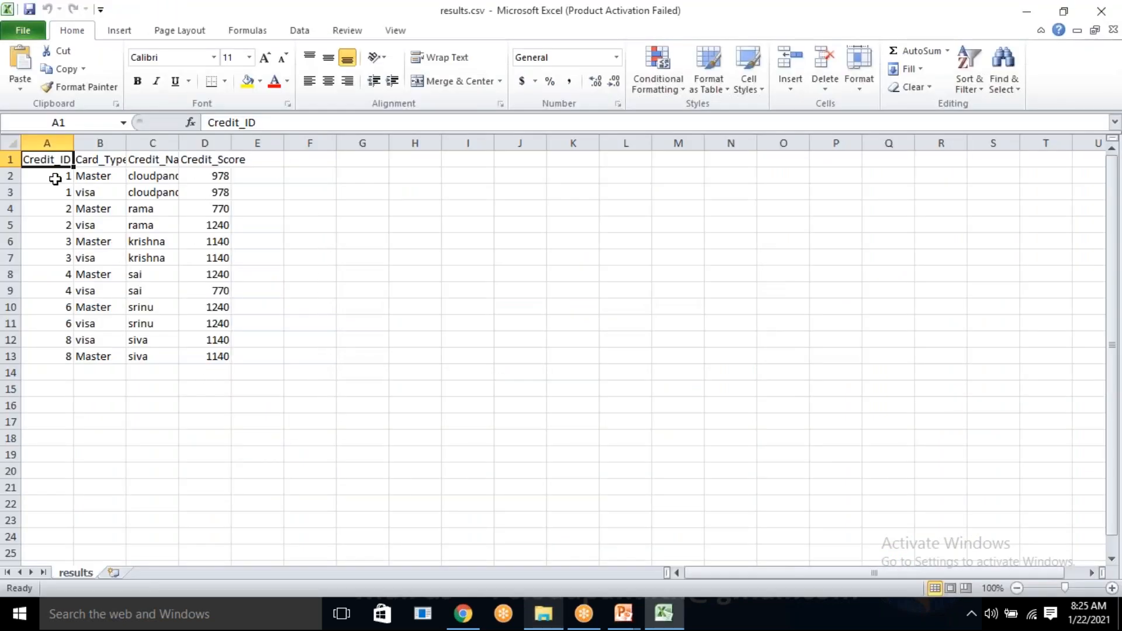
# Move the Credit_ID header from cell A1 to A8 in the results sheet, replacing the contents of the destination cell.
pyautogui.moveTo(53, 167); pyautogui.dragTo(29, 275)
pyautogui.moveTo(36, 226); pyautogui.dragTo(92, 159)
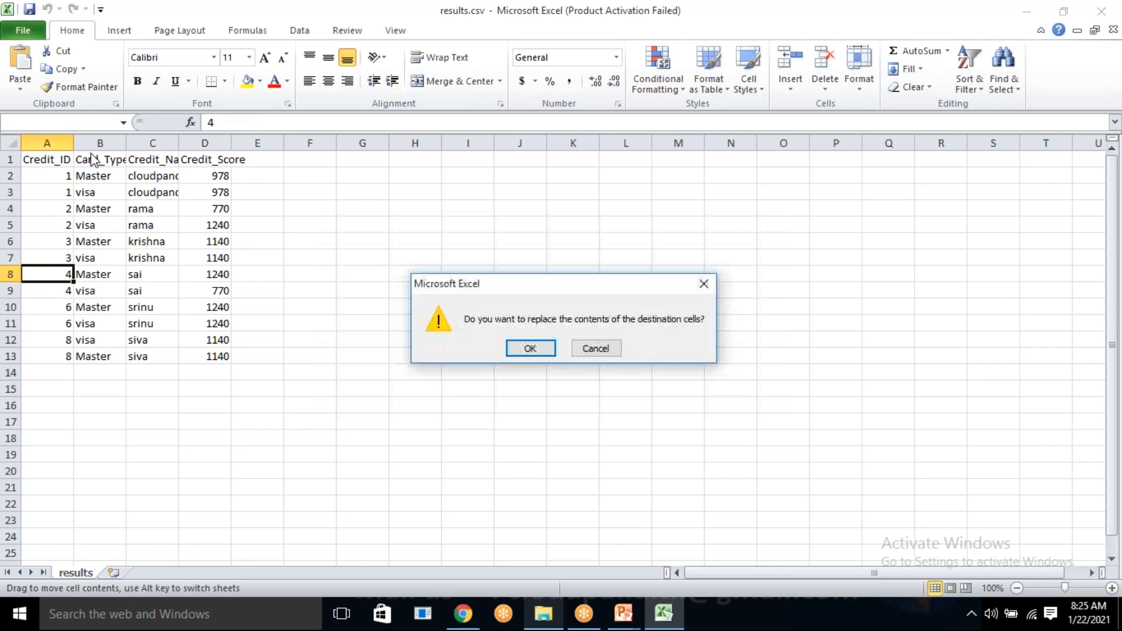
pyautogui.click(530, 349)
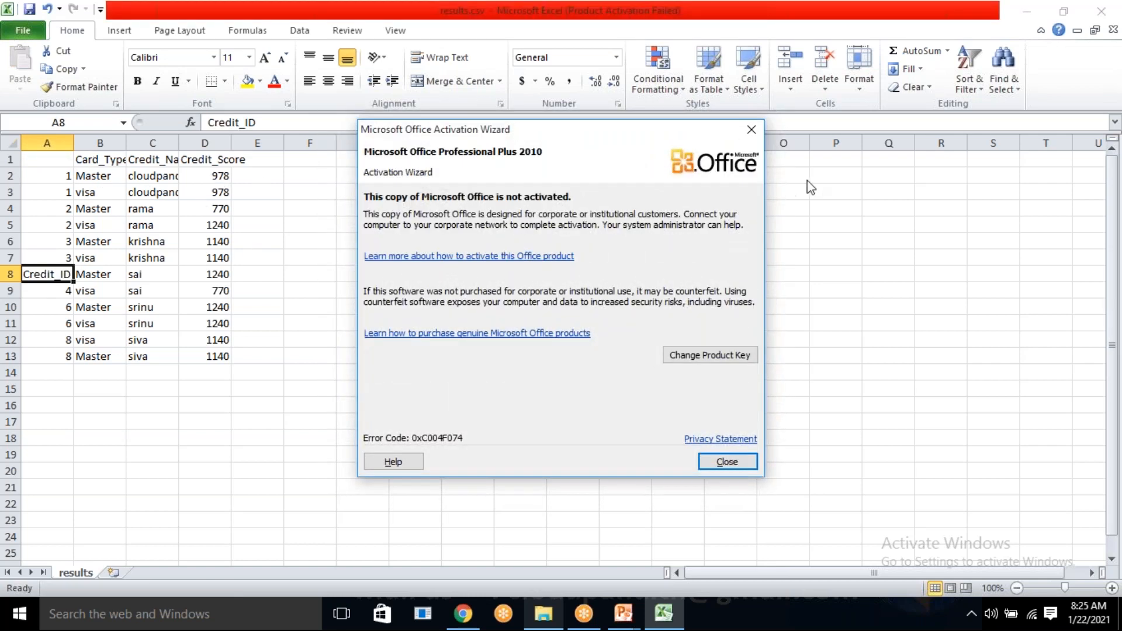
# Dismiss the Office activation wizard, minimize the results workbook and switch to Azure Data Factory in Chrome.
pyautogui.click(752, 129)
pyautogui.moveTo(514, 1); pyautogui.dragTo(442, 76)
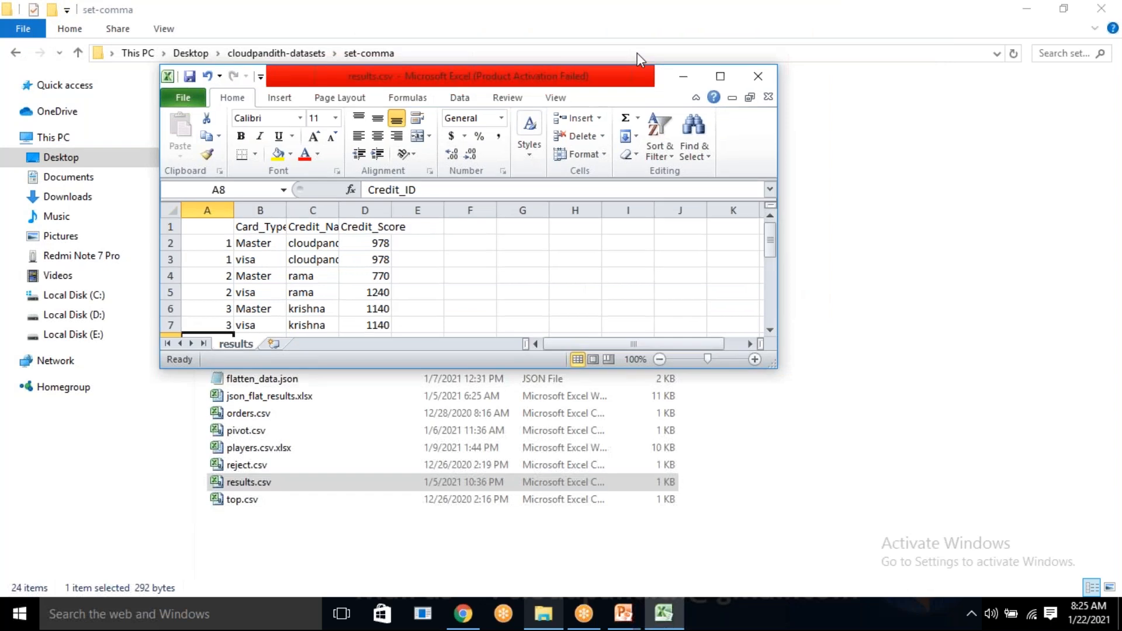
pyautogui.click(684, 77)
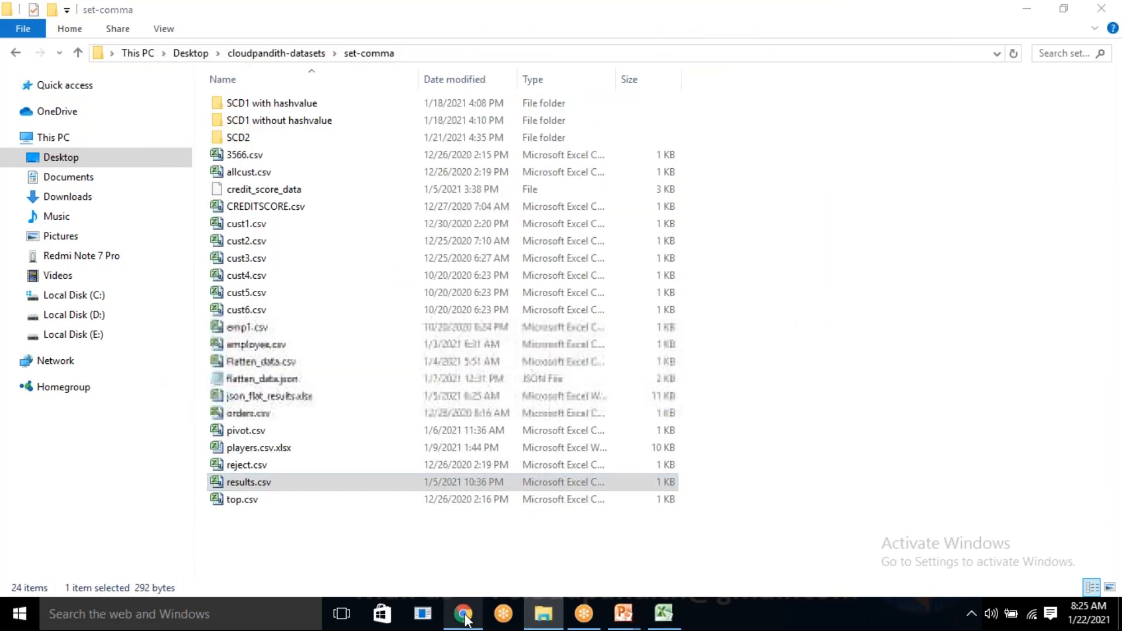
pyautogui.click(463, 614)
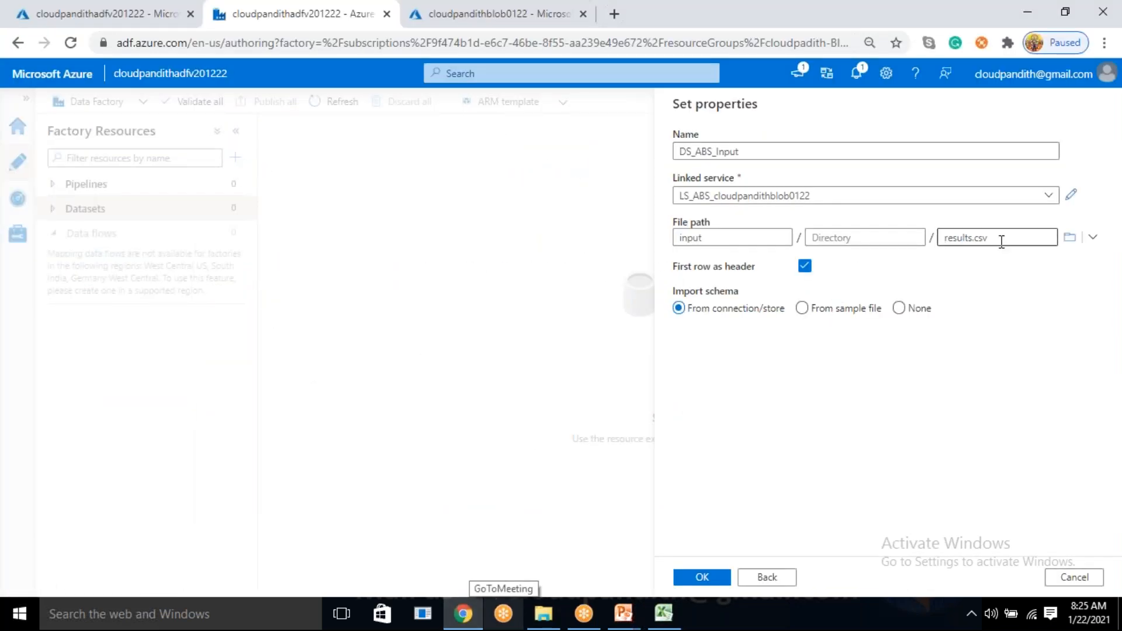
# Create the DS_ABS_Input dataset with its schema imported from the connection/store, and hide its properties pane.
pyautogui.moveTo(1008, 240); pyautogui.dragTo(935, 238)
pyautogui.moveTo(686, 333); pyautogui.dragTo(703, 301)
pyautogui.click(712, 332)
pyautogui.moveTo(989, 238); pyautogui.dragTo(918, 238)
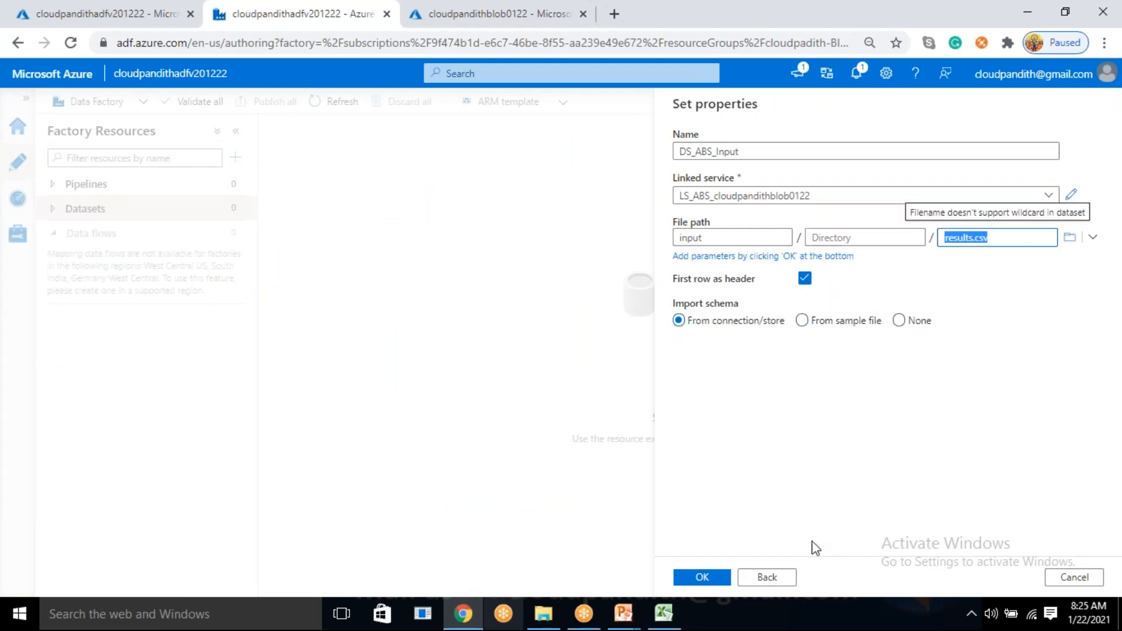
pyautogui.click(695, 587)
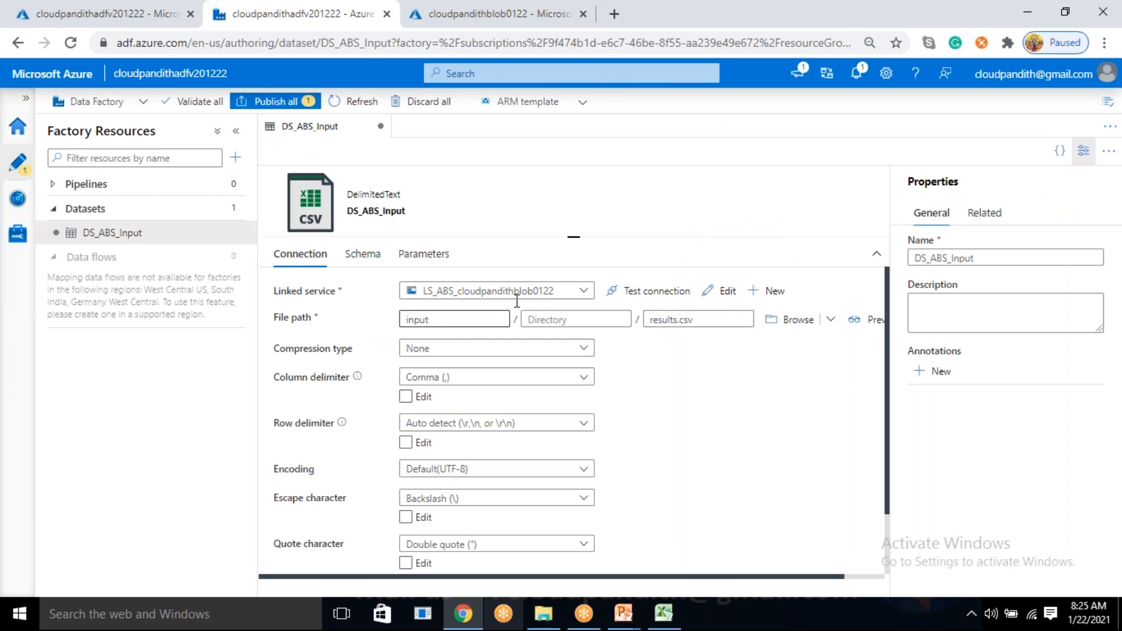
pyautogui.click(1083, 151)
# Preview the results.csv data through the DS_ABS_Input dataset, looking through its rows, and close the preview.
pyautogui.click(886, 320)
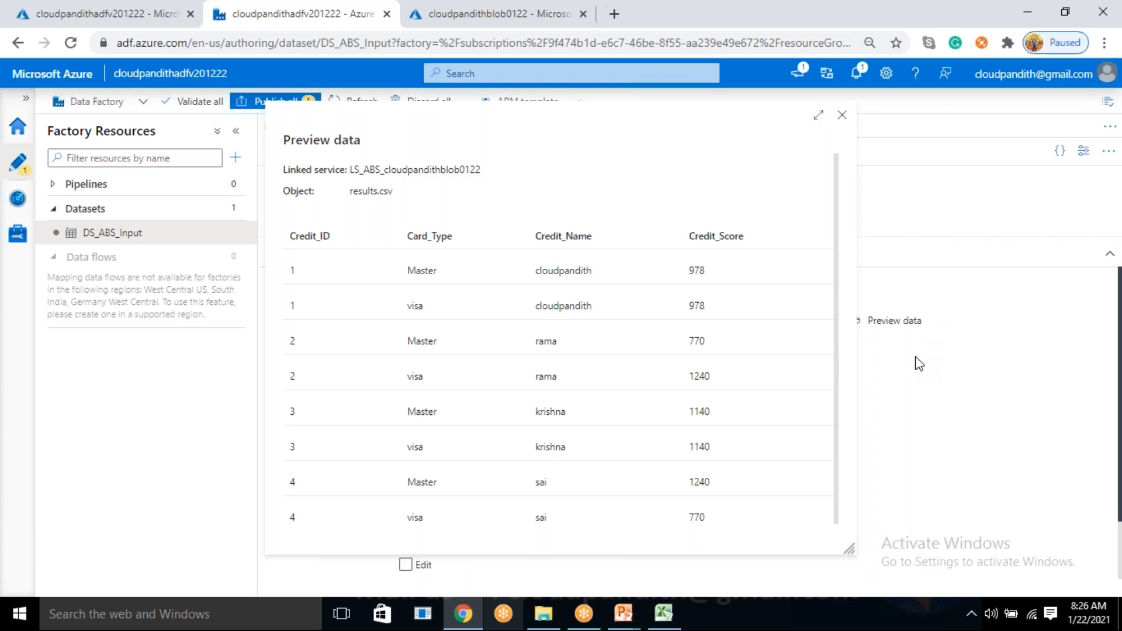
pyautogui.click(895, 326)
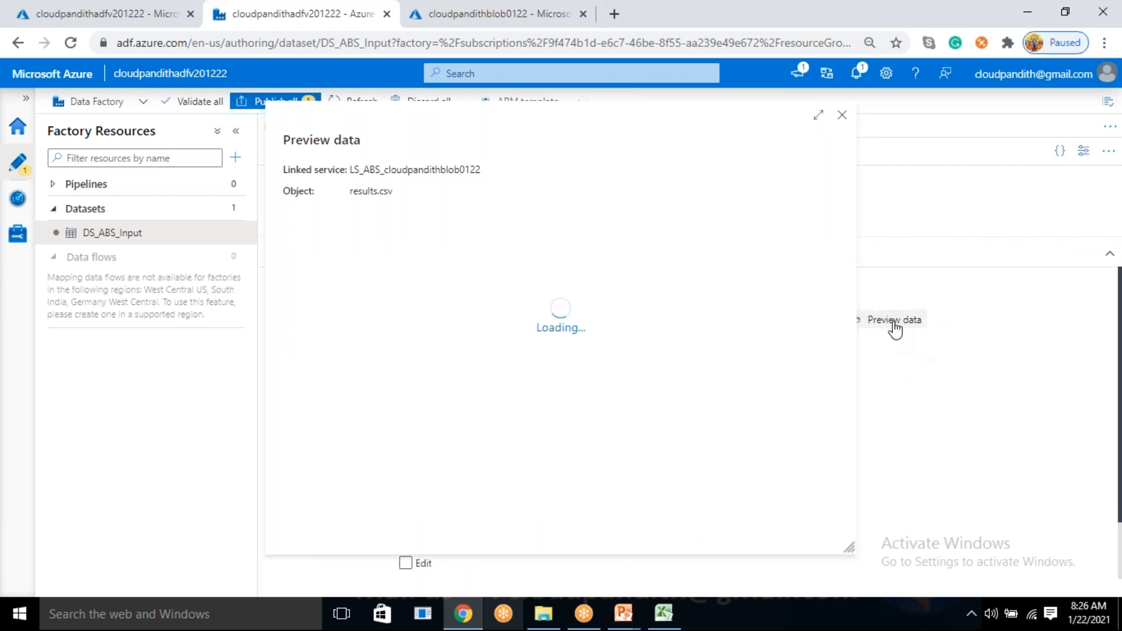
pyautogui.click(842, 117)
pyautogui.click(894, 322)
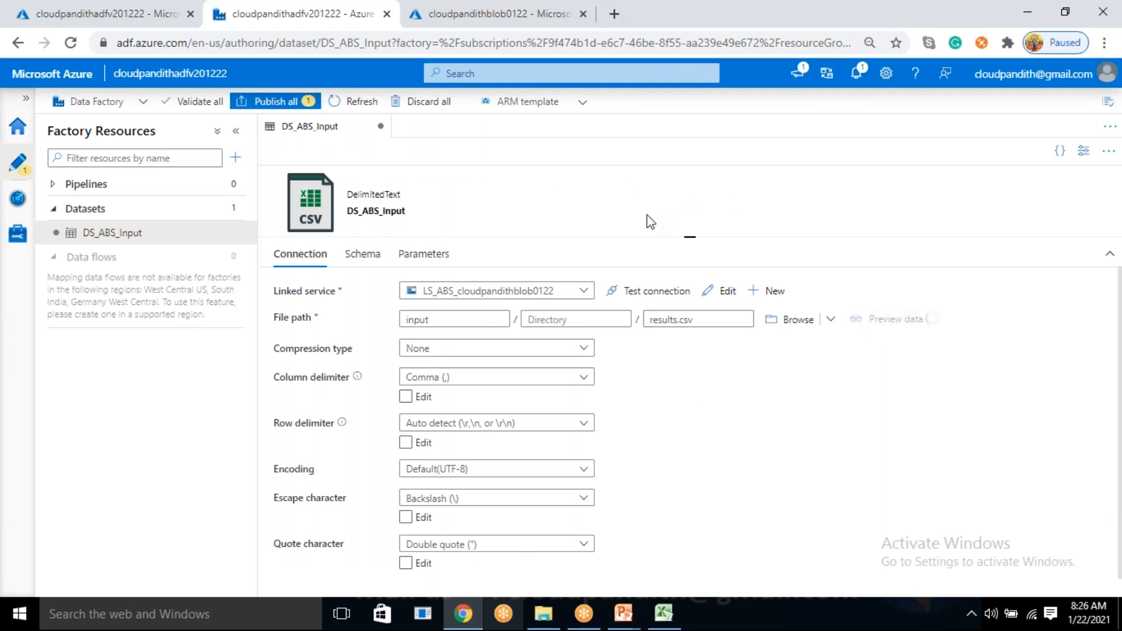
pyautogui.scroll(-2, 374, 248)
pyautogui.moveTo(500, 327); pyautogui.dragTo(438, 323)
pyautogui.scroll(5, 439, 323)
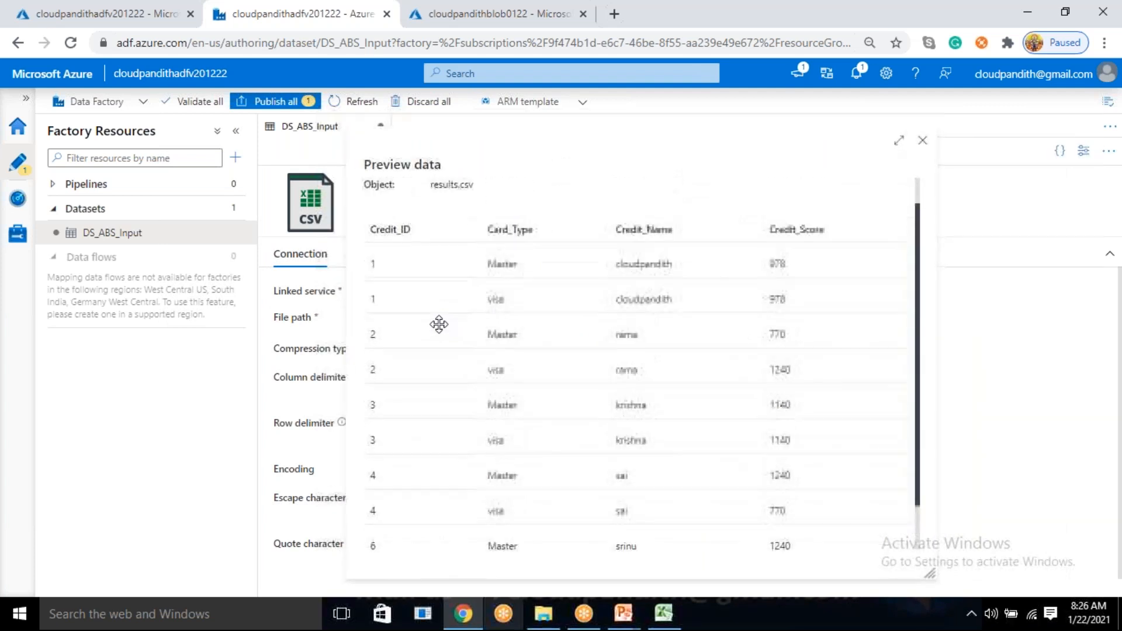
pyautogui.click(924, 141)
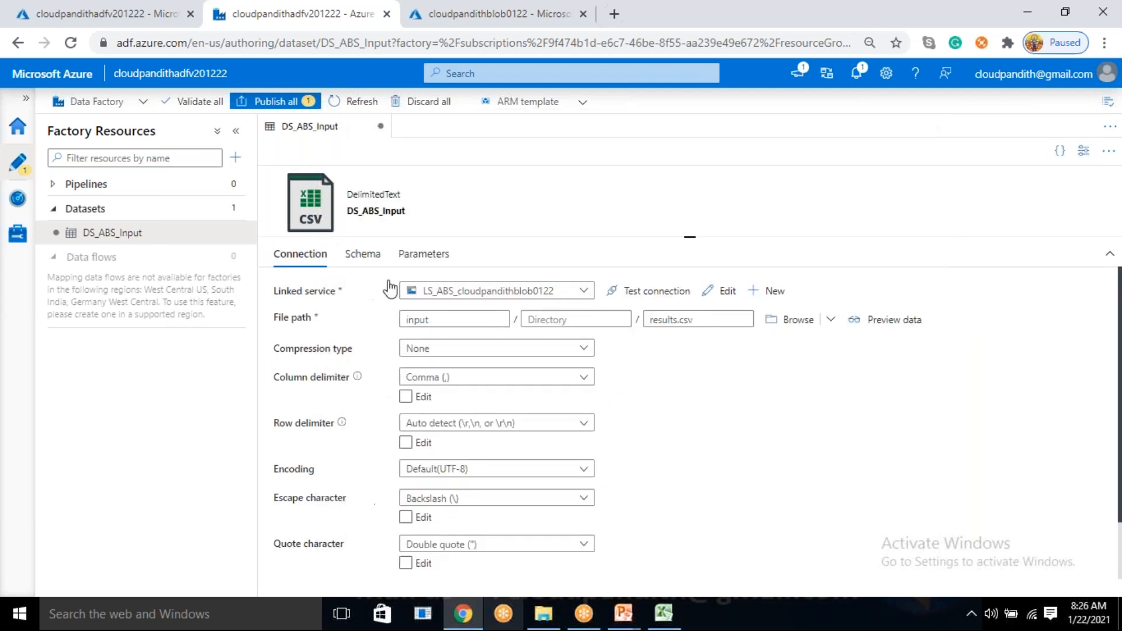
# Examine the column names and data types in the DS_ABS_Input schema.
pyautogui.click(363, 254)
pyautogui.moveTo(286, 330); pyautogui.dragTo(308, 329)
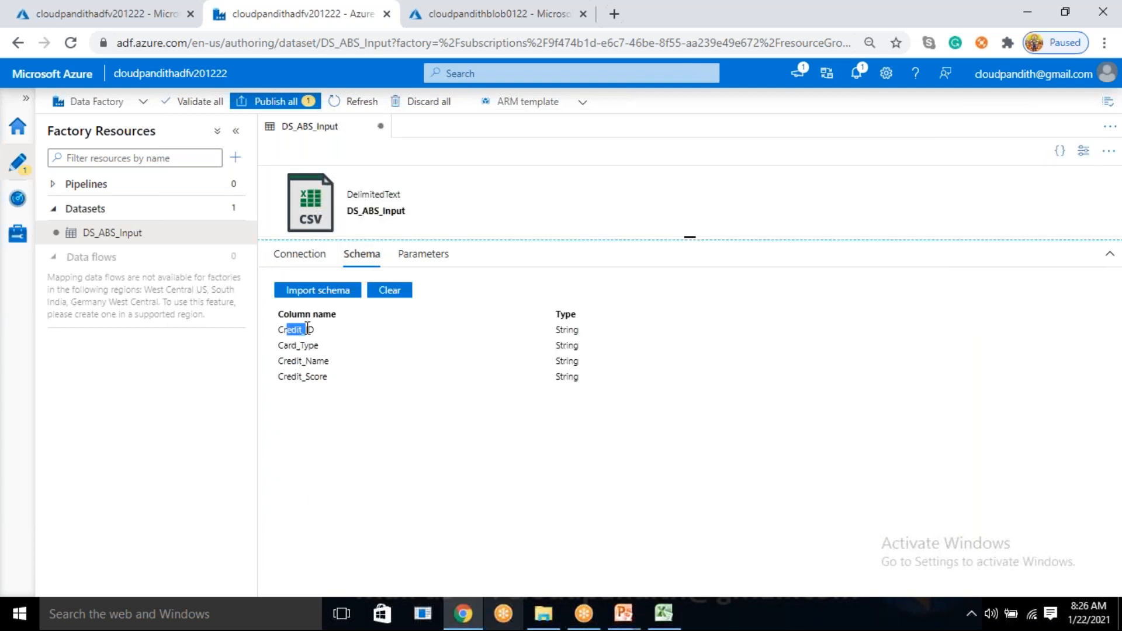
pyautogui.moveTo(559, 330); pyautogui.dragTo(578, 329)
pyautogui.moveTo(291, 361); pyautogui.dragTo(420, 356)
pyautogui.moveTo(321, 376); pyautogui.dragTo(545, 378)
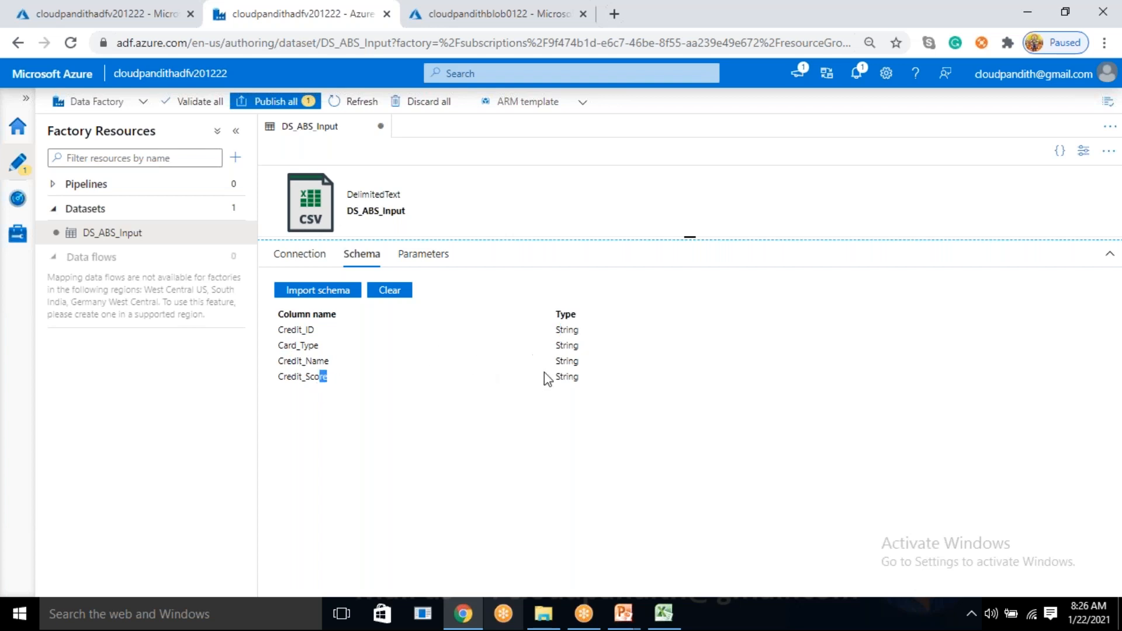
# Re-import the DS_ABS_Input schema from the connection/store and return to the dataset's connection settings.
pyautogui.click(326, 296)
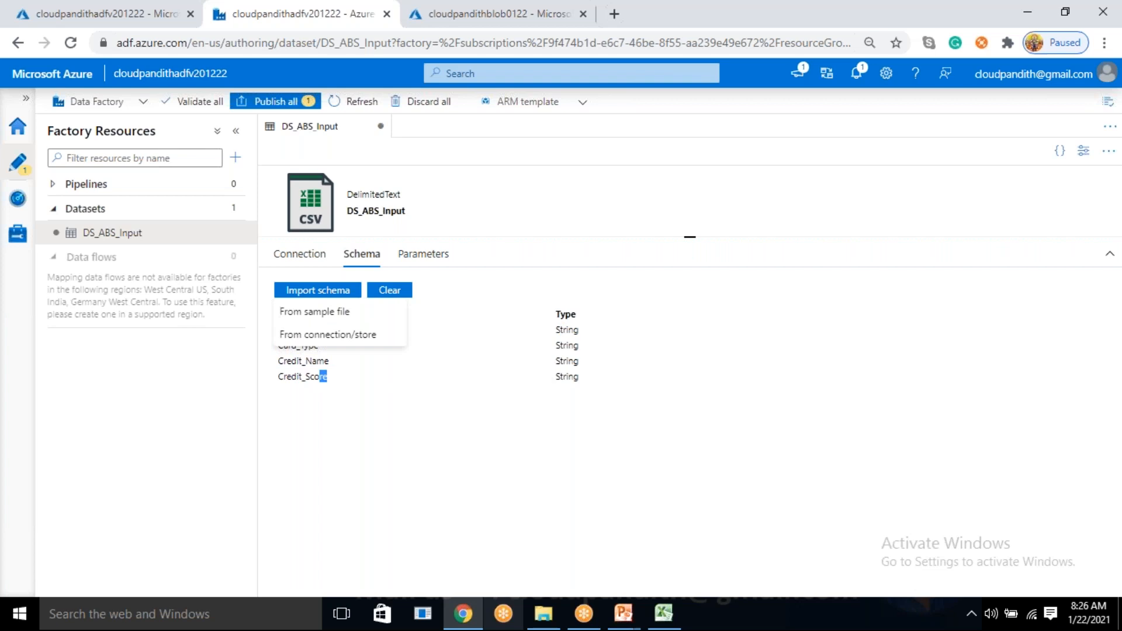
pyautogui.click(321, 338)
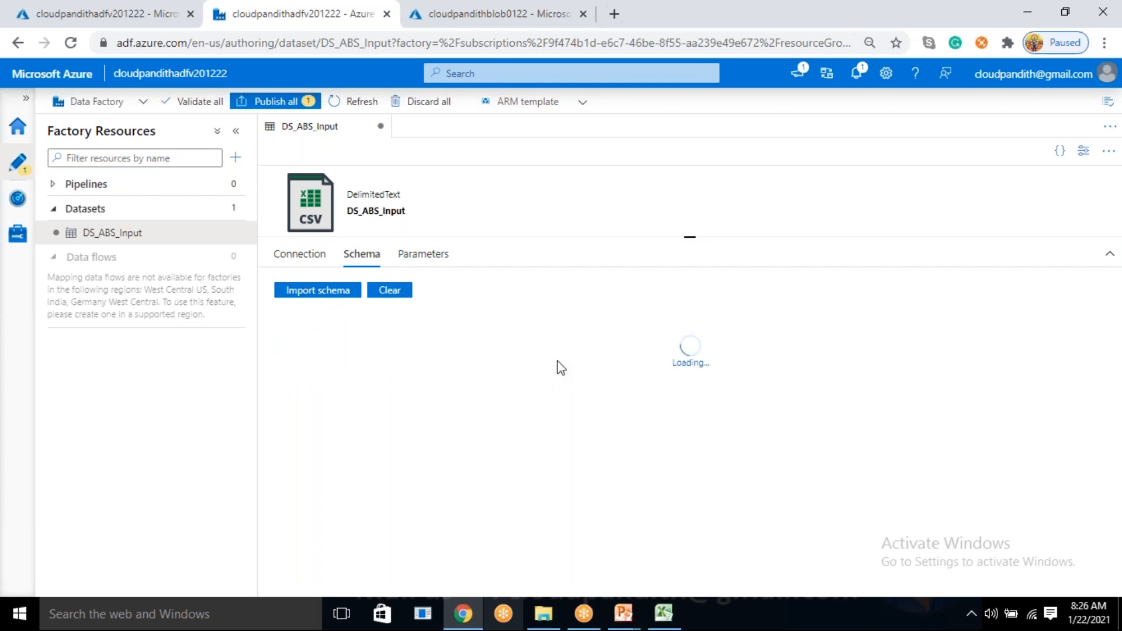
pyautogui.moveTo(560, 330); pyautogui.dragTo(570, 360)
pyautogui.click(568, 396)
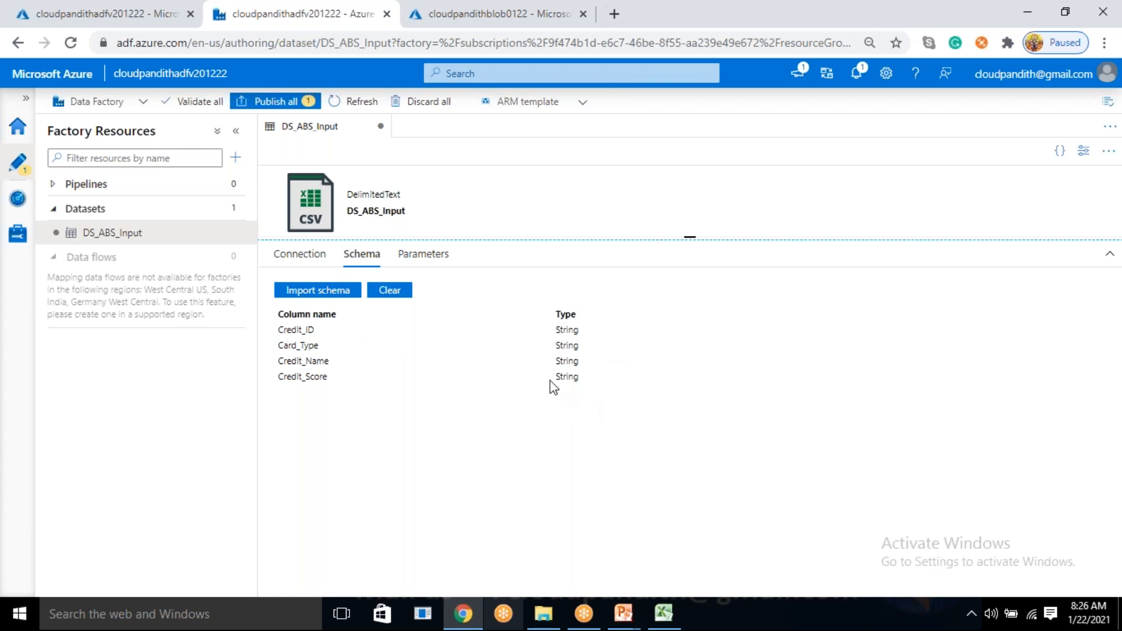
pyautogui.click(300, 255)
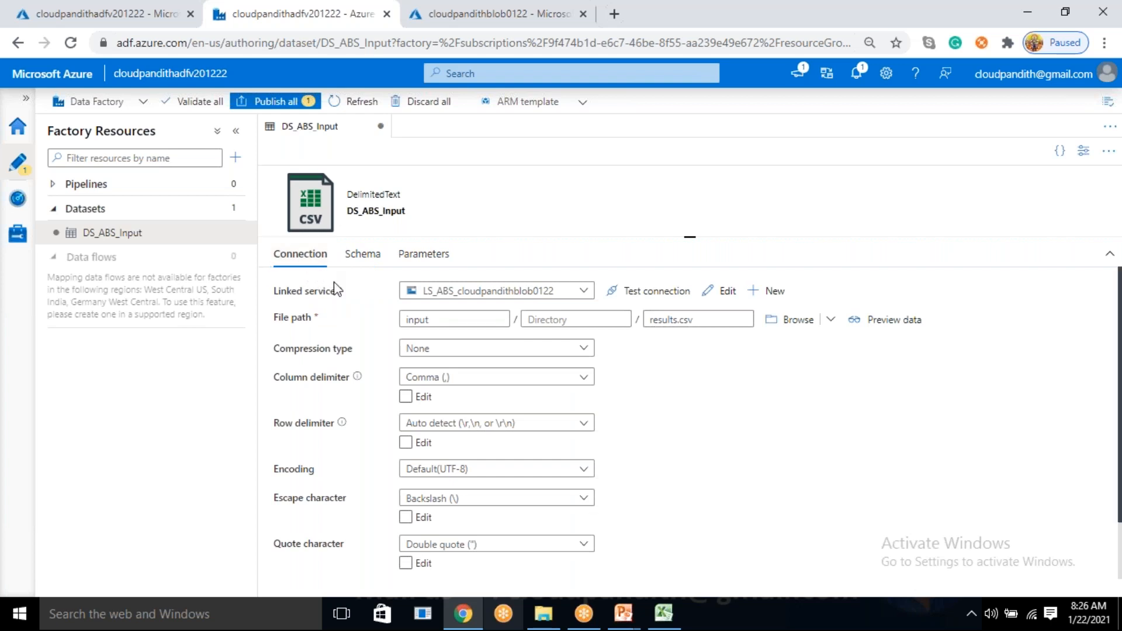
# Start a new dataset on Azure Blob Storage in DelimitedText format, finding the data store with the search term blob.
pyautogui.click(234, 209)
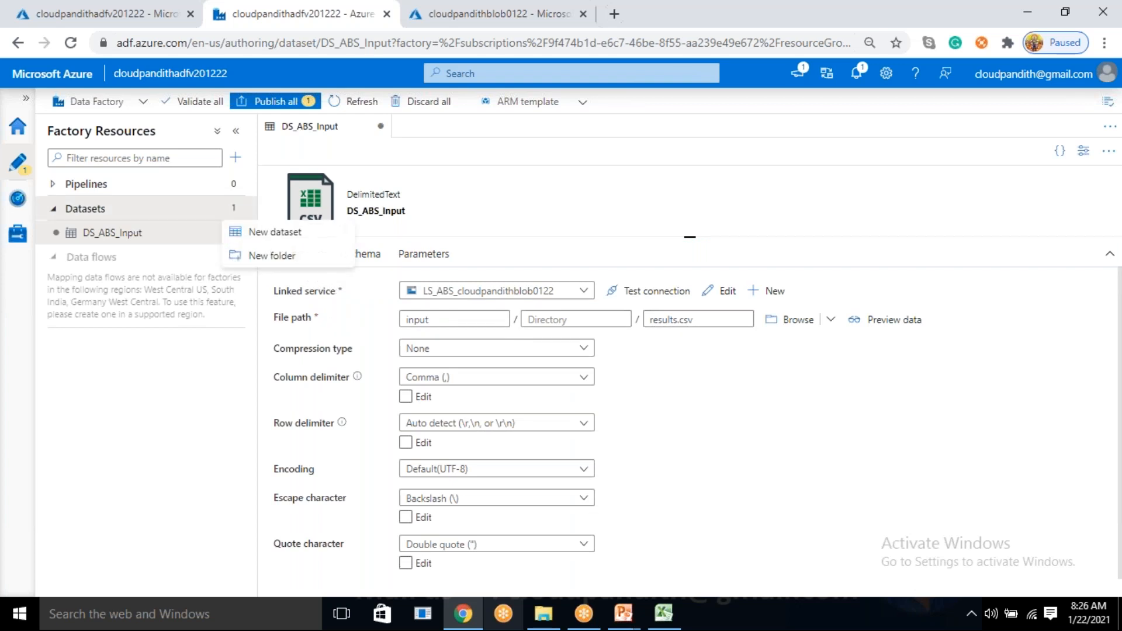
pyautogui.press('Escape')
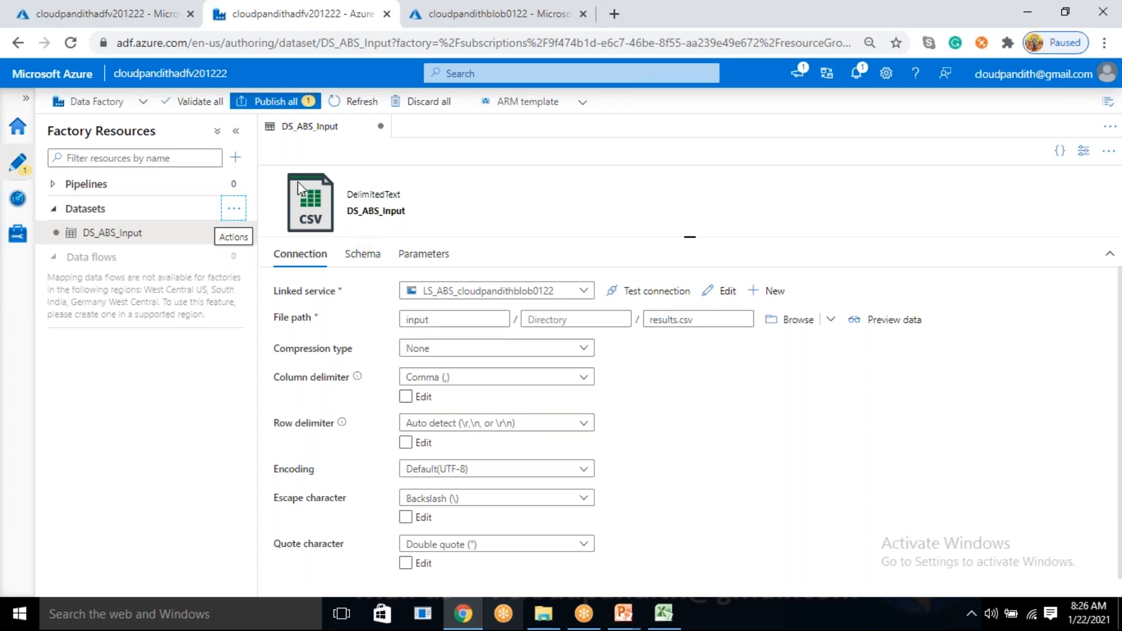
pyautogui.click(236, 212)
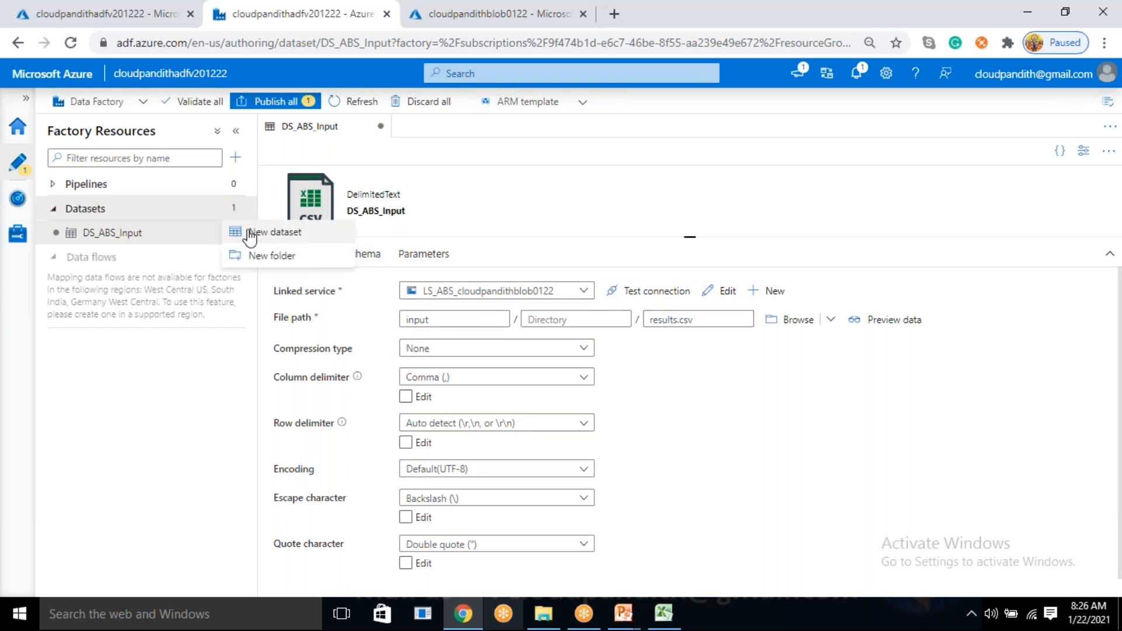
pyautogui.click(275, 233)
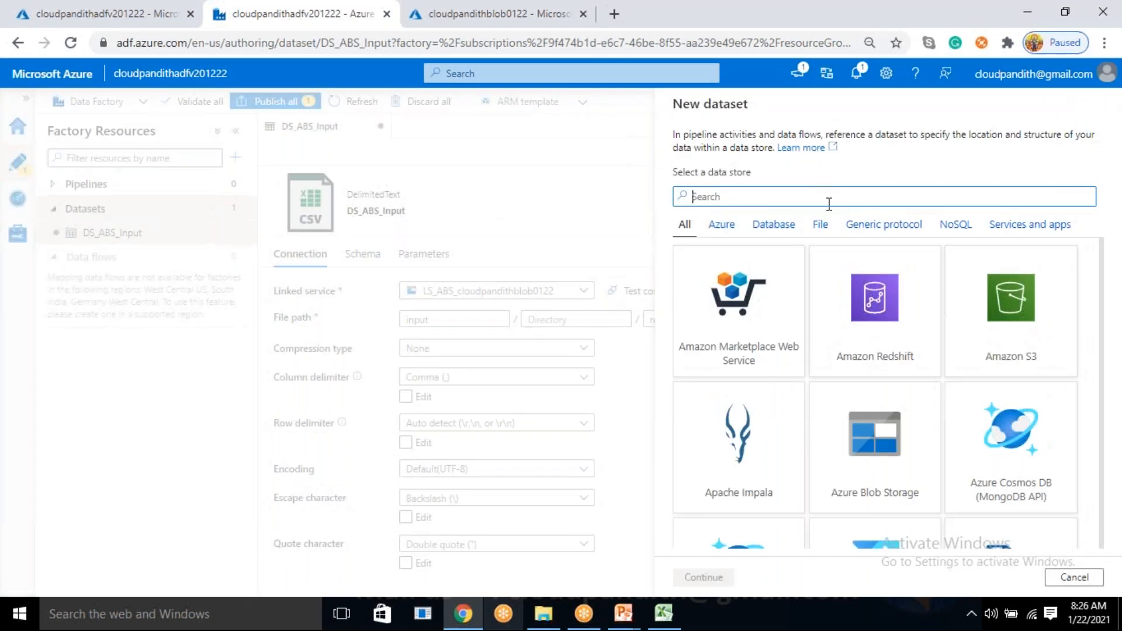
pyautogui.write('blob')
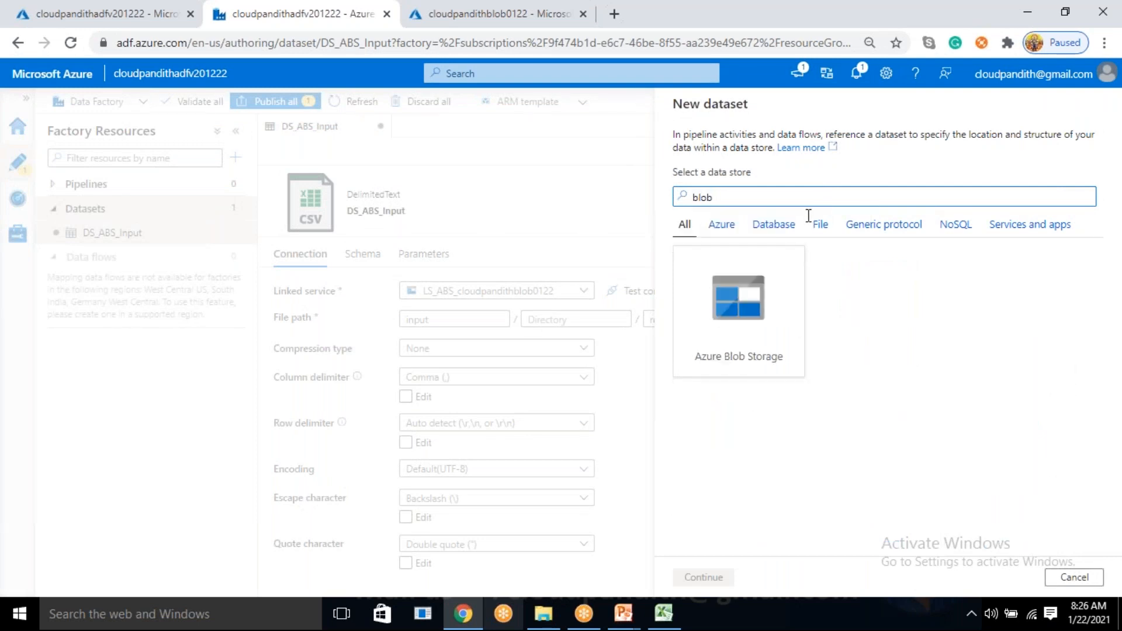
pyautogui.click(789, 321)
pyautogui.click(715, 590)
pyautogui.click(1022, 204)
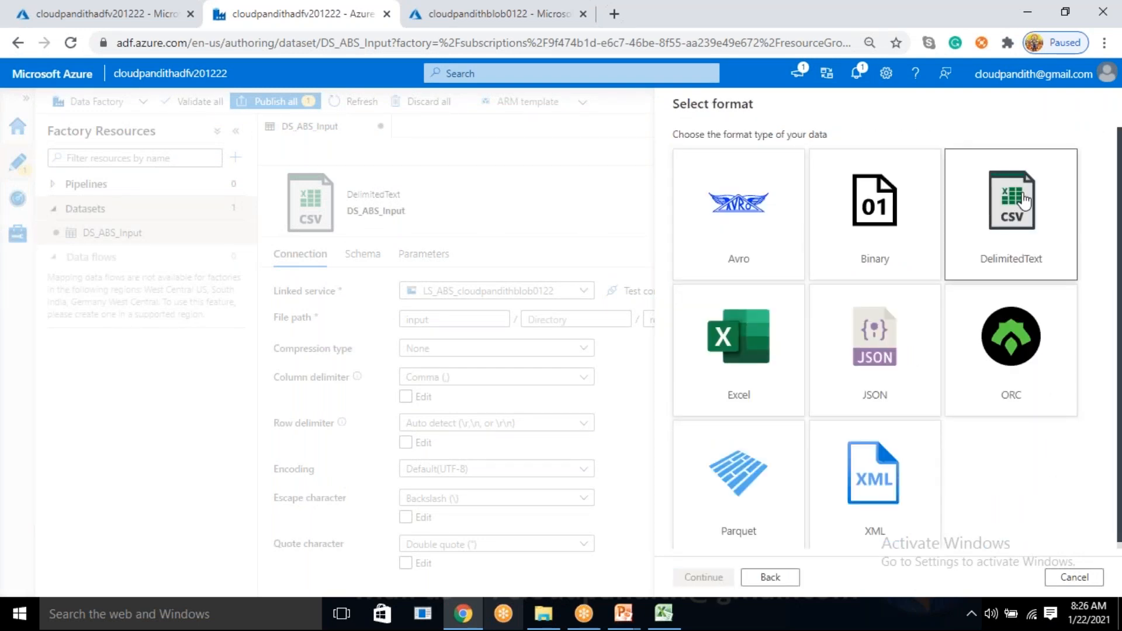
pyautogui.click(719, 579)
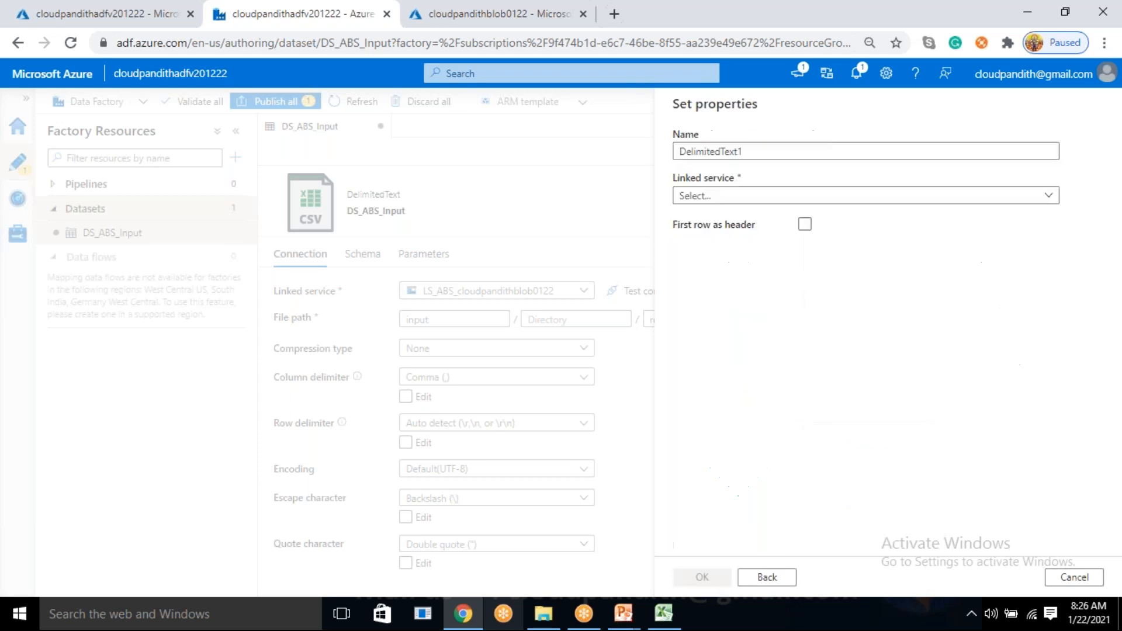
# Name the new dataset DS_ABS_Output and assign it the LS_ABS_cloudpandithblob0122 linked service.
pyautogui.doubleClick(771, 152)
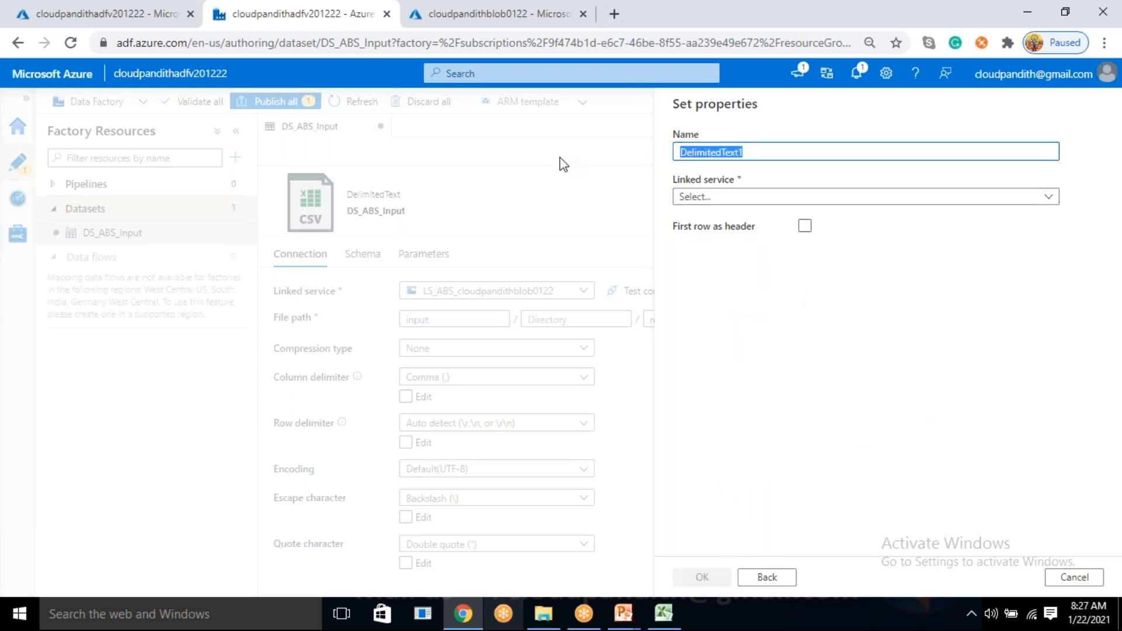
pyautogui.write('DS_ABS')
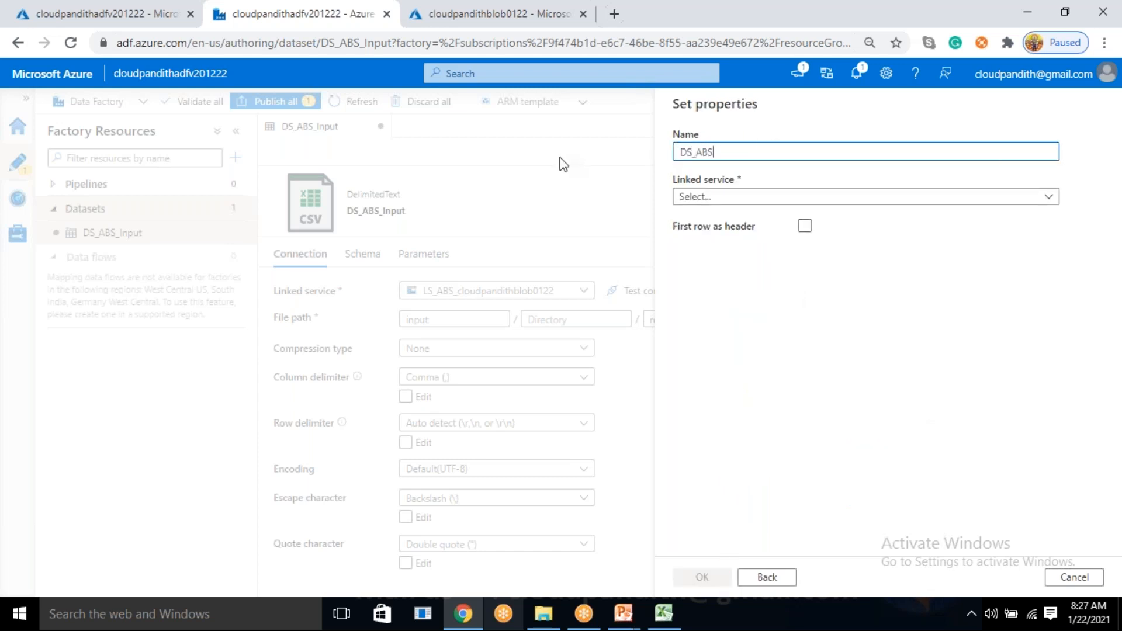
pyautogui.write('_Output')
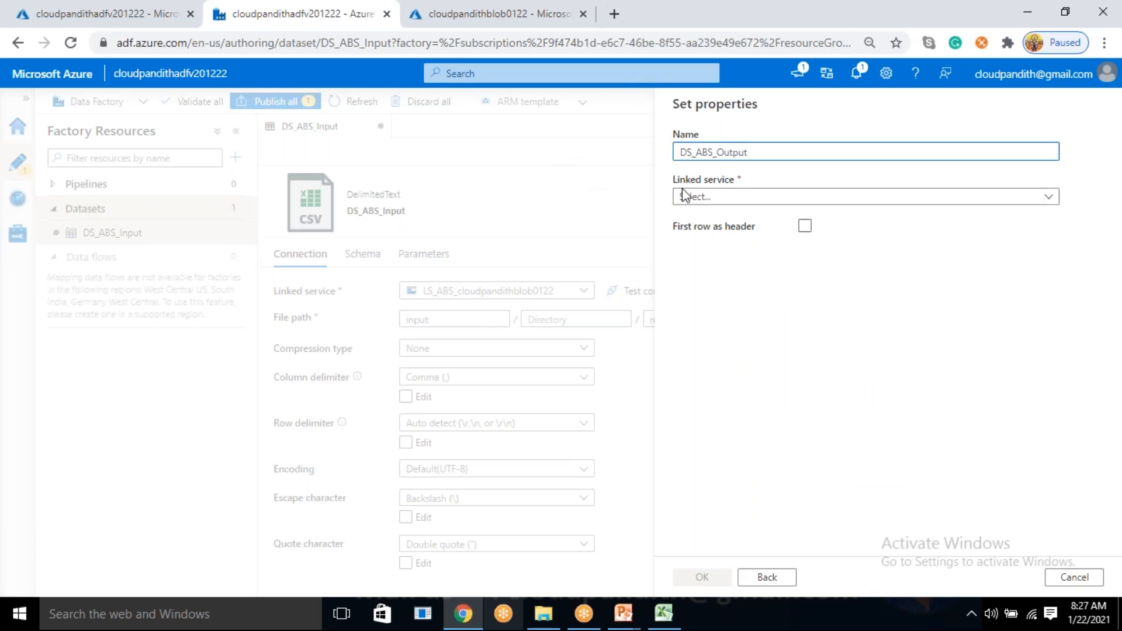
pyautogui.click(783, 198)
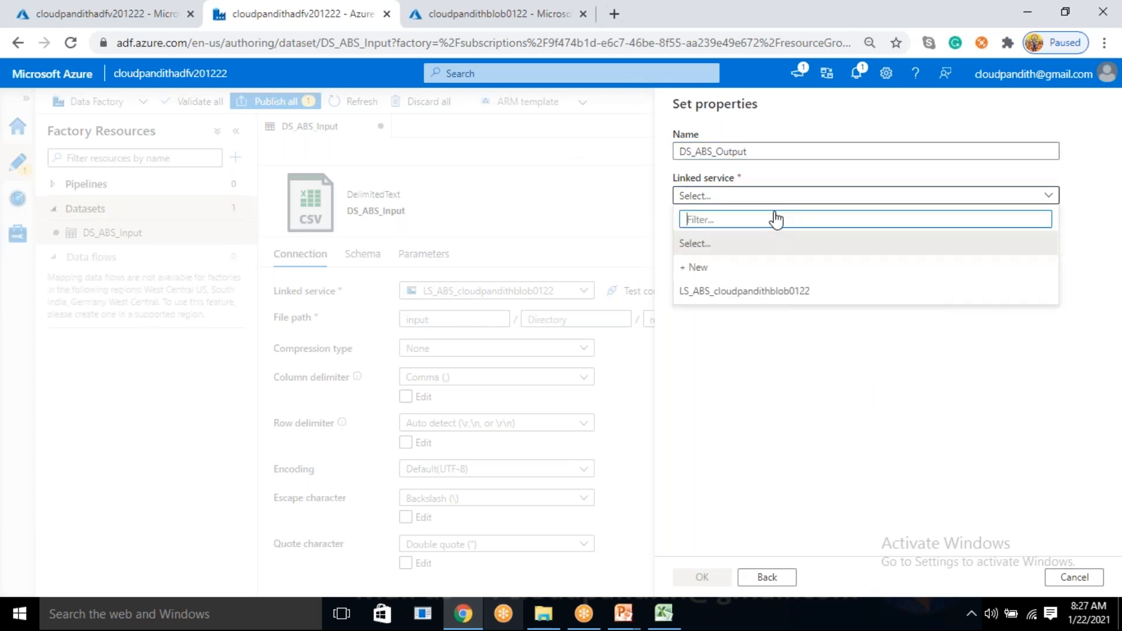
pyautogui.click(755, 291)
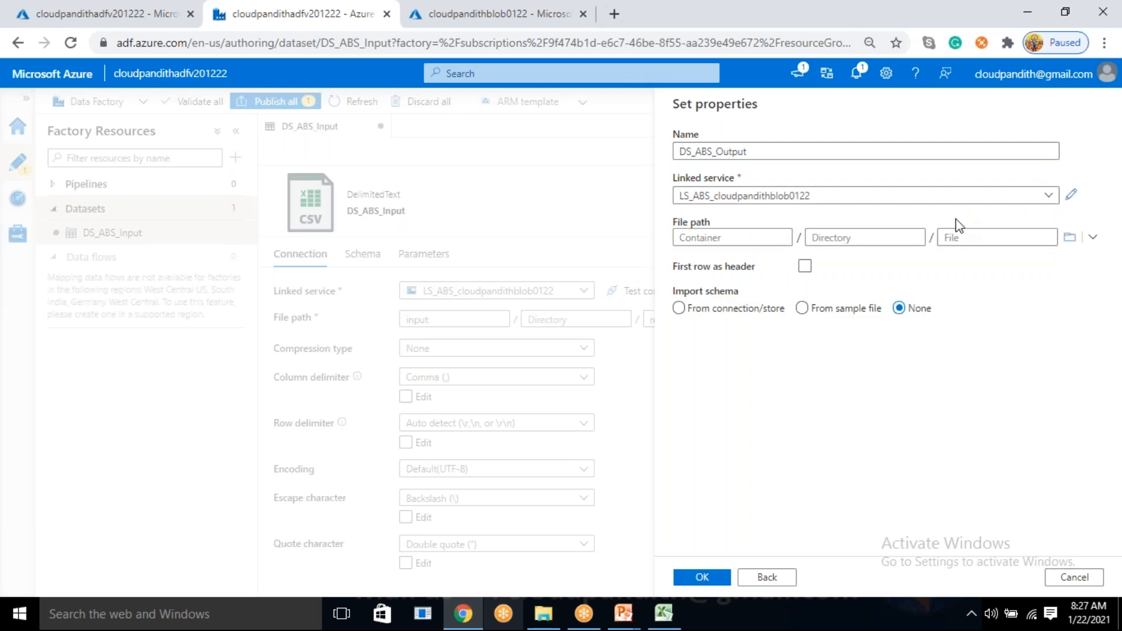
# Set the file path of DS_ABS_Output to the output container.
pyautogui.click(1069, 237)
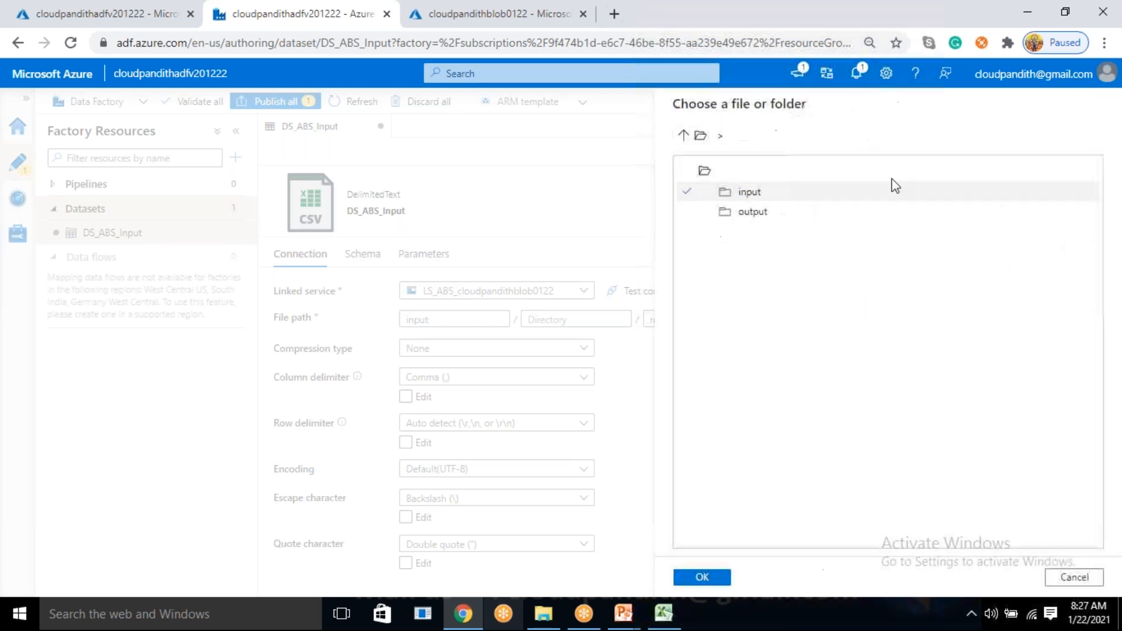
pyautogui.doubleClick(760, 211)
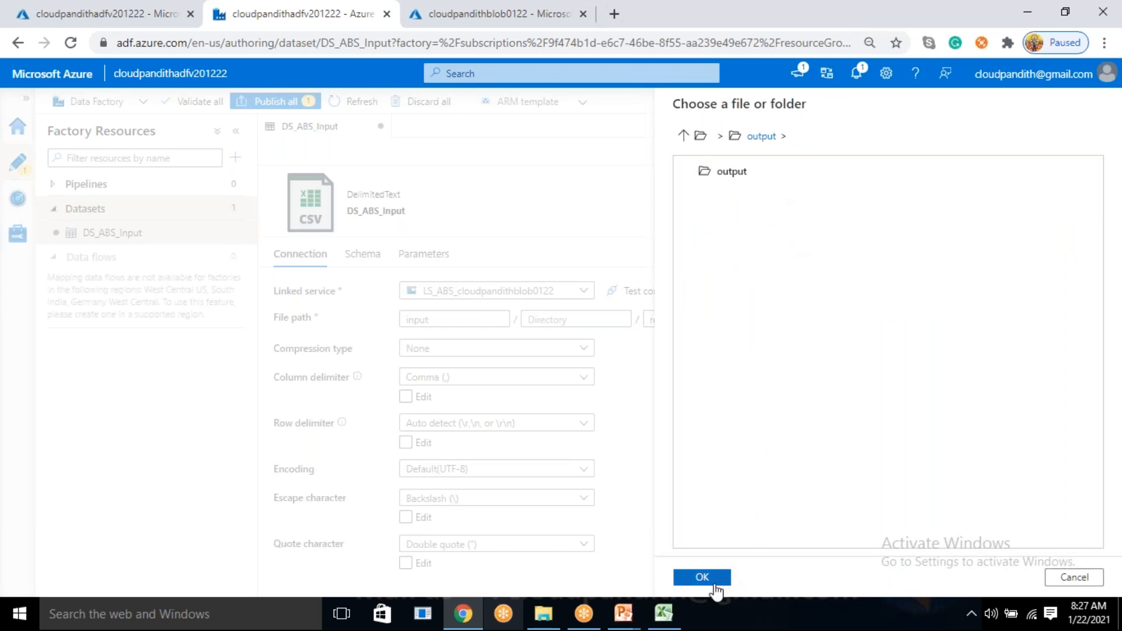
pyautogui.click(716, 578)
# Create the DS_ABS_Output dataset with first row as header, schema import set to None and no file name.
pyautogui.click(805, 266)
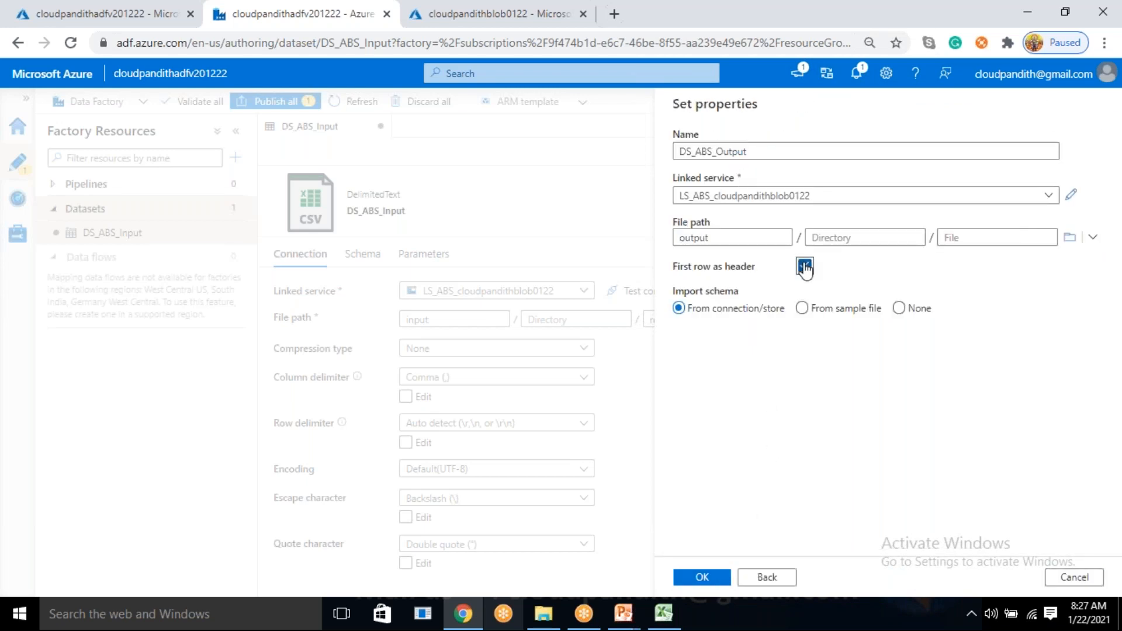
pyautogui.moveTo(705, 310); pyautogui.dragTo(760, 309)
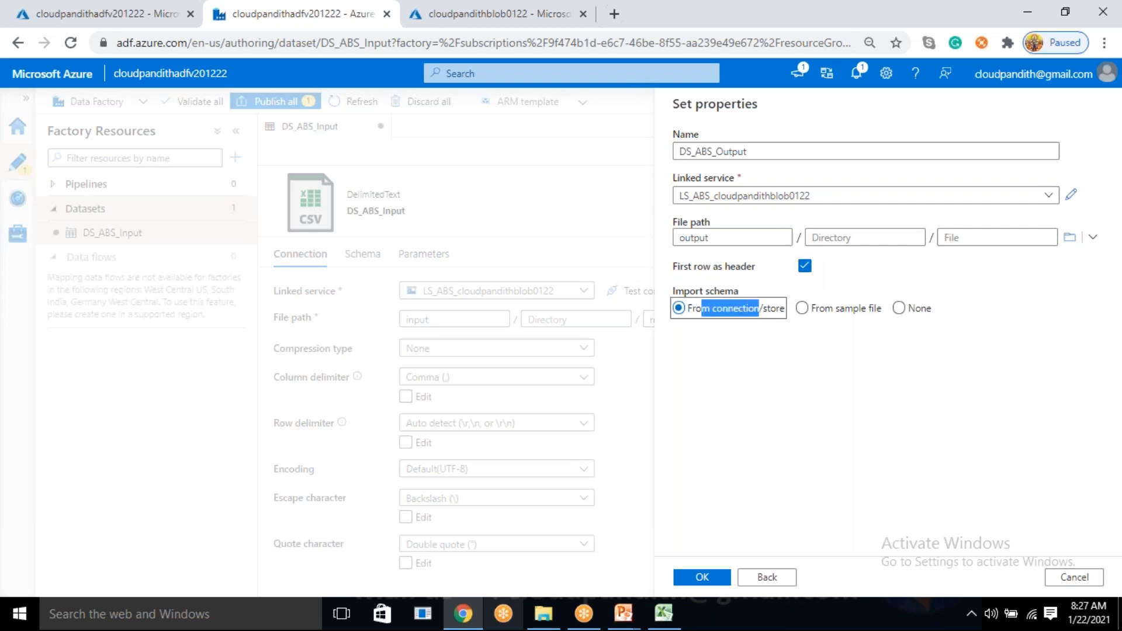
pyautogui.click(976, 240)
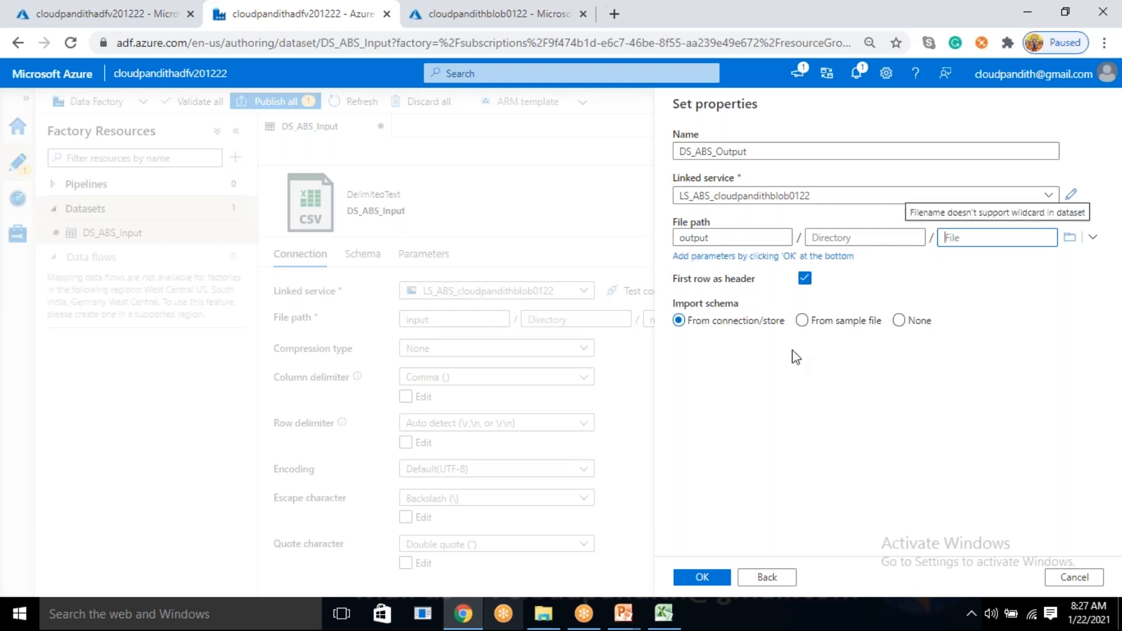
pyautogui.click(899, 321)
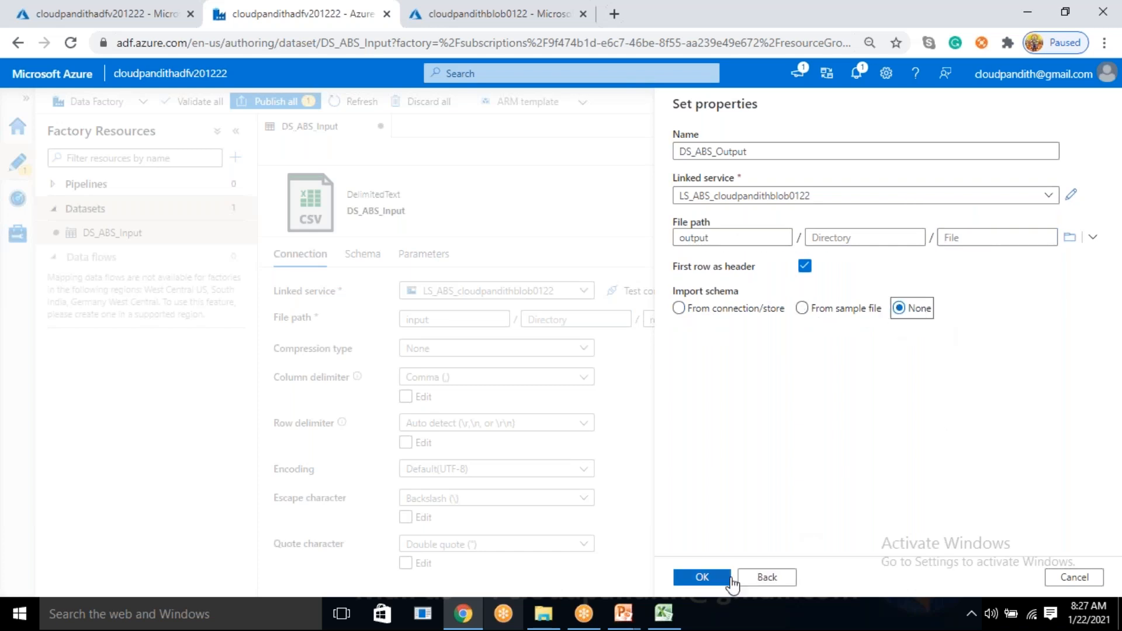
pyautogui.click(704, 578)
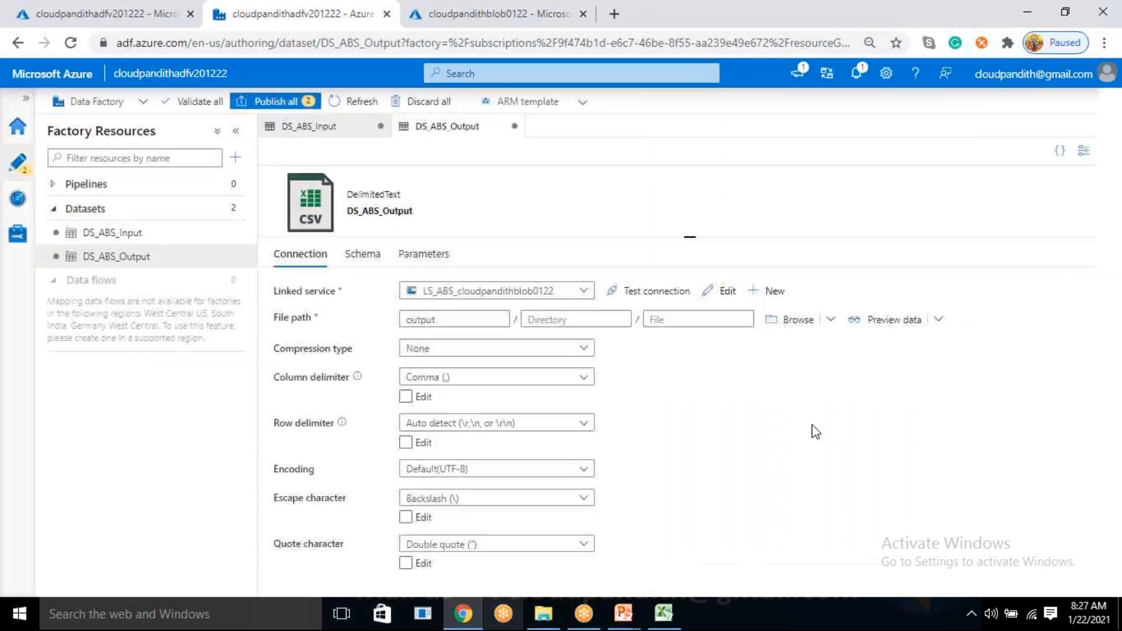
pyautogui.click(1085, 157)
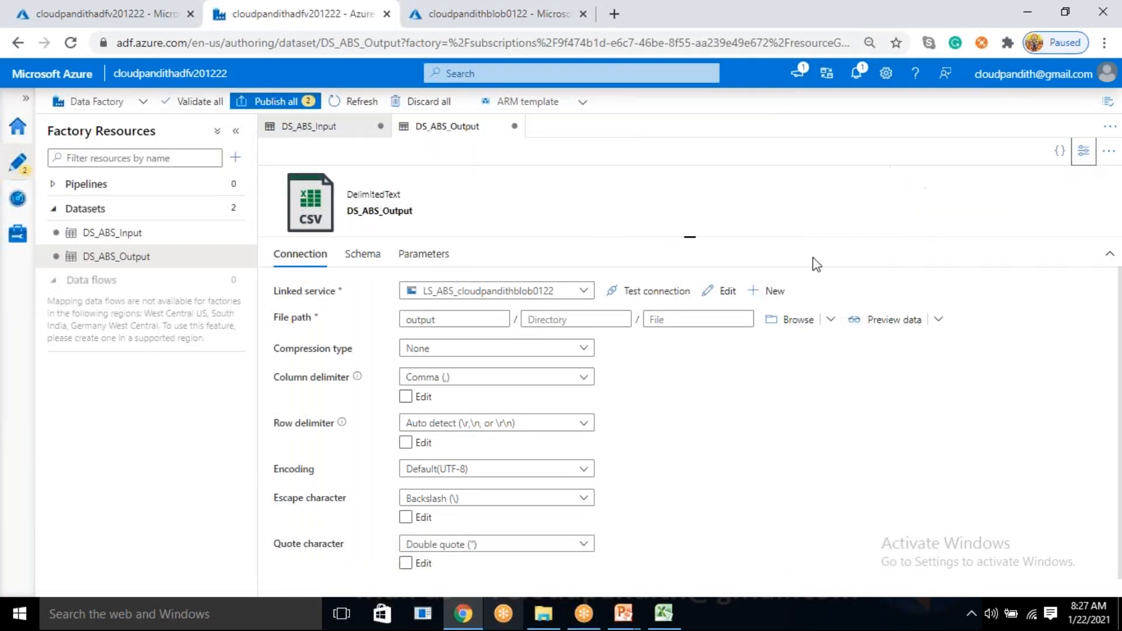
pyautogui.moveTo(690, 236); pyautogui.dragTo(693, 411)
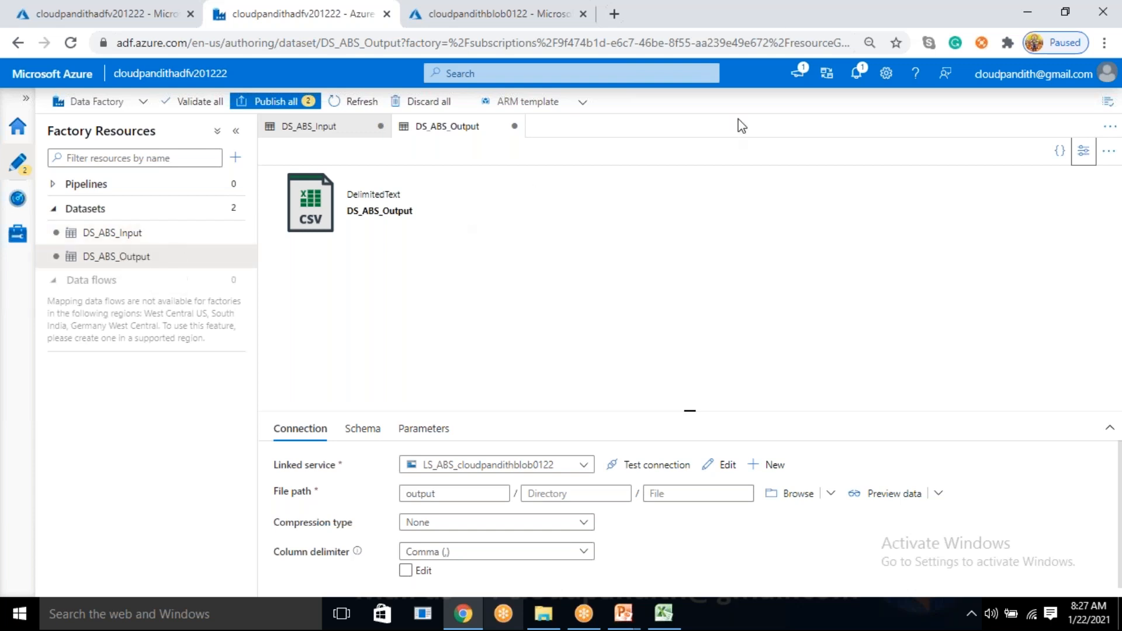
pyautogui.click(795, 24)
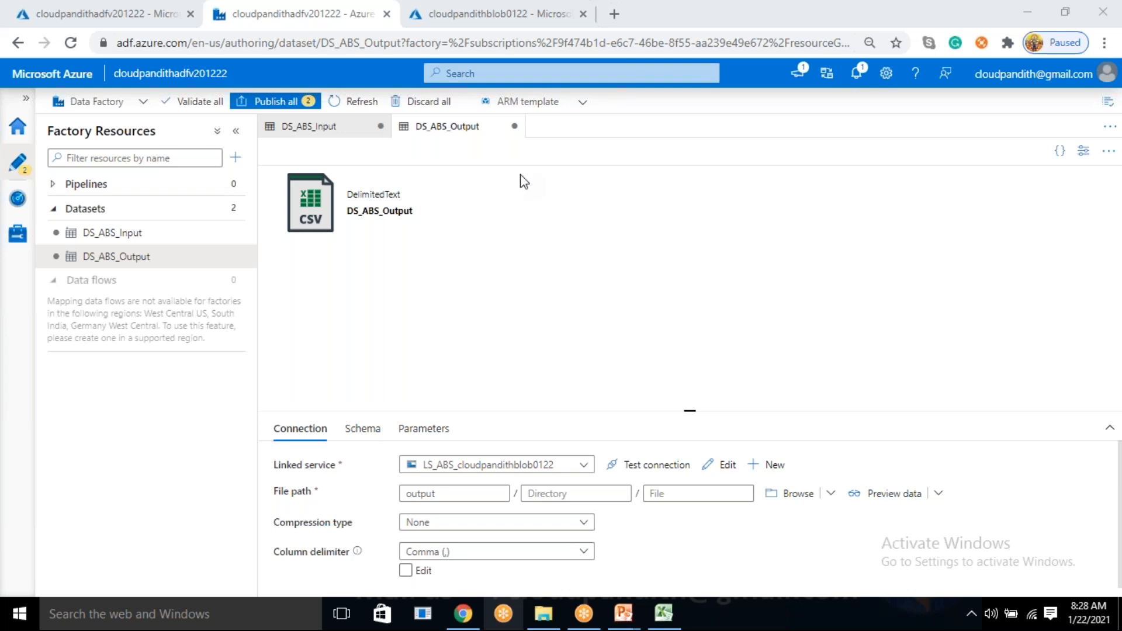
# Create a new pipeline and name it PL_DATA_ABS_ABS.
pyautogui.click(235, 157)
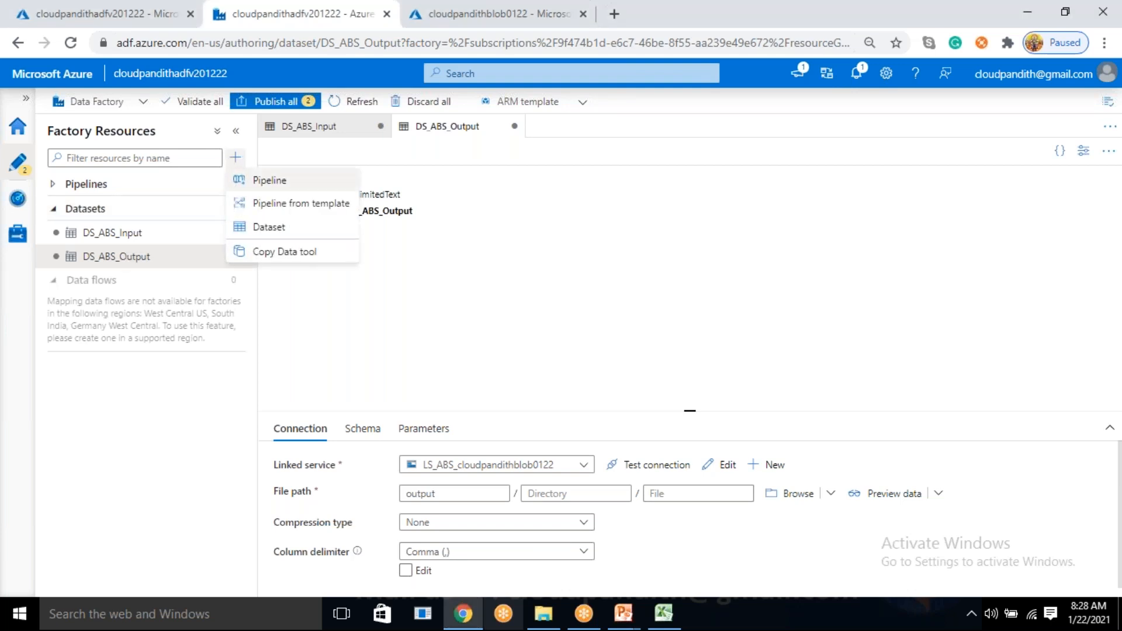
pyautogui.click(261, 181)
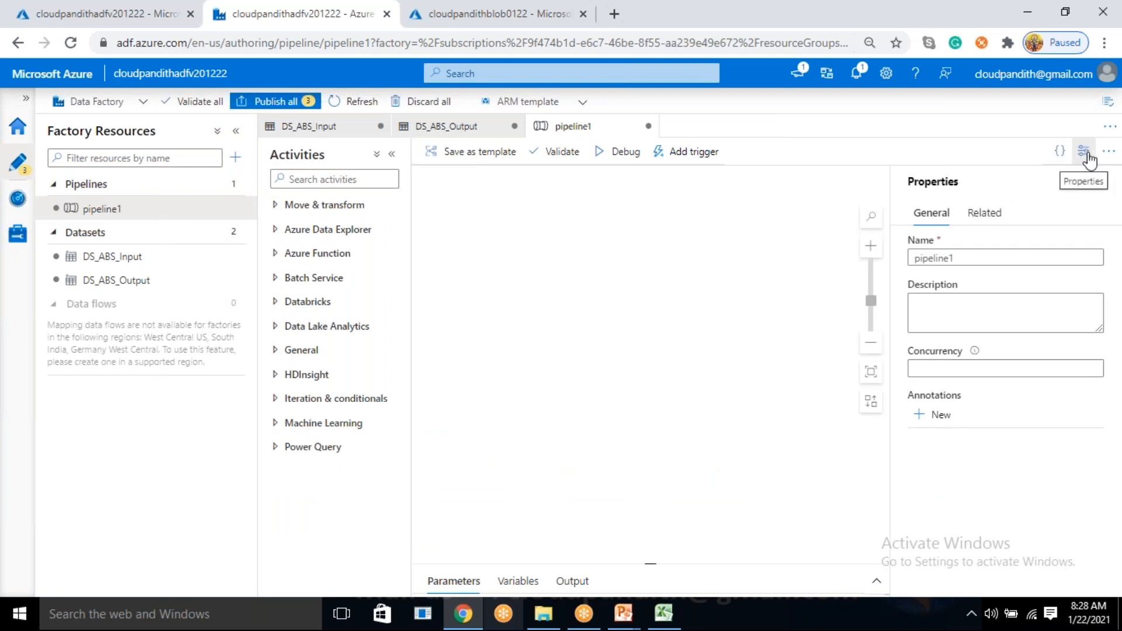
pyautogui.click(992, 257)
pyautogui.doubleClick(909, 263)
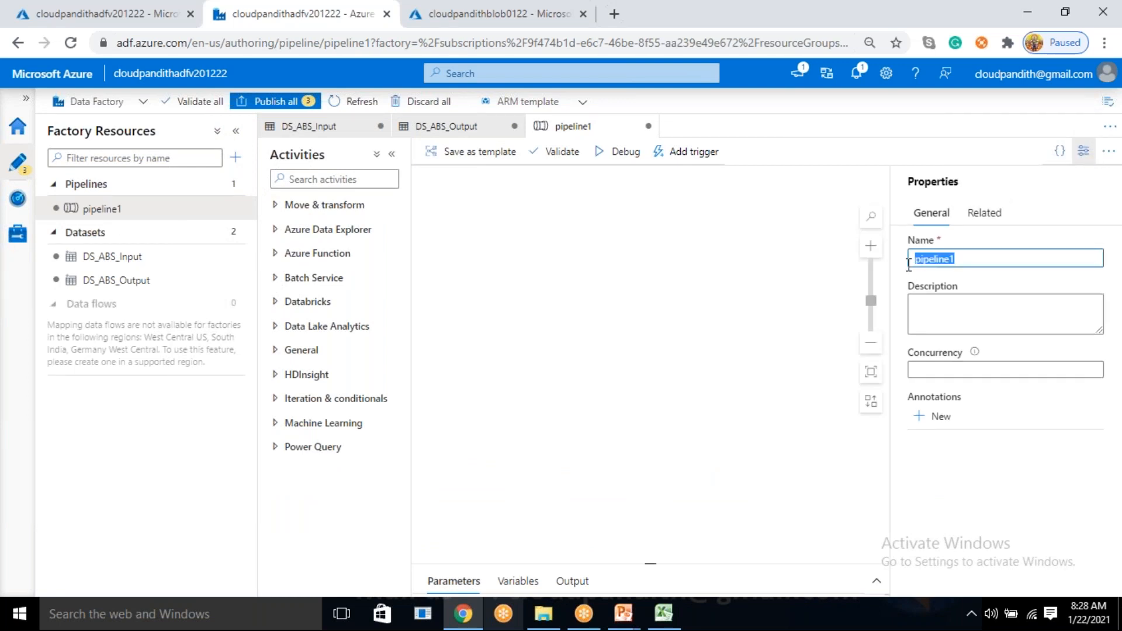
pyautogui.press('BackSpace')
pyautogui.write('PL_DA')
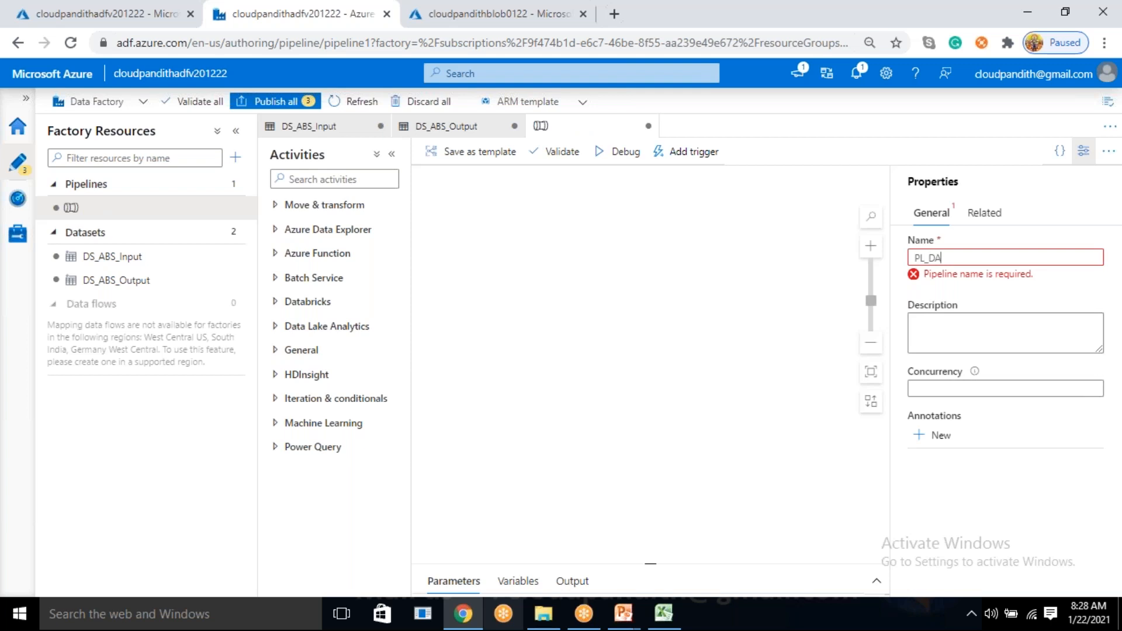
pyautogui.write('TA_')
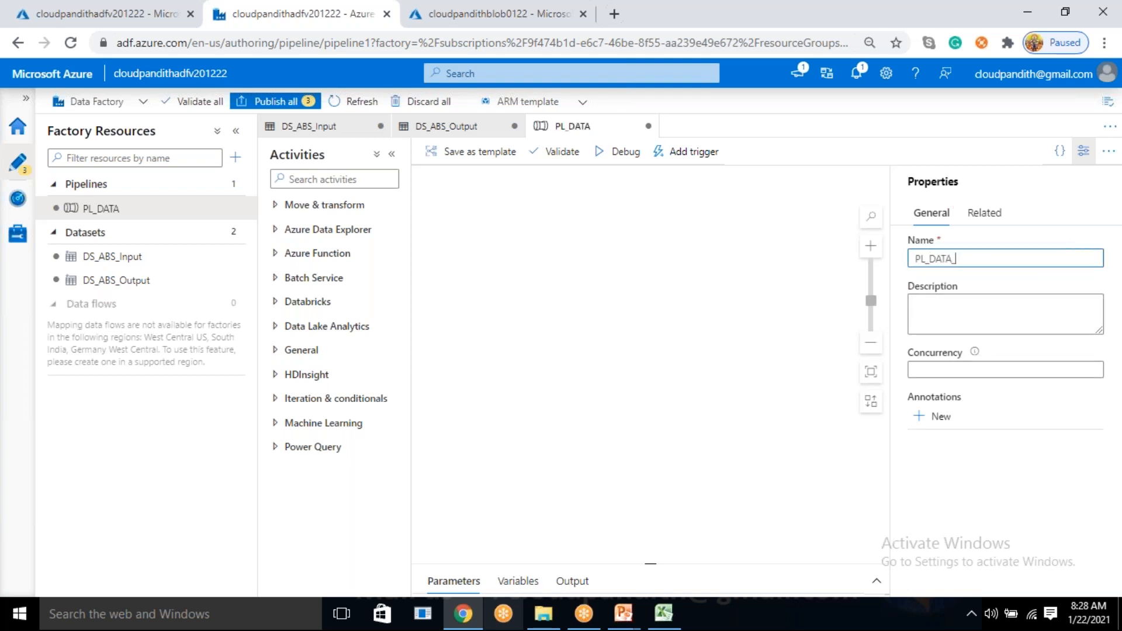
pyautogui.write('ABS_ABS')
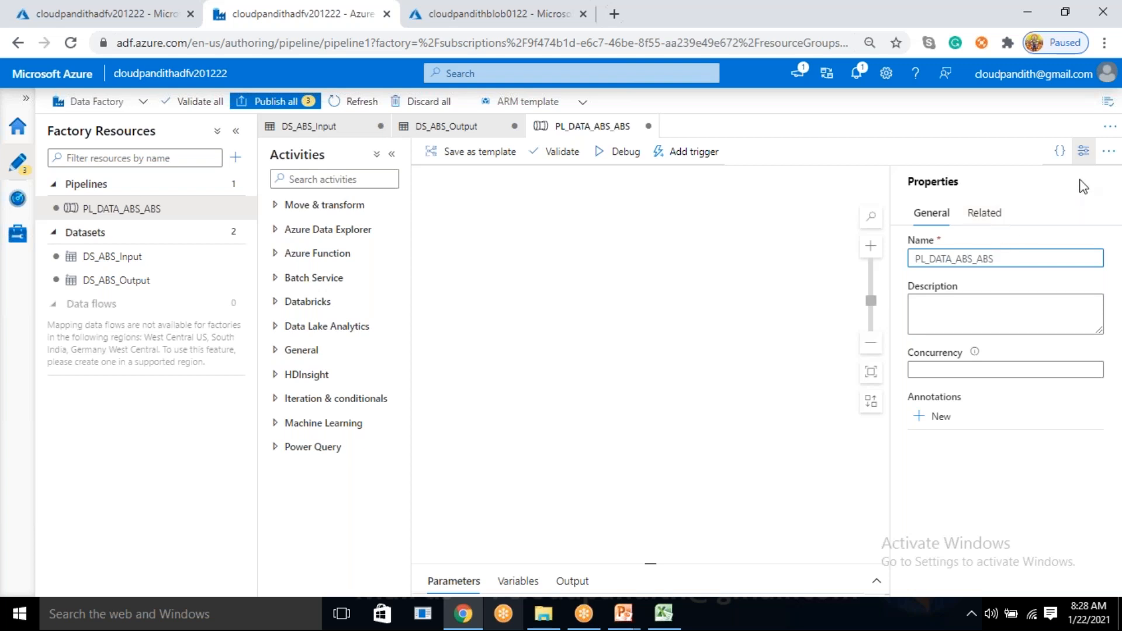
# Extend the pipeline's name to PL_DATA_ABS_Input_To_ABS_Output and close its properties.
pyautogui.click(980, 260)
pyautogui.write('TO_')
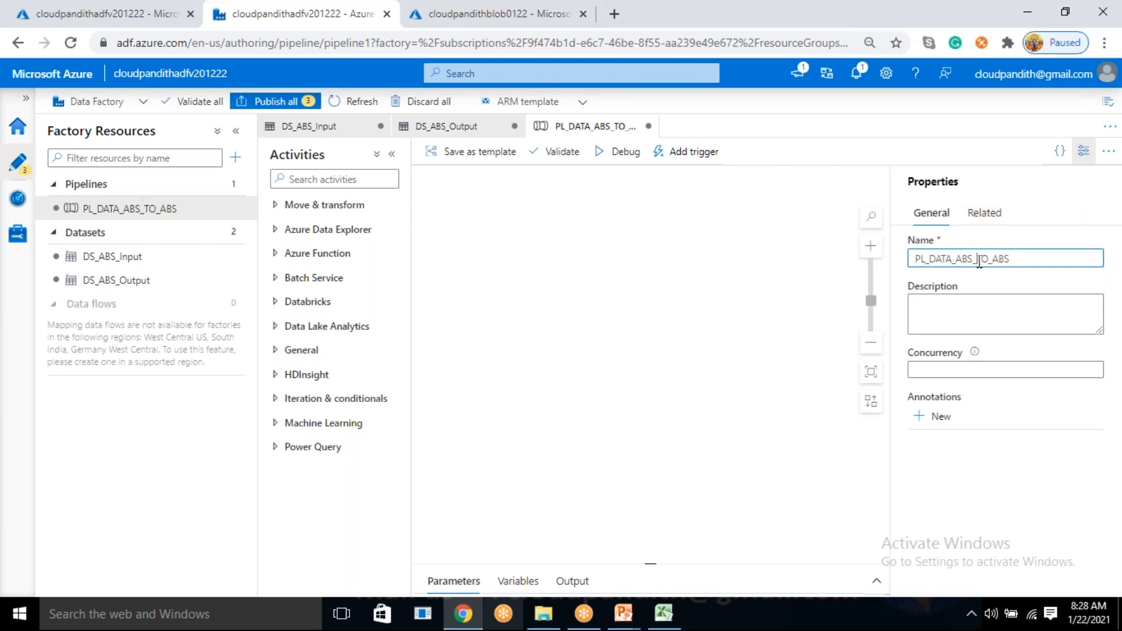
pyautogui.write('Inu')
pyautogui.press('BackSpace')
pyautogui.write('put_')
pyautogui.press('Right')
pyautogui.press('Right')
pyautogui.press('BackSpace')
pyautogui.write('o_ABS_')
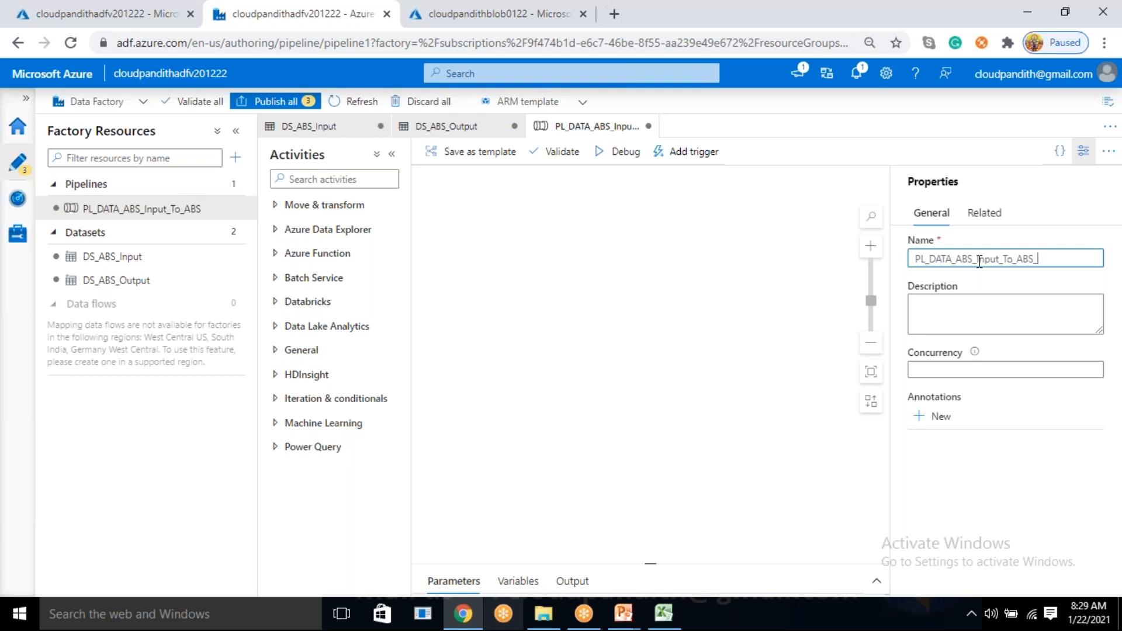
pyautogui.write('Output')
pyautogui.click(1084, 151)
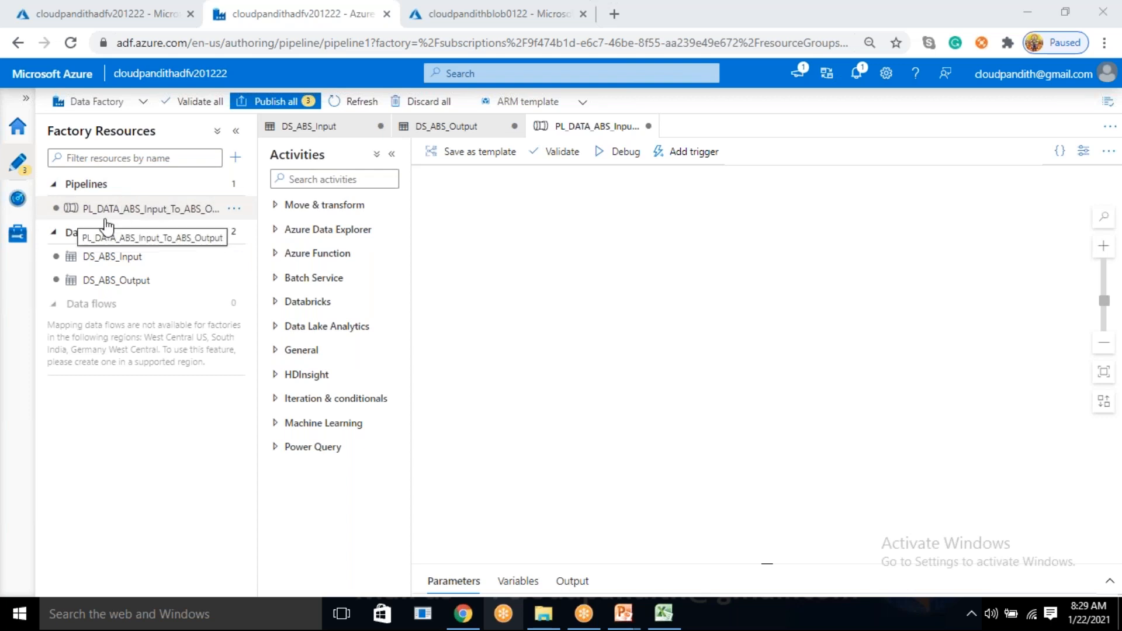
# Add a Copy data activity to the pipeline canvas and name it Copydata_ABS_Input_to_ABS_Output.
pyautogui.click(298, 209)
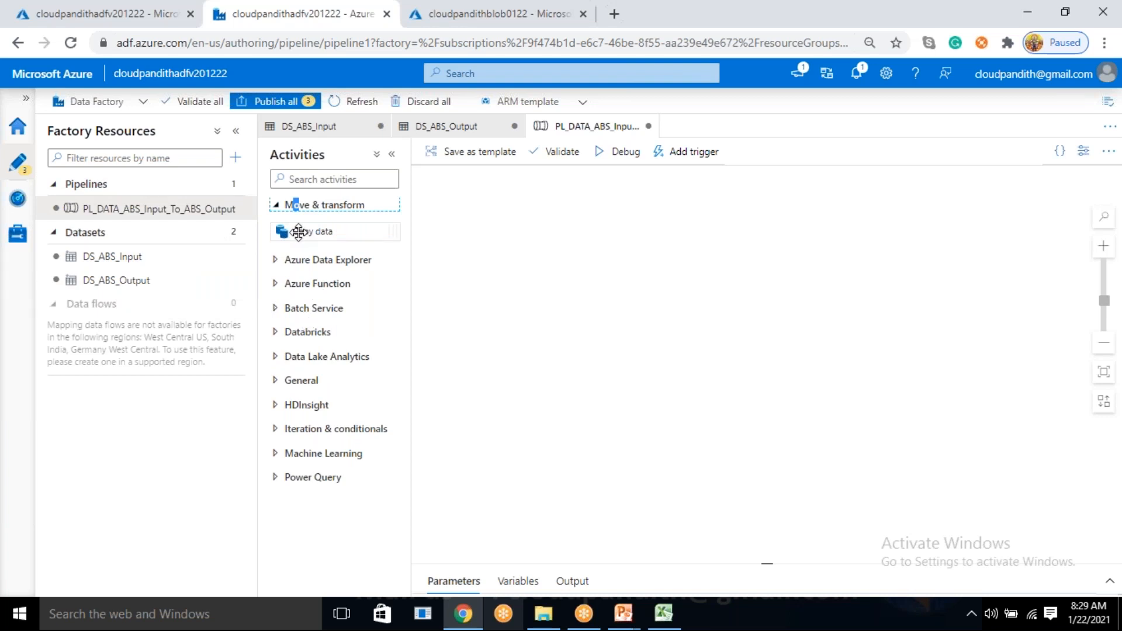
pyautogui.moveTo(300, 231); pyautogui.dragTo(633, 251)
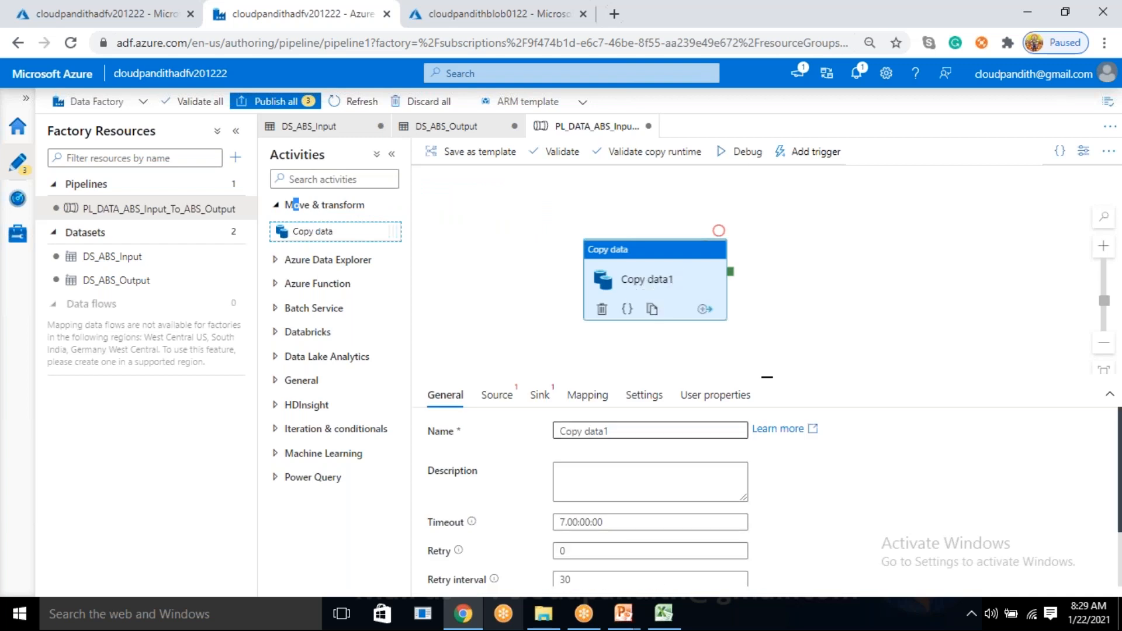
pyautogui.click(626, 431)
pyautogui.moveTo(621, 430); pyautogui.dragTo(608, 430)
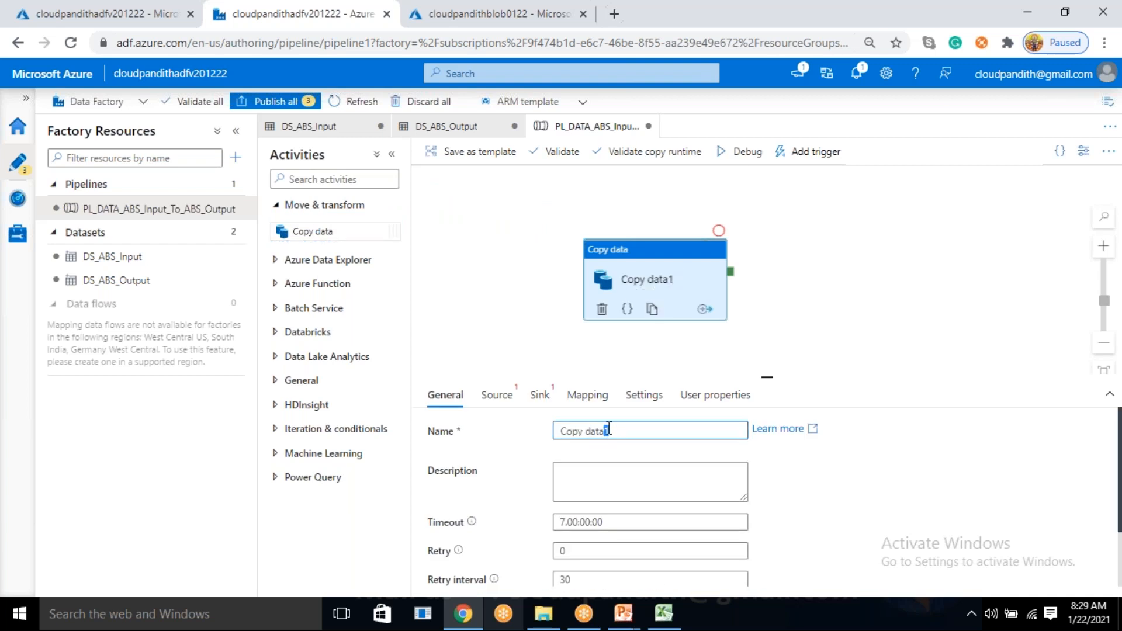
pyautogui.write('_ABS_Input')
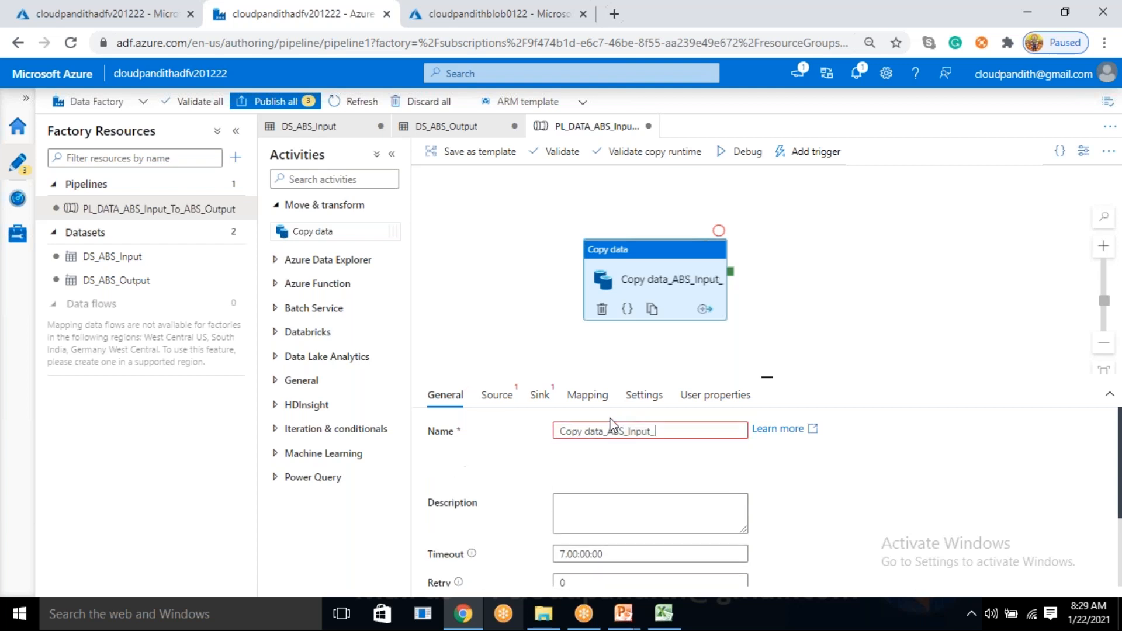
pyautogui.write('_to_')
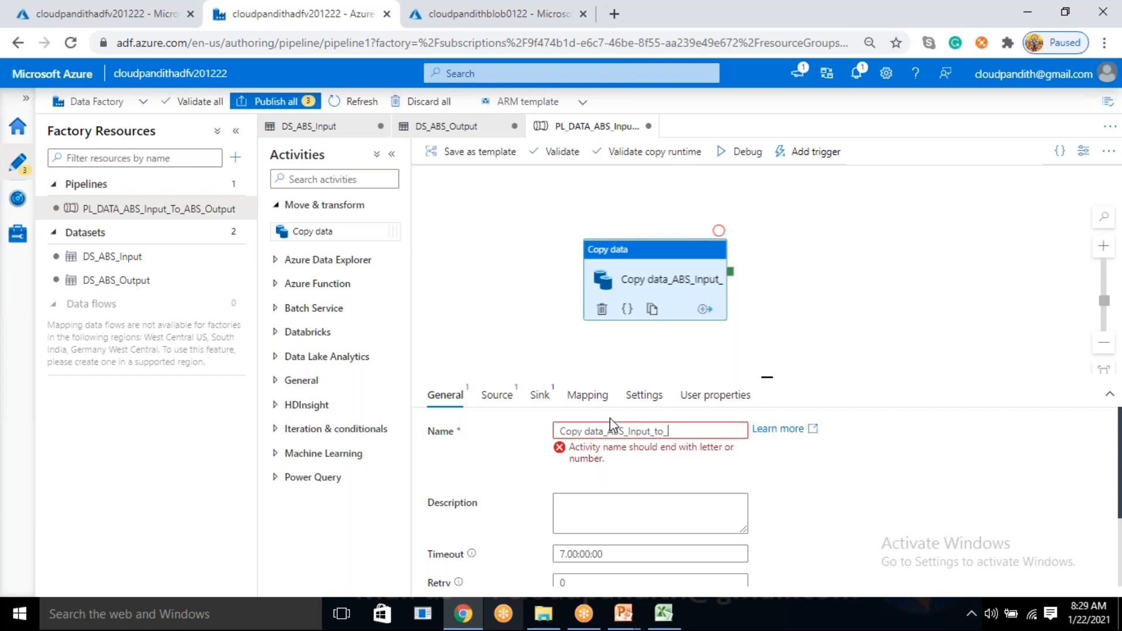
pyautogui.write('ABS')
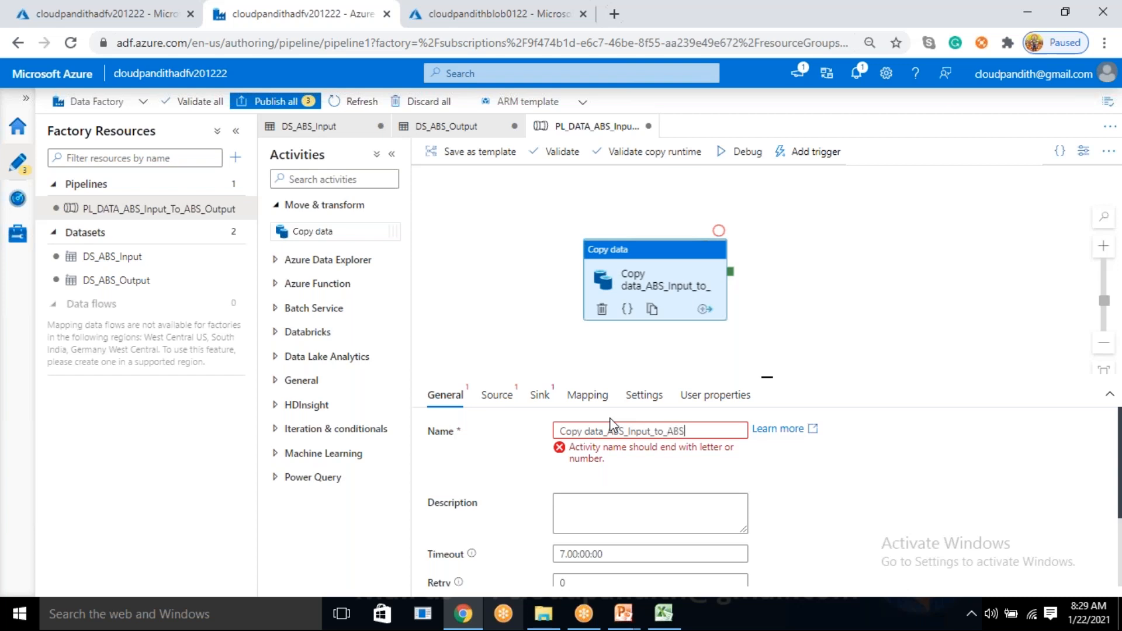
pyautogui.write('_OPu')
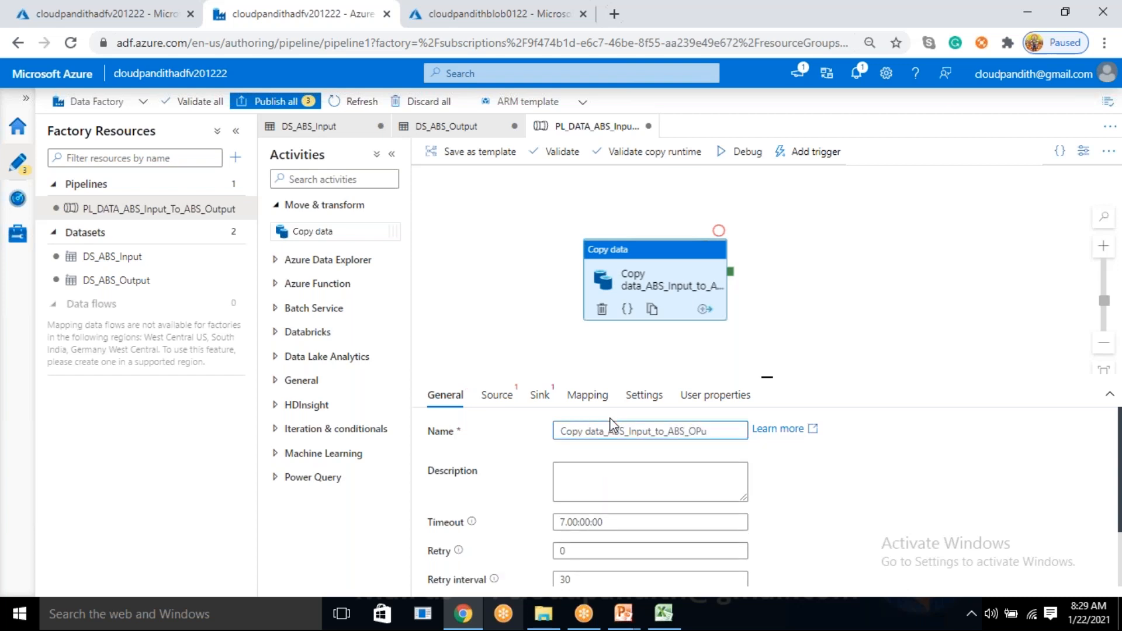
pyautogui.press('BackSpace')
pyautogui.press('BackSpace')
pyautogui.write('utput')
pyautogui.press('BackSpace')
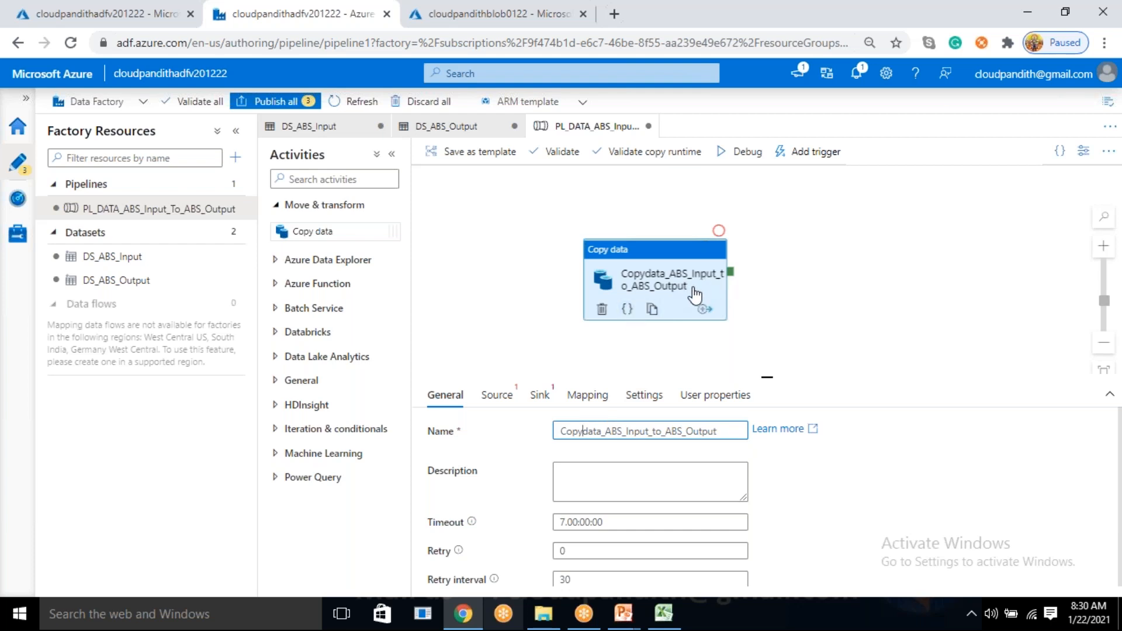
pyautogui.moveTo(690, 279); pyautogui.dragTo(710, 251)
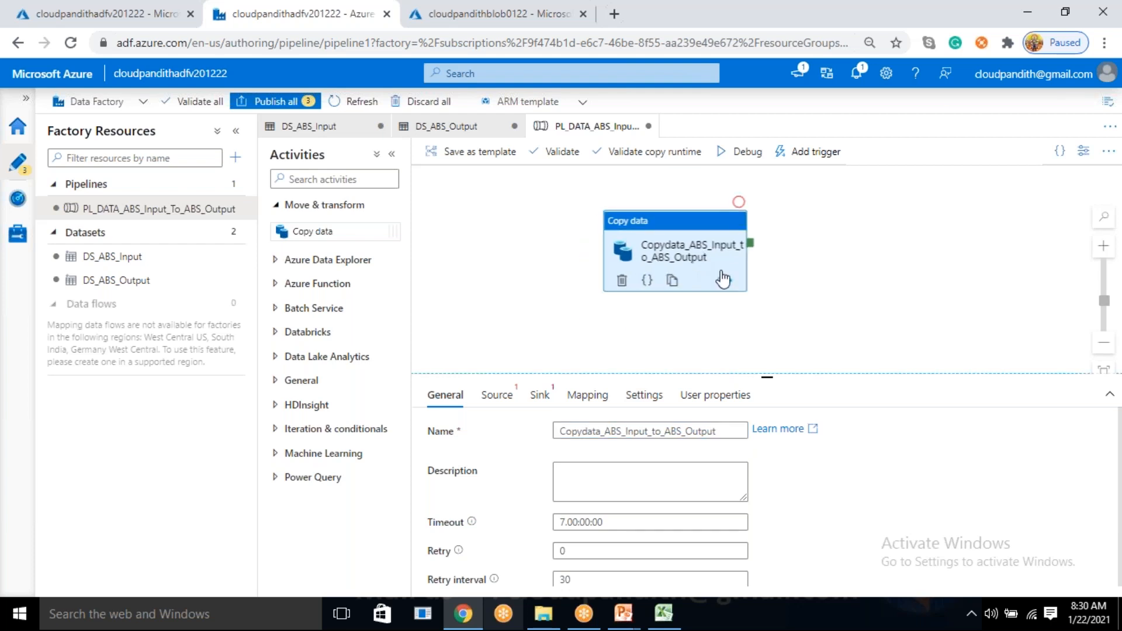
# Set the copy activity's source dataset to DS_ABS_Input and its sink dataset to DS_ABS_Output.
pyautogui.click(505, 405)
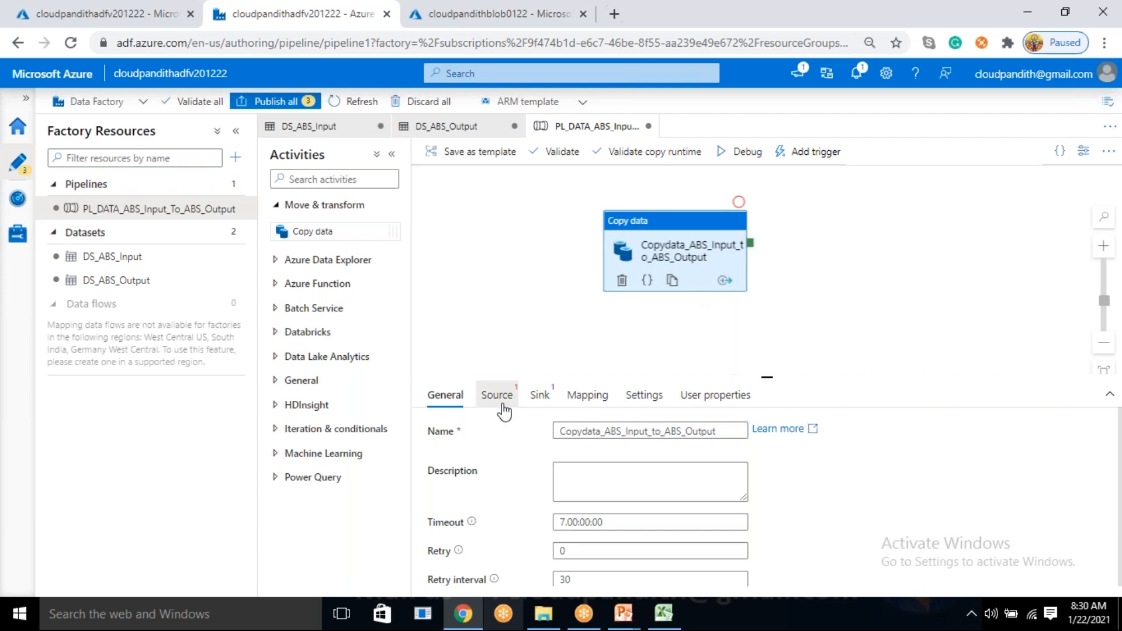
pyautogui.click(625, 432)
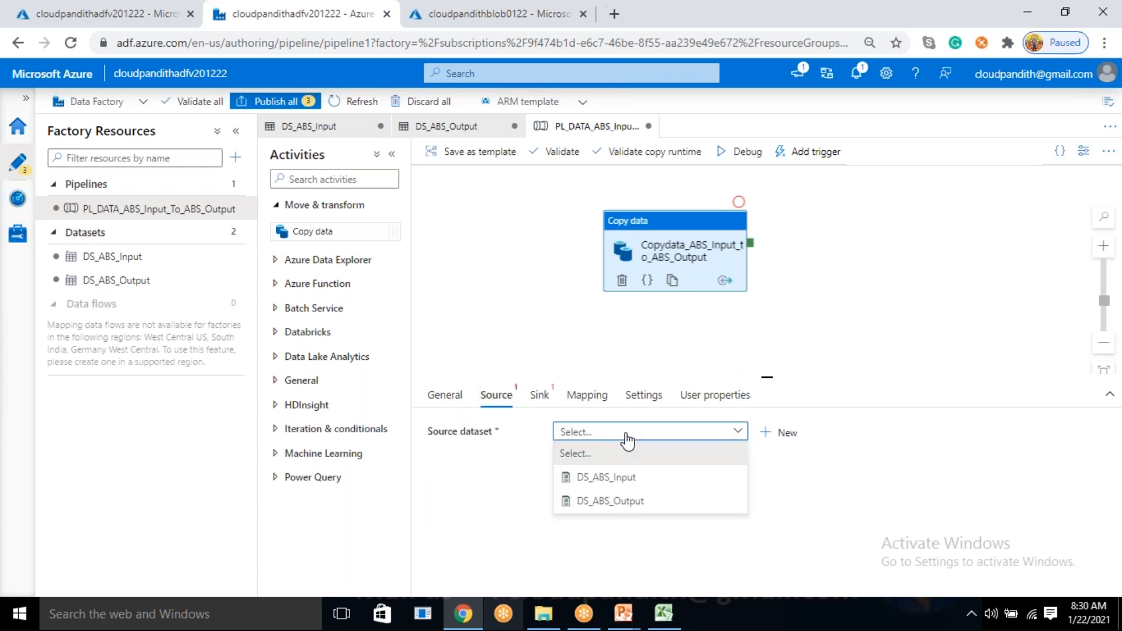
pyautogui.click(620, 482)
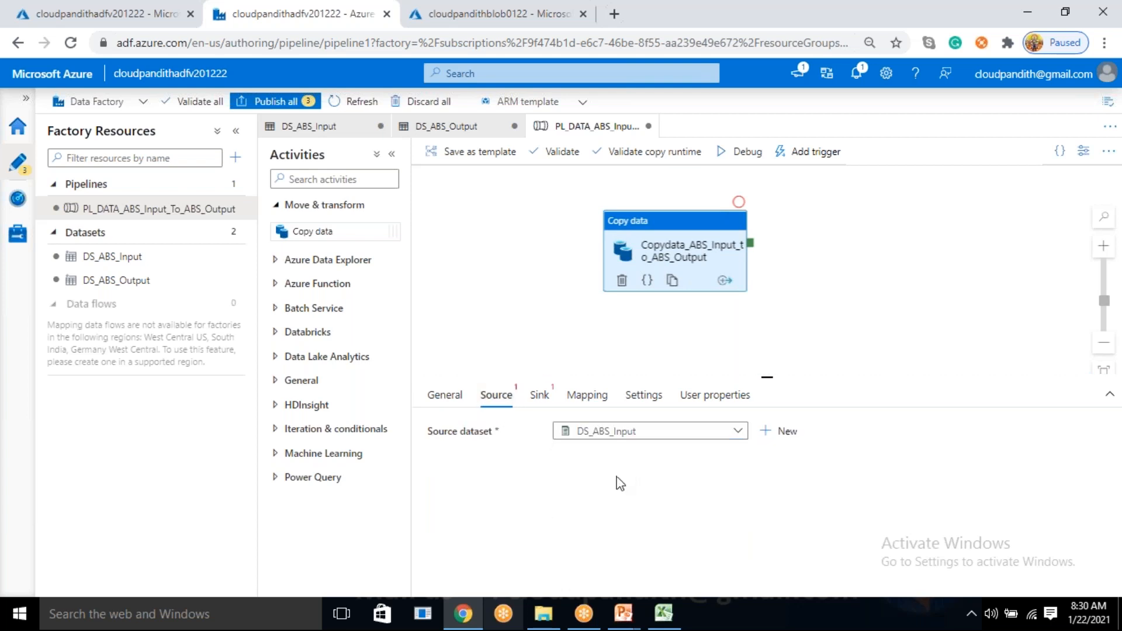
pyautogui.click(539, 396)
pyautogui.click(608, 433)
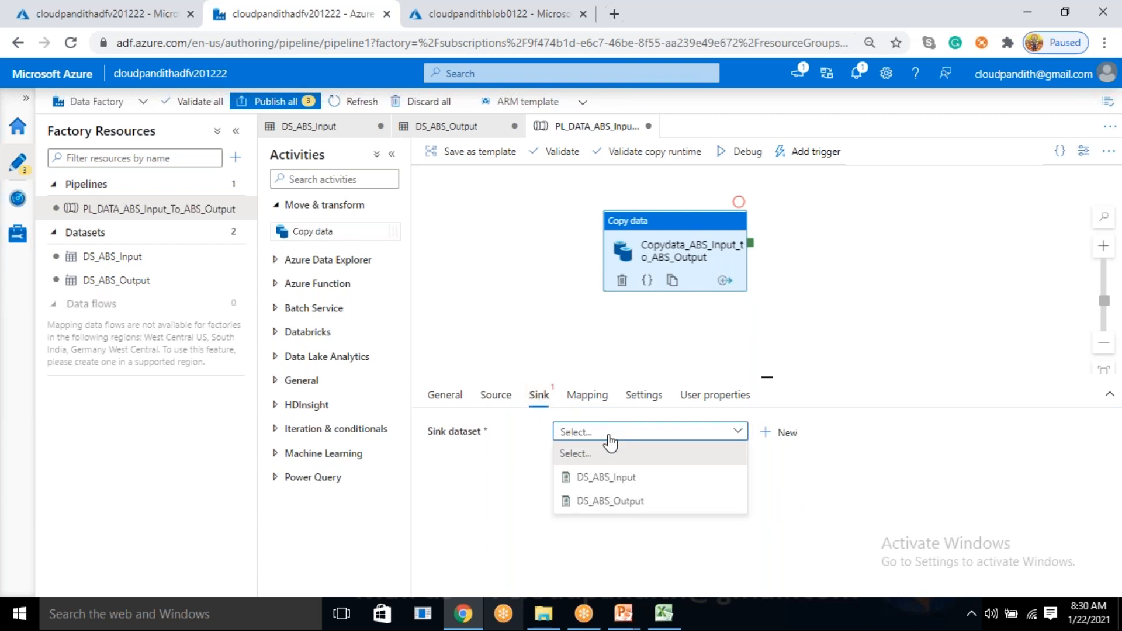
pyautogui.click(614, 503)
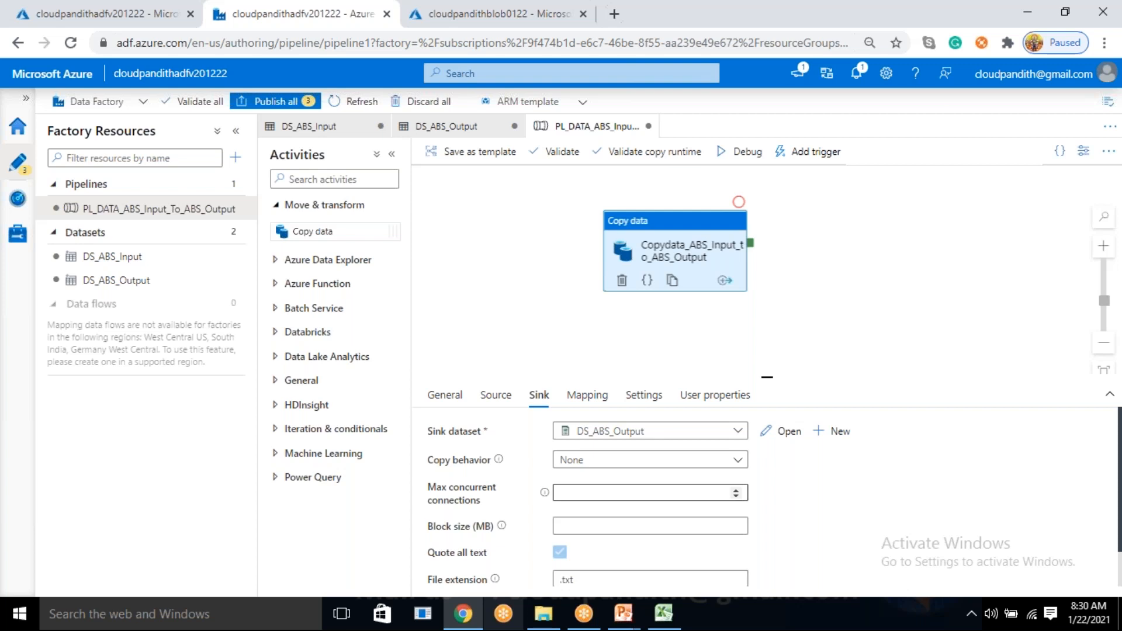
# Review the source and sink settings of the copy activity.
pyautogui.click(496, 397)
pyautogui.click(535, 400)
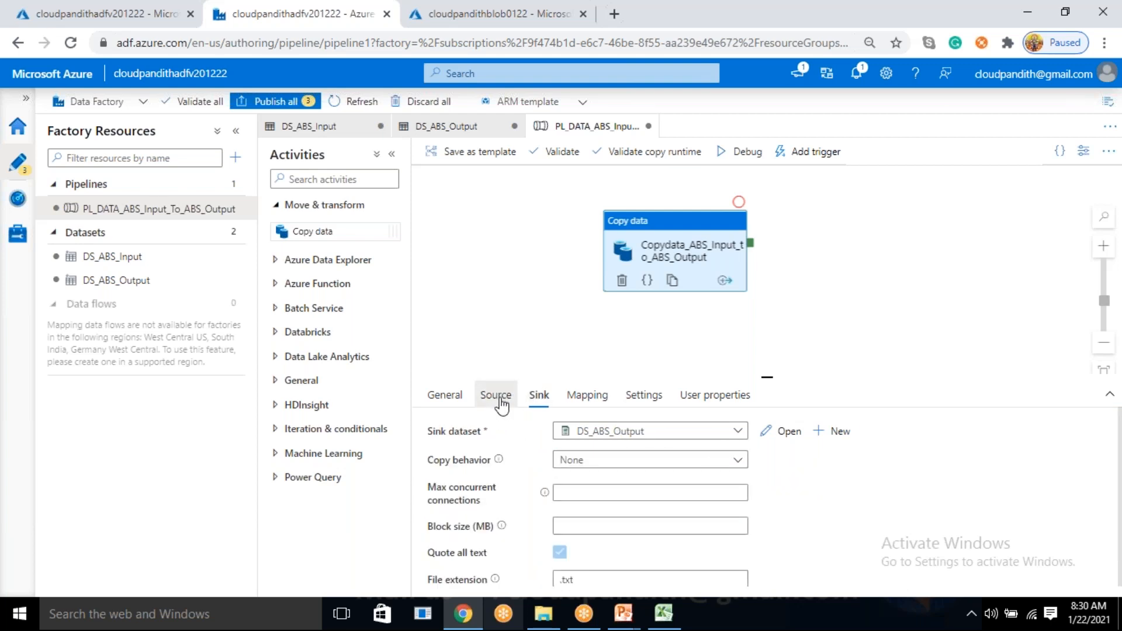
pyautogui.click(497, 399)
pyautogui.click(766, 453)
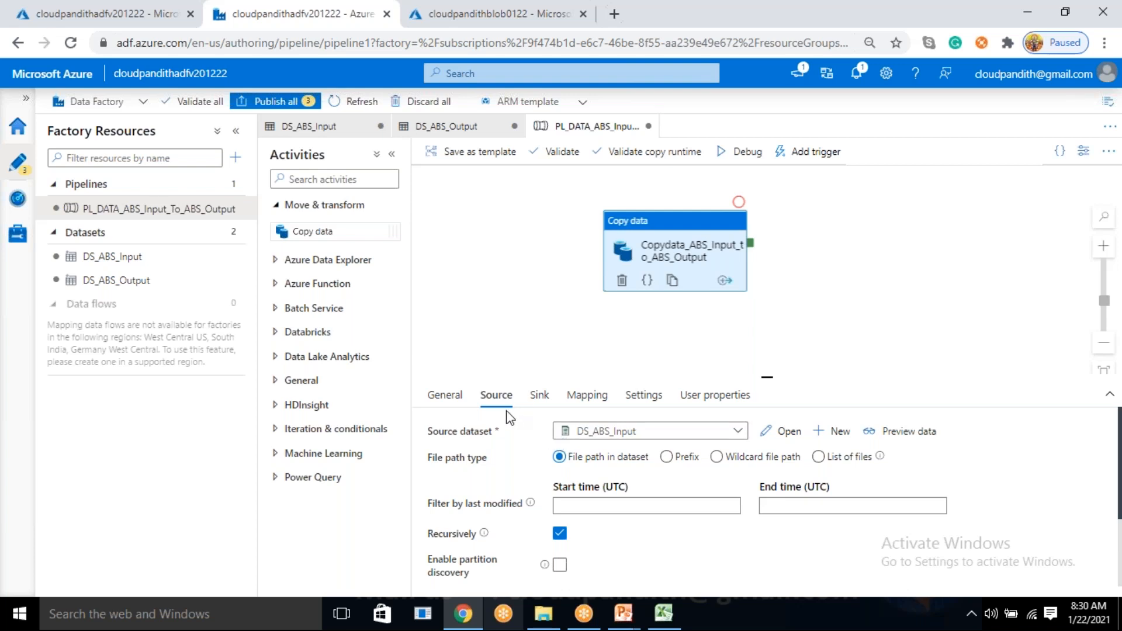
pyautogui.click(548, 401)
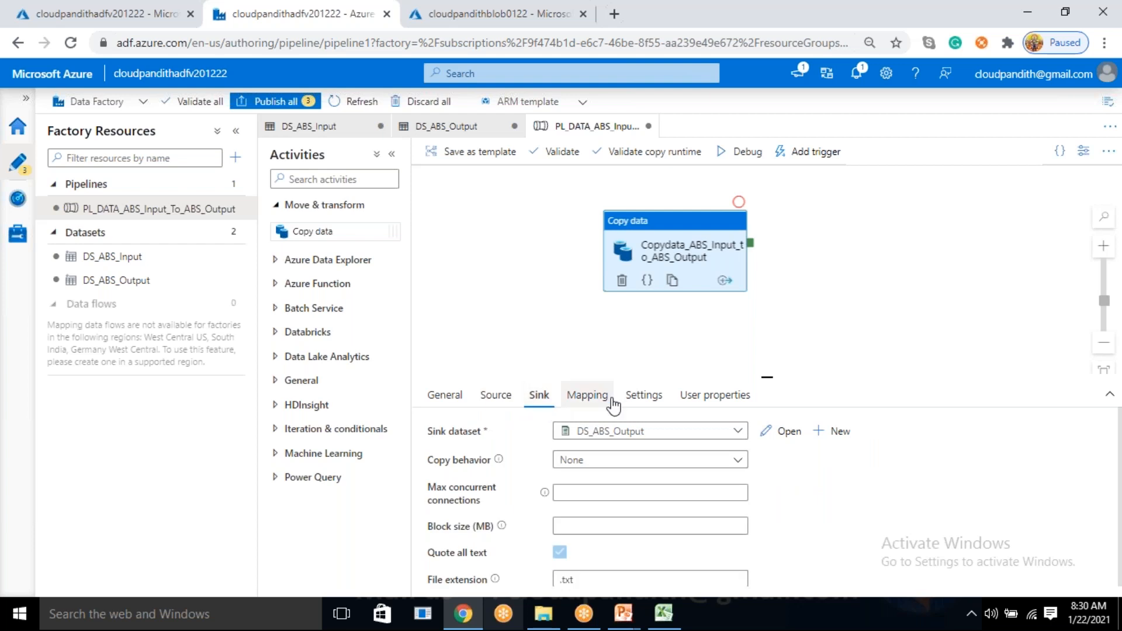
pyautogui.click(515, 395)
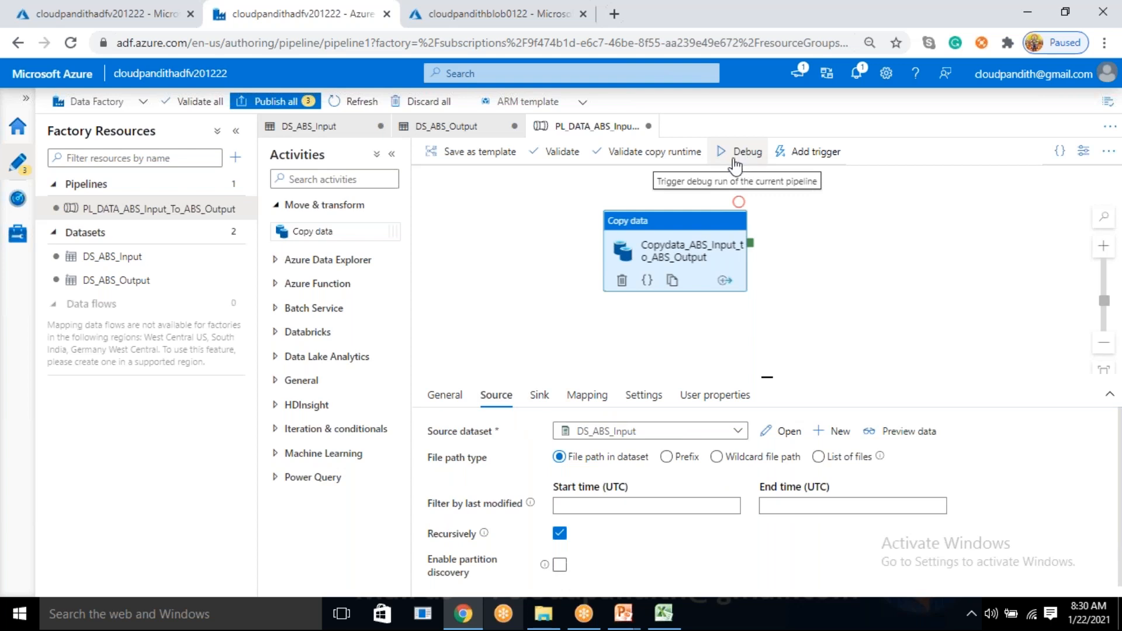
pyautogui.click(739, 203)
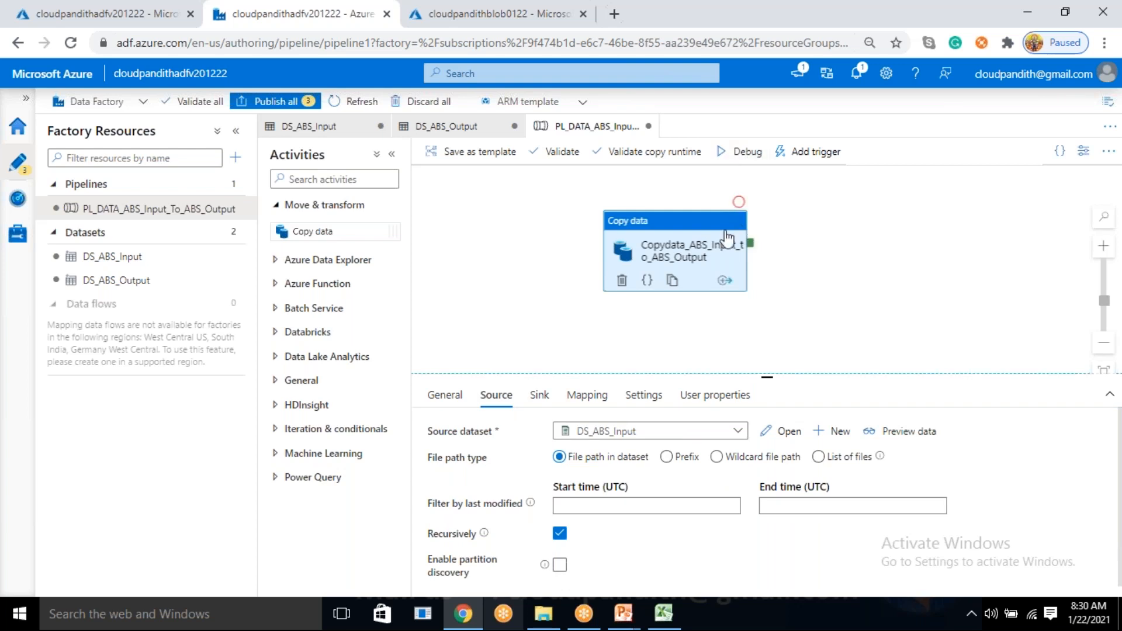
# Add a Wait activity ahead of the copy activity and link its success output to the copy activity.
pyautogui.click(304, 382)
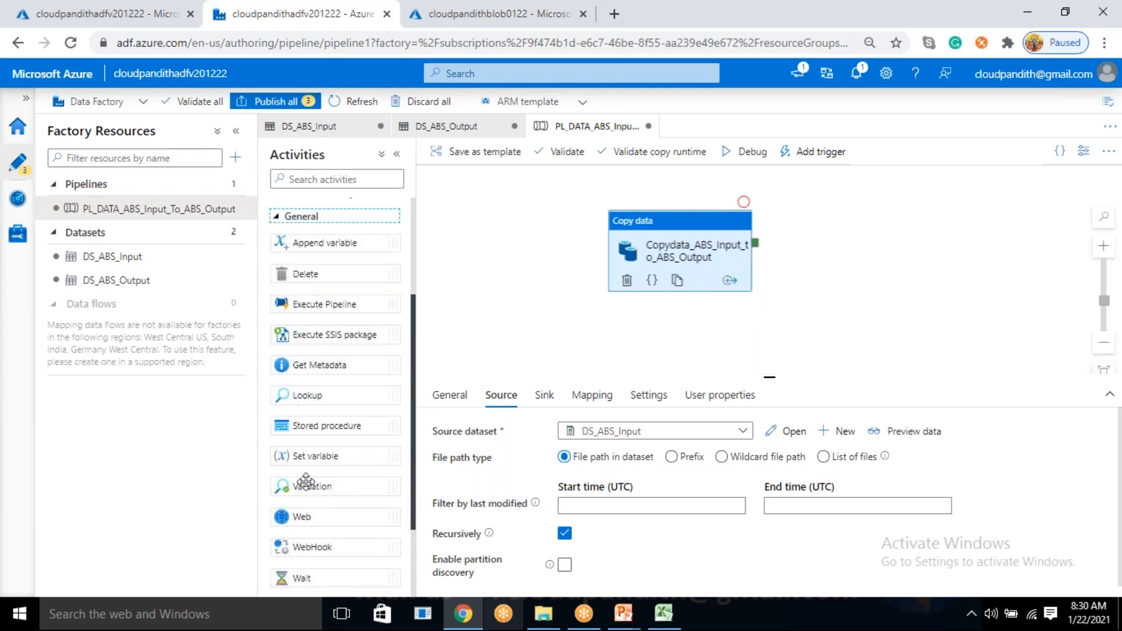
pyautogui.scroll(-1, 302, 483)
pyautogui.moveTo(302, 465); pyautogui.dragTo(517, 251)
pyautogui.moveTo(662, 239); pyautogui.dragTo(762, 232)
pyautogui.moveTo(484, 267); pyautogui.dragTo(572, 279)
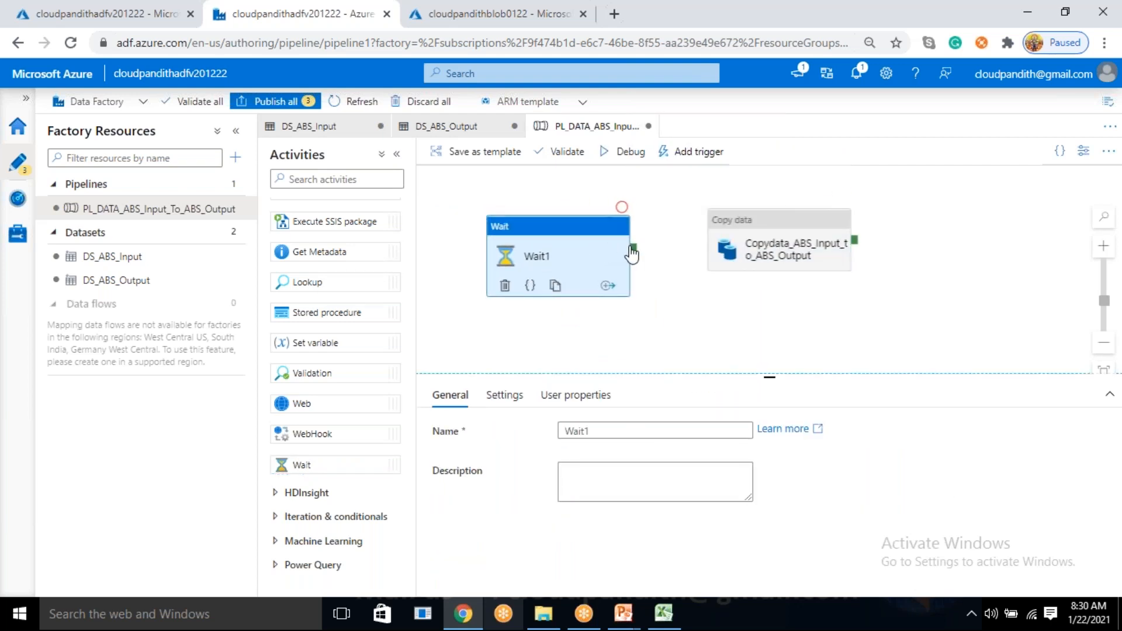
pyautogui.moveTo(633, 248); pyautogui.dragTo(768, 255)
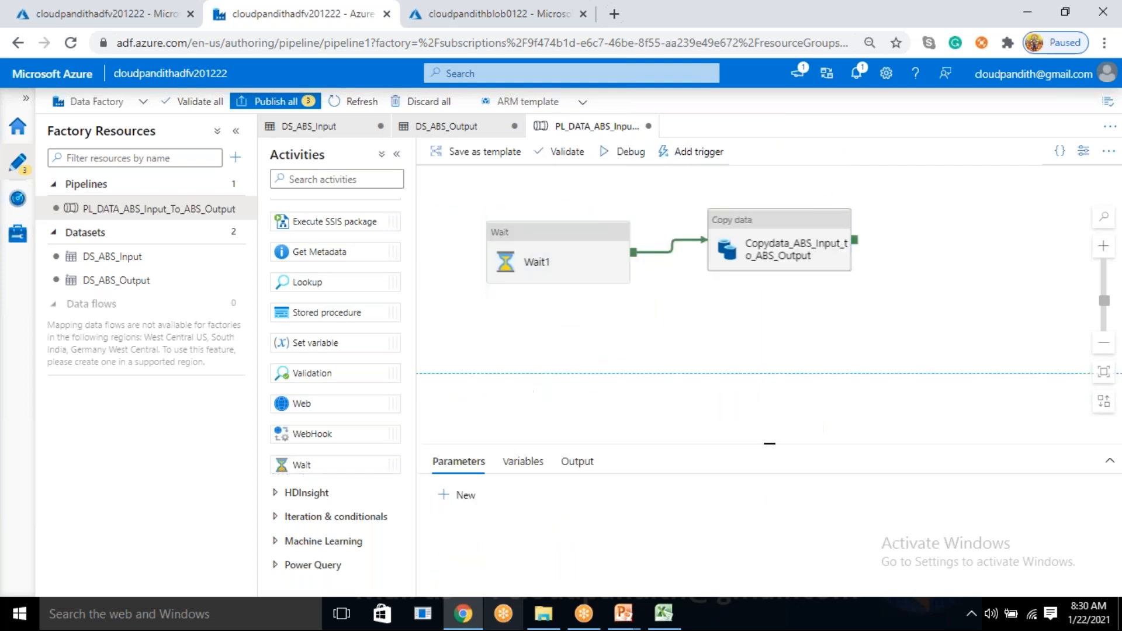
pyautogui.click(579, 251)
pyautogui.click(624, 209)
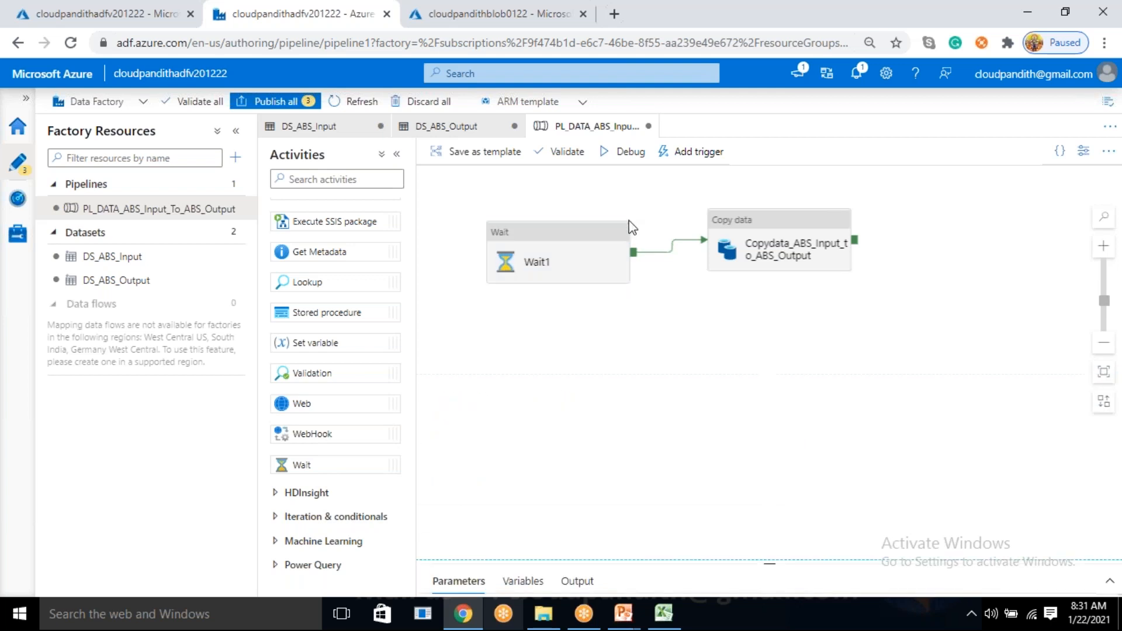
# Set the wait time of the Wait1 activity to 10 seconds.
pyautogui.click(609, 240)
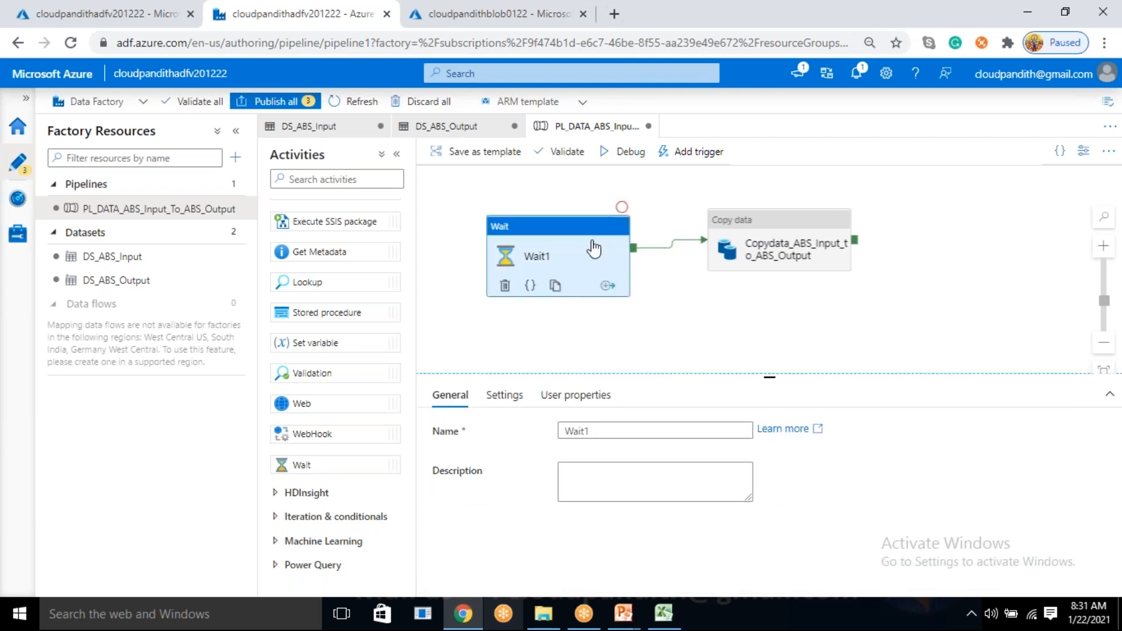
pyautogui.click(504, 395)
pyautogui.doubleClick(570, 424)
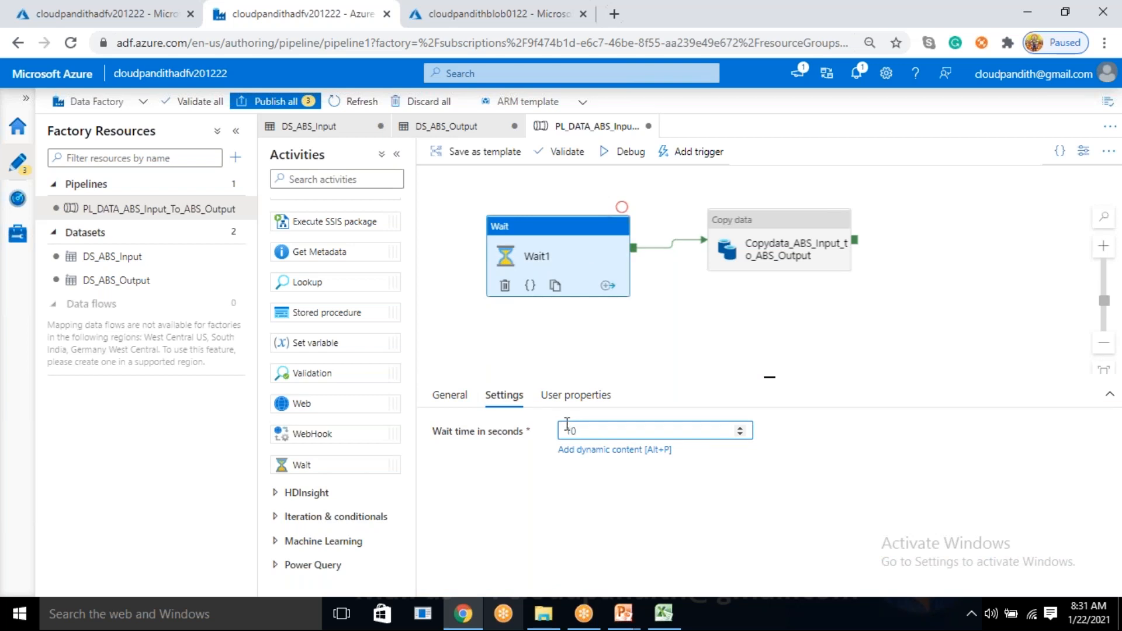
pyautogui.moveTo(581, 432); pyautogui.dragTo(562, 436)
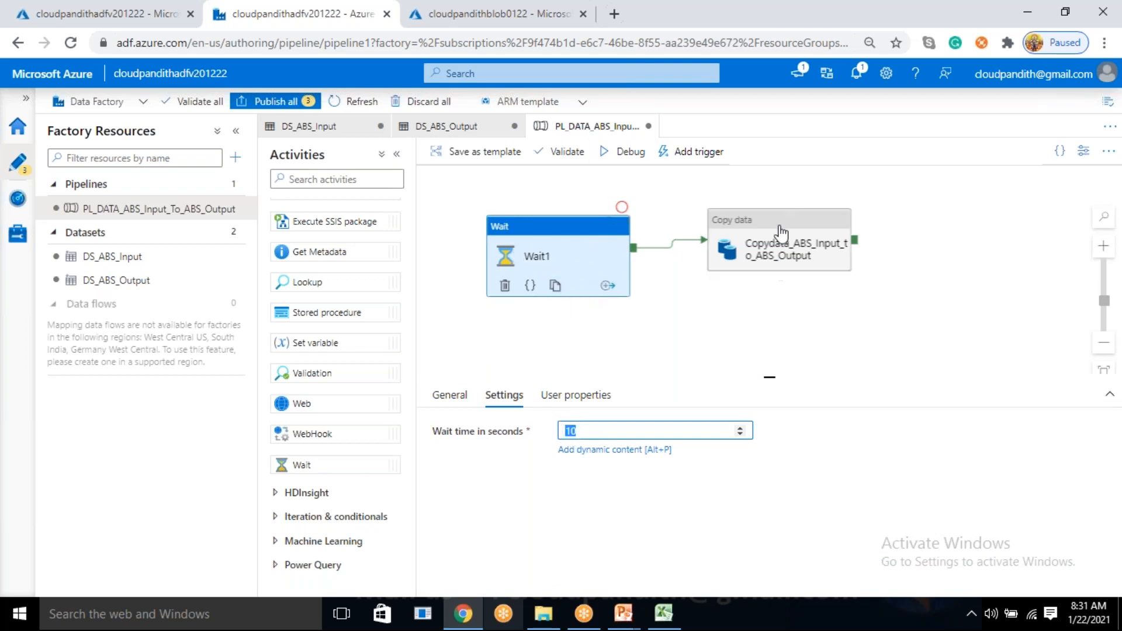
# Set a breakpoint on the Wait1 activity and debug the pipeline up to it, checking the run duration in the output.
pyautogui.click(622, 208)
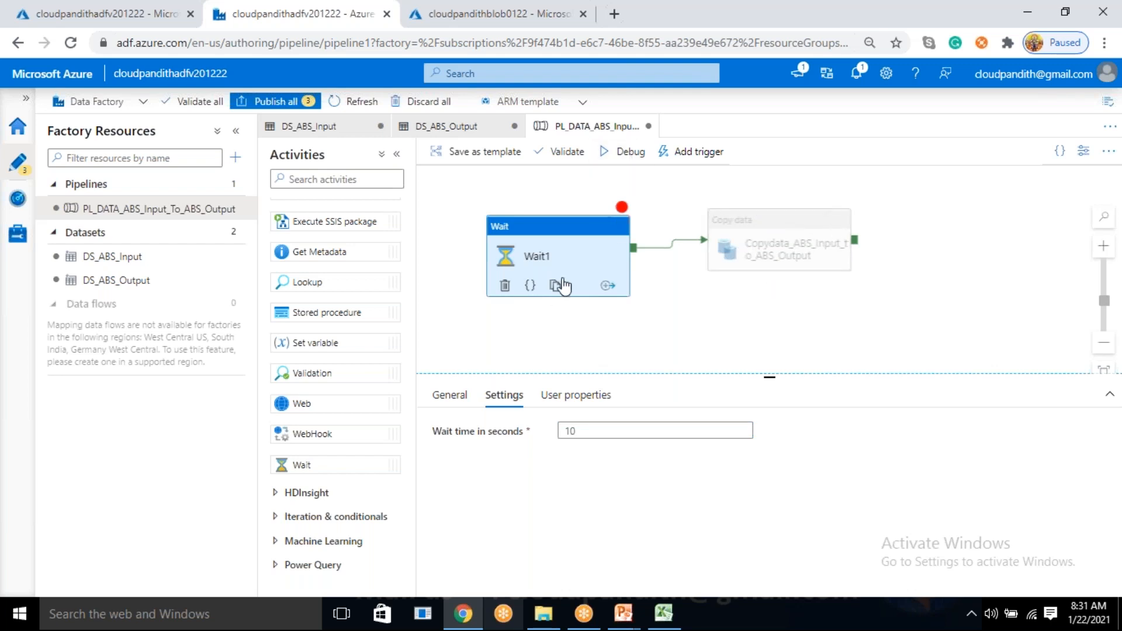
pyautogui.click(624, 154)
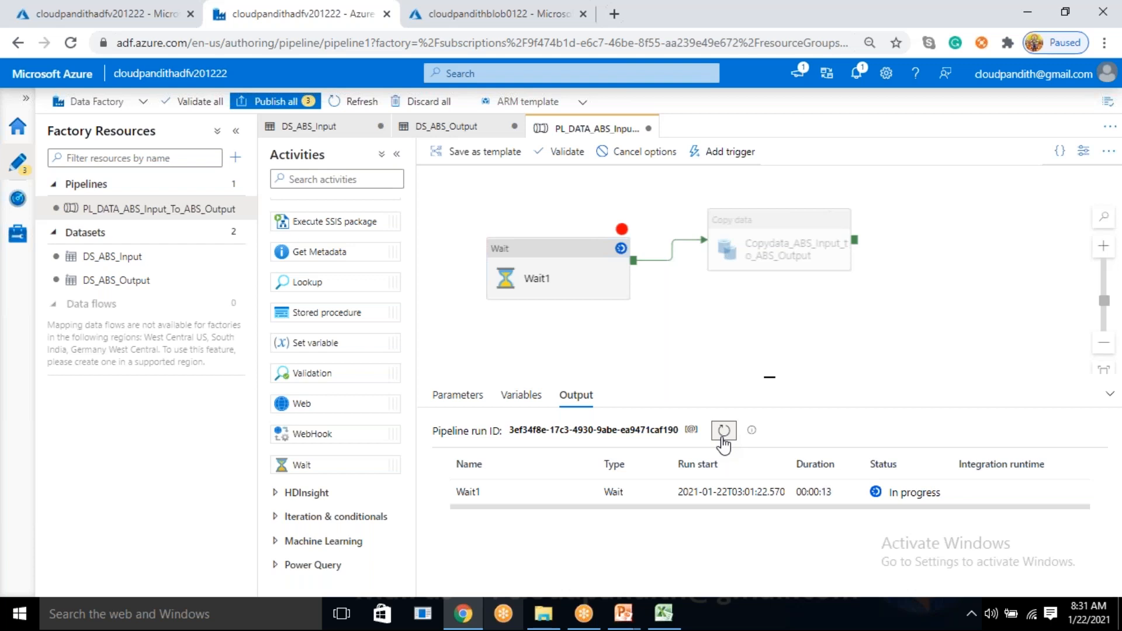
pyautogui.click(563, 272)
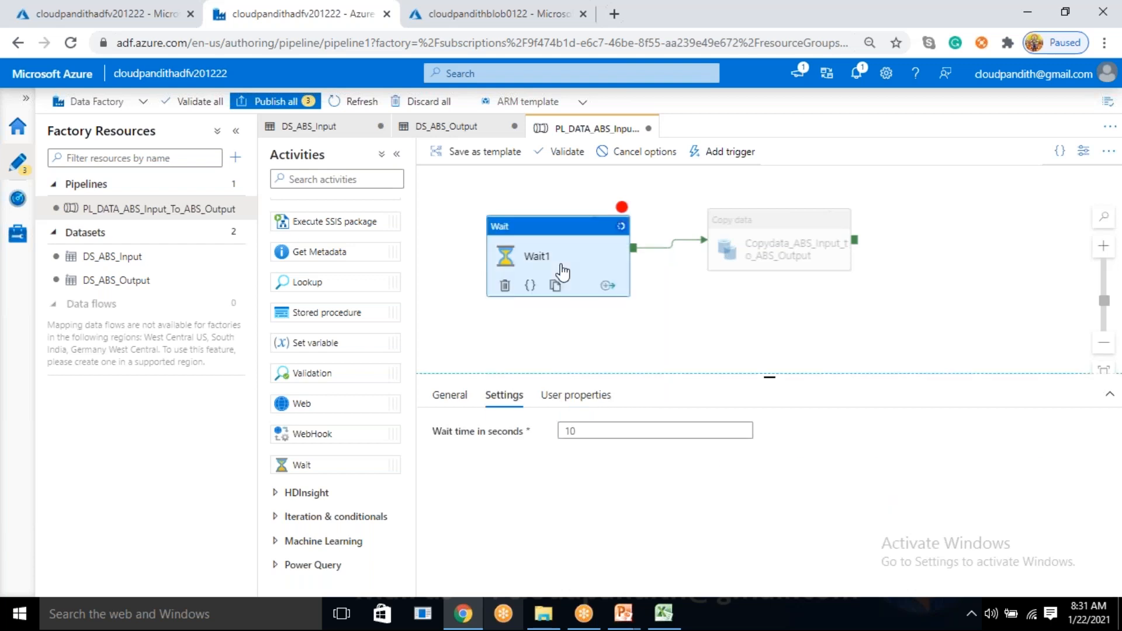
pyautogui.click(696, 288)
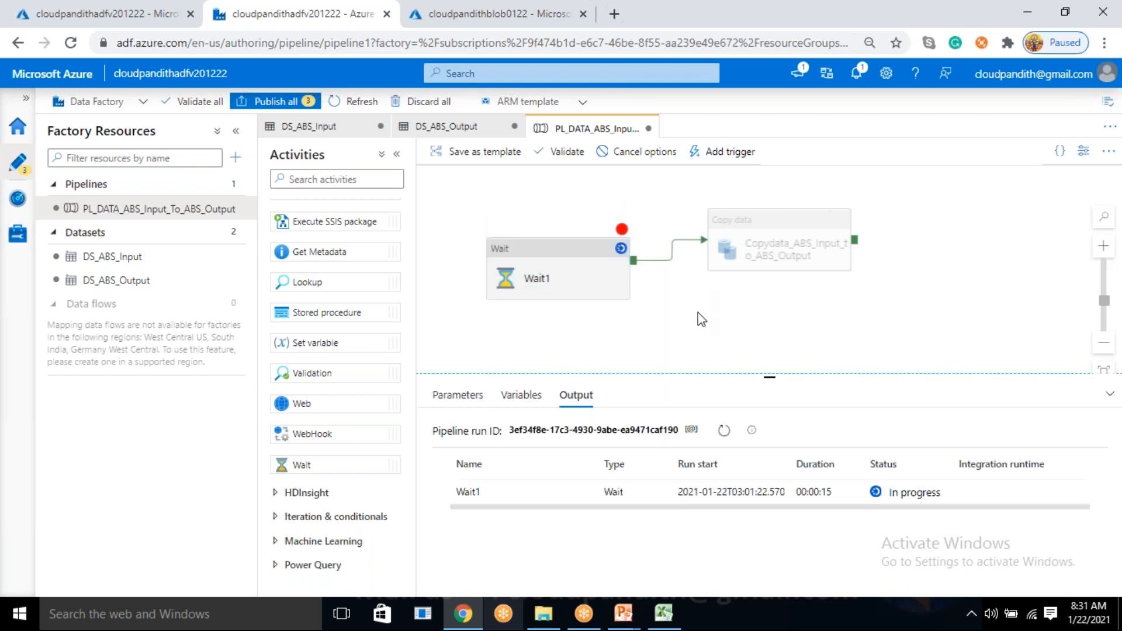
pyautogui.click(728, 435)
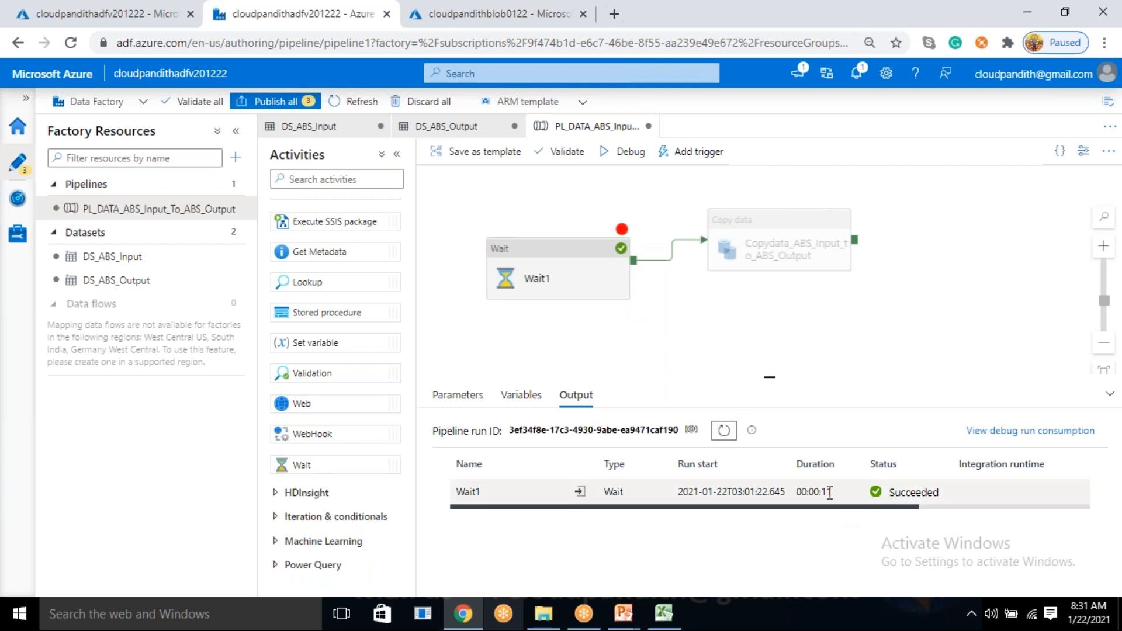
pyautogui.moveTo(831, 493); pyautogui.dragTo(827, 493)
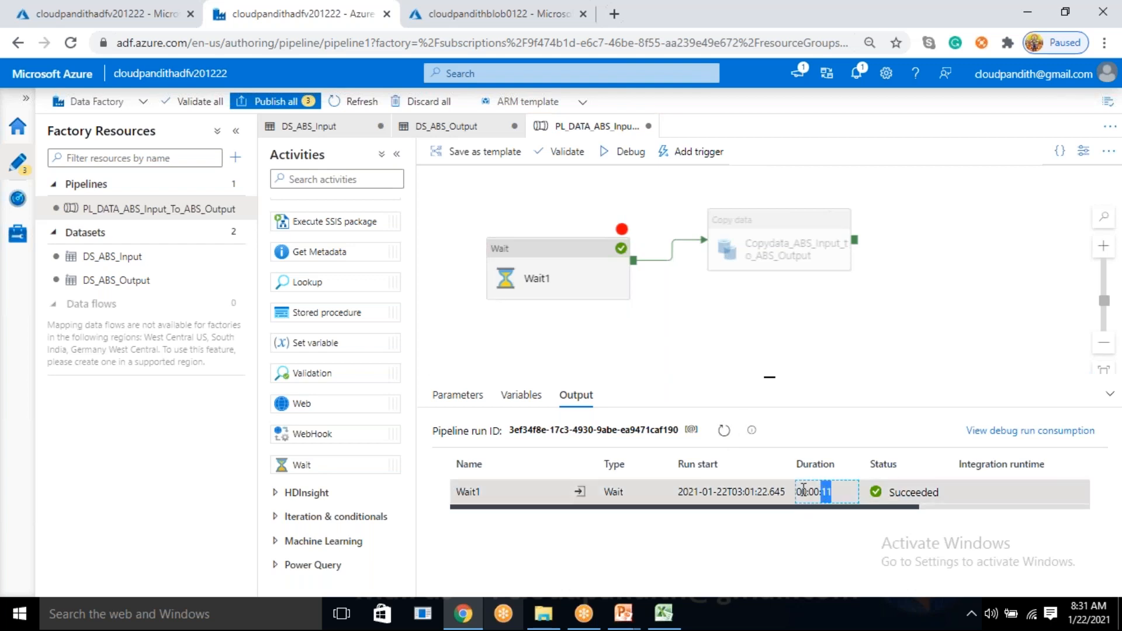
pyautogui.click(568, 278)
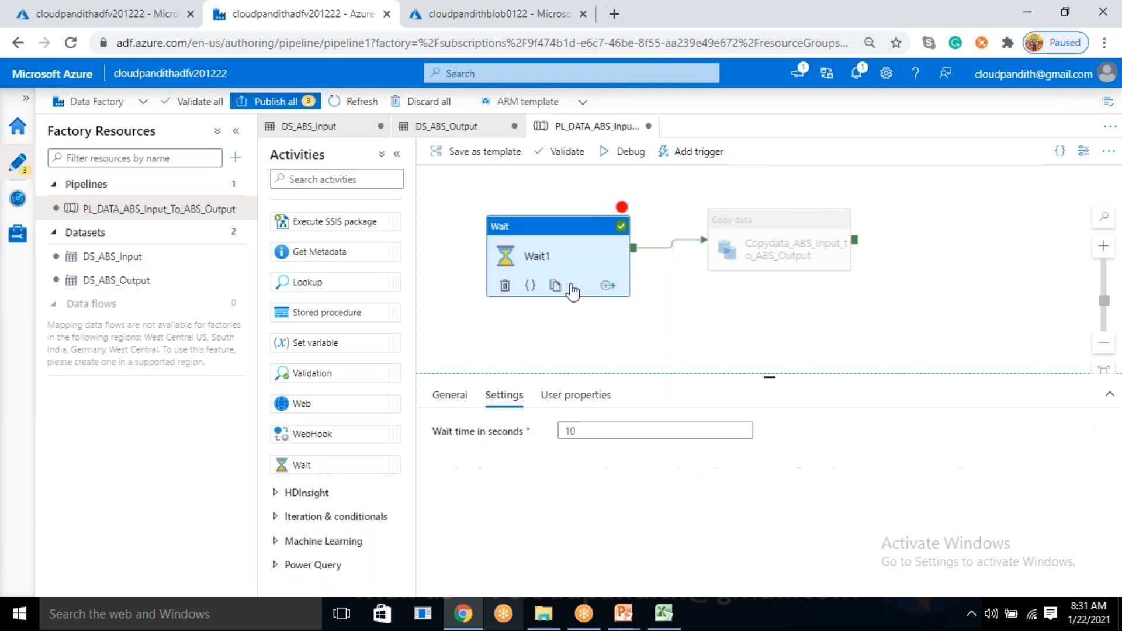
pyautogui.click(646, 359)
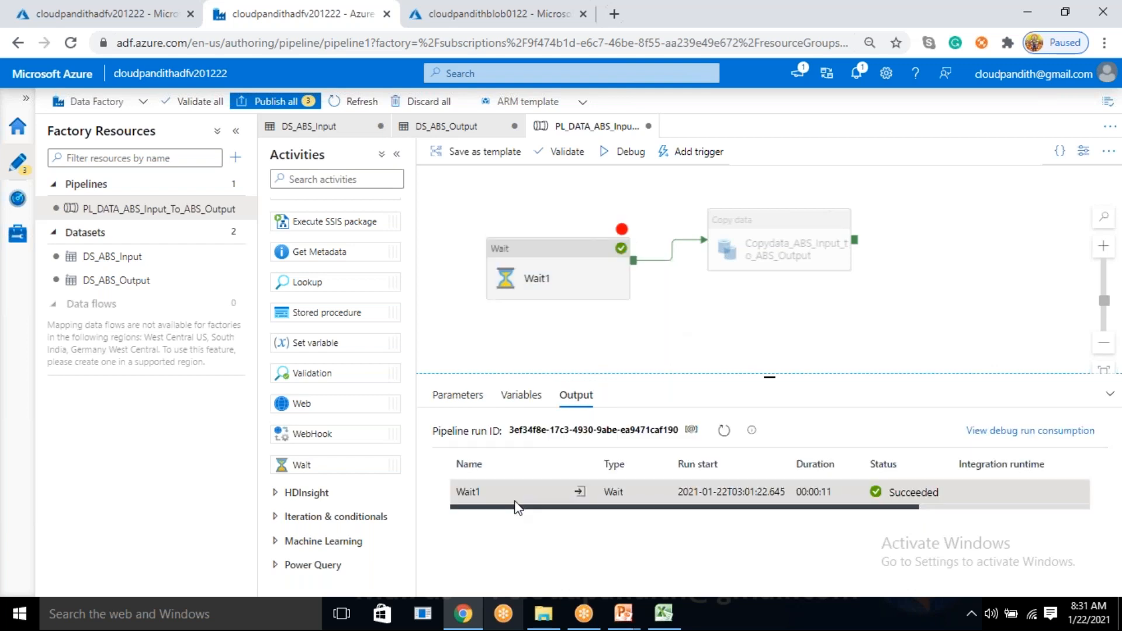
# Set the Wait1 activity's wait time to 5 seconds and debug the pipeline up to the breakpoint again.
pyautogui.click(562, 287)
pyautogui.doubleClick(589, 430)
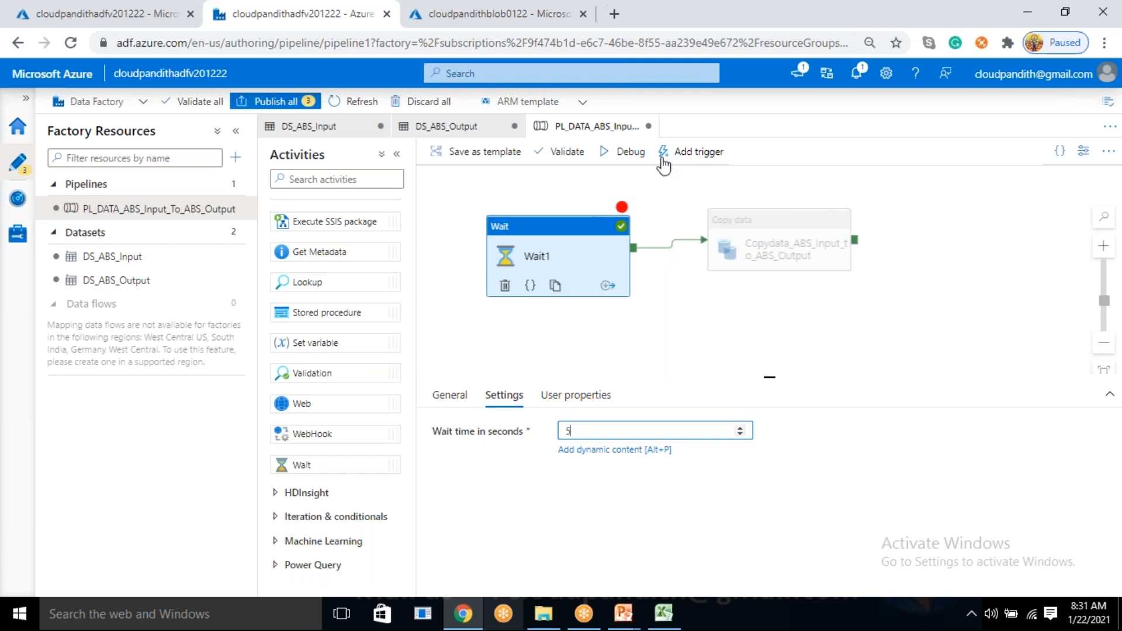
pyautogui.click(642, 154)
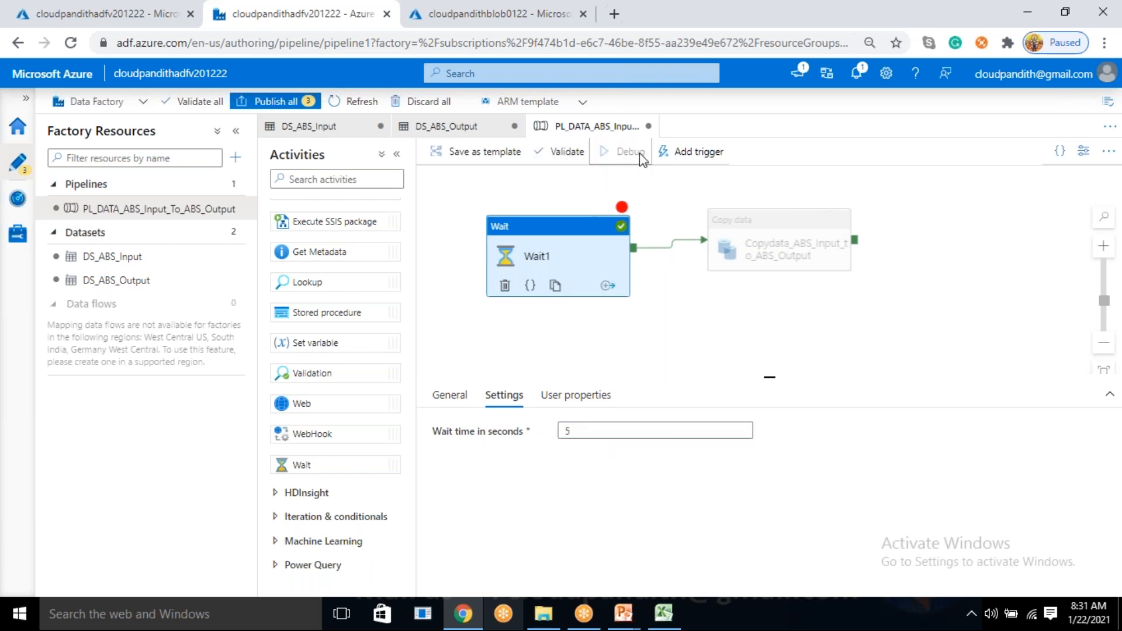
pyautogui.click(709, 350)
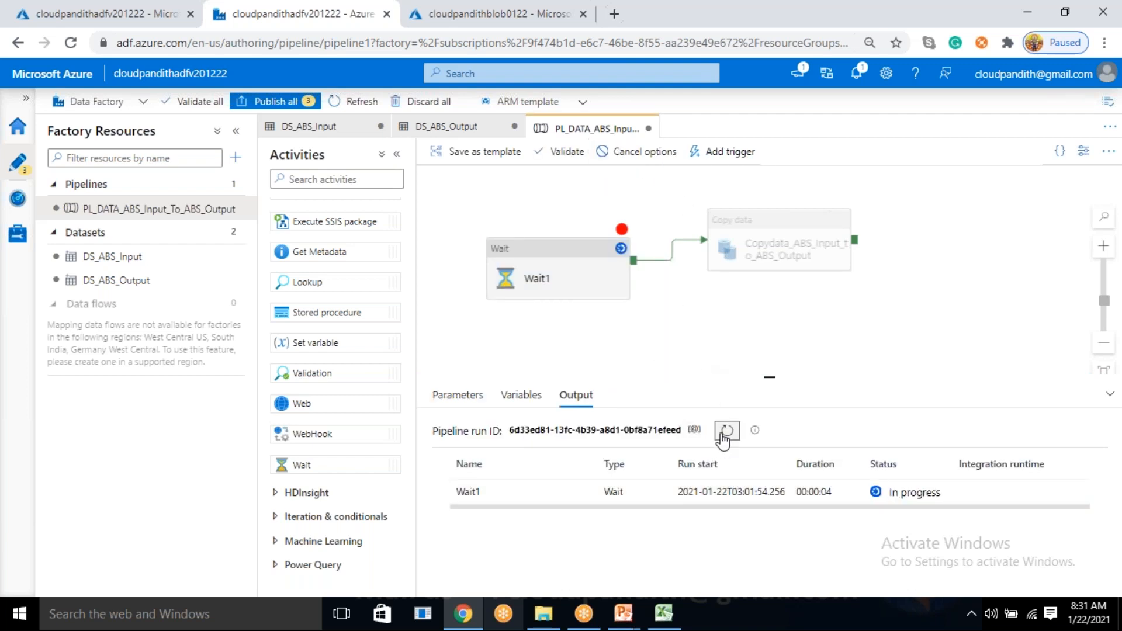
pyautogui.click(792, 16)
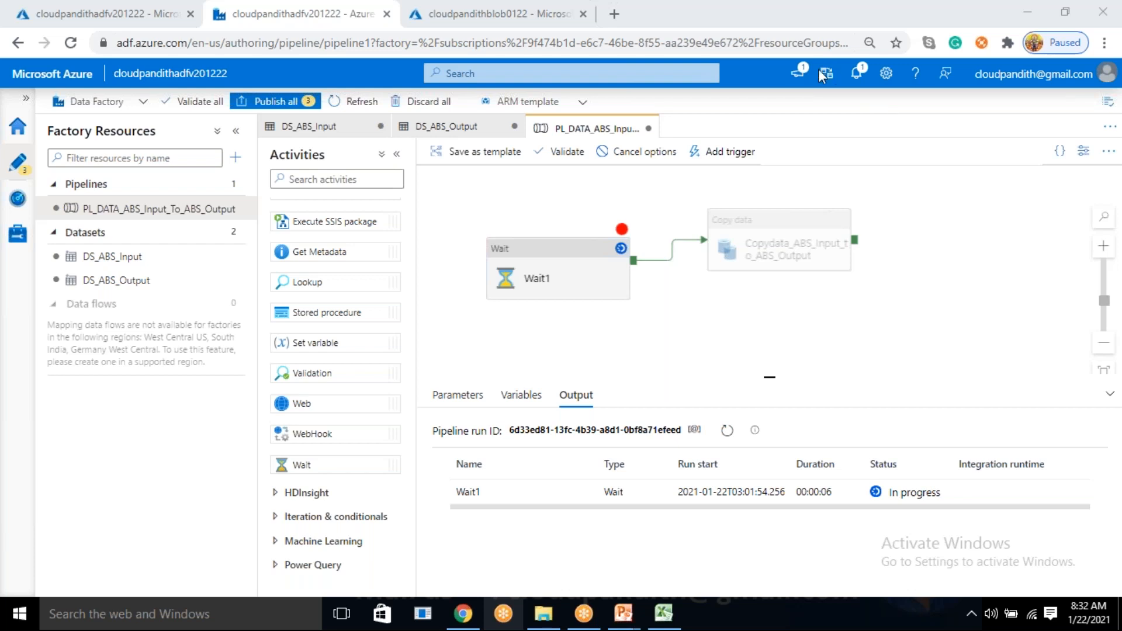
pyautogui.click(728, 431)
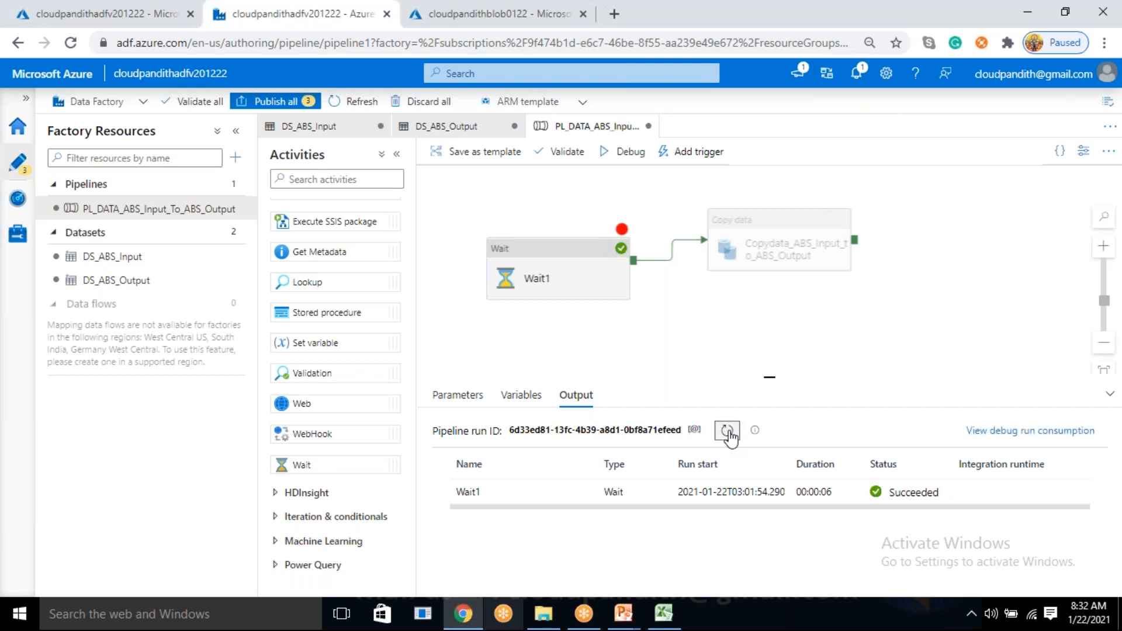
pyautogui.moveTo(832, 493); pyautogui.dragTo(797, 493)
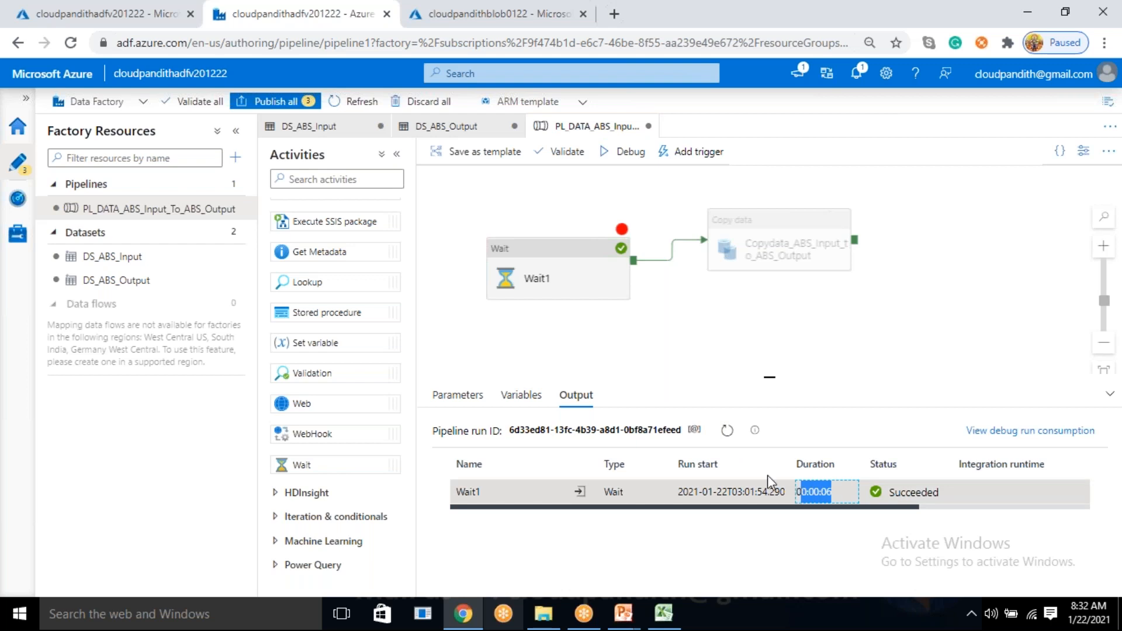
# Remove the breakpoint from the Wait1 activity and try to trigger an immediate run of the pipeline.
pyautogui.click(623, 235)
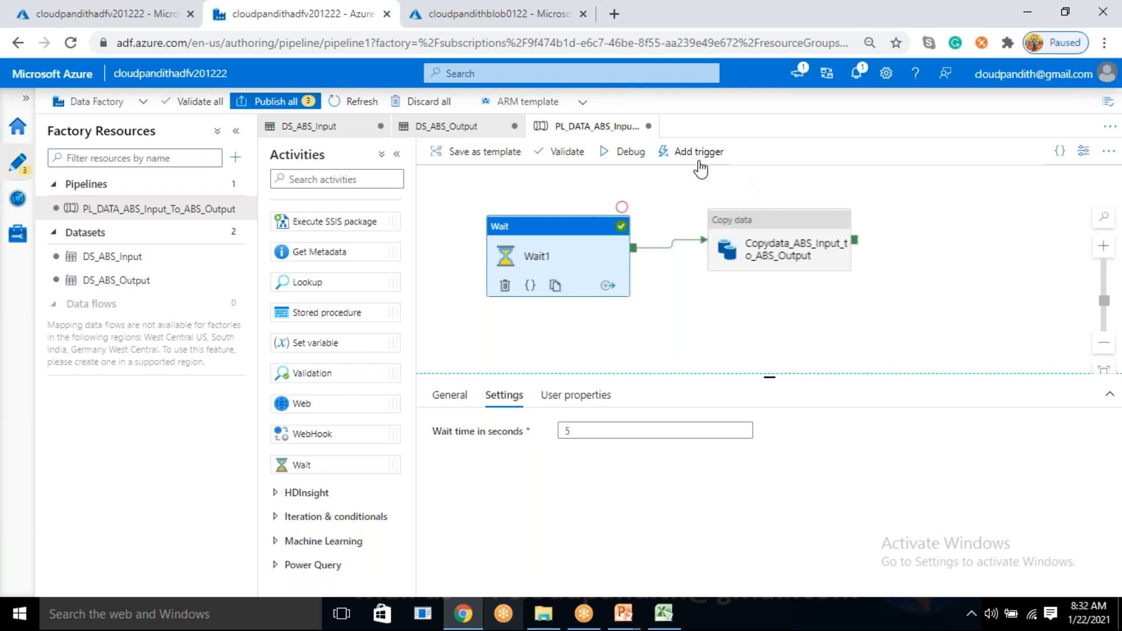
pyautogui.click(682, 154)
pyautogui.click(684, 177)
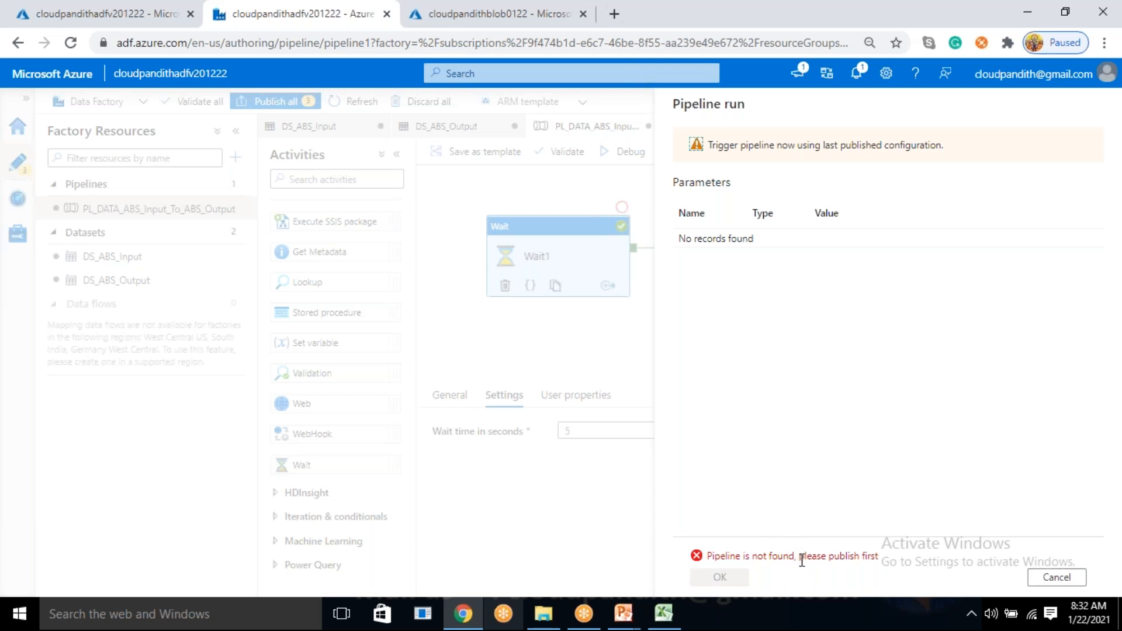
pyautogui.moveTo(707, 560); pyautogui.dragTo(889, 560)
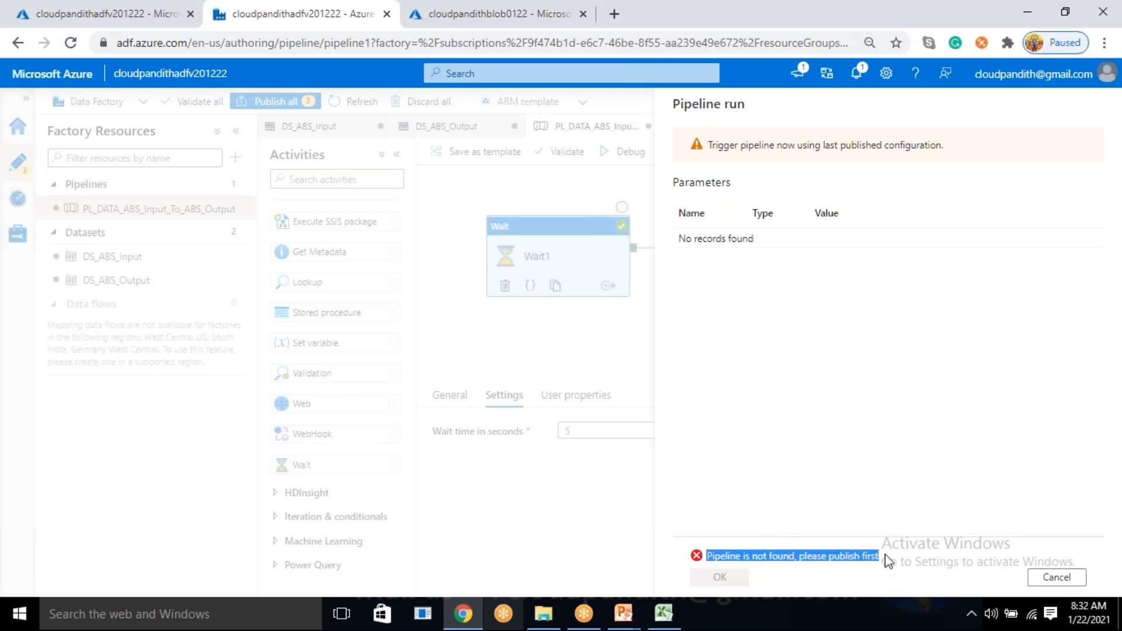
pyautogui.click(1057, 577)
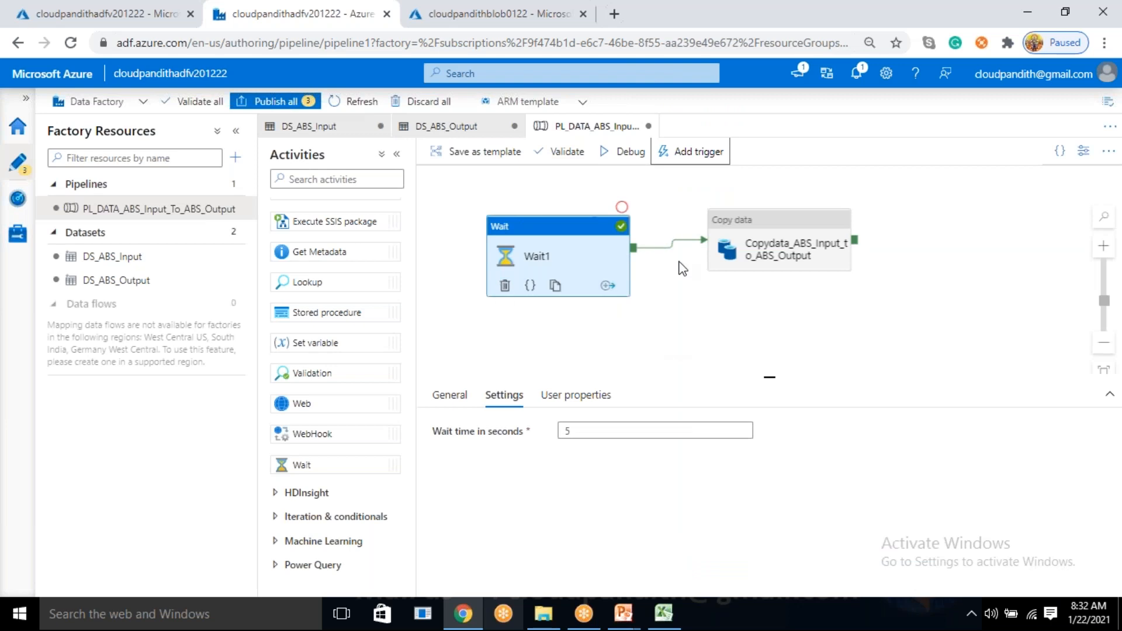
pyautogui.click(688, 161)
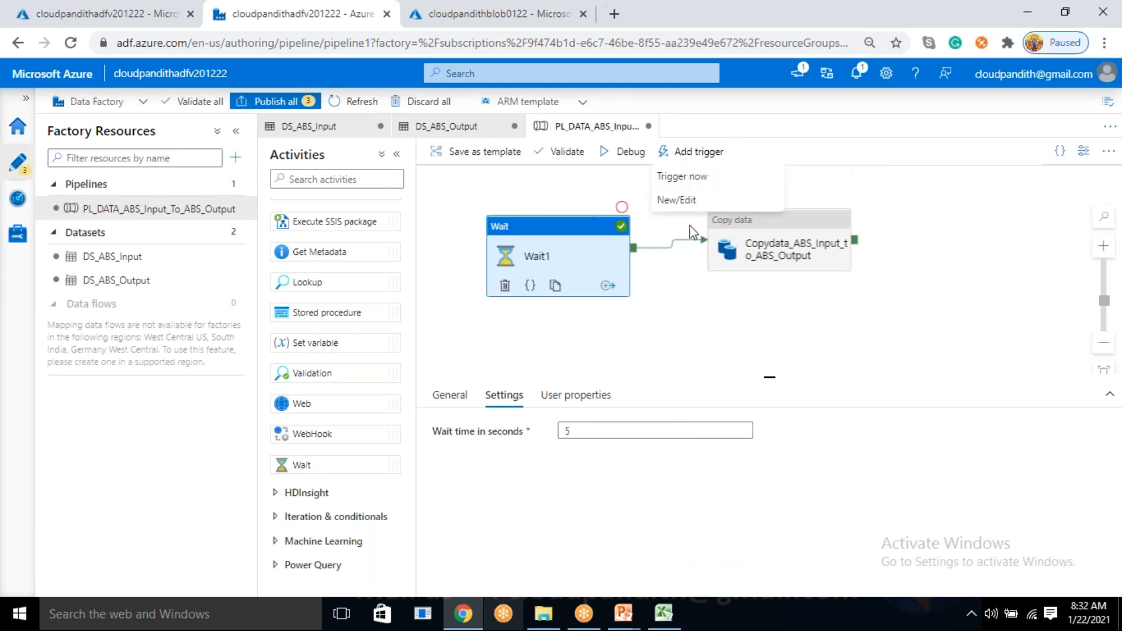
pyautogui.click(677, 304)
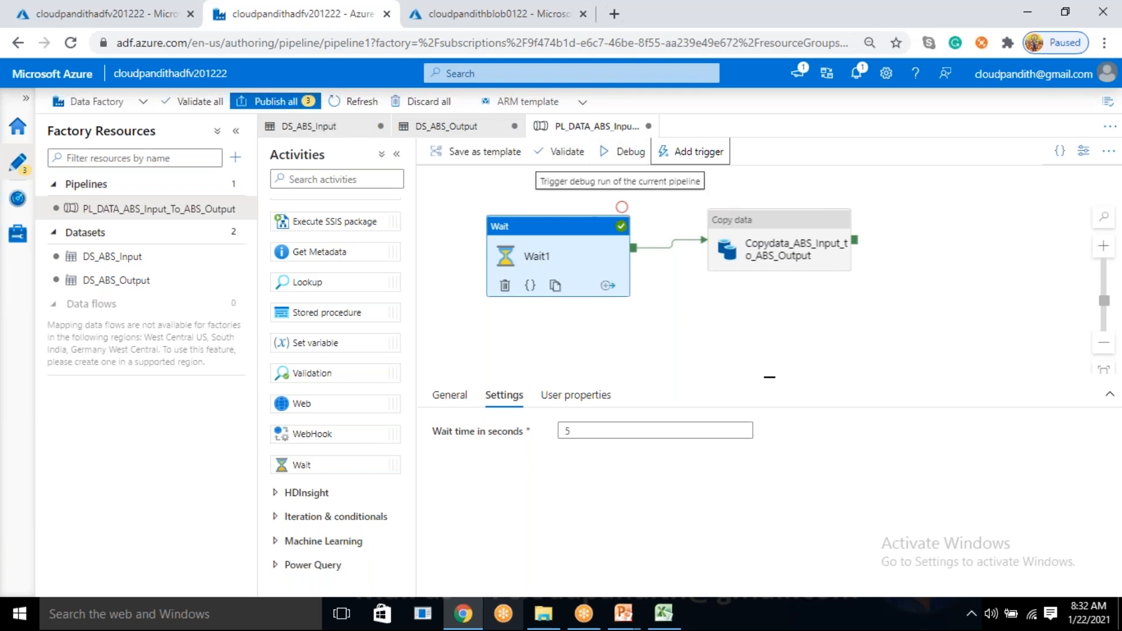
# Debug the full pipeline and inspect the copy activity's input JSON while refreshing the run status.
pyautogui.click(626, 152)
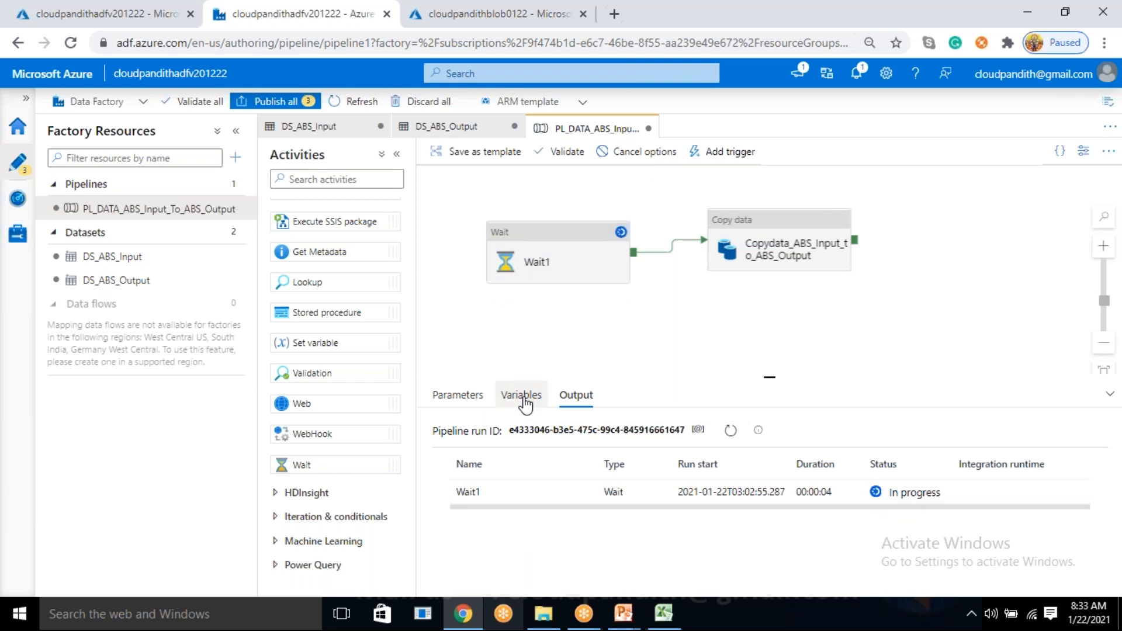
pyautogui.click(729, 432)
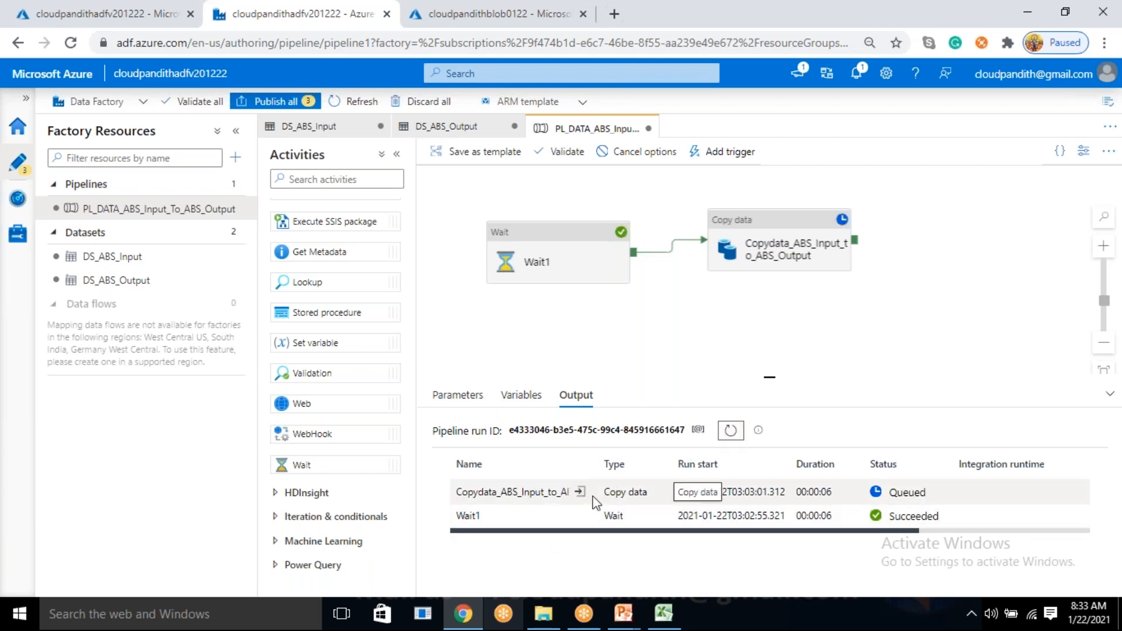
pyautogui.moveTo(590, 499)
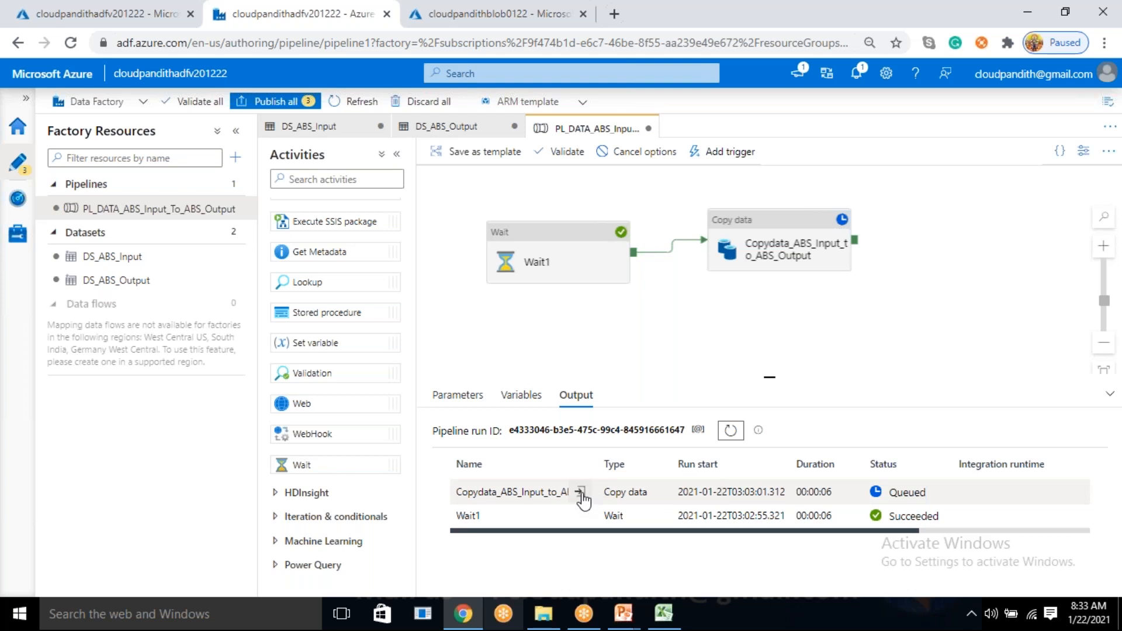
pyautogui.click(580, 494)
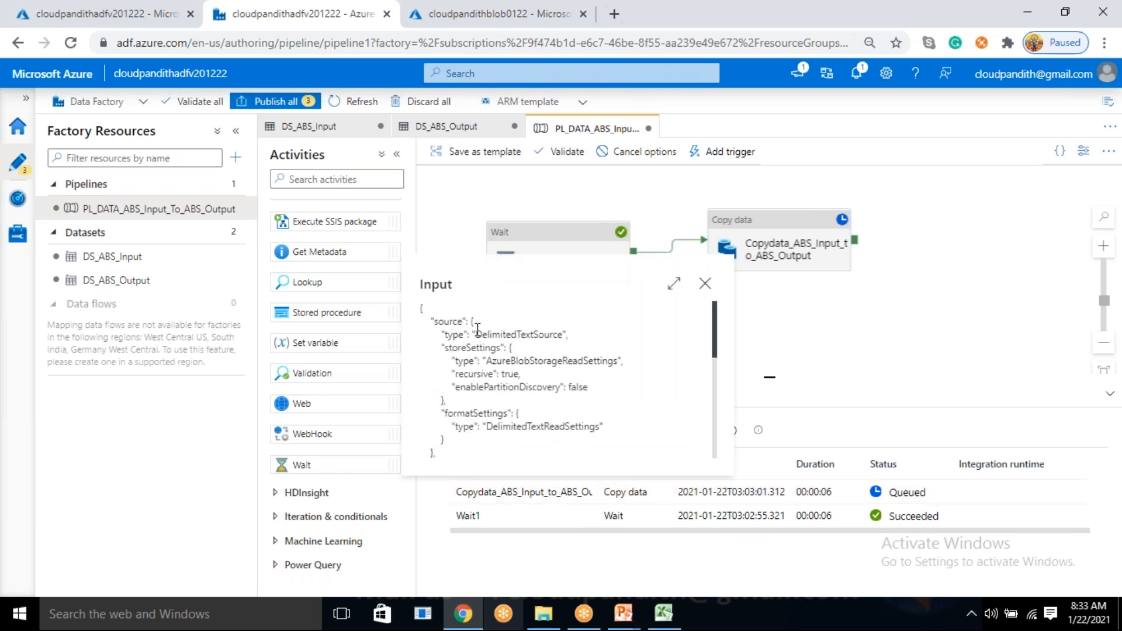
pyautogui.moveTo(454, 321); pyautogui.dragTo(471, 349)
pyautogui.scroll(-4, 490, 363)
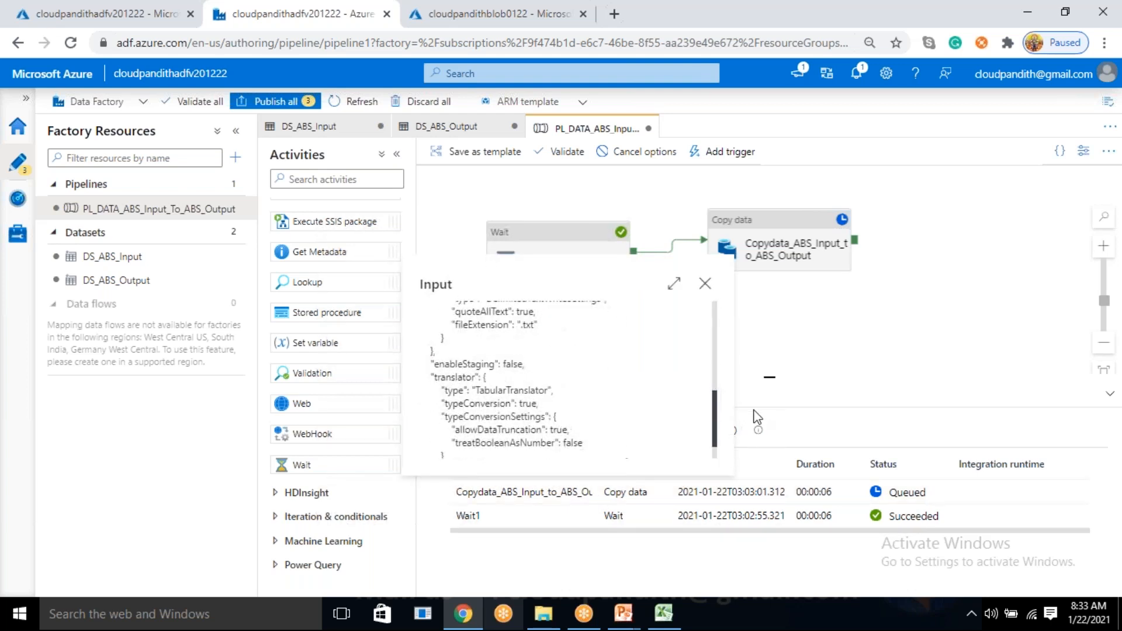
pyautogui.click(808, 387)
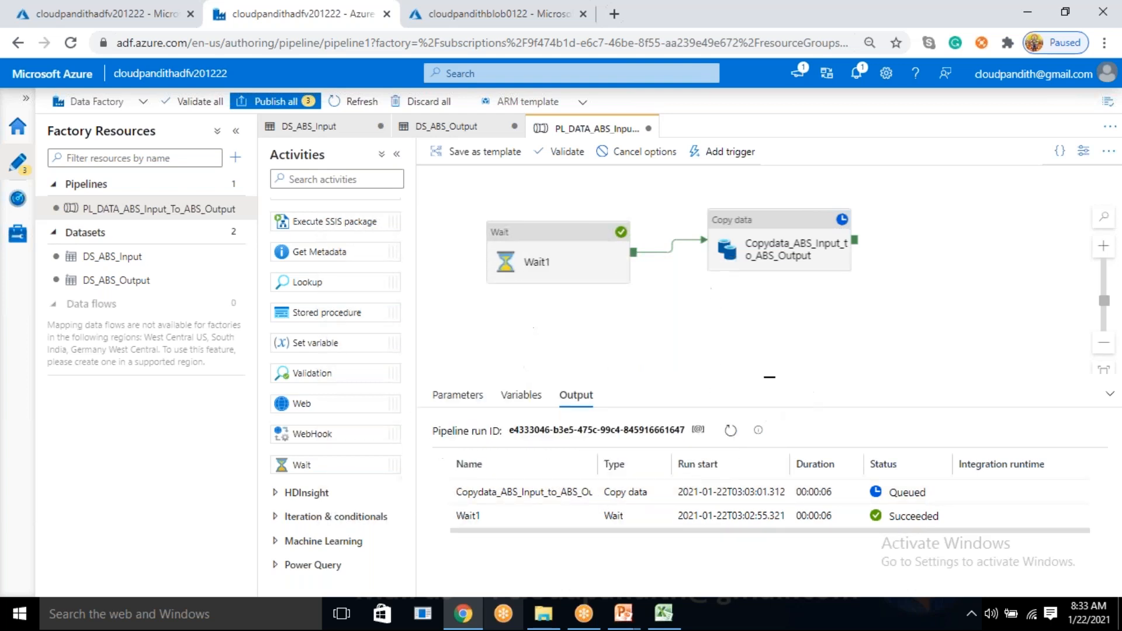
pyautogui.click(731, 433)
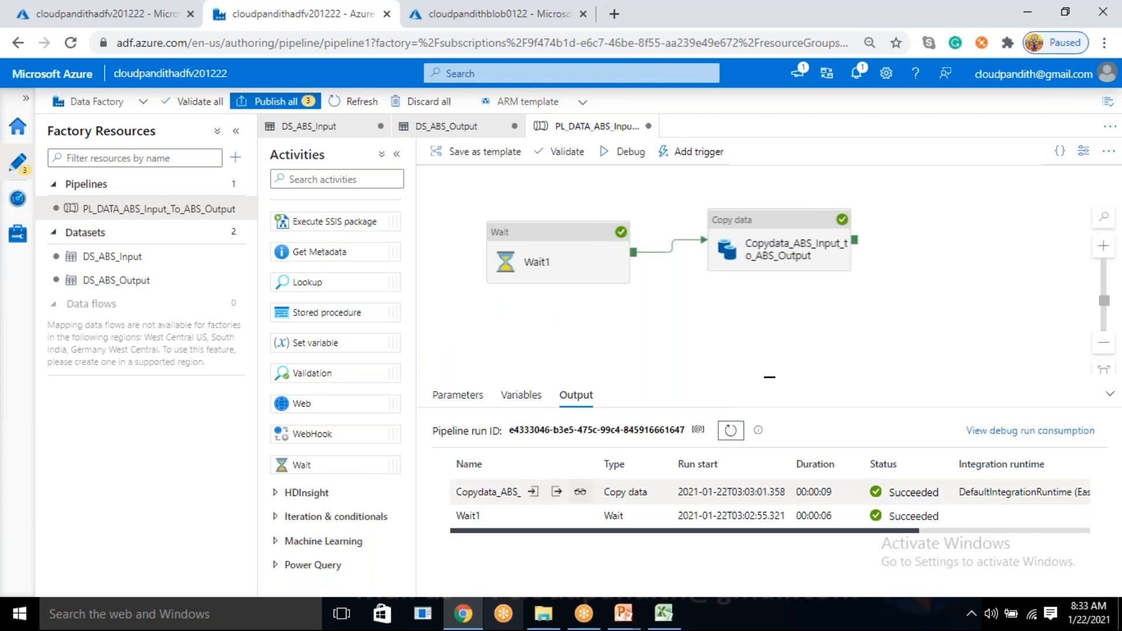
# Review the copy activity's run details, comparing source and sink storage and the files read and written.
pyautogui.click(580, 493)
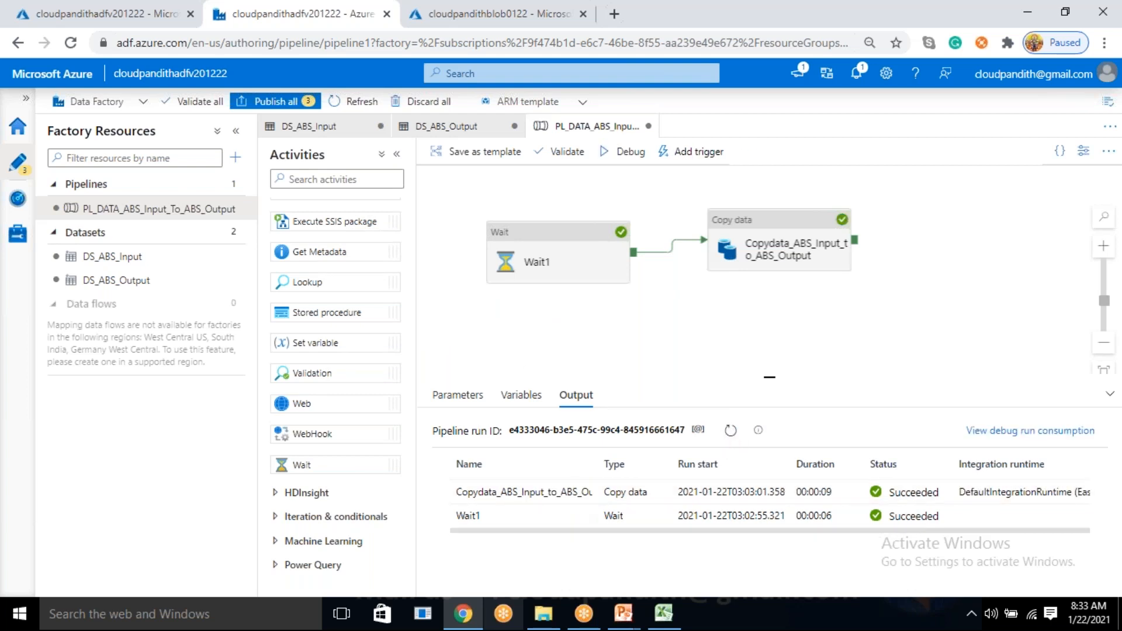
pyautogui.doubleClick(208, 263)
pyautogui.click(279, 301)
pyautogui.moveTo(239, 270); pyautogui.dragTo(278, 287)
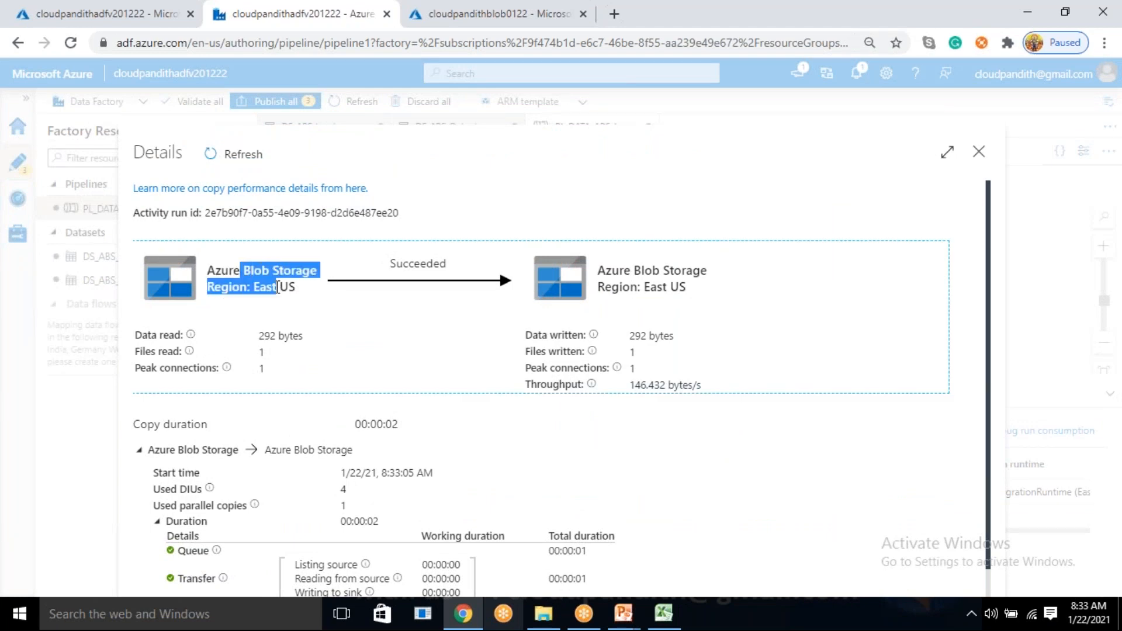
pyautogui.moveTo(600, 273); pyautogui.dragTo(699, 303)
pyautogui.click(698, 303)
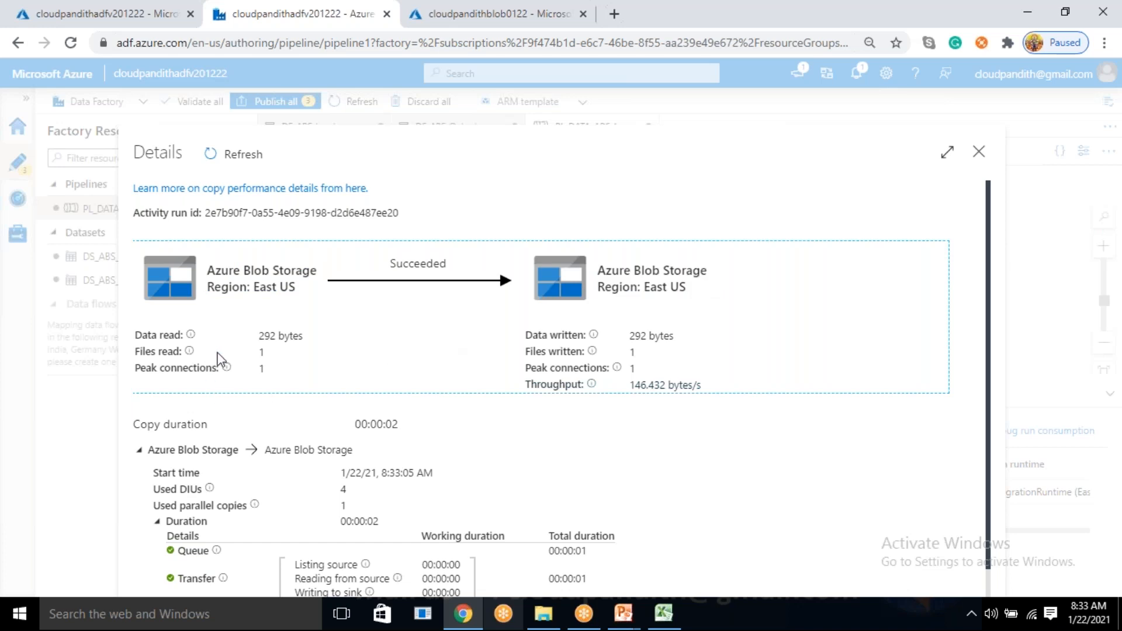
pyautogui.moveTo(253, 349); pyautogui.dragTo(276, 358)
pyautogui.moveTo(617, 349); pyautogui.dragTo(642, 356)
pyautogui.click(979, 155)
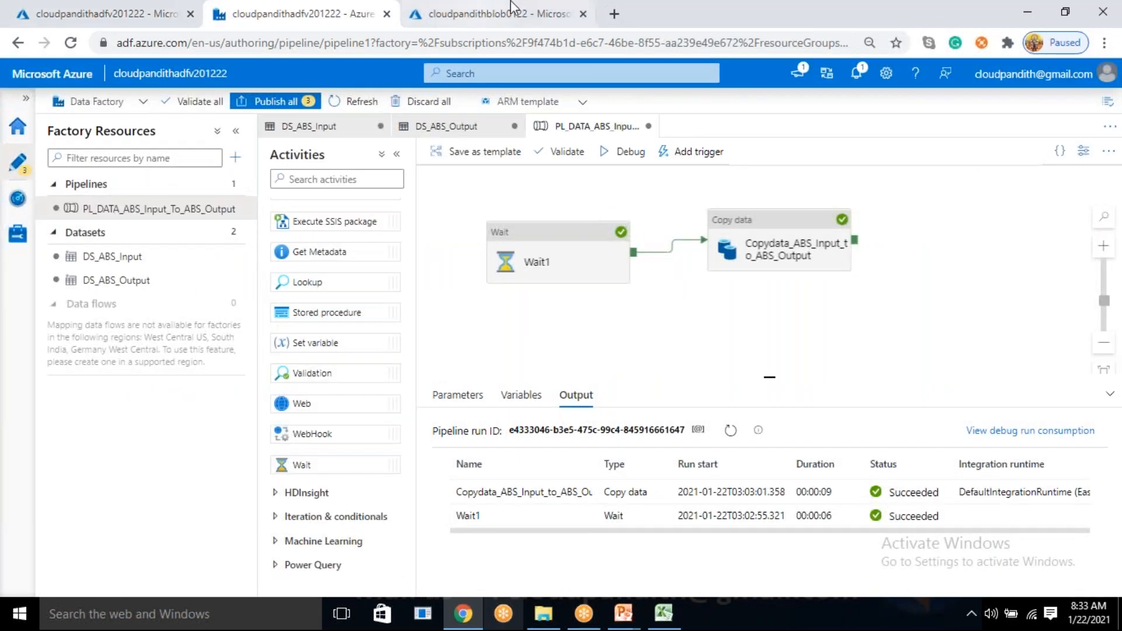
# Delete results.csv from the output container of the cloudpandithblob0122 storage account and return to the data factory pipeline.
pyautogui.click(510, 11)
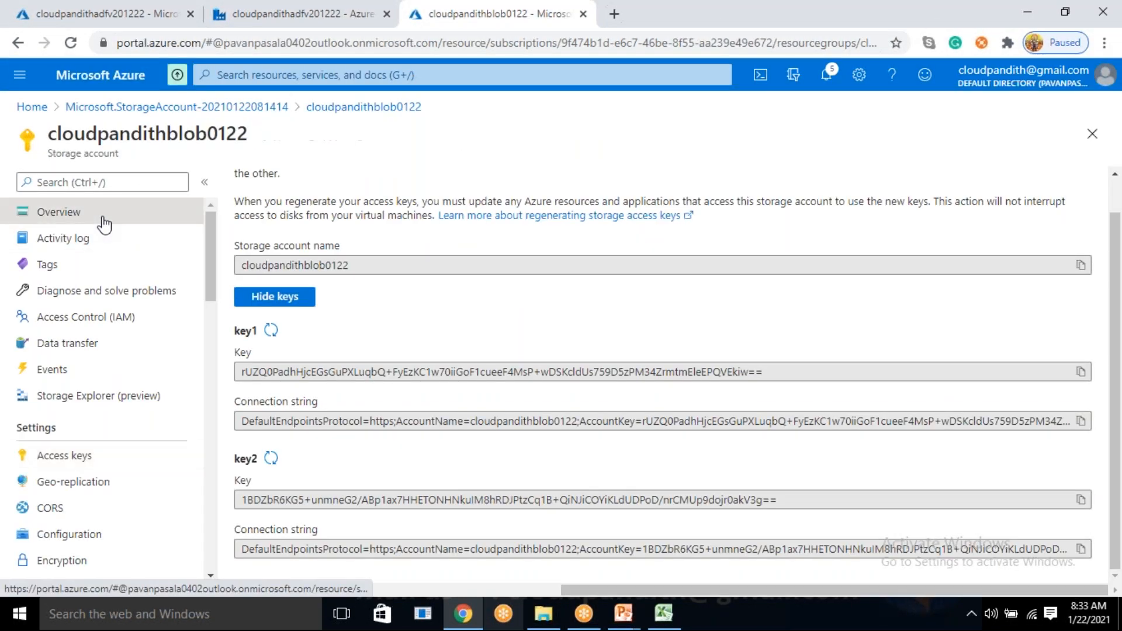
pyautogui.click(104, 219)
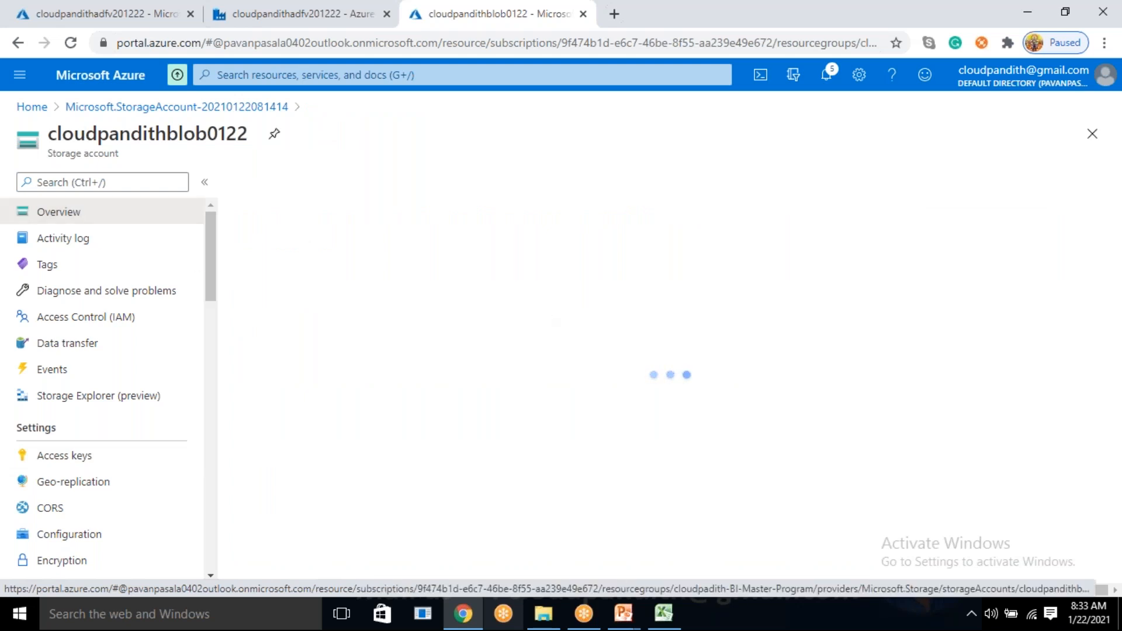
pyautogui.click(314, 475)
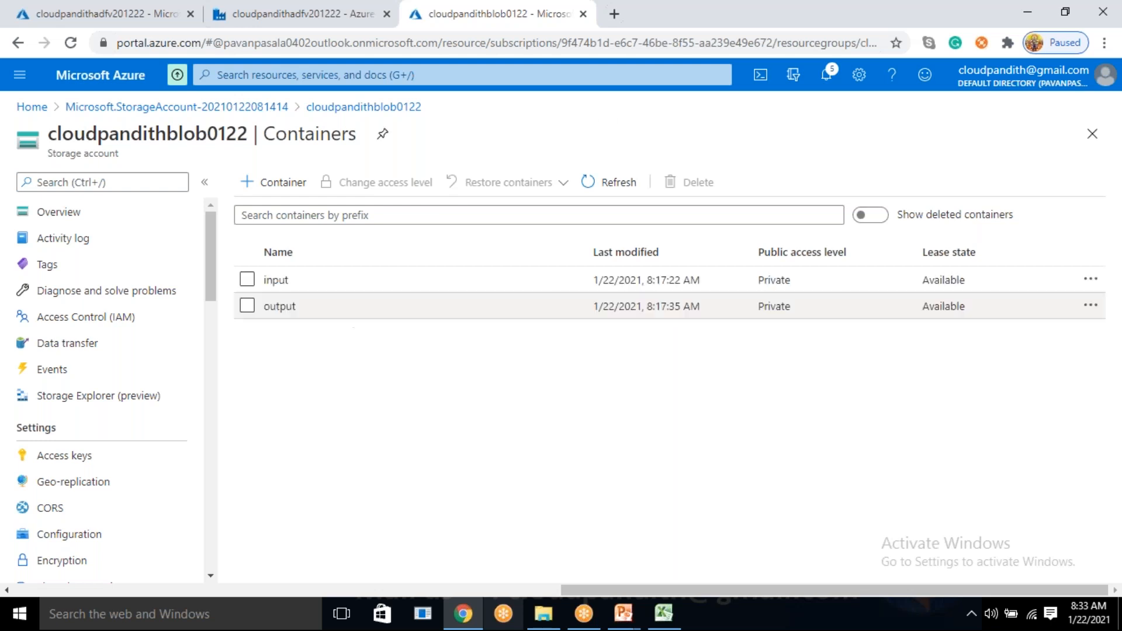
pyautogui.click(342, 320)
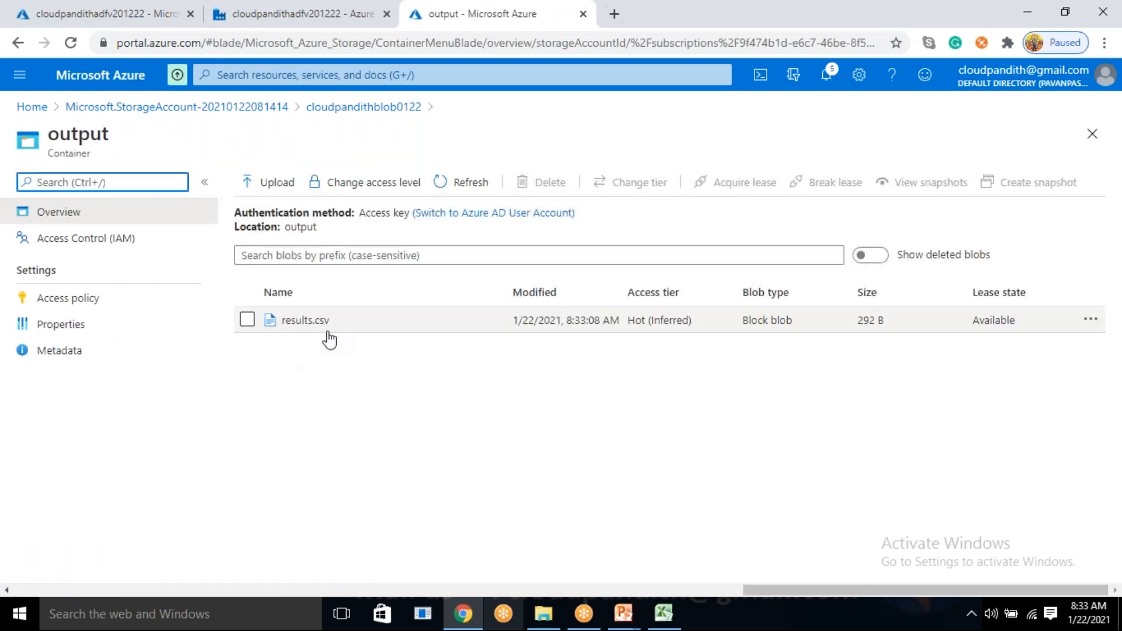
pyautogui.click(245, 320)
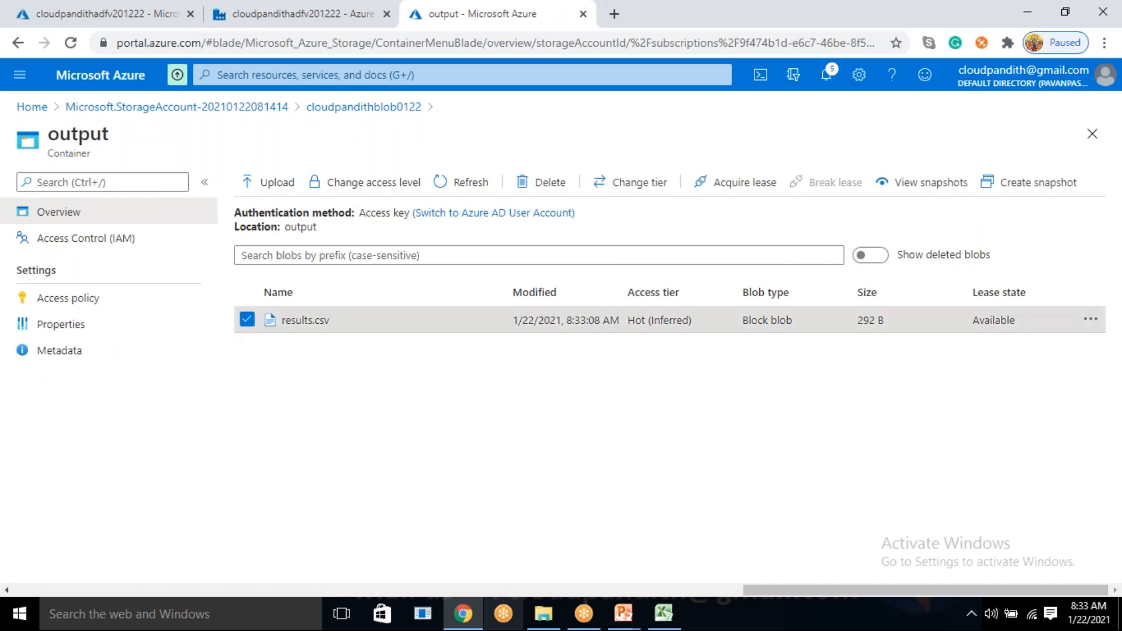
pyautogui.click(528, 200)
pyautogui.click(283, 402)
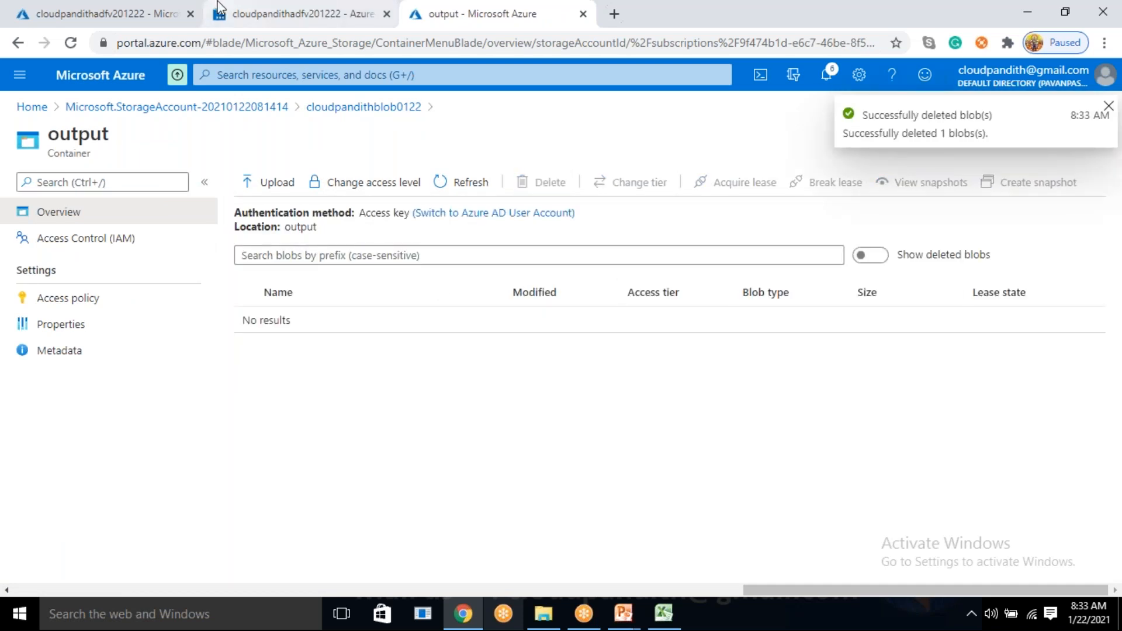
pyautogui.click(275, 8)
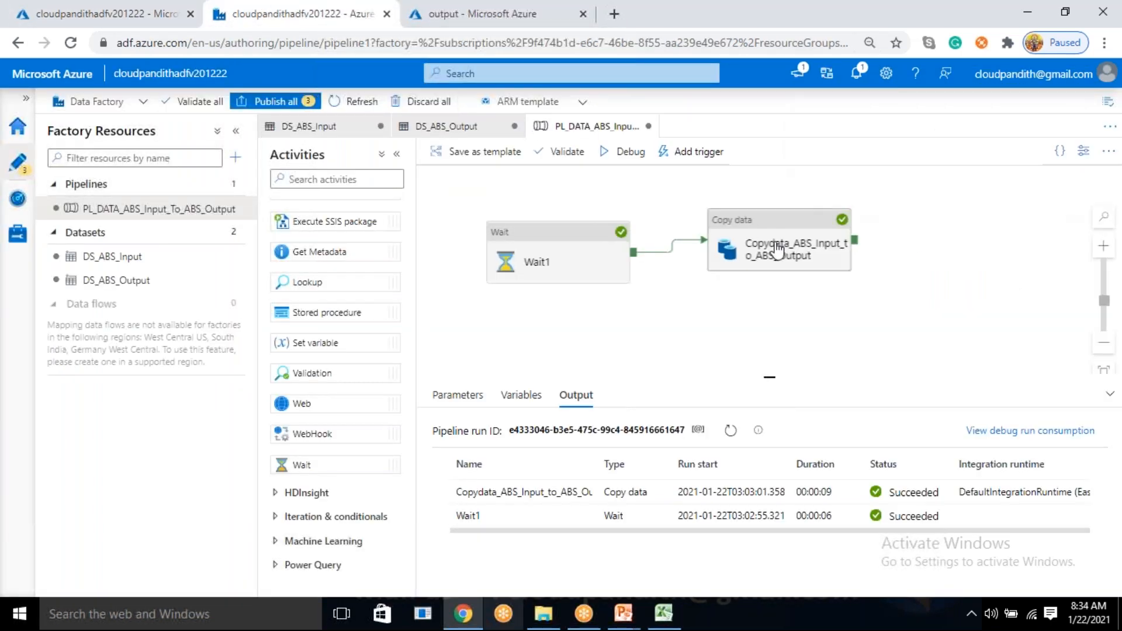
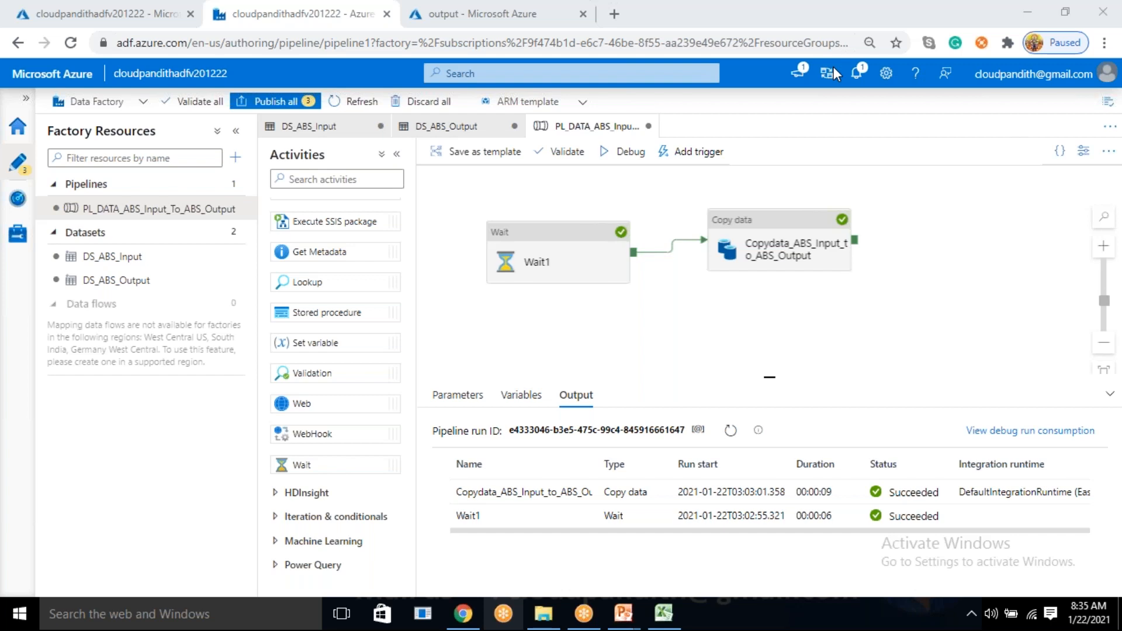
pyautogui.click(620, 229)
pyautogui.click(621, 208)
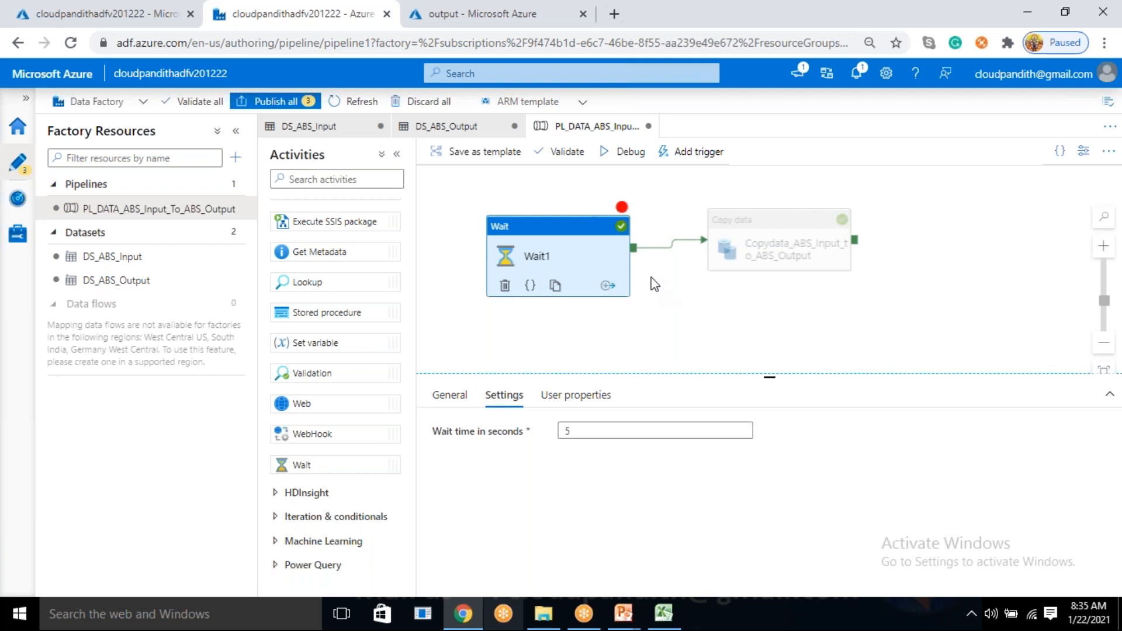
pyautogui.click(621, 207)
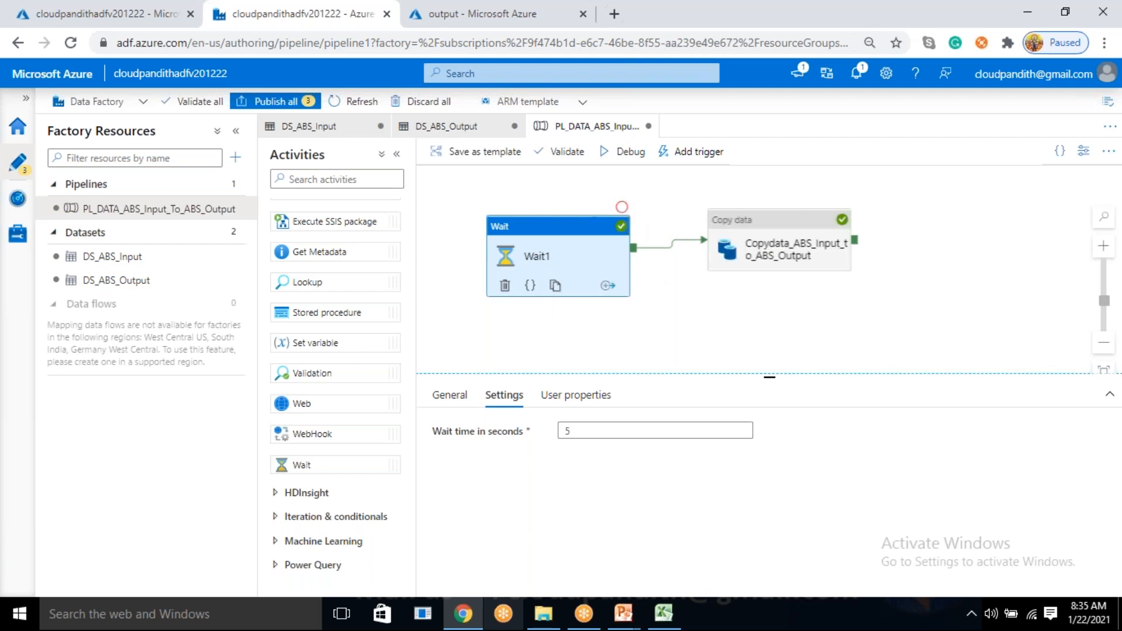
pyautogui.click(847, 326)
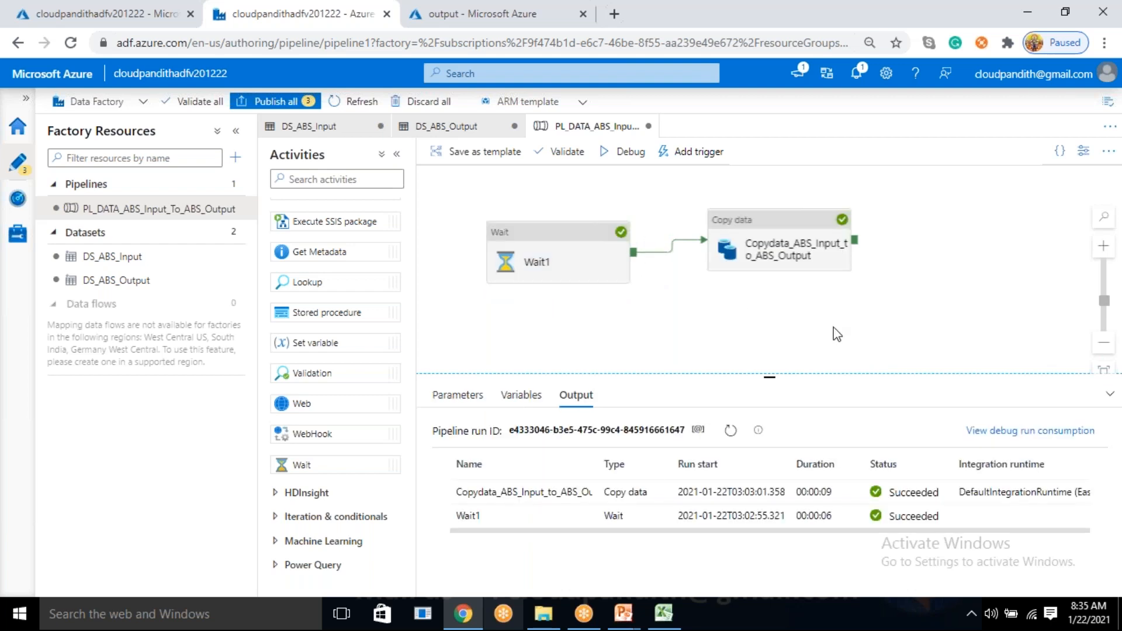
pyautogui.moveTo(519, 492)
pyautogui.moveTo(462, 494); pyautogui.dragTo(508, 493)
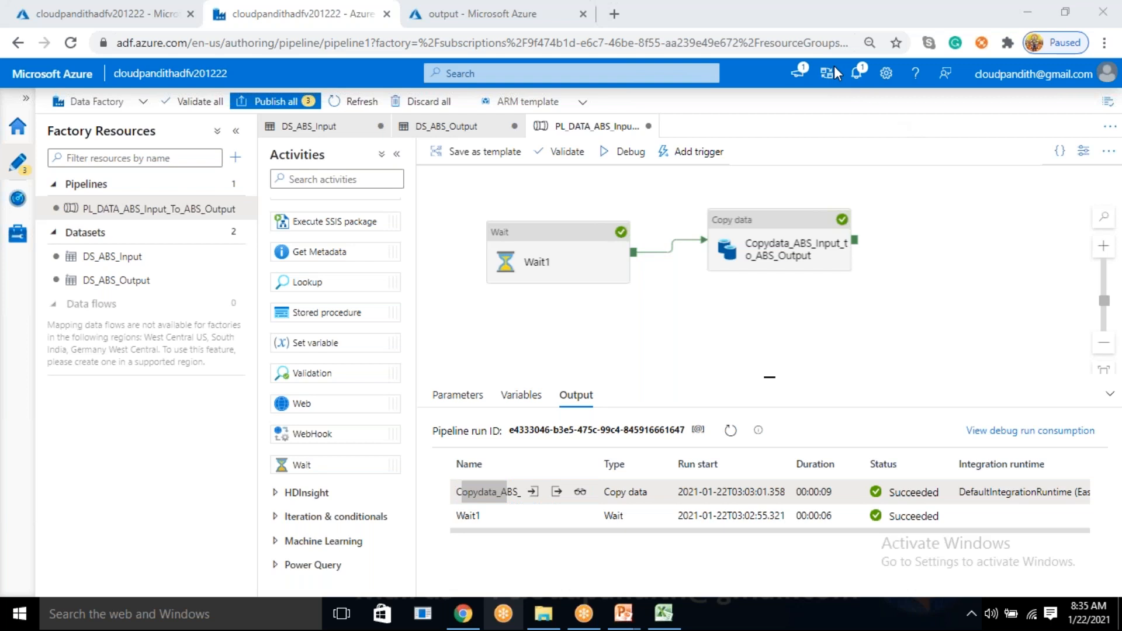
# Set a breakpoint on the Wait1 activity, debug the pipeline up to it and refresh the run status.
pyautogui.click(752, 230)
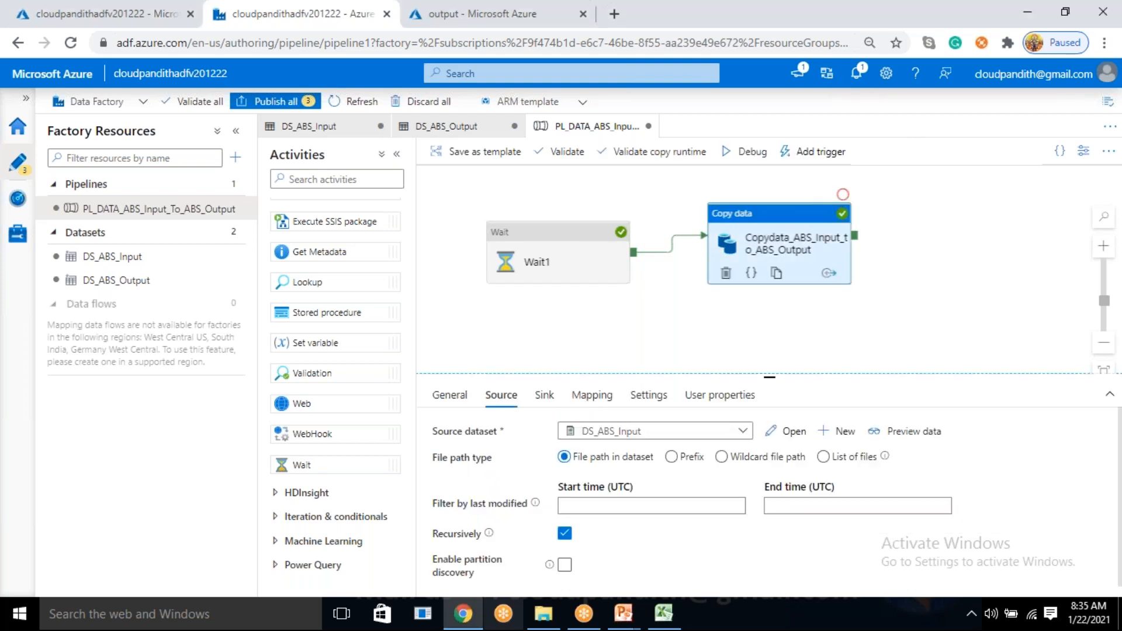
pyautogui.click(842, 194)
pyautogui.click(584, 257)
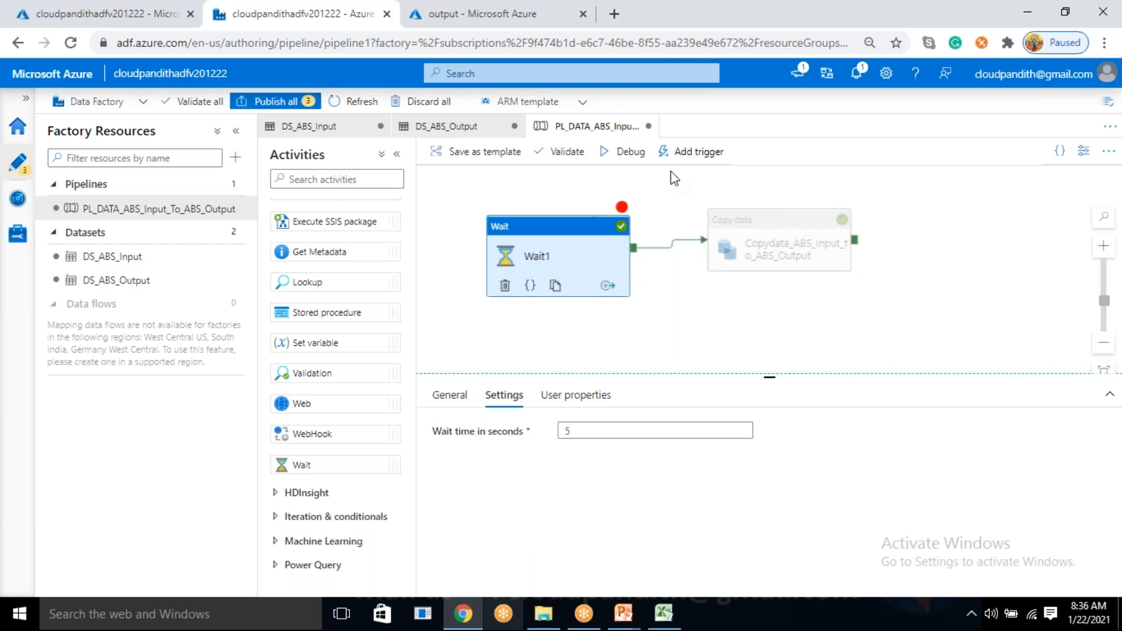
pyautogui.click(621, 157)
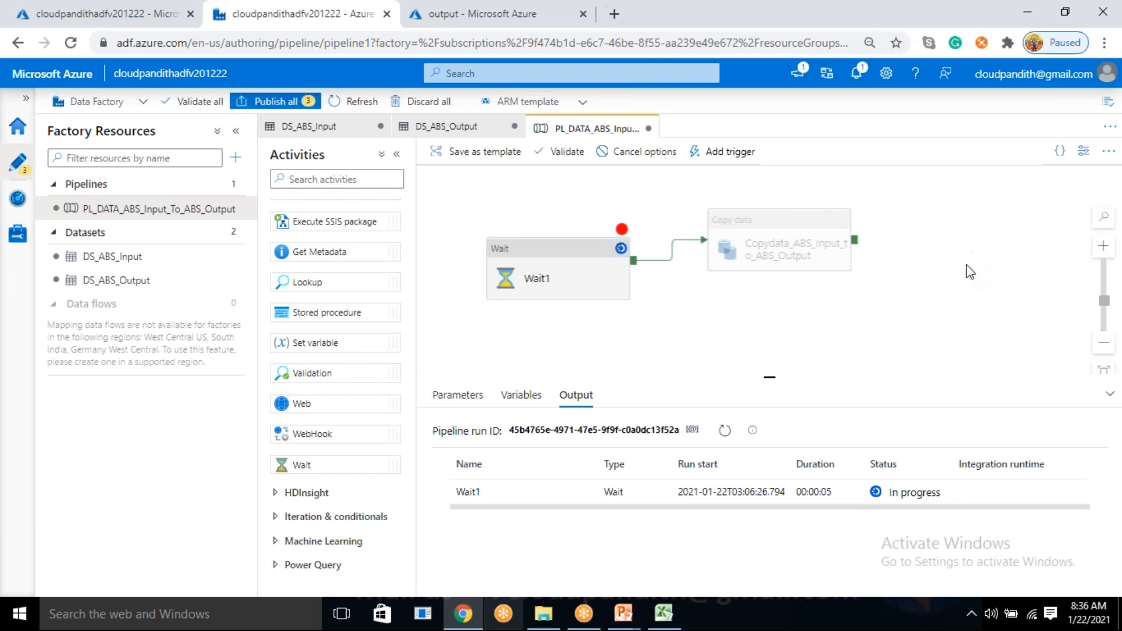
pyautogui.click(729, 432)
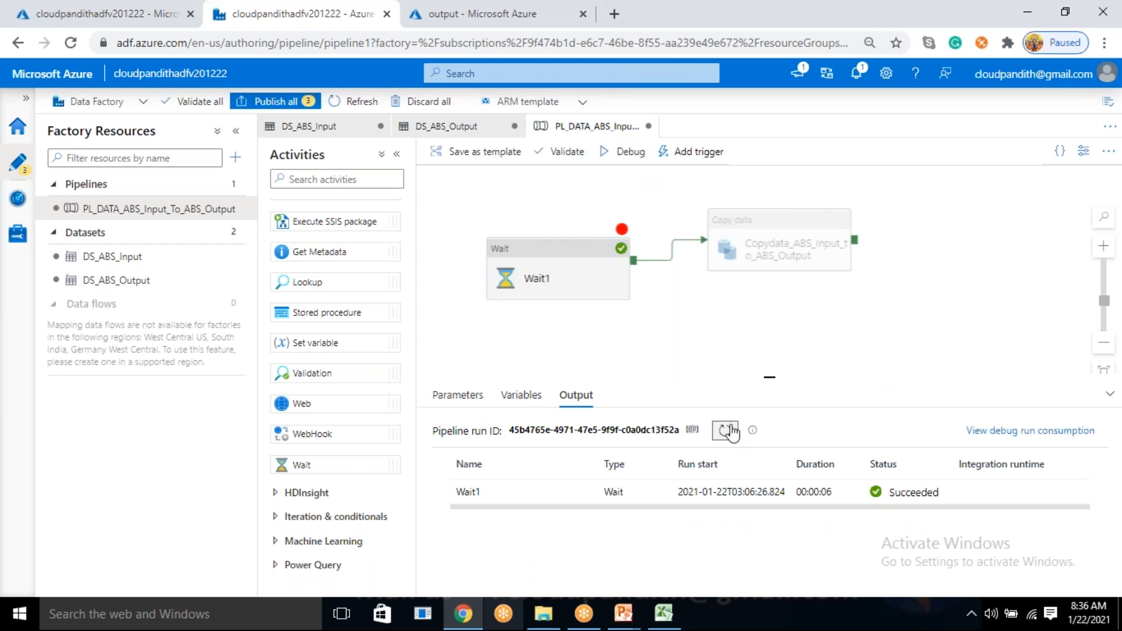
# Remove the breakpoint from the Wait1 activity and try to trigger an immediate run of the unpublished pipeline.
pyautogui.moveTo(621, 258); pyautogui.dragTo(621, 236)
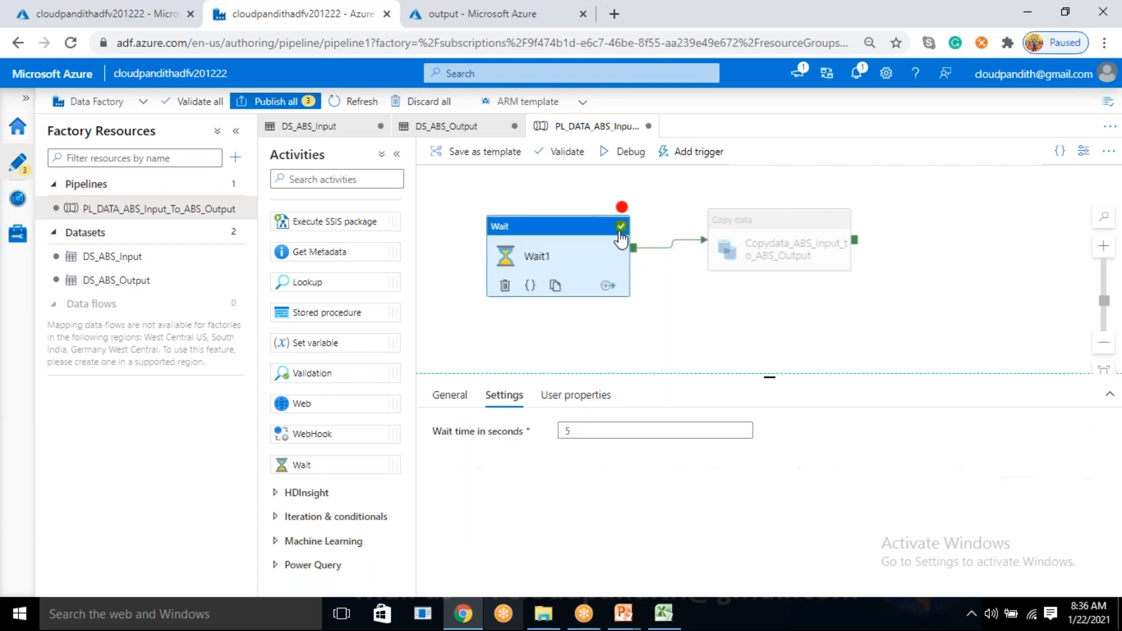
pyautogui.click(624, 208)
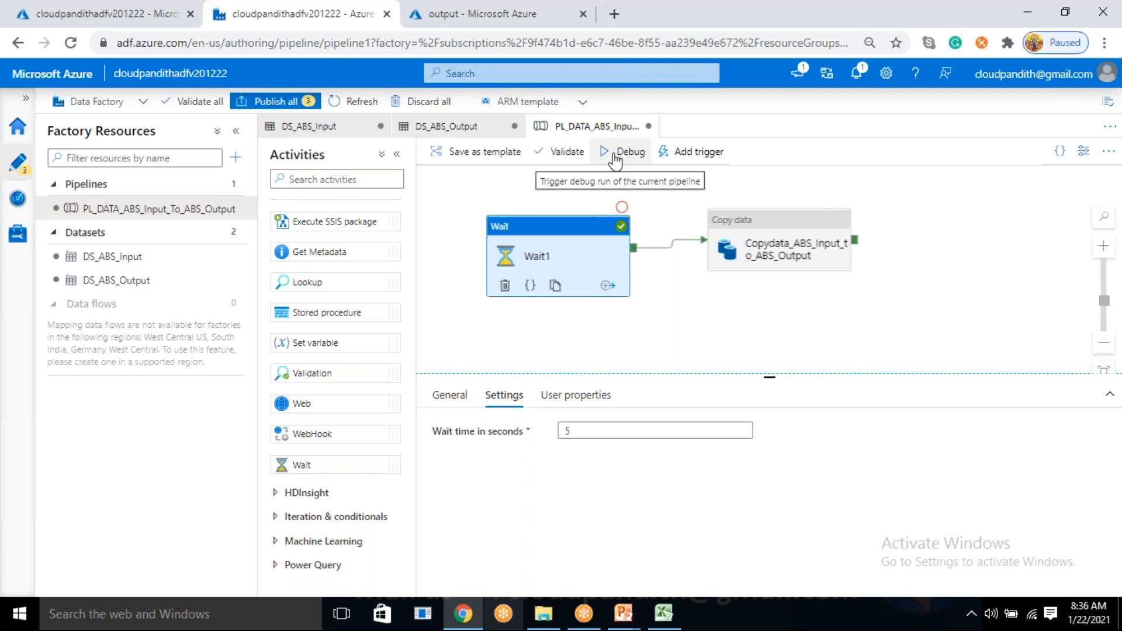
pyautogui.click(710, 152)
pyautogui.click(713, 176)
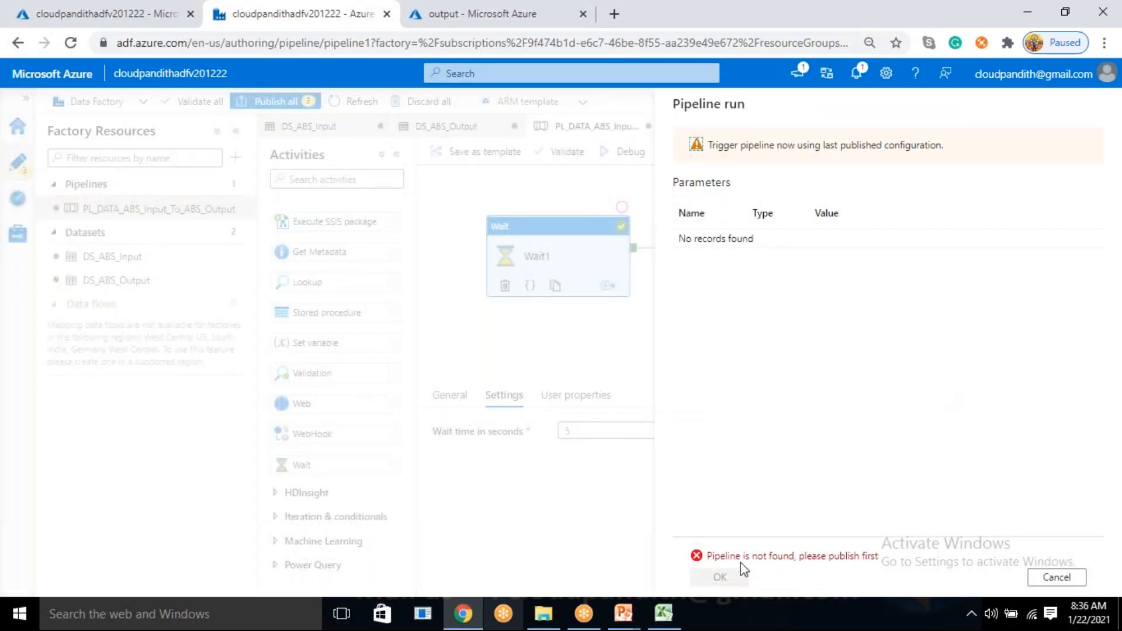
pyautogui.moveTo(727, 559); pyautogui.dragTo(896, 560)
pyautogui.click(929, 578)
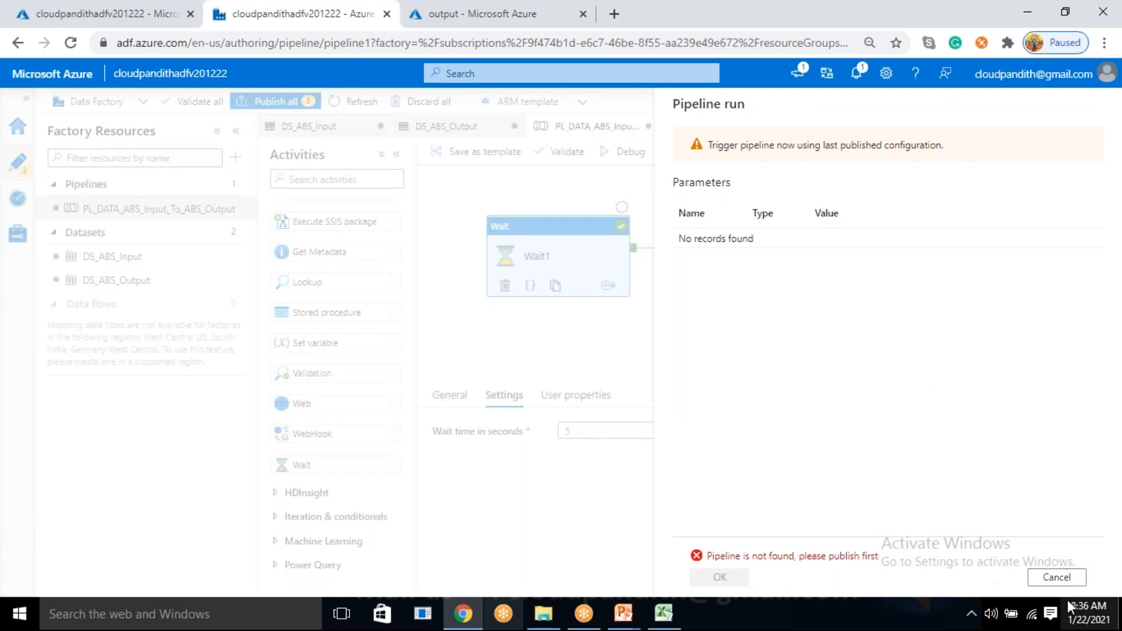
pyautogui.click(1057, 577)
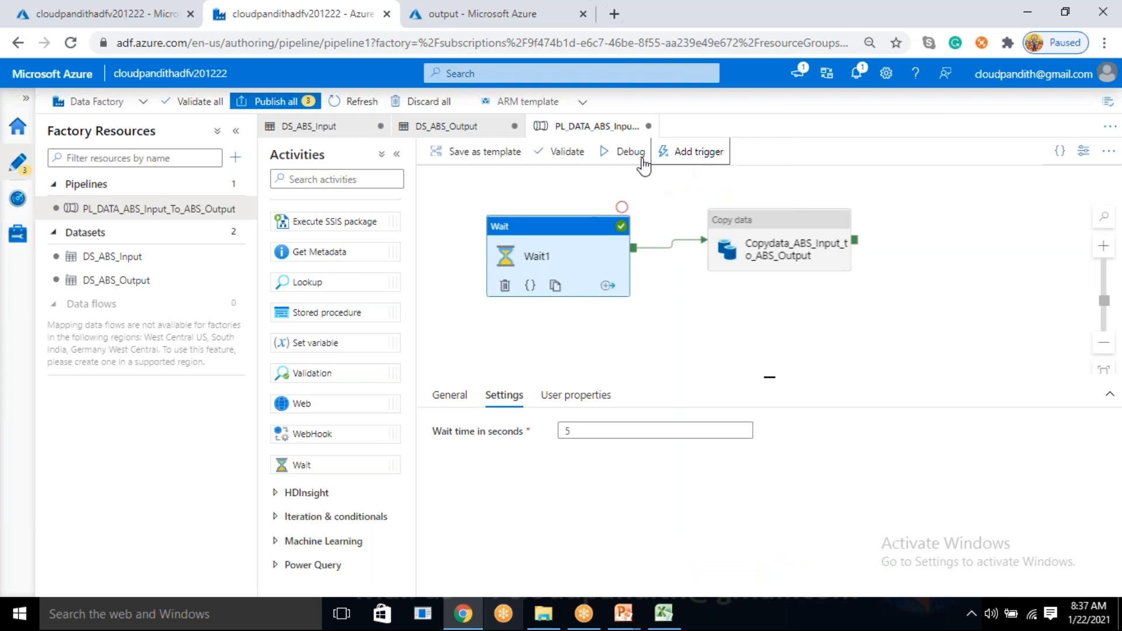
# Publish the pending pipeline and dataset changes, and refresh the output container's file list in the storage account.
pyautogui.click(280, 101)
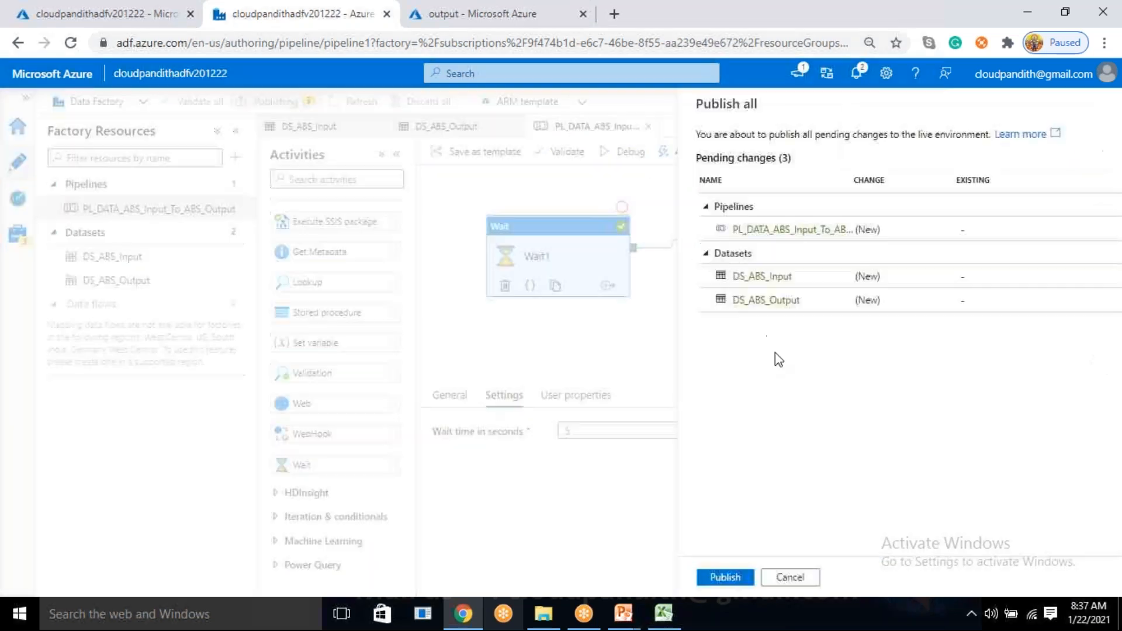
pyautogui.click(705, 578)
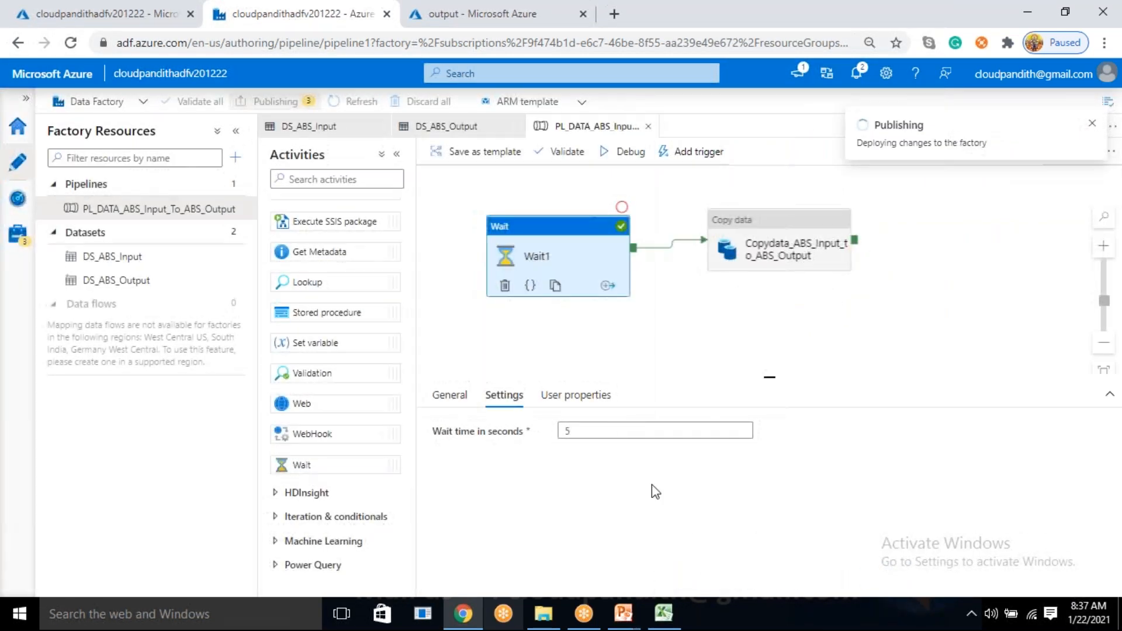
pyautogui.click(454, 13)
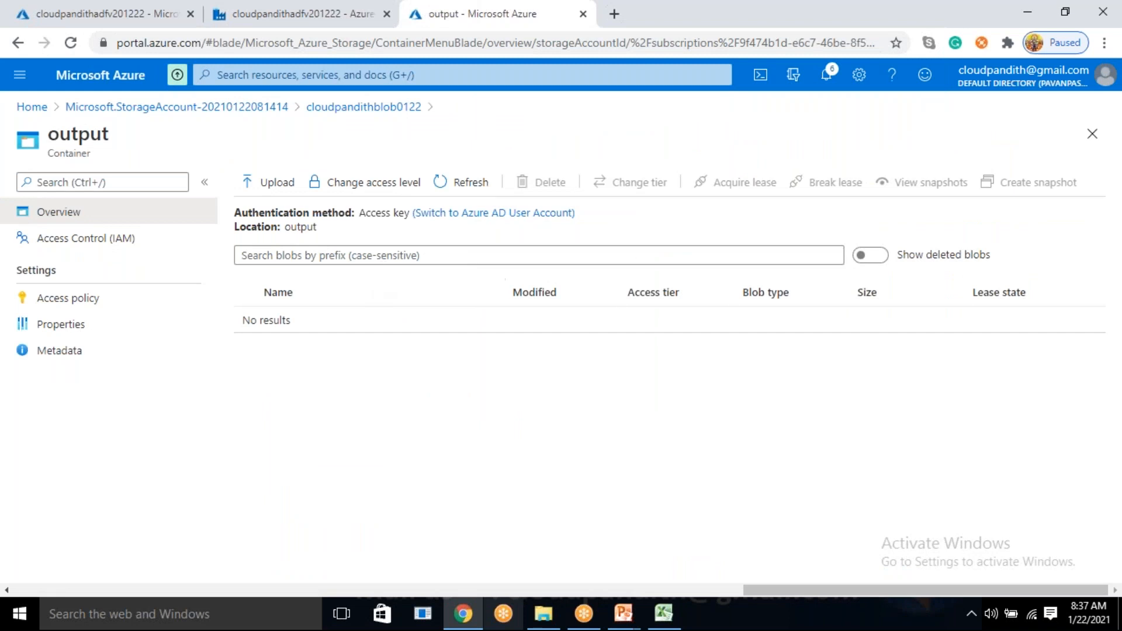
pyautogui.click(450, 171)
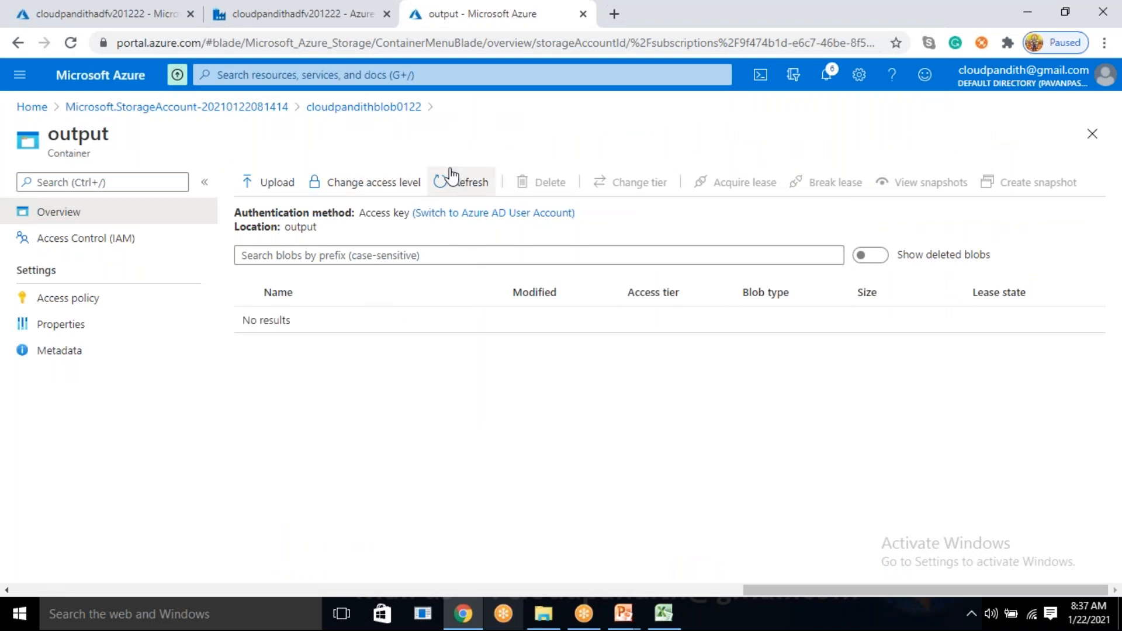
pyautogui.click(453, 174)
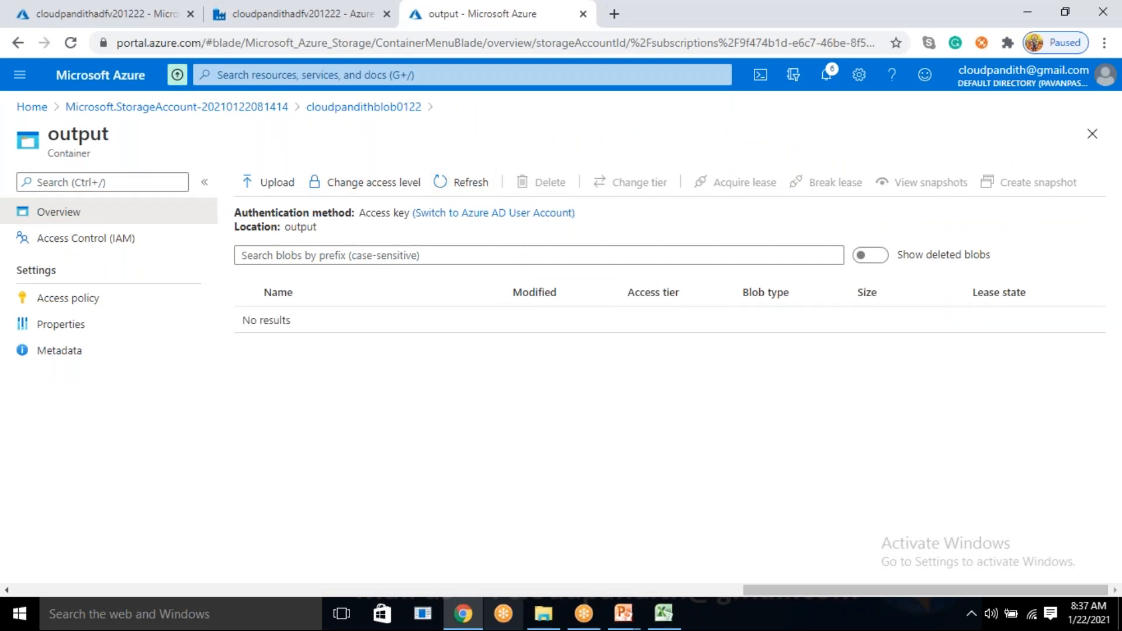
pyautogui.click(456, 186)
pyautogui.click(451, 189)
pyautogui.click(456, 185)
# Trigger an immediate run of the published PL_DATA_ABS_Input_To_ABS_Output pipeline.
pyautogui.click(298, 13)
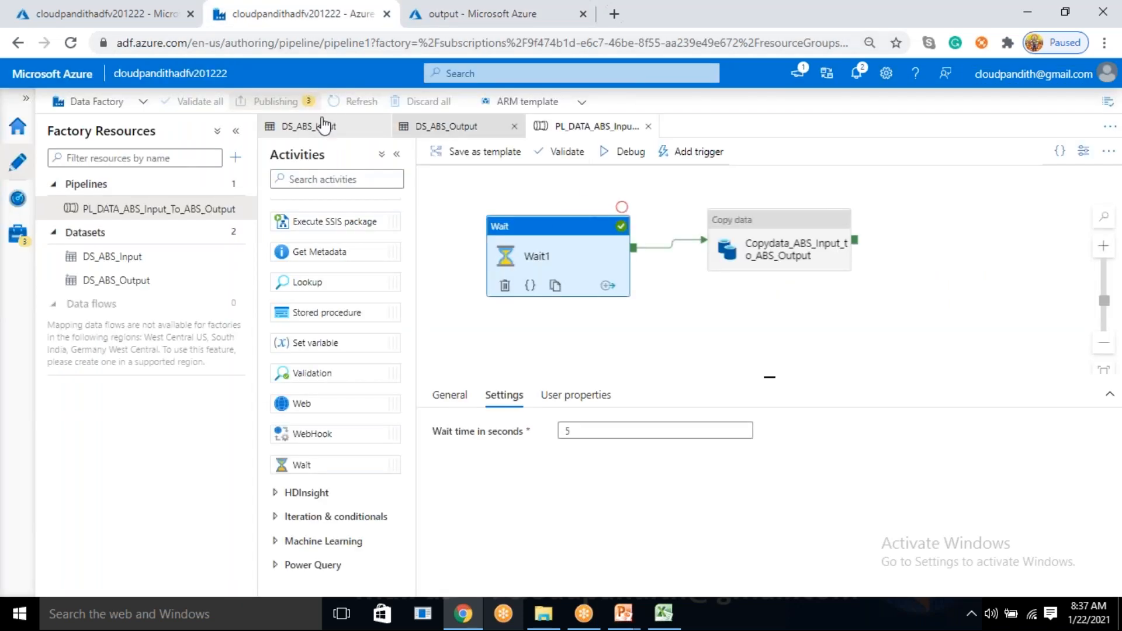
pyautogui.click(693, 163)
pyautogui.click(678, 175)
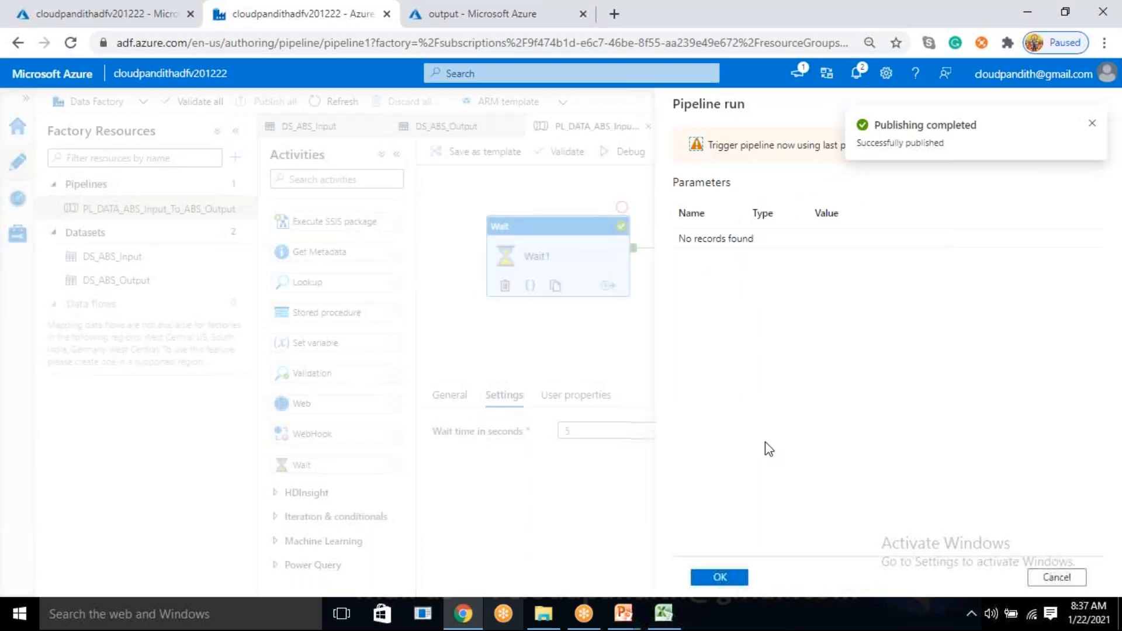
pyautogui.click(720, 578)
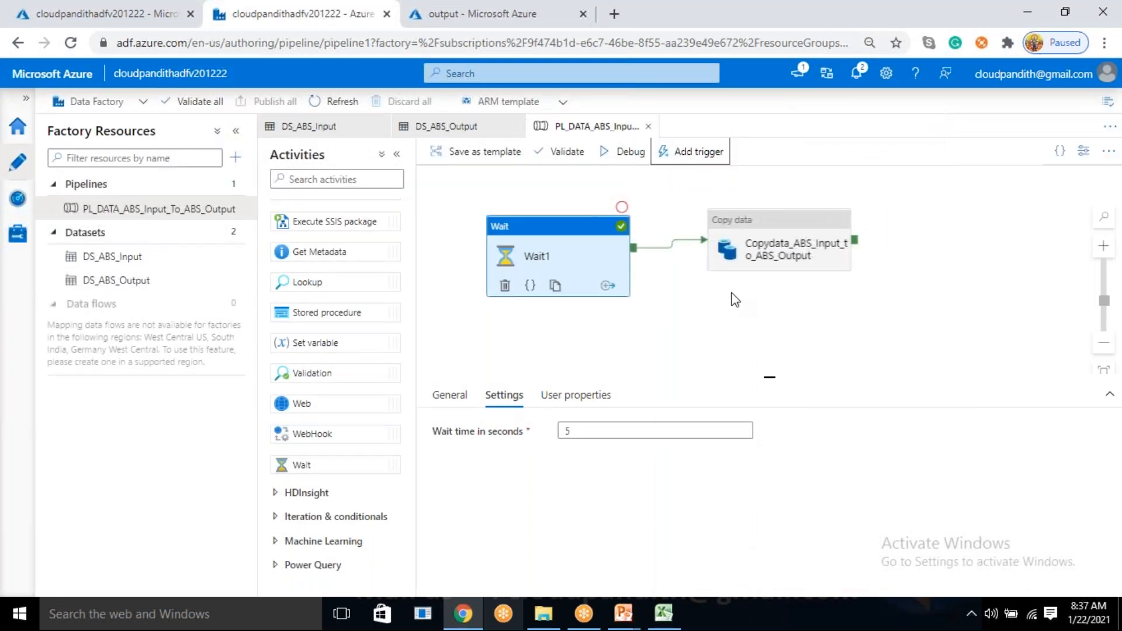
pyautogui.click(680, 154)
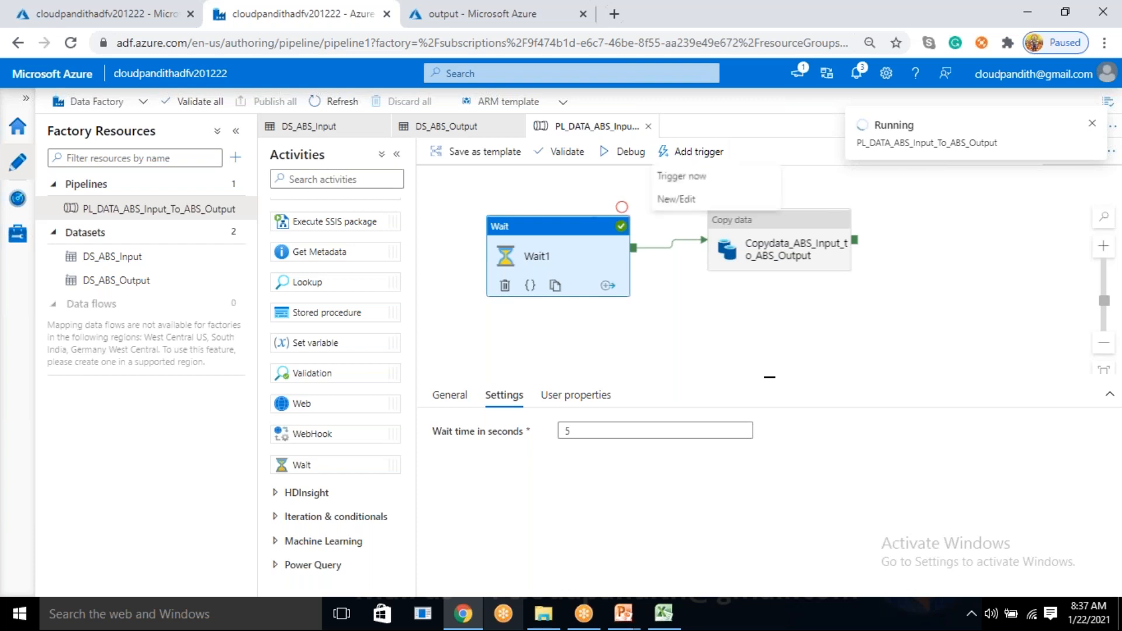
pyautogui.click(603, 335)
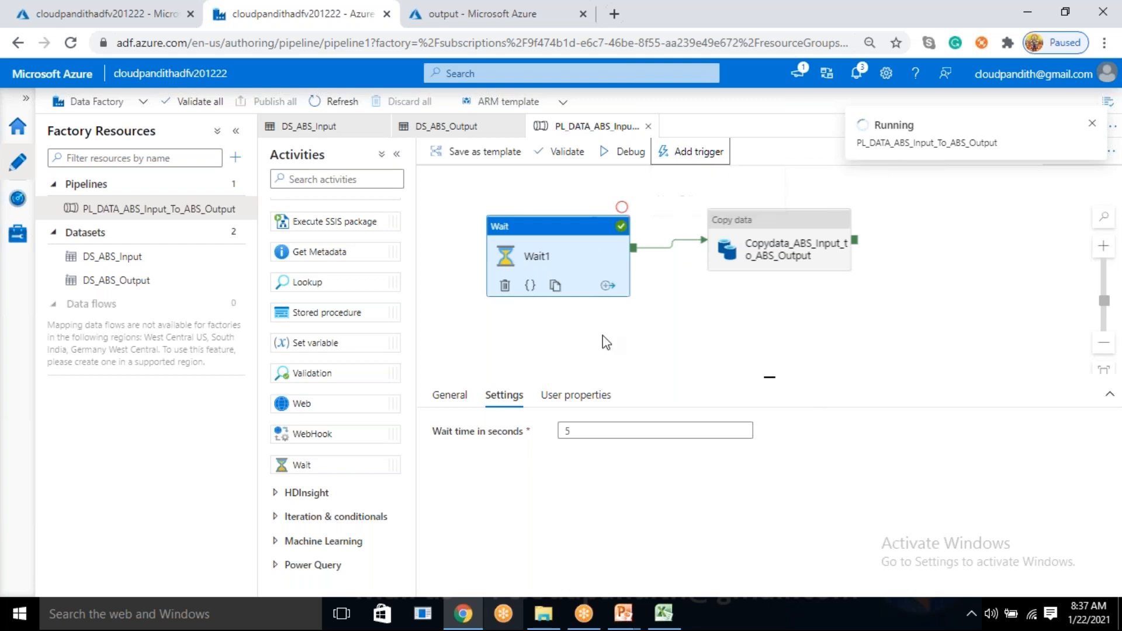
pyautogui.click(708, 304)
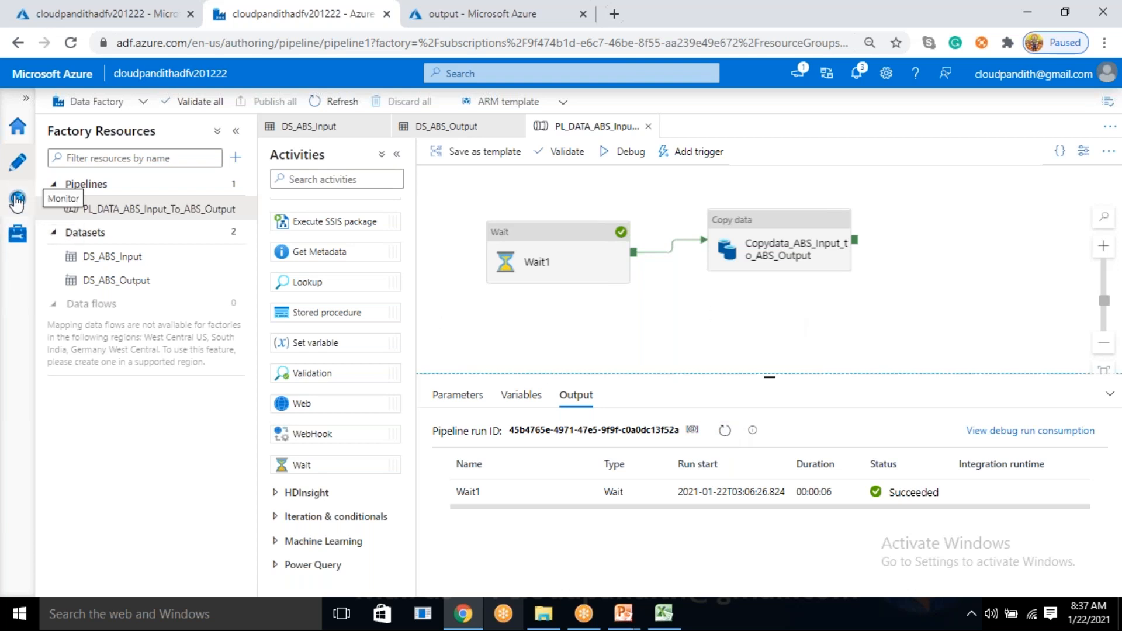
# Open the data factory's pipeline run monitoring to check the runs of the pipeline.
pyautogui.click(24, 100)
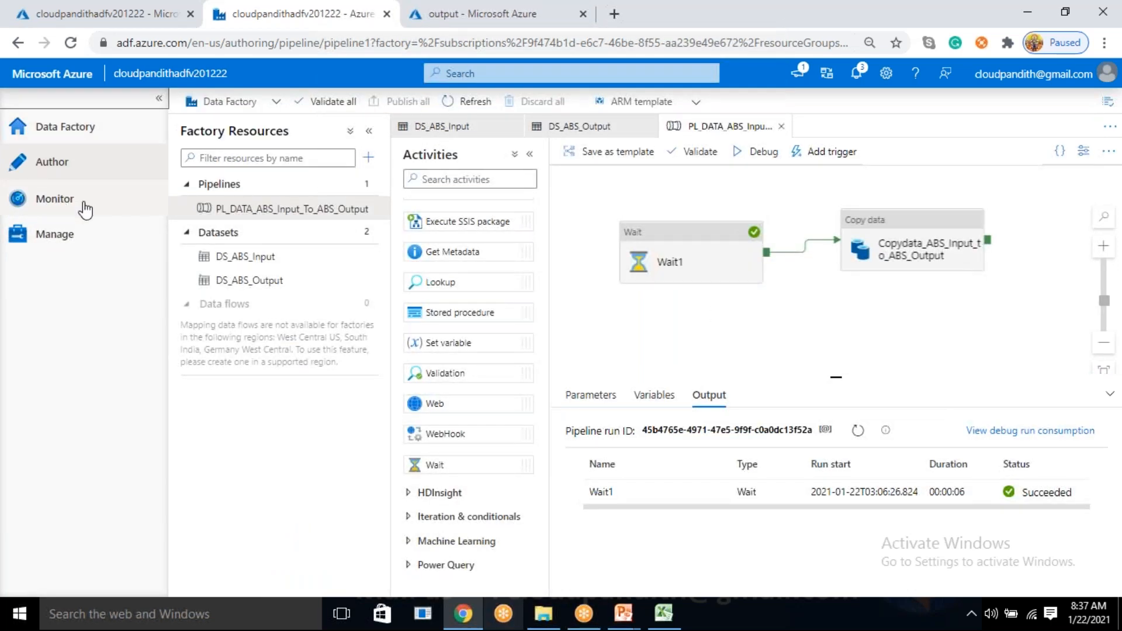
pyautogui.click(64, 202)
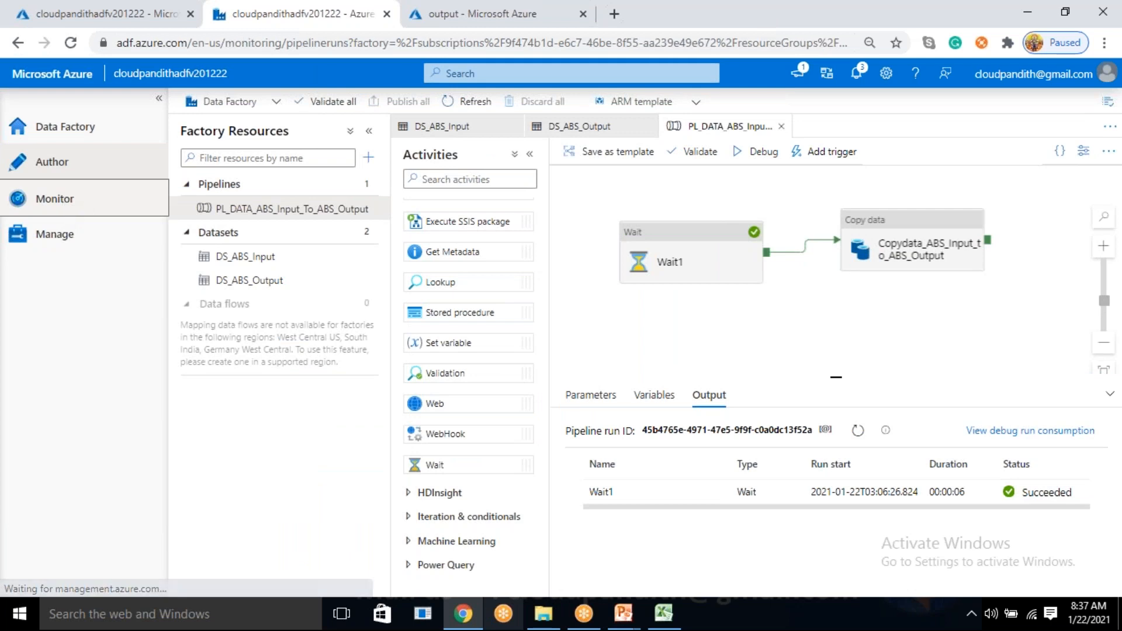
pyautogui.click(157, 99)
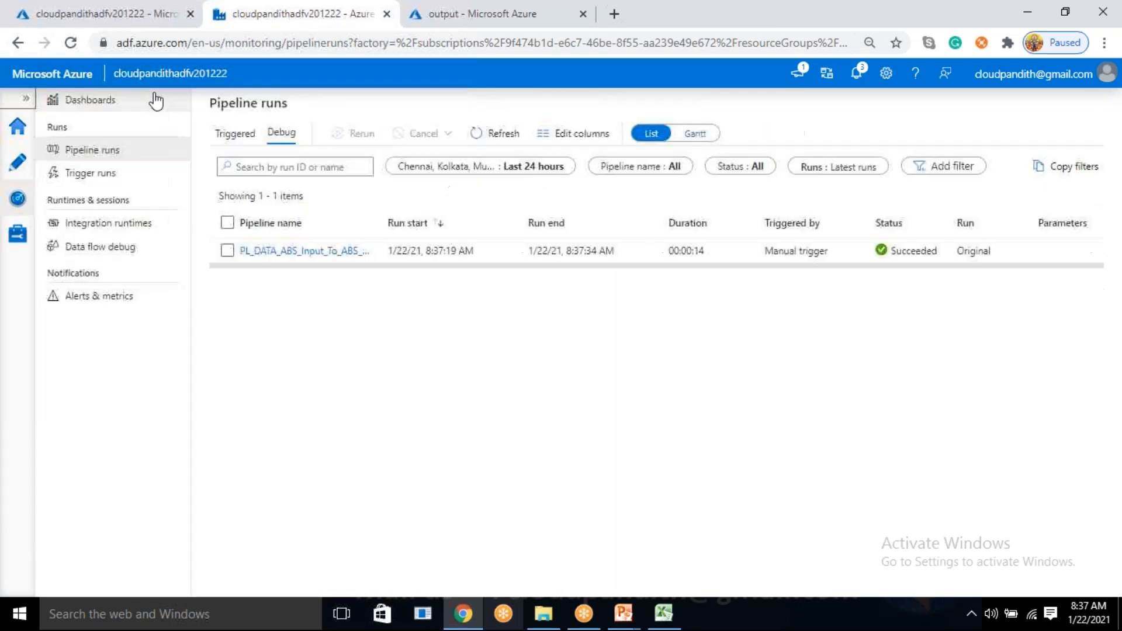
# Open the activity runs of the PL_DATA_ABS_Input_To_ABS_Output run and examine the copy activity's data read and written details.
pyautogui.moveTo(608, 250); pyautogui.dragTo(564, 243)
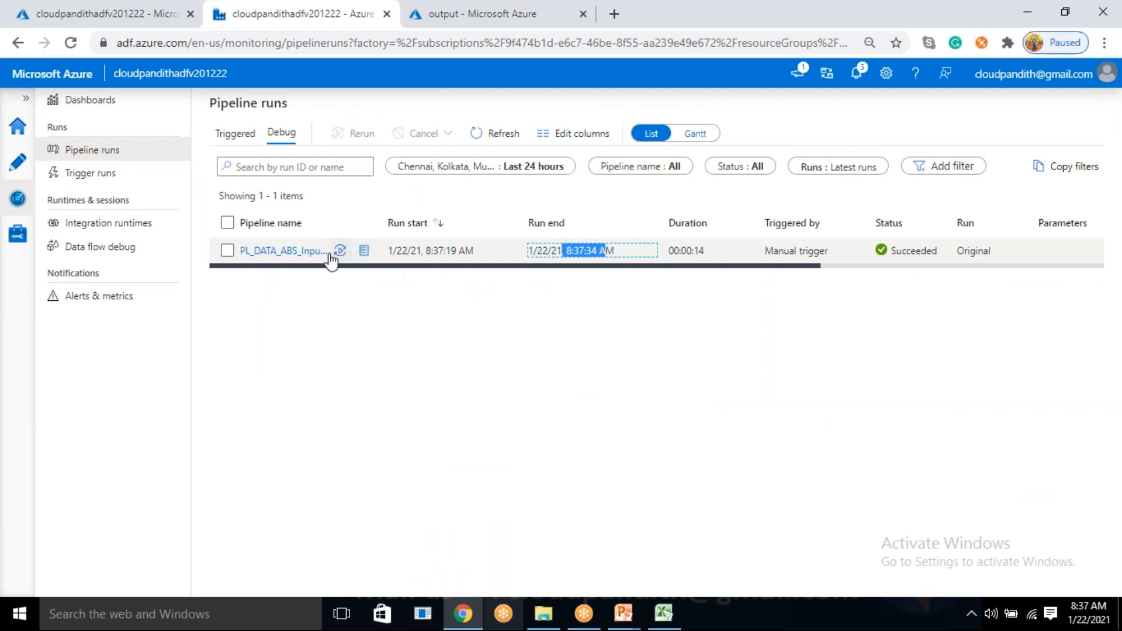
pyautogui.click(288, 256)
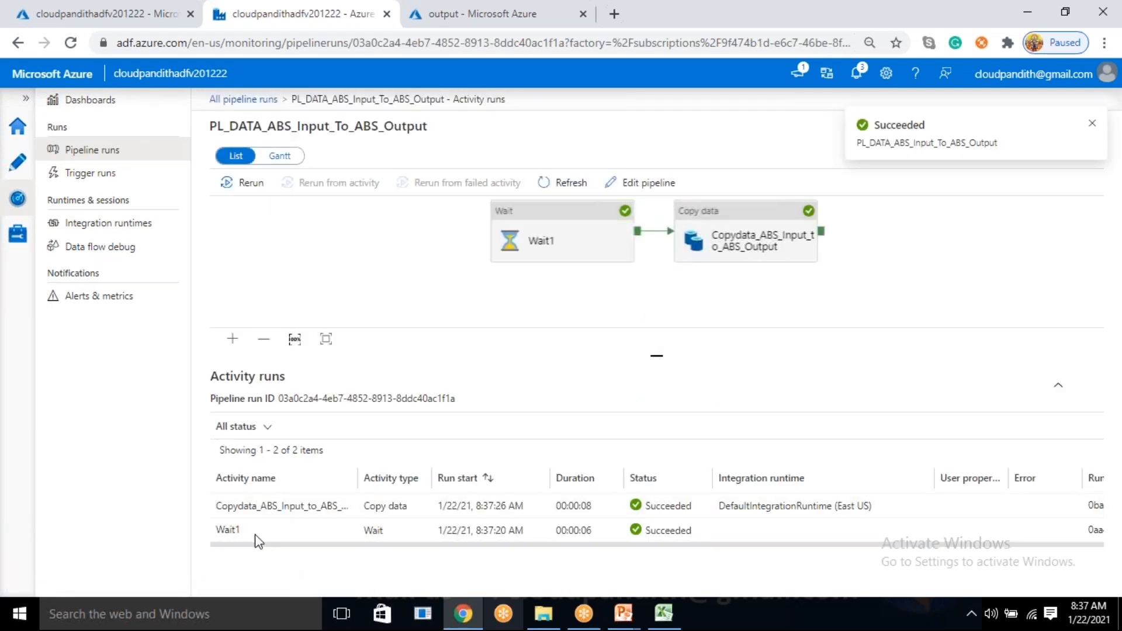
pyautogui.moveTo(306, 515)
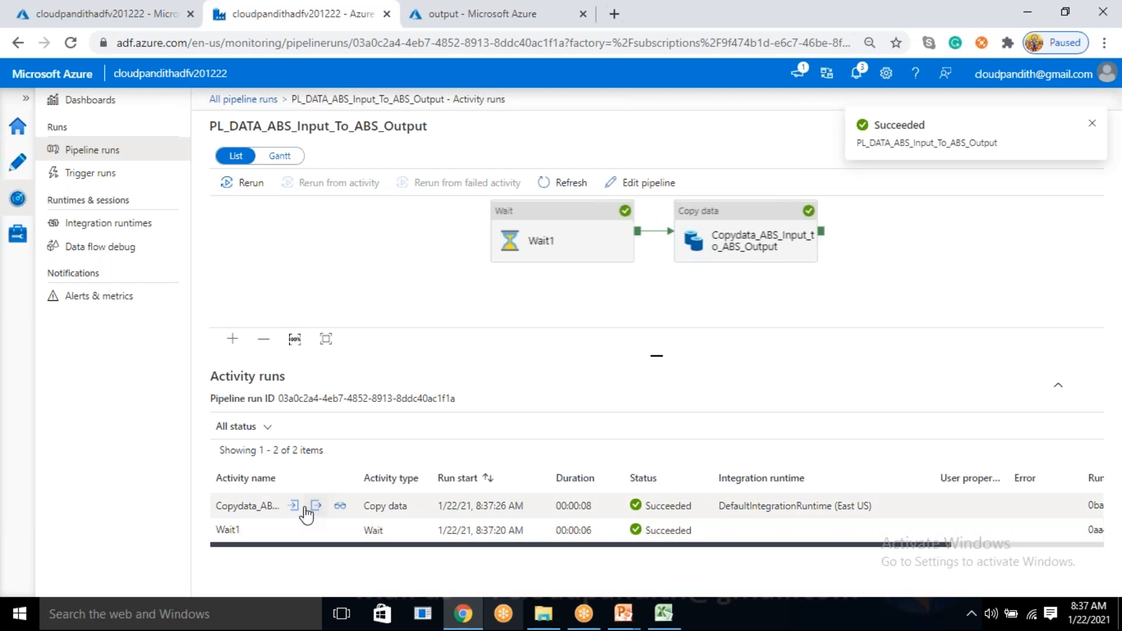
pyautogui.click(342, 507)
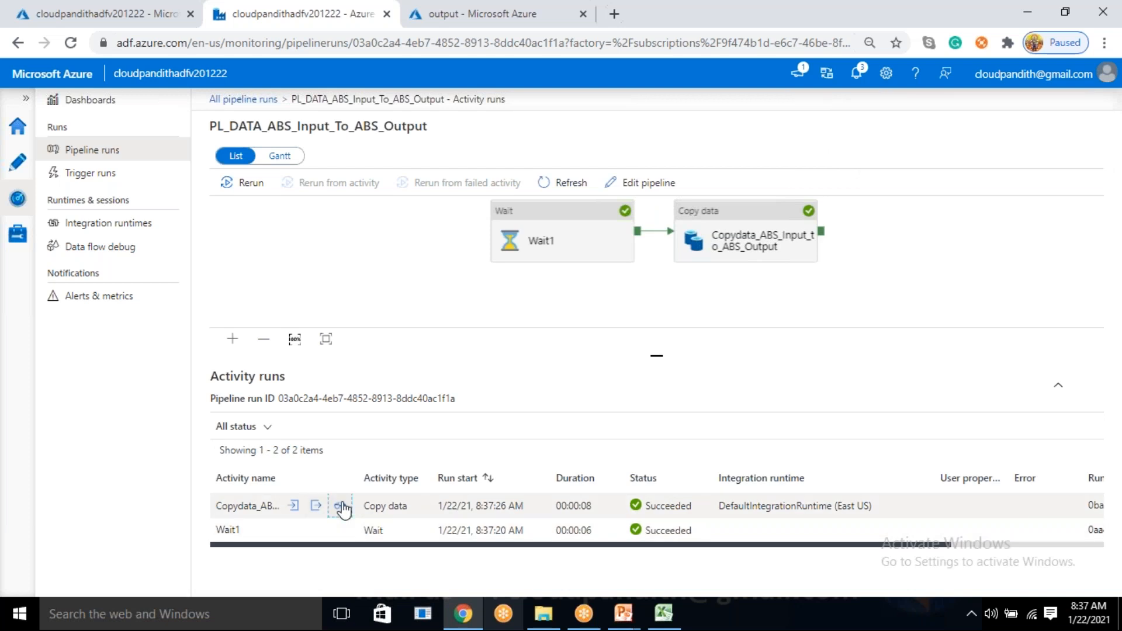
pyautogui.moveTo(258, 383); pyautogui.dragTo(655, 353)
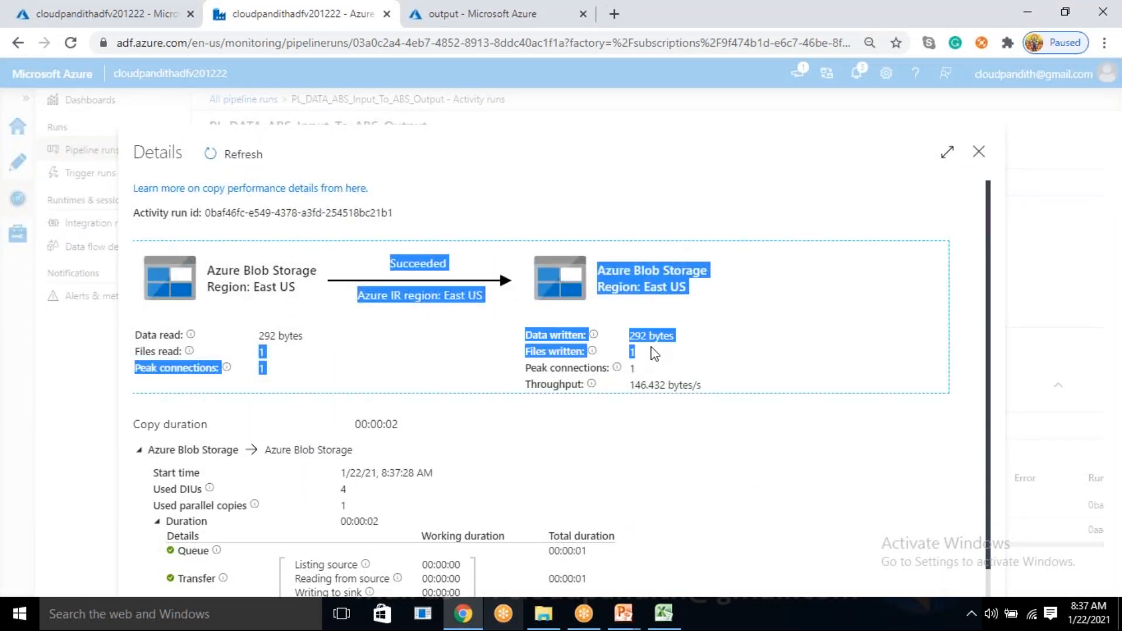
pyautogui.click(193, 355)
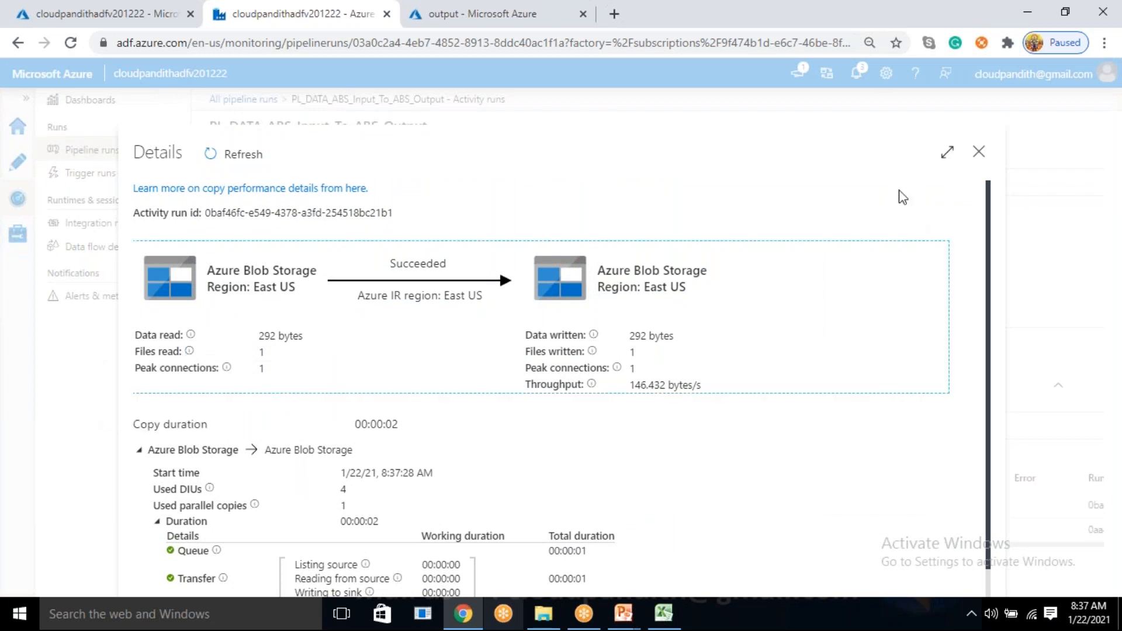
# Refresh the output container in the storage account and check the copied results.csv and its modified time.
pyautogui.click(447, 8)
pyautogui.click(463, 186)
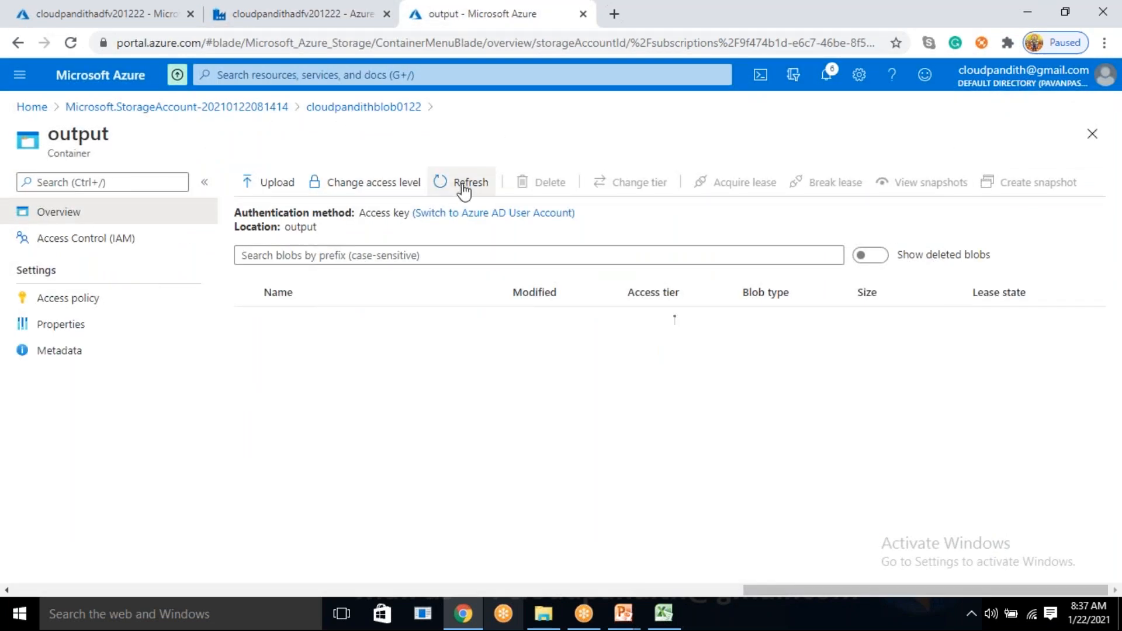
pyautogui.moveTo(344, 331); pyautogui.dragTo(280, 339)
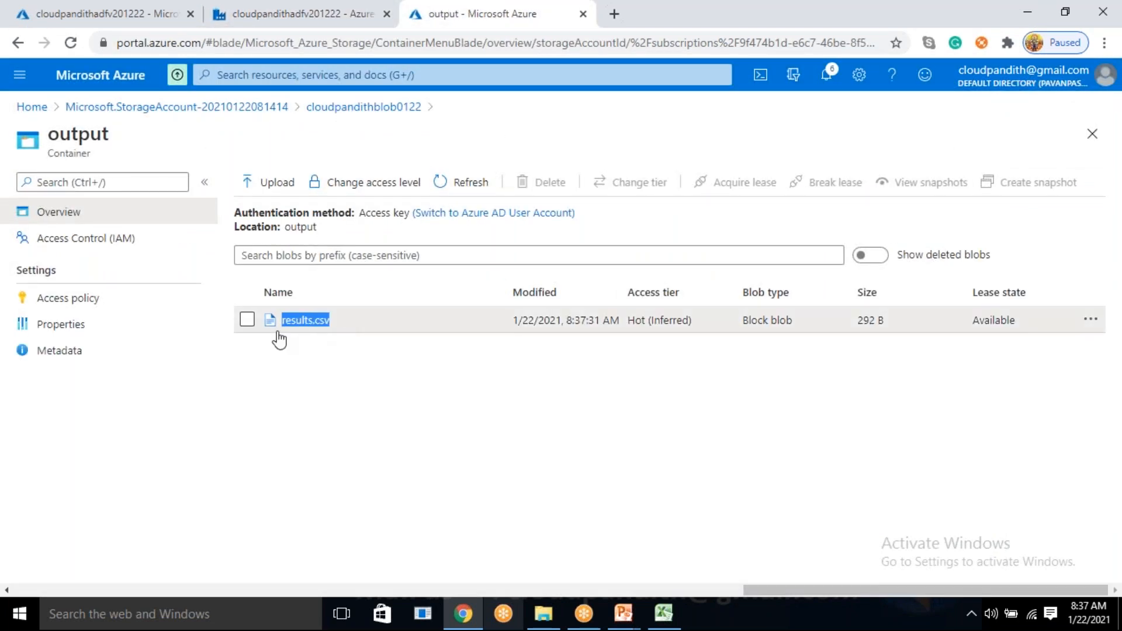
pyautogui.click(461, 381)
pyautogui.moveTo(567, 321); pyautogui.dragTo(620, 320)
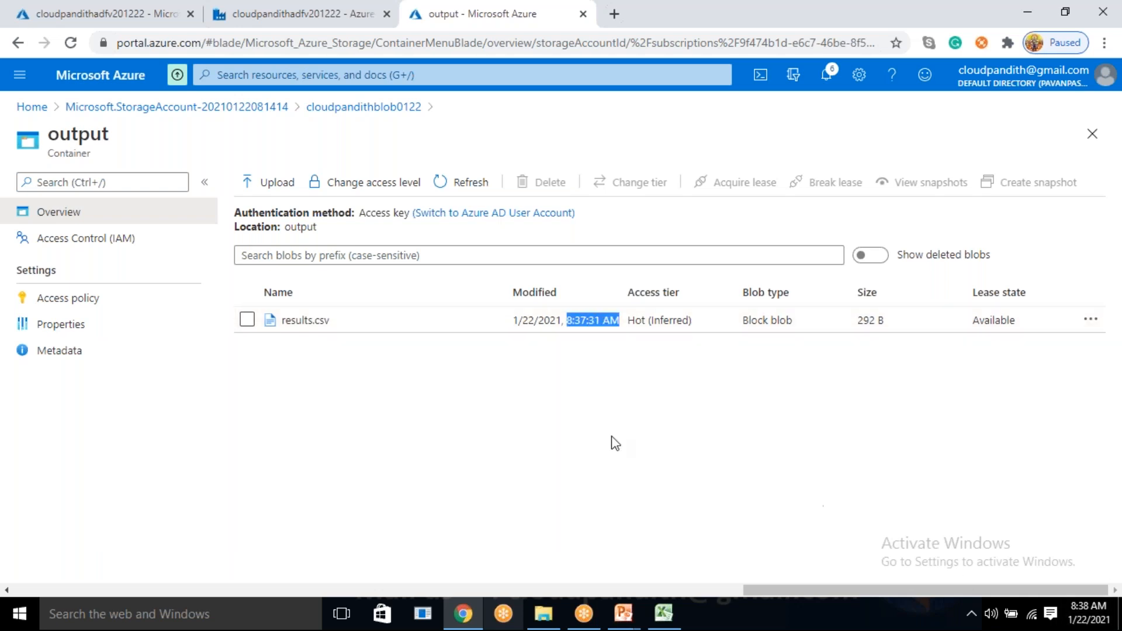
pyautogui.click(599, 405)
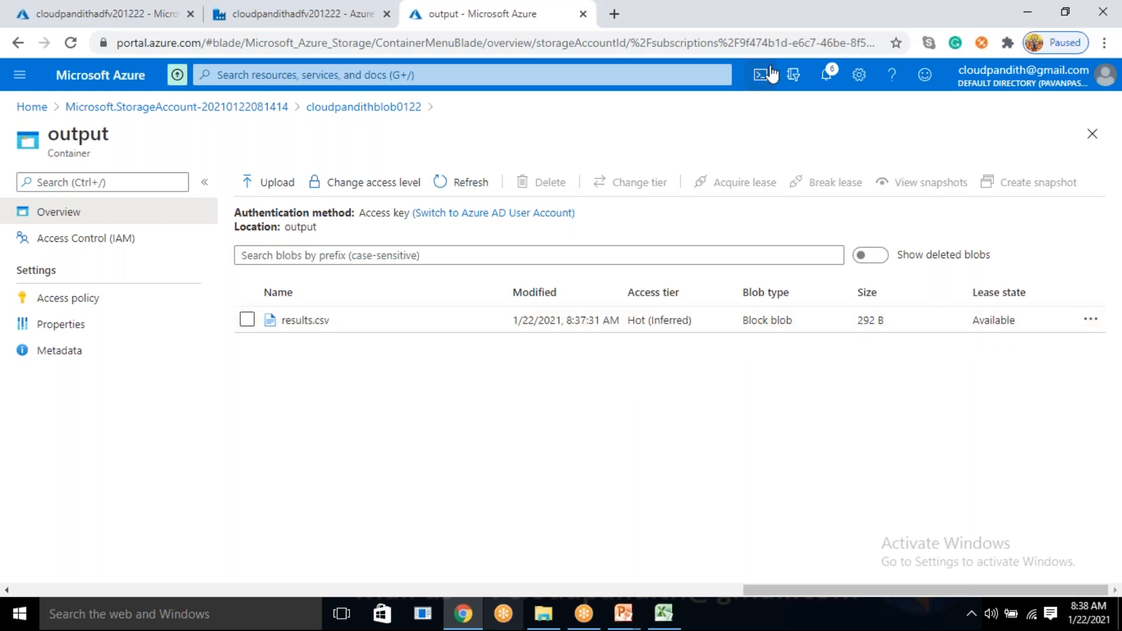
pyautogui.click(789, 19)
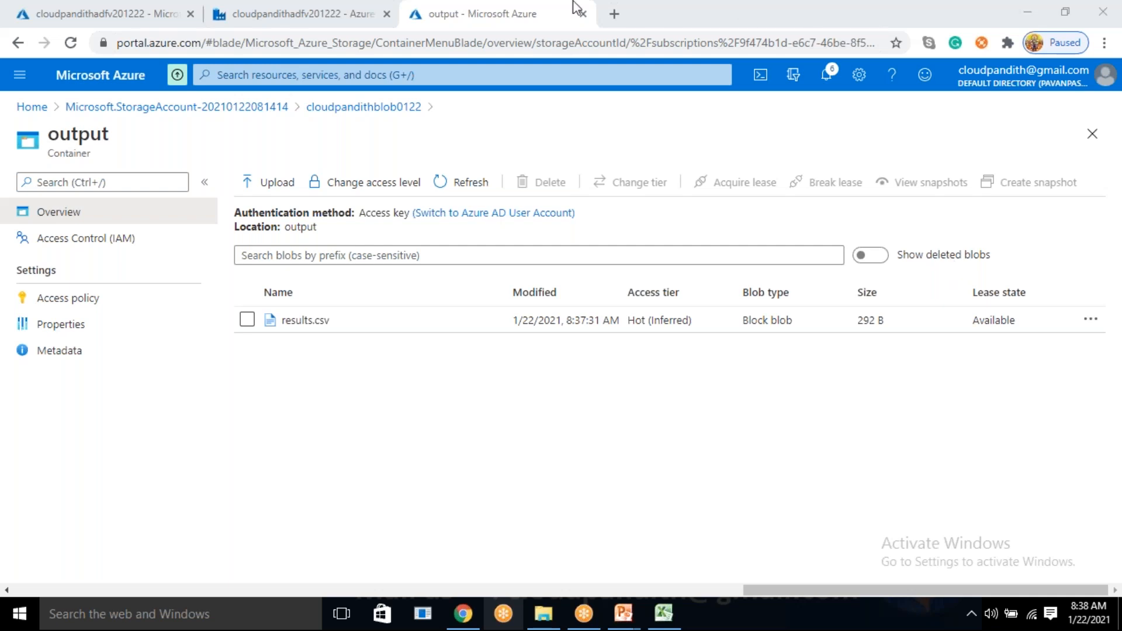
# Close the copy activity's run details in the data factory and return to authoring the pipeline.
pyautogui.click(250, 8)
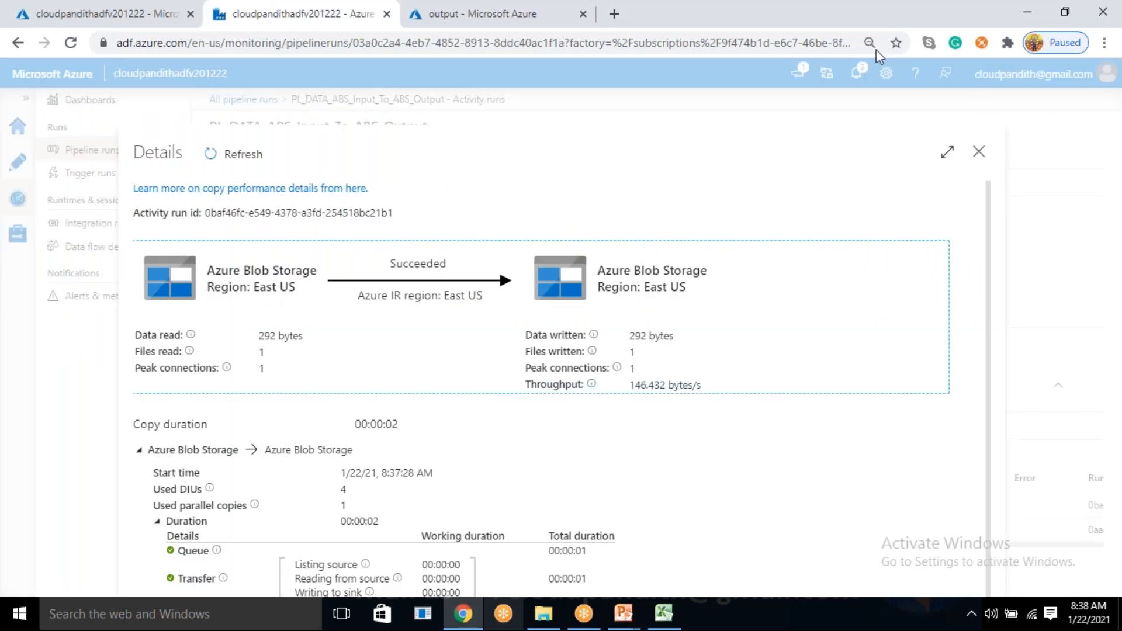
pyautogui.click(980, 151)
pyautogui.click(18, 161)
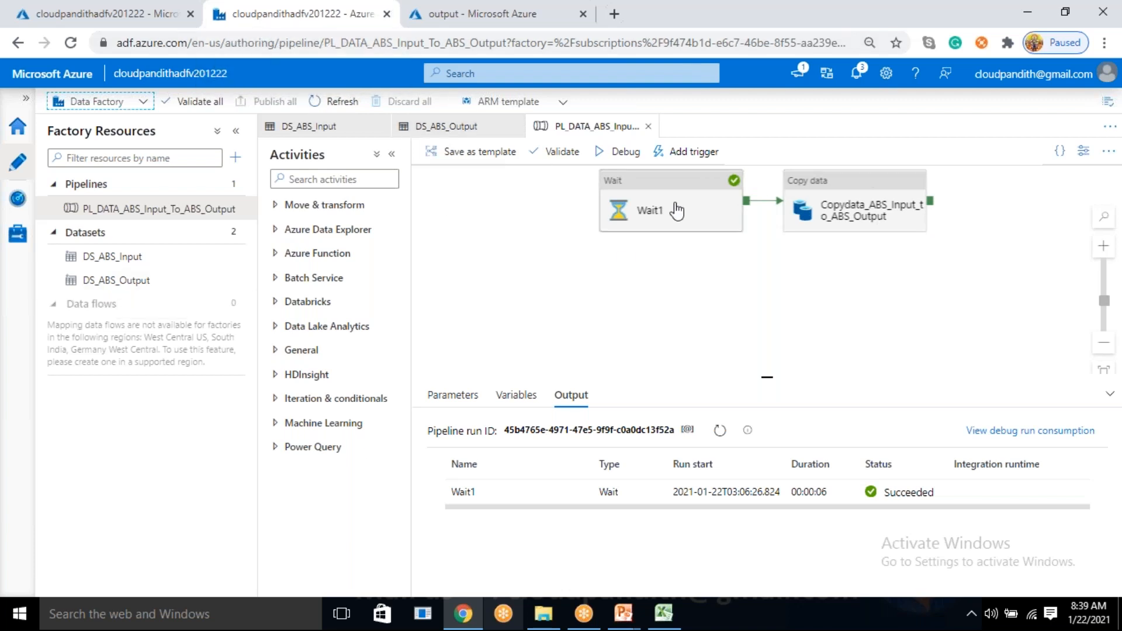
pyautogui.click(482, 13)
pyautogui.click(246, 320)
pyautogui.click(250, 325)
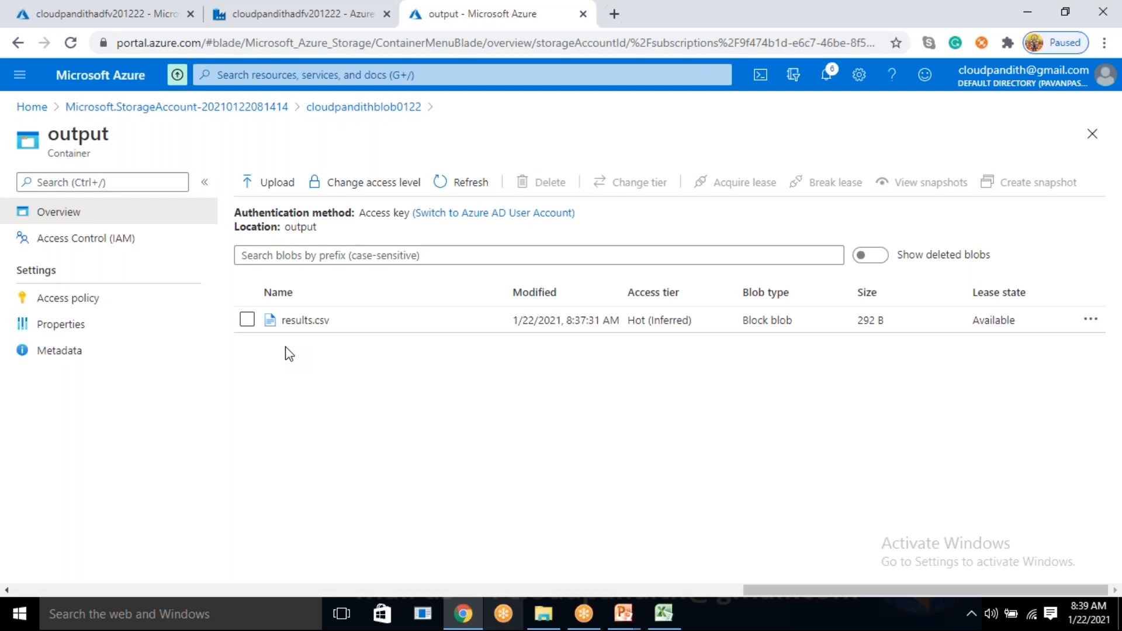
pyautogui.click(303, 8)
pyautogui.click(479, 8)
pyautogui.click(799, 21)
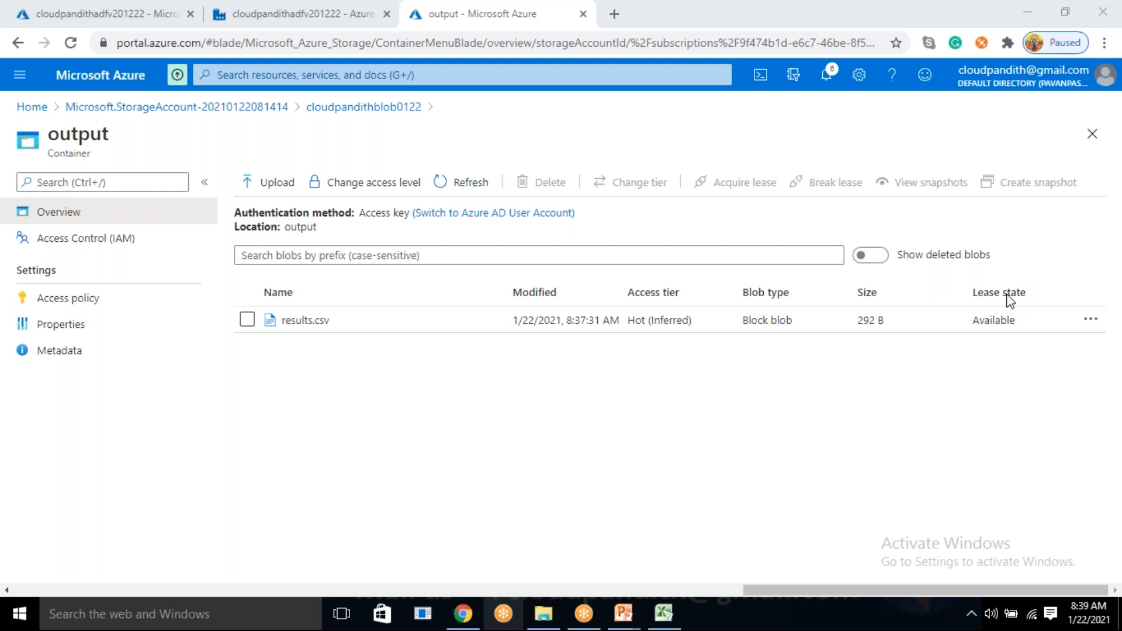
pyautogui.hotkey('ctrl', 'Tab')
pyautogui.hotkey('ctrl', 'Tab')
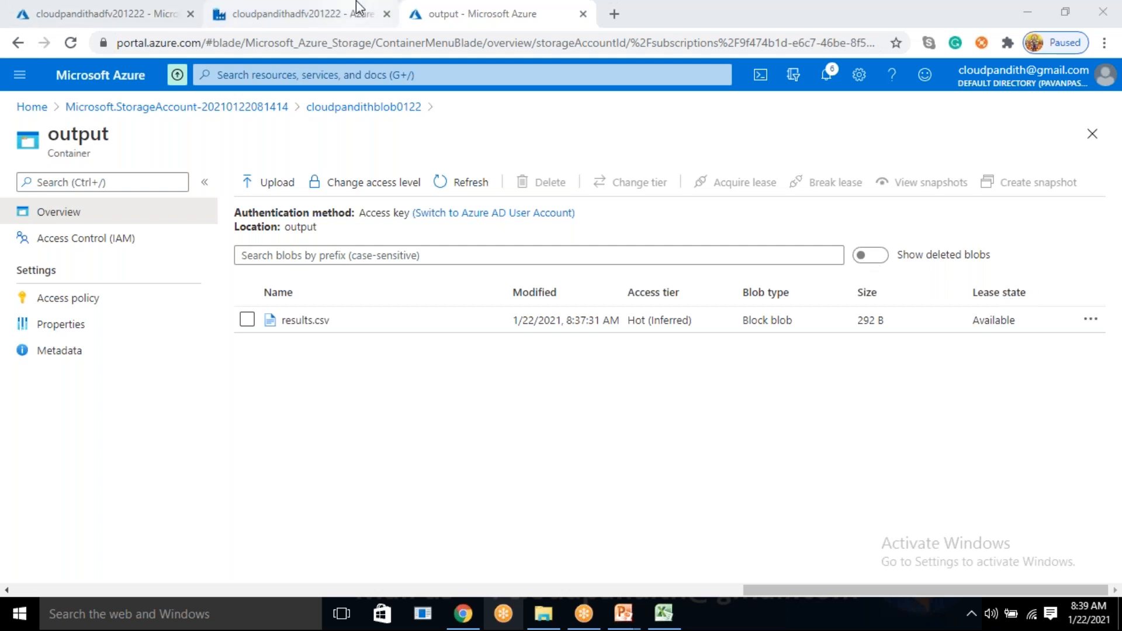
pyautogui.click(838, 69)
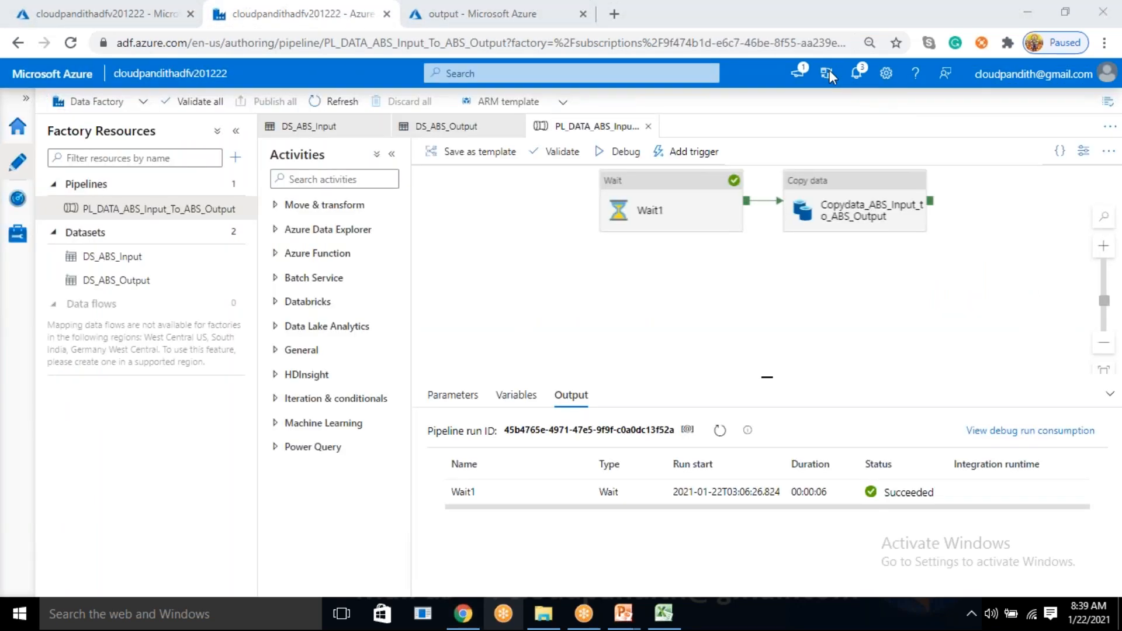
pyautogui.click(123, 11)
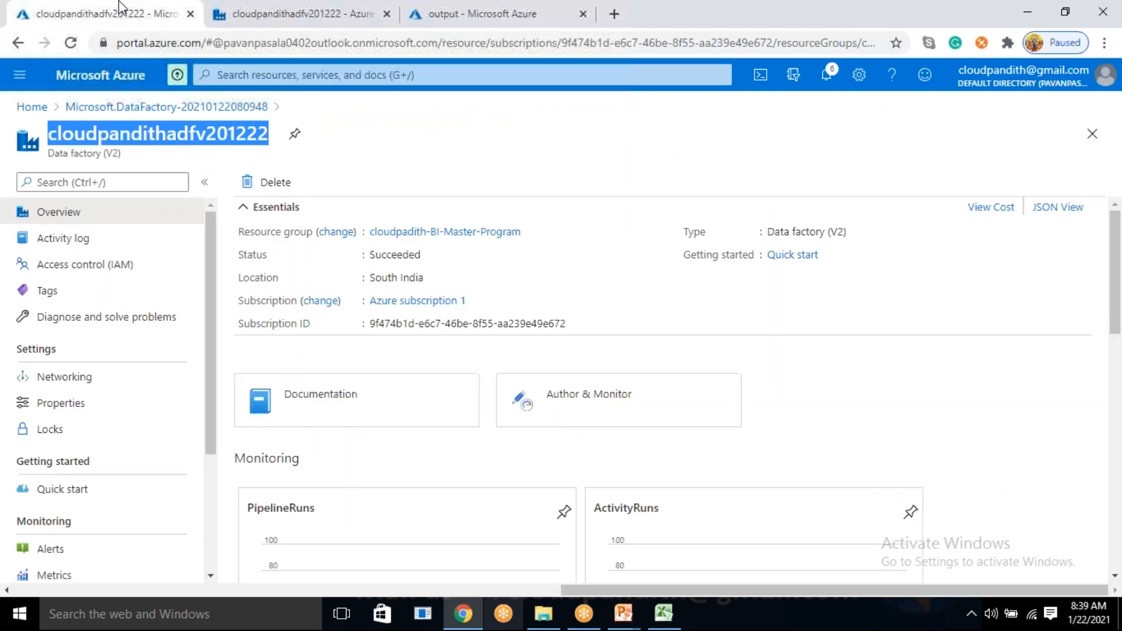
# Delete results.csv from the output container and refresh the container's file list.
pyautogui.click(417, 7)
pyautogui.click(247, 320)
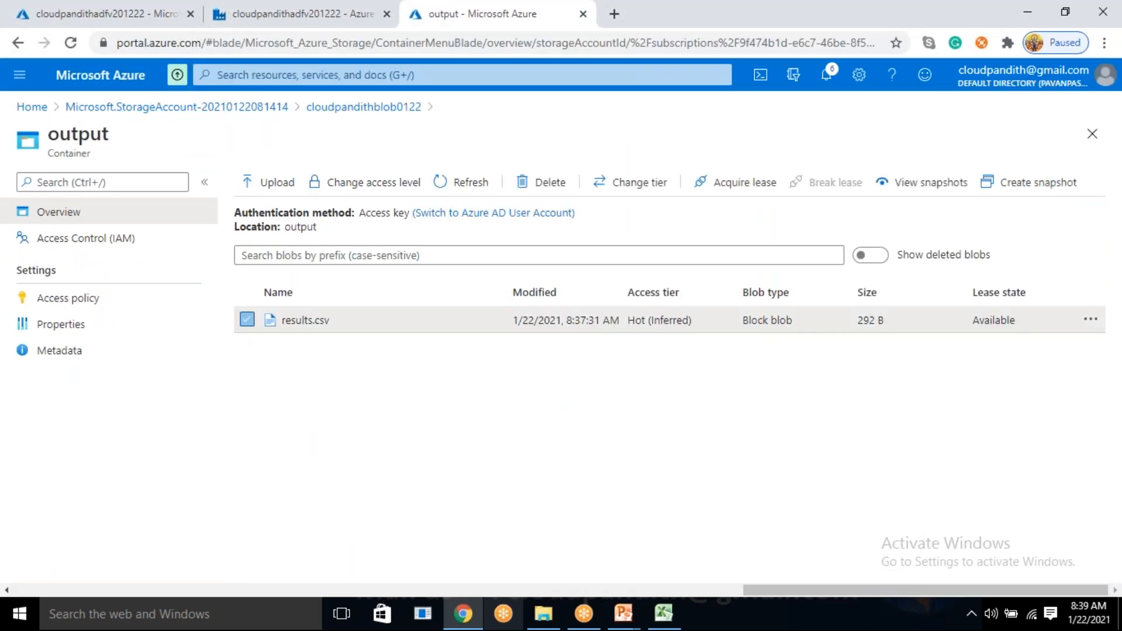
pyautogui.click(526, 184)
pyautogui.click(269, 404)
pyautogui.click(461, 185)
pyautogui.click(247, 320)
pyautogui.click(552, 182)
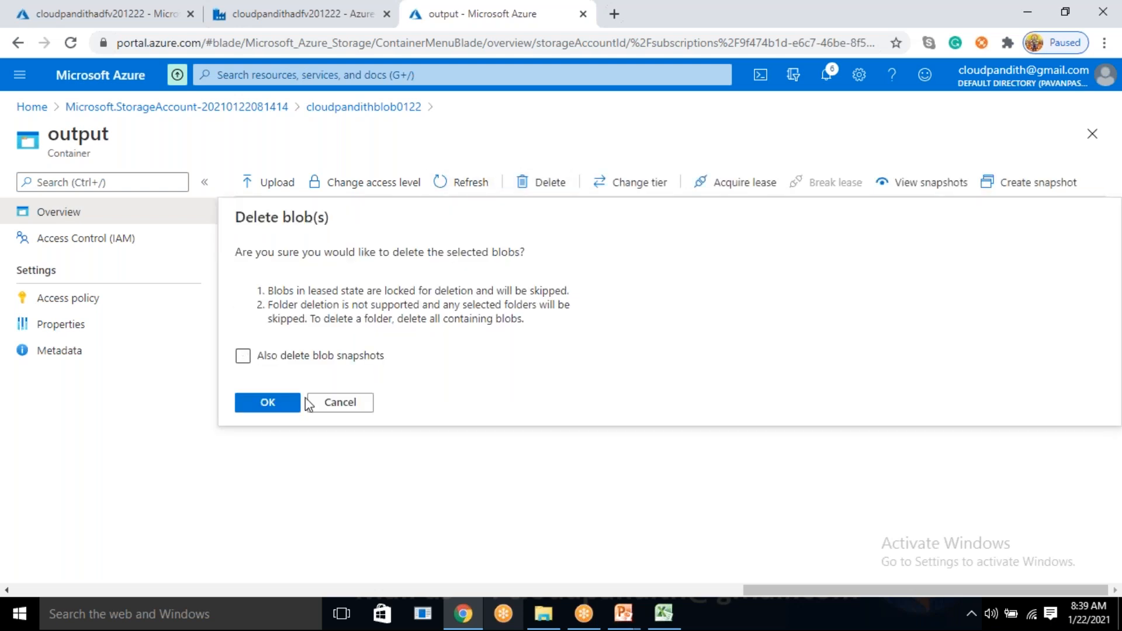
pyautogui.click(286, 402)
pyautogui.click(475, 185)
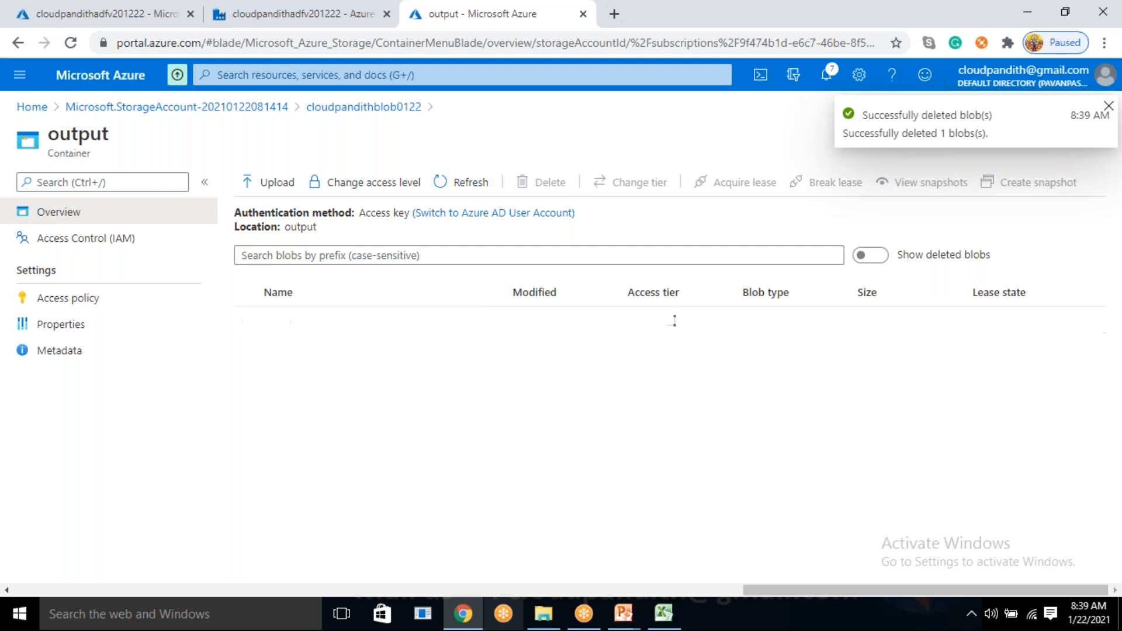
# Upload cust1.csv from the set-comma folder to the input container of the cloudpandithblob0122 storage account.
pyautogui.click(387, 118)
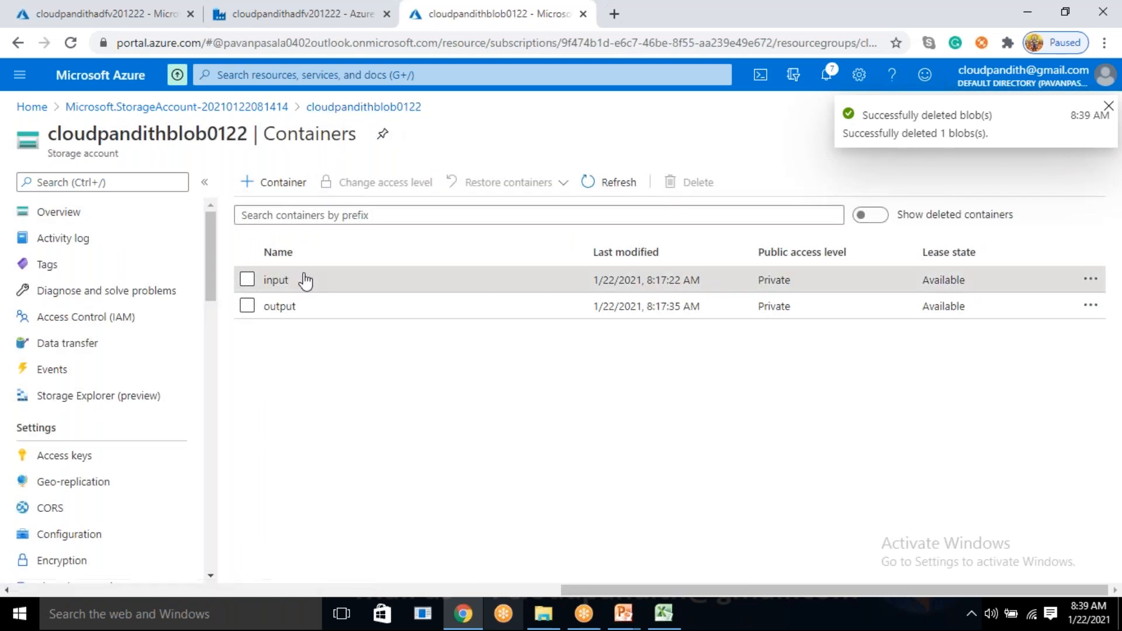
pyautogui.click(303, 281)
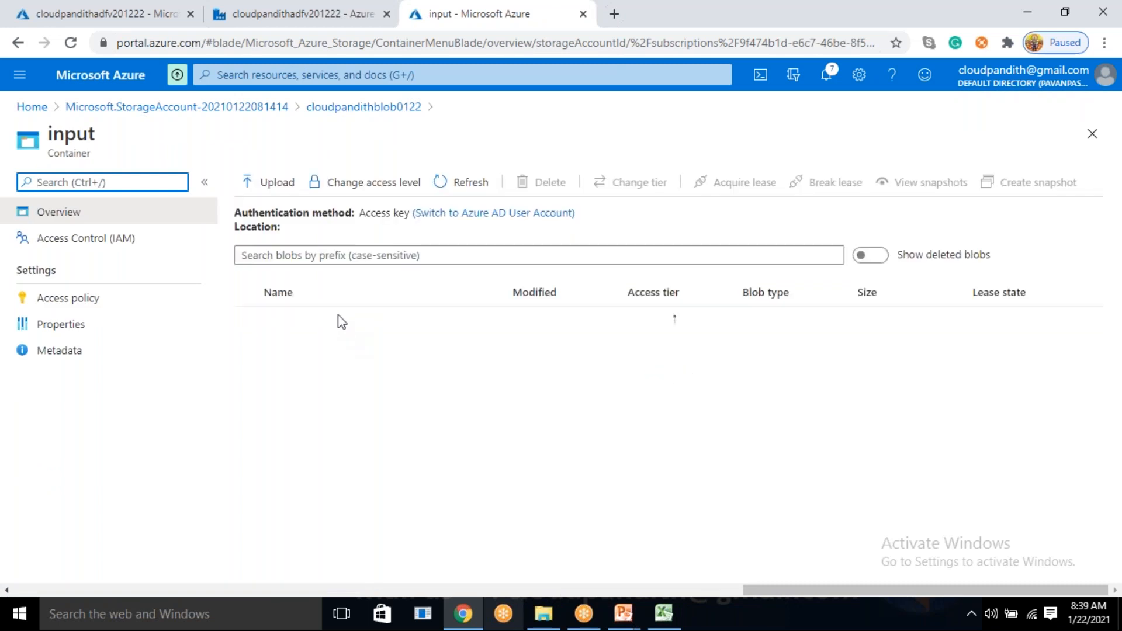
pyautogui.click(270, 183)
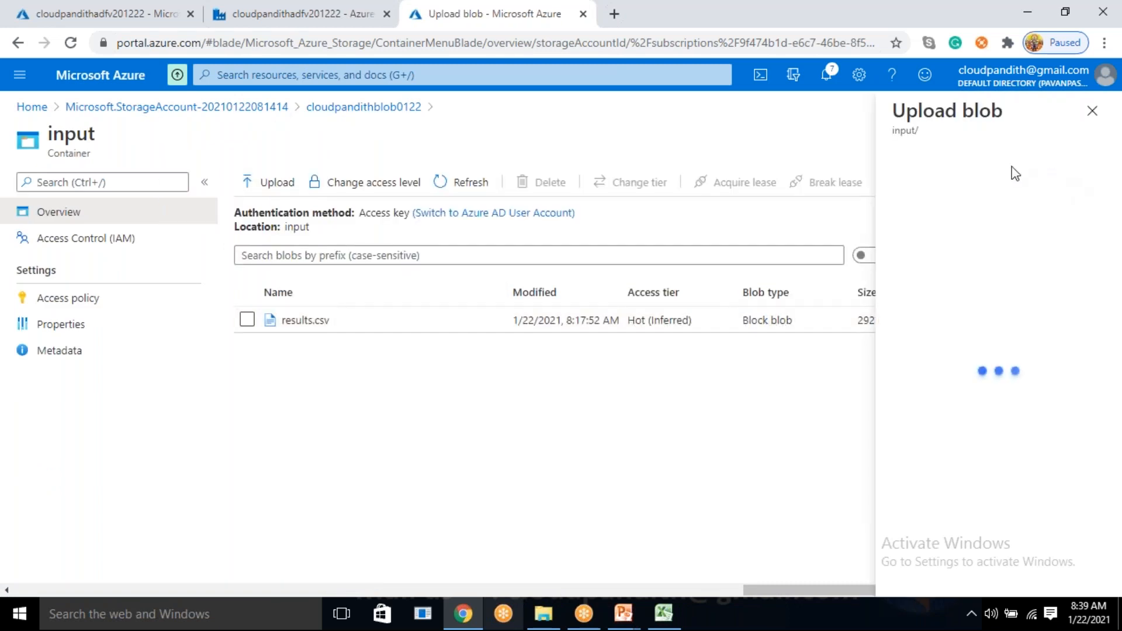
pyautogui.click(1000, 185)
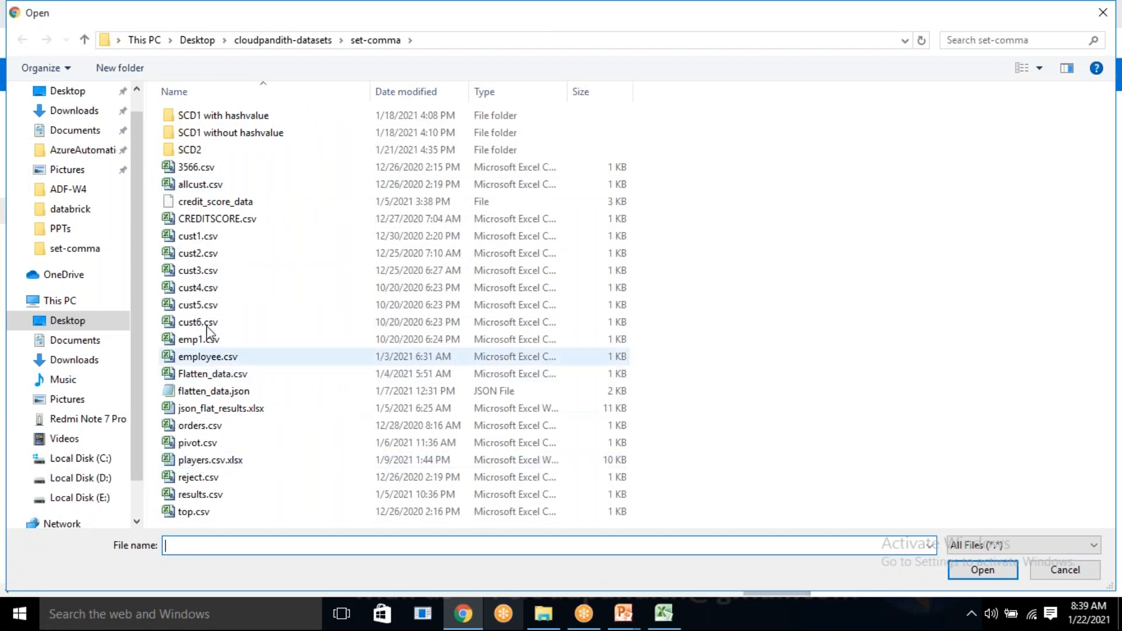
pyautogui.click(197, 235)
pyautogui.click(982, 571)
pyautogui.click(881, 304)
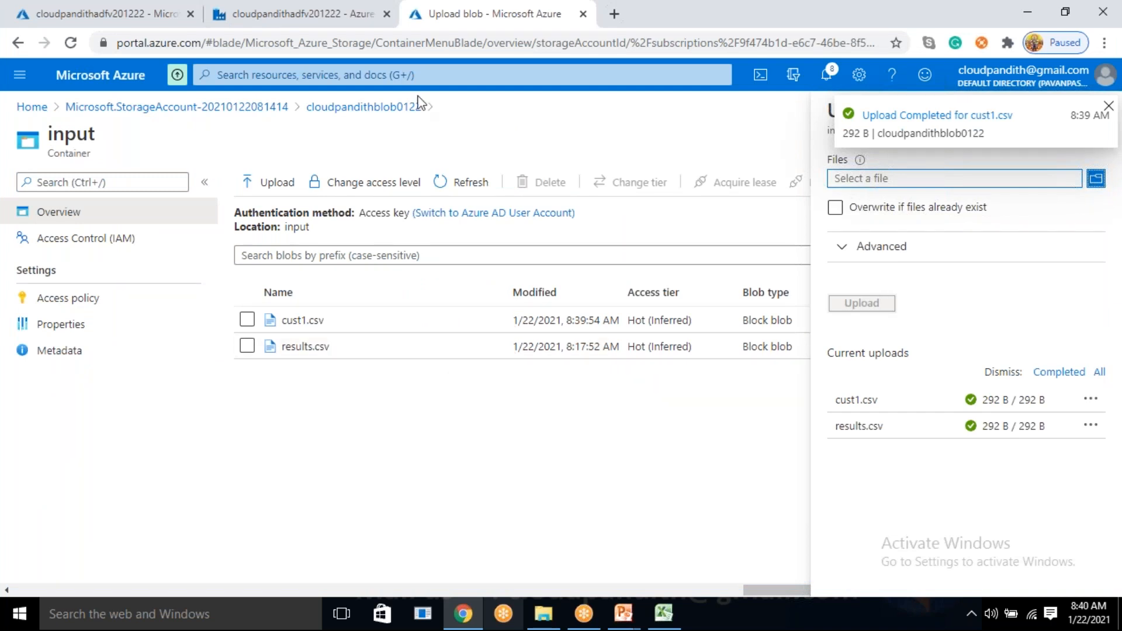
# Clear the file name from the DS_ABS_Input dataset's file path in the data factory, leaving only the input container.
pyautogui.click(310, 7)
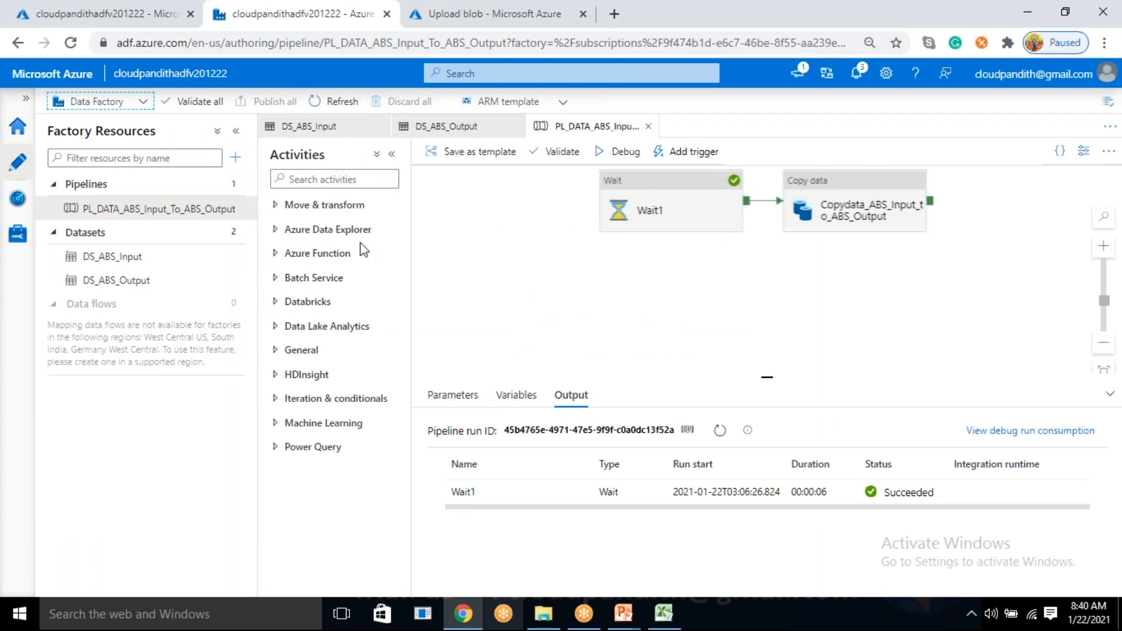
pyautogui.click(151, 258)
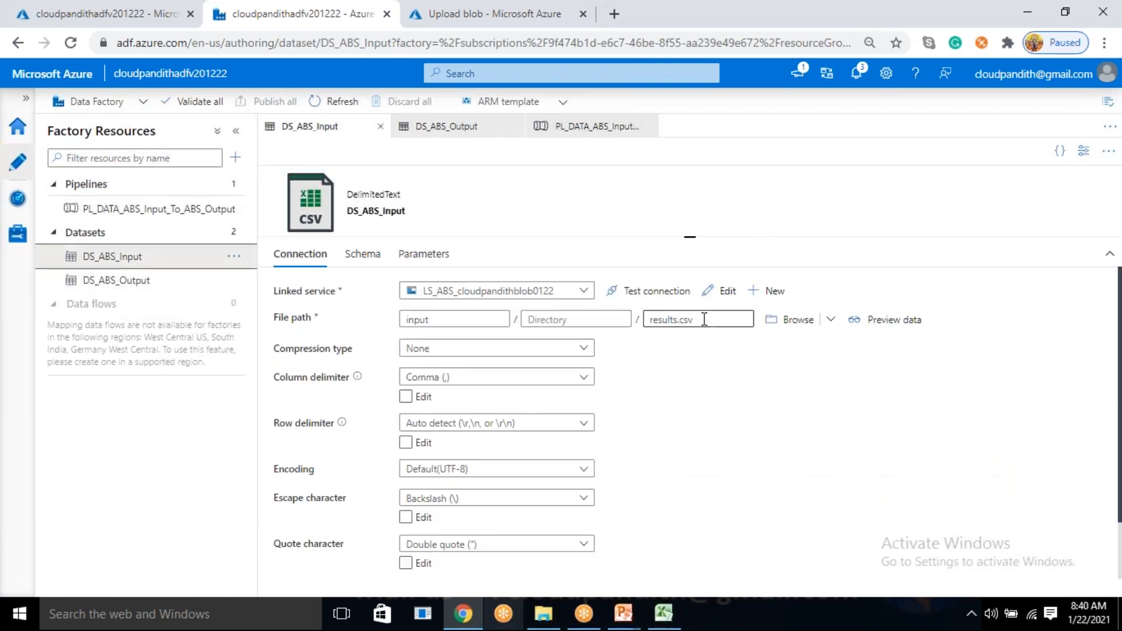
pyautogui.moveTo(704, 319); pyautogui.dragTo(649, 319)
pyautogui.press('BackSpace')
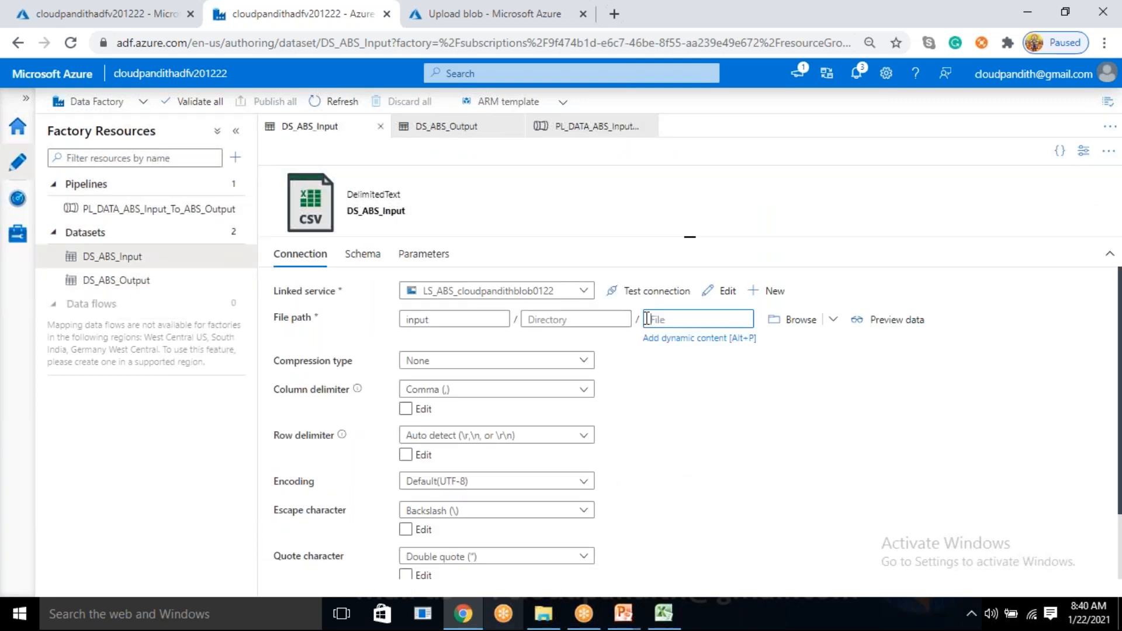
pyautogui.moveTo(430, 319); pyautogui.dragTo(404, 323)
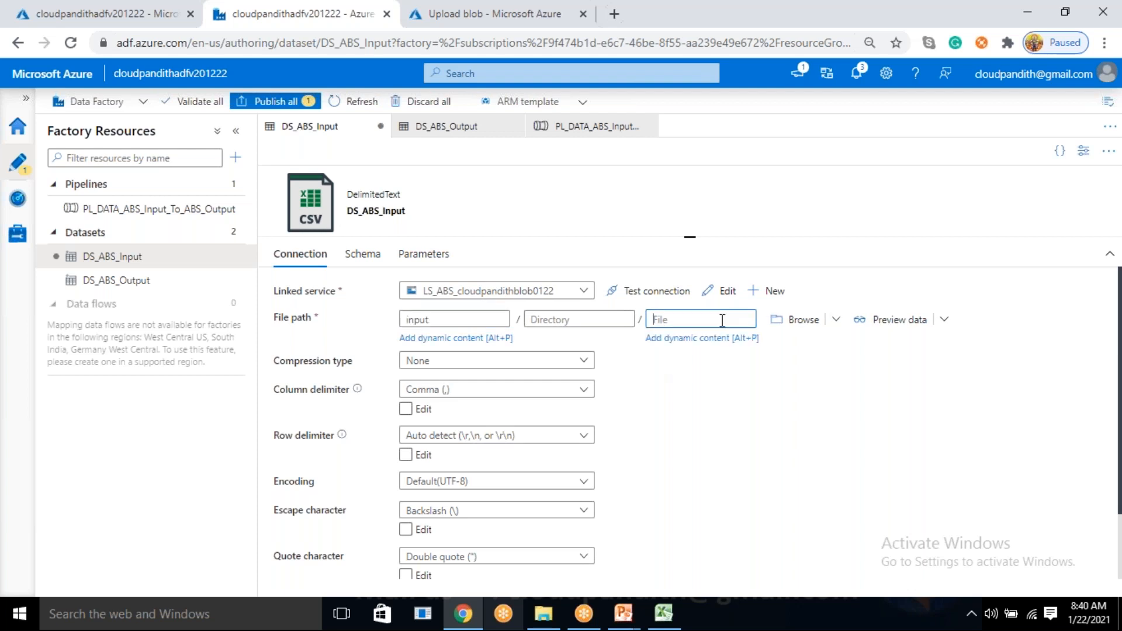
pyautogui.click(429, 323)
pyautogui.click(676, 318)
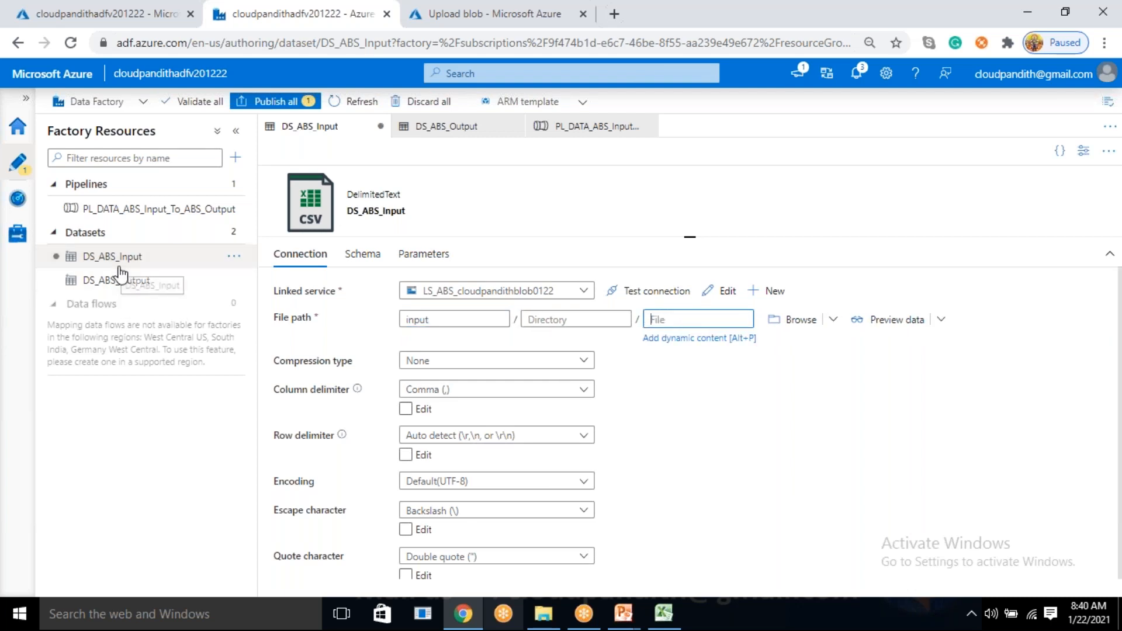
# Set the copy activity's source in PL_DATA_ABS_Input_To_ABS_Output to a wildcard file path with * as the wildcard file name.
pyautogui.click(147, 209)
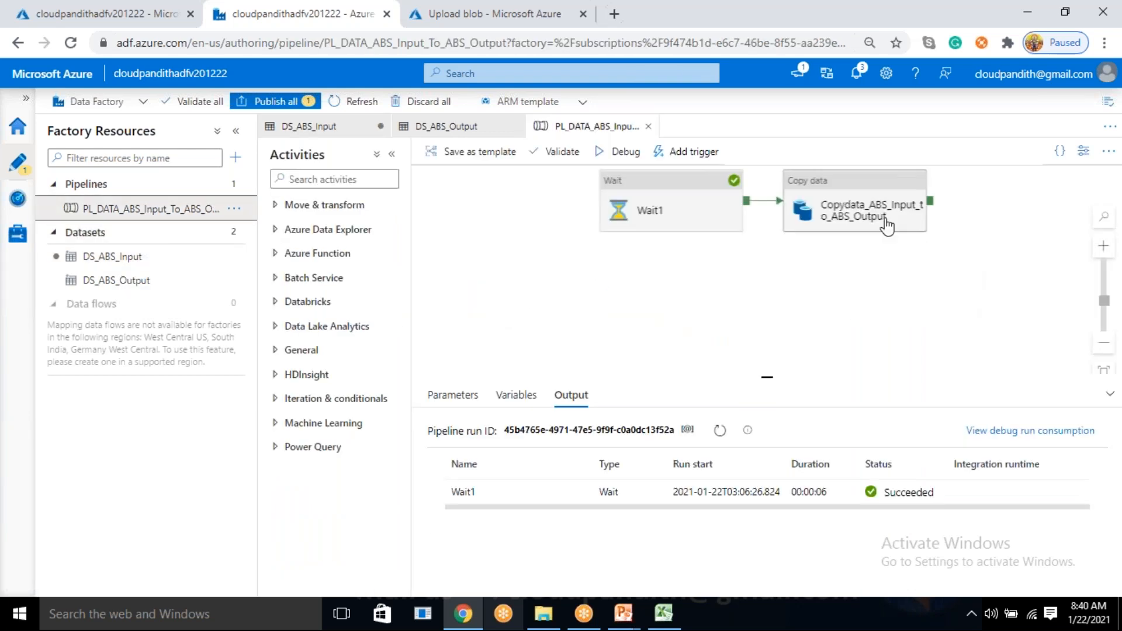
pyautogui.click(851, 205)
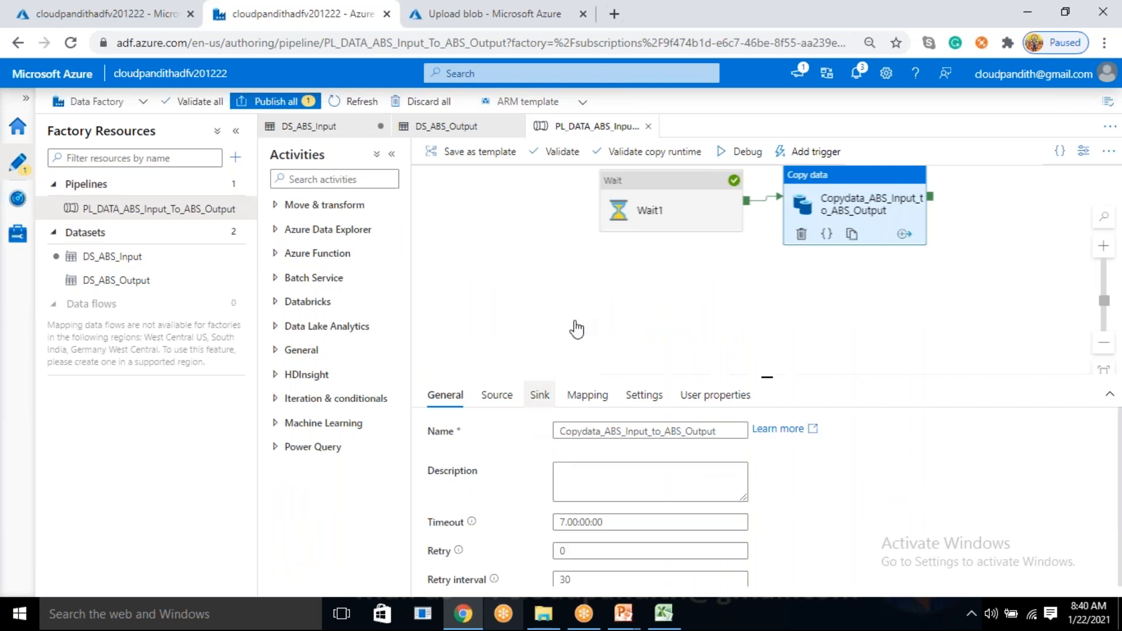
pyautogui.click(495, 396)
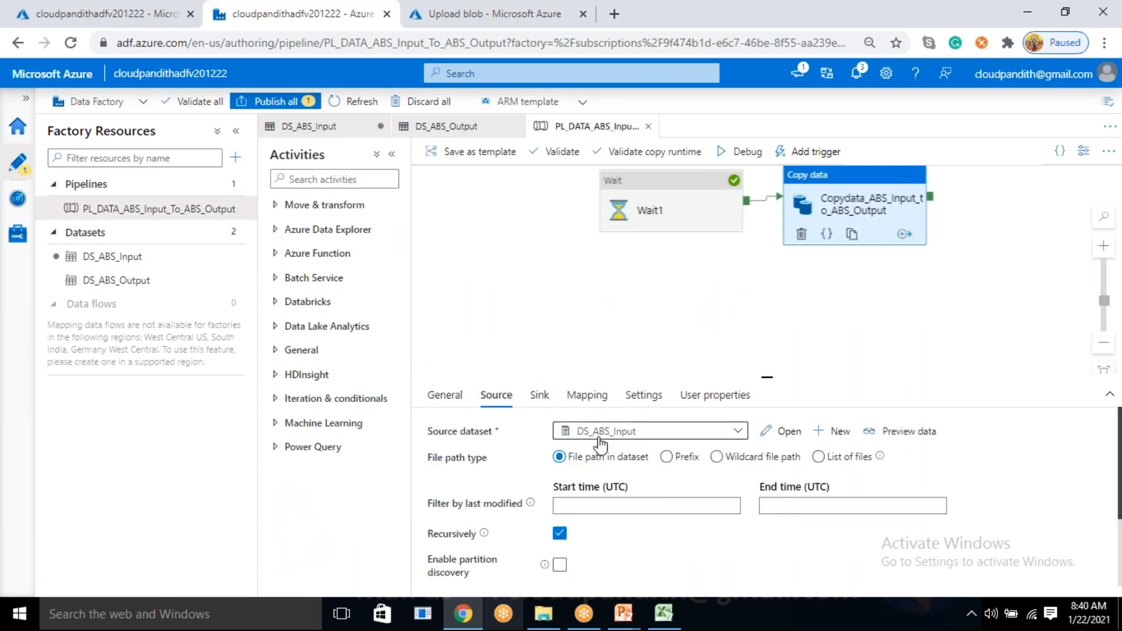
pyautogui.moveTo(452, 464); pyautogui.dragTo(483, 462)
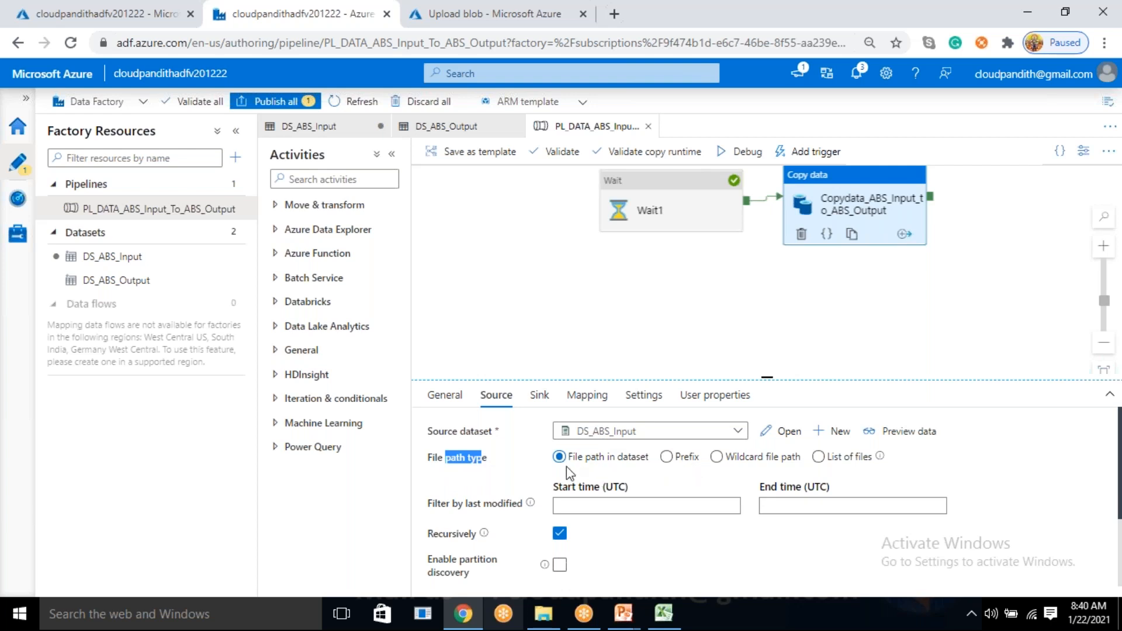
pyautogui.click(717, 459)
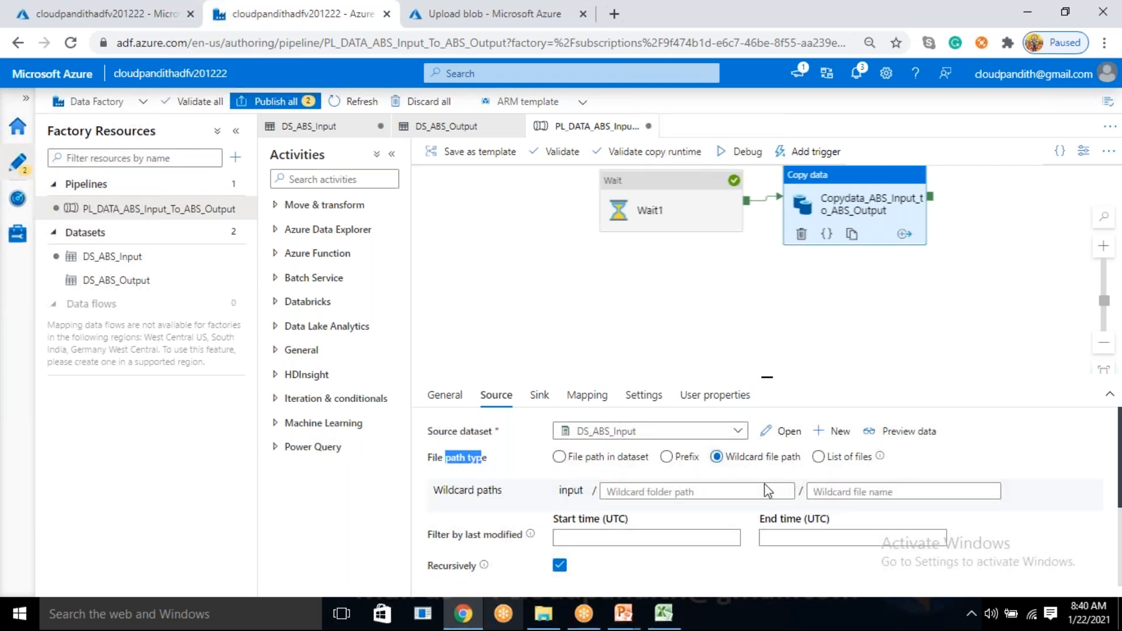
pyautogui.click(825, 493)
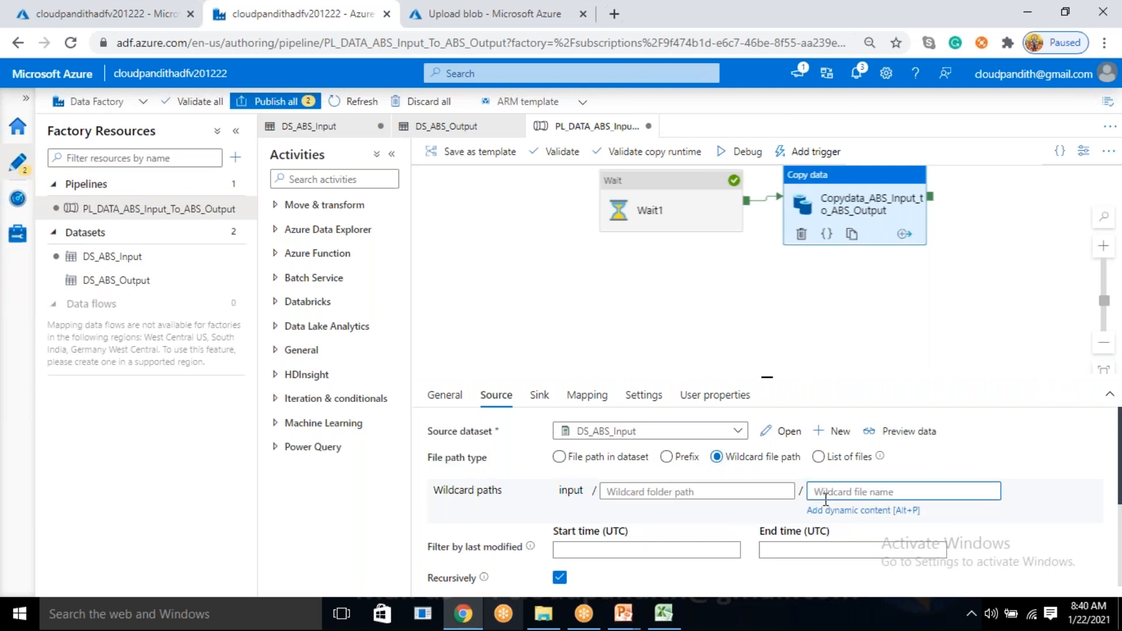
pyautogui.write('*')
pyautogui.doubleClick(571, 491)
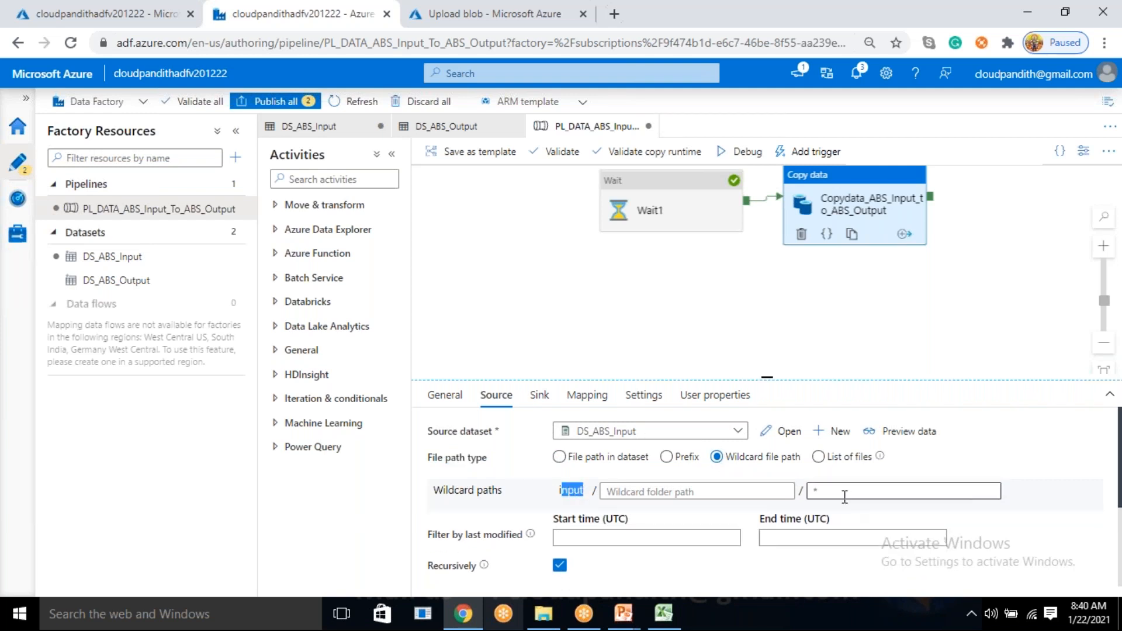
pyautogui.doubleClick(813, 492)
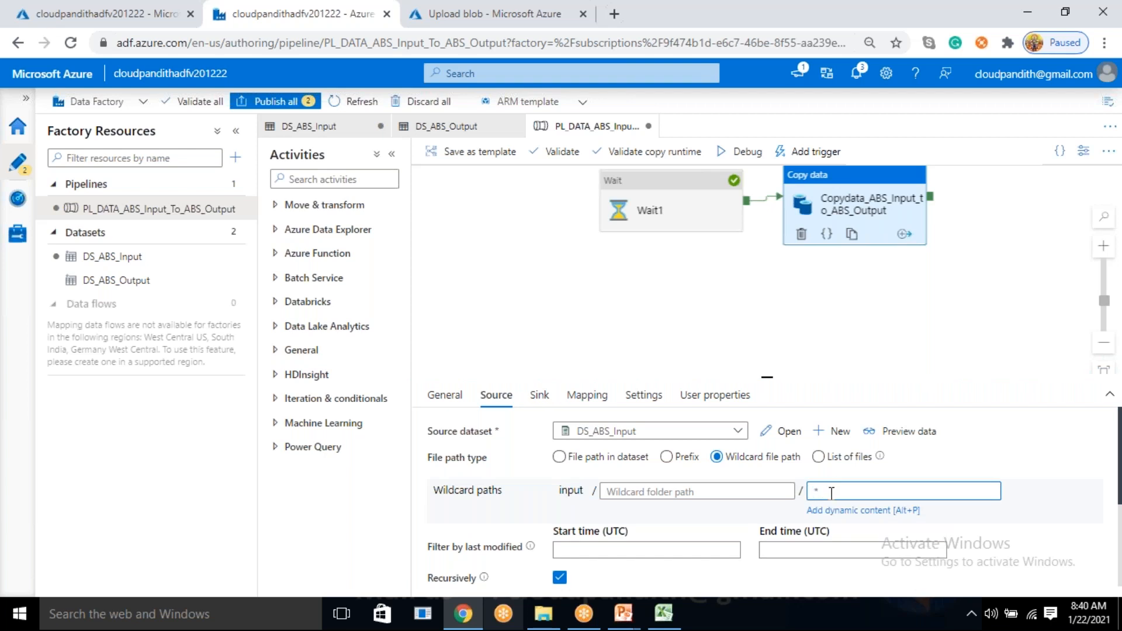
# Debug the pipeline and refresh the run output until the copy activity finishes.
pyautogui.click(737, 153)
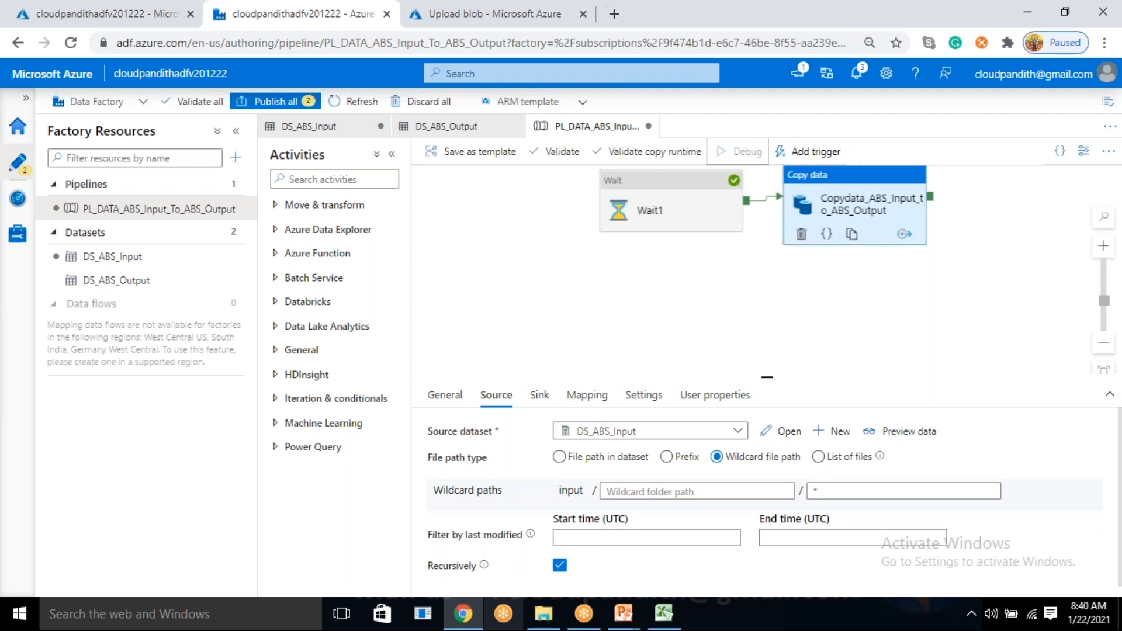
pyautogui.click(722, 431)
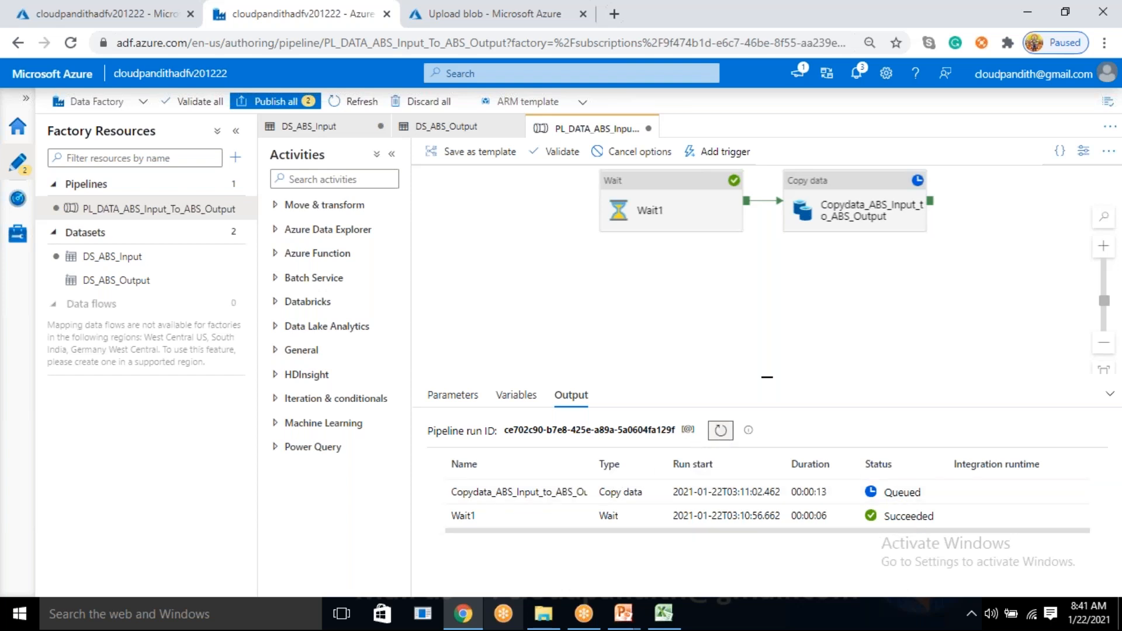
pyautogui.click(721, 432)
pyautogui.click(721, 433)
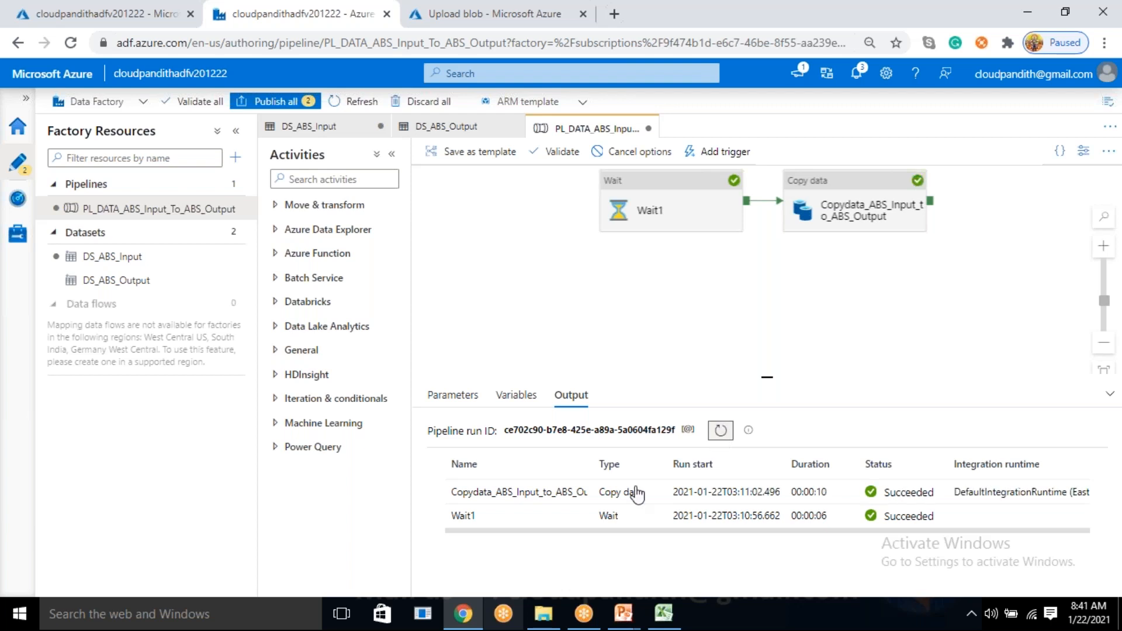
# Open the copy activity's run details and check the number of files read and written.
pyautogui.moveTo(588, 496)
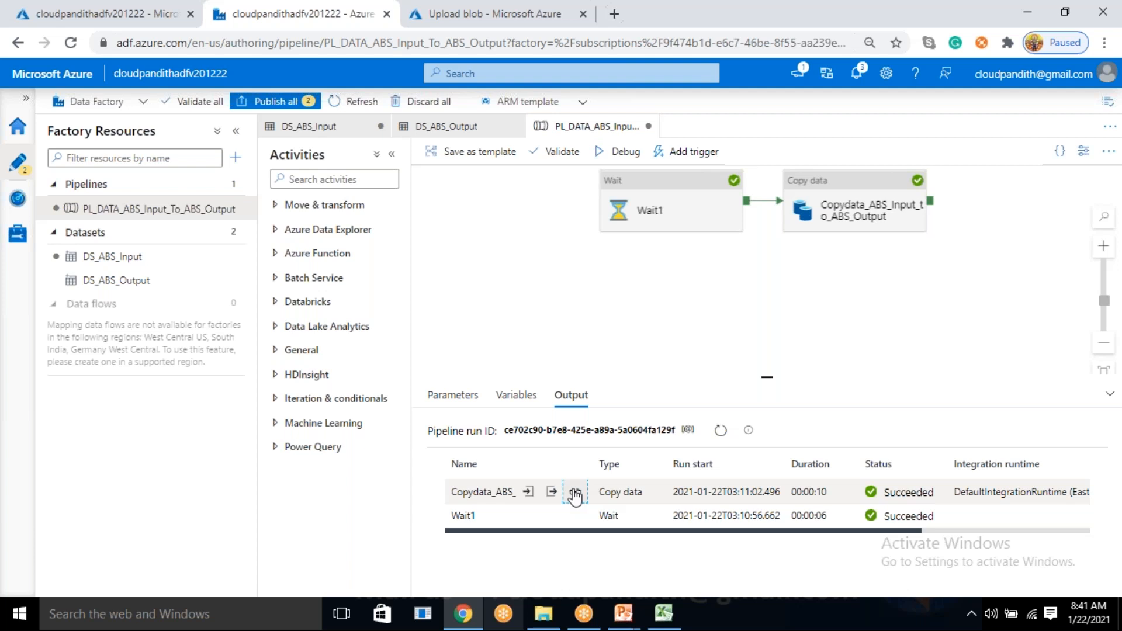
pyautogui.click(576, 494)
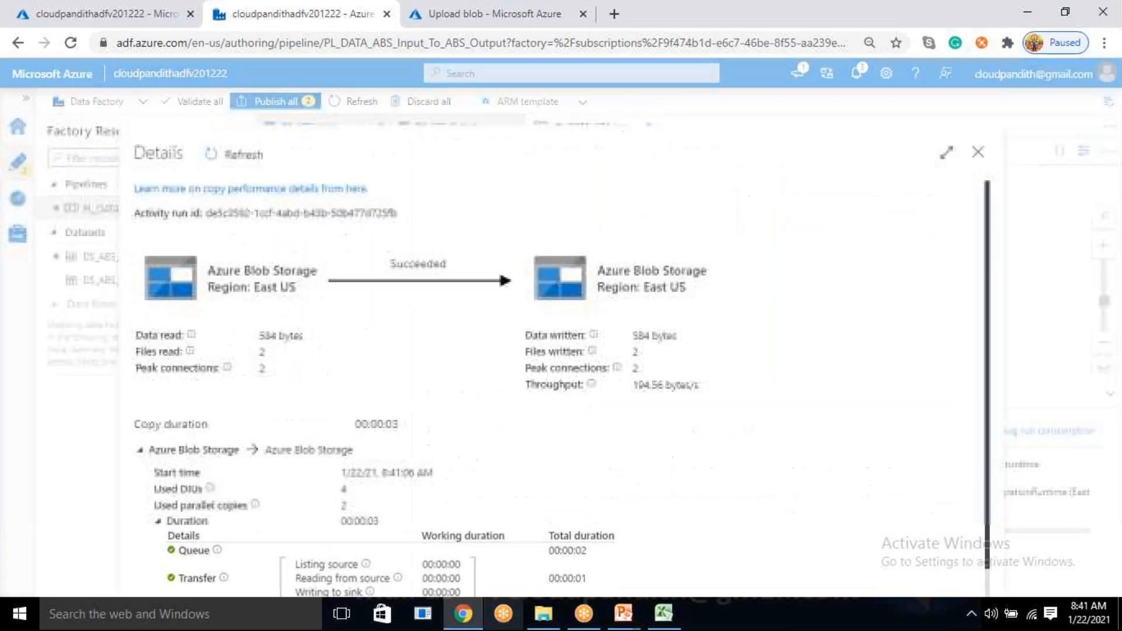
pyautogui.doubleClick(261, 352)
pyautogui.click(633, 368)
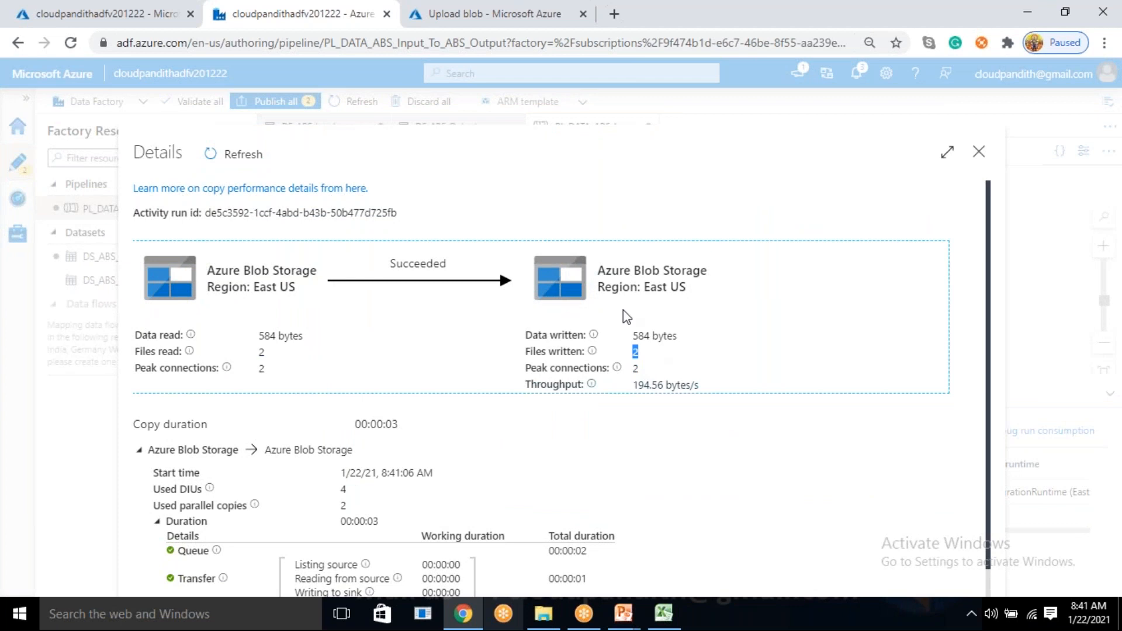
# Switch to the cloudpandithblob0122 storage account in the Azure portal and check the copied files in the output container.
pyautogui.click(502, 12)
pyautogui.click(1093, 110)
pyautogui.click(413, 111)
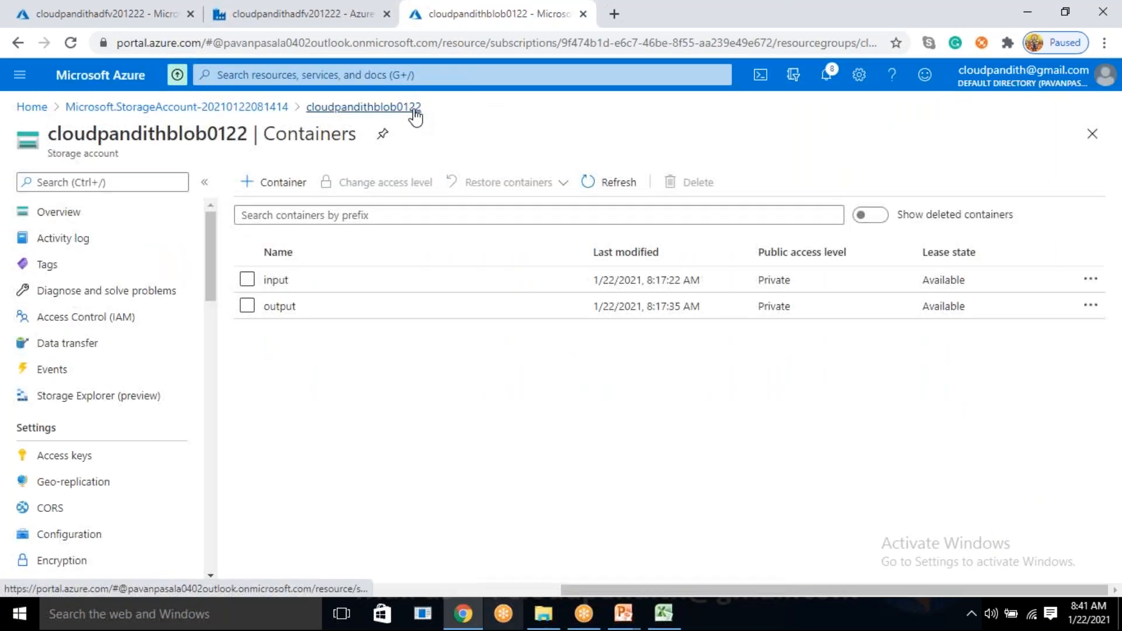
pyautogui.click(293, 306)
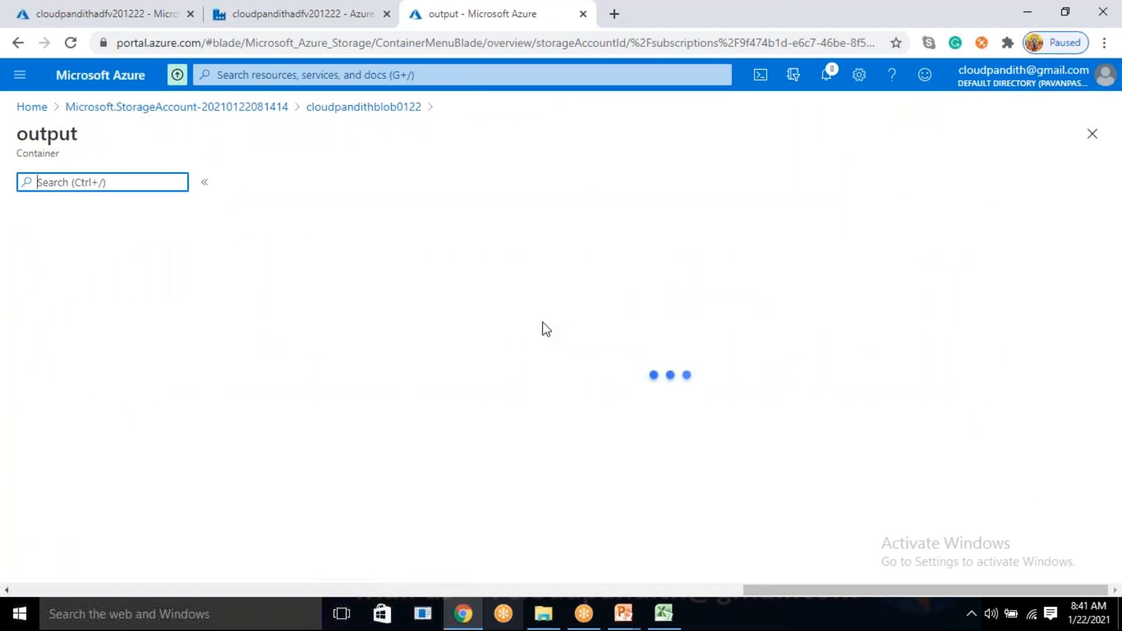
pyautogui.moveTo(288, 317); pyautogui.dragTo(315, 348)
pyautogui.click(344, 383)
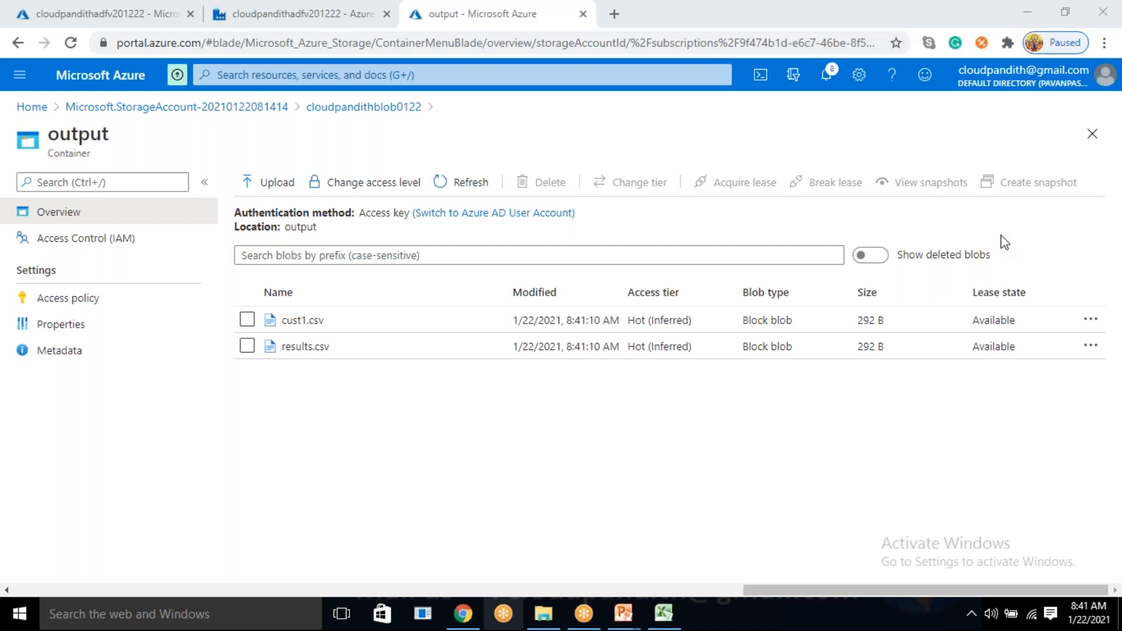
# Close the copy run details in the data factory and review the DS_ABS_Input dataset's file path.
pyautogui.click(320, 13)
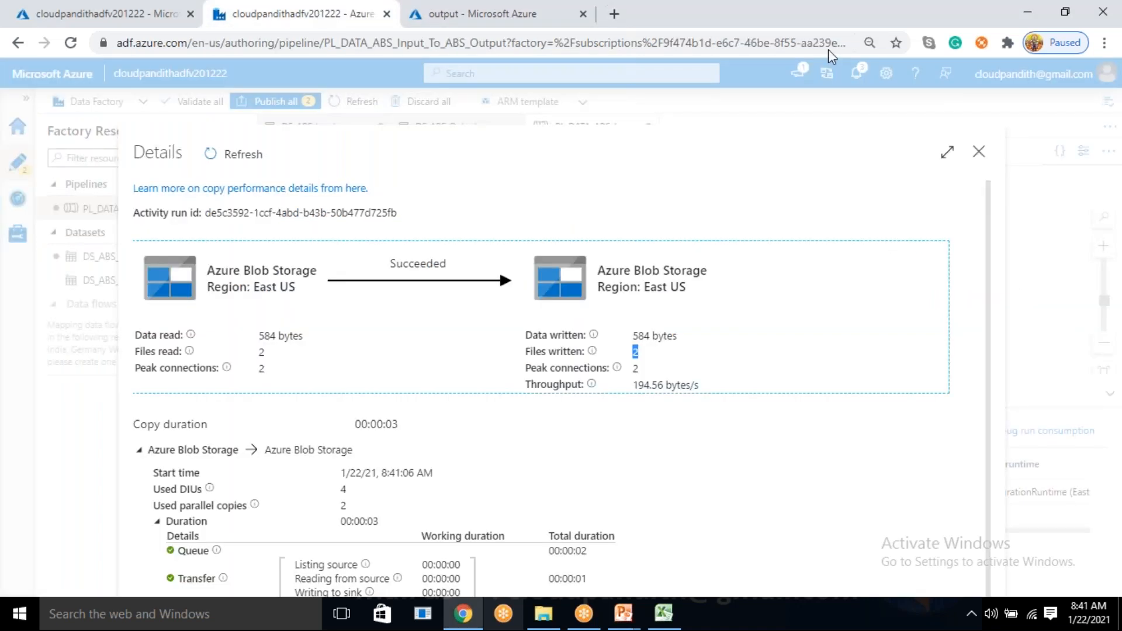
pyautogui.click(979, 152)
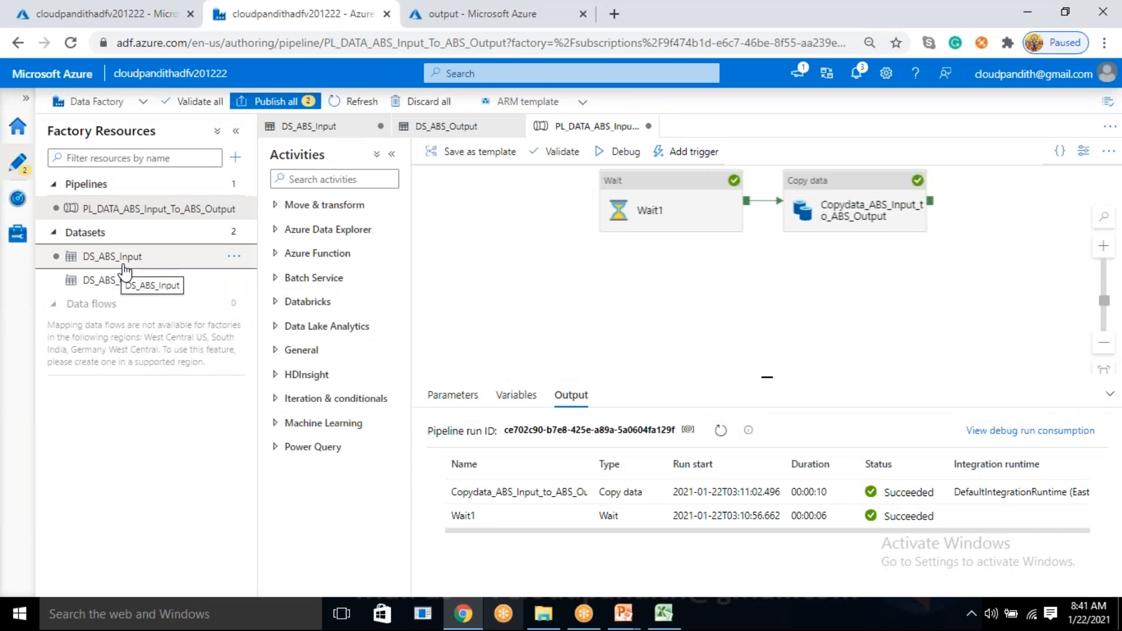
pyautogui.click(123, 268)
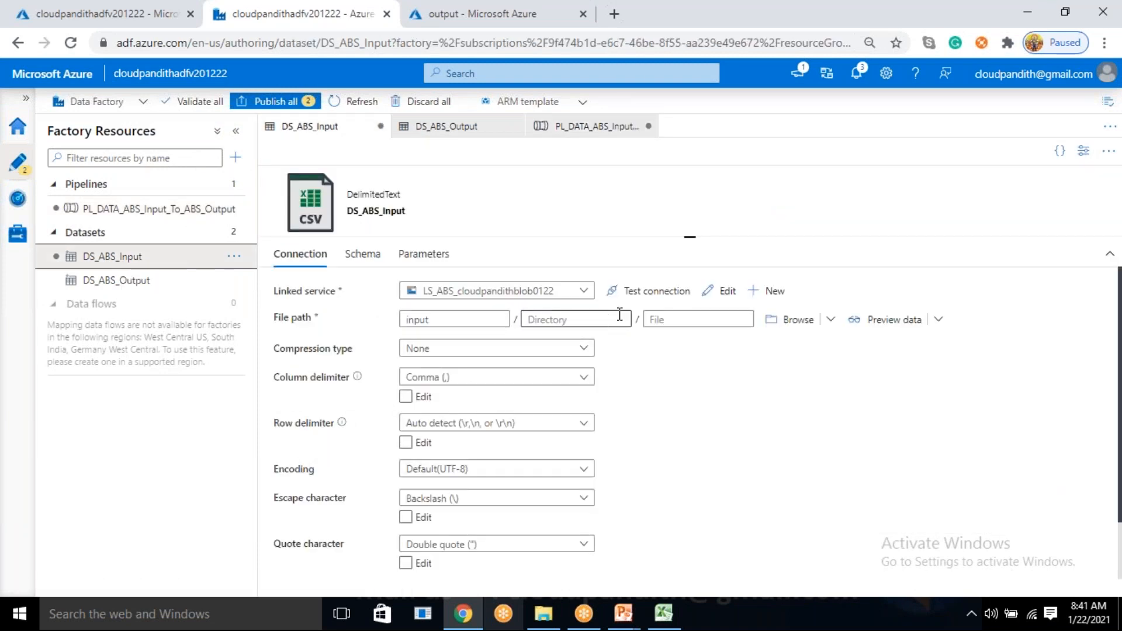
pyautogui.click(655, 320)
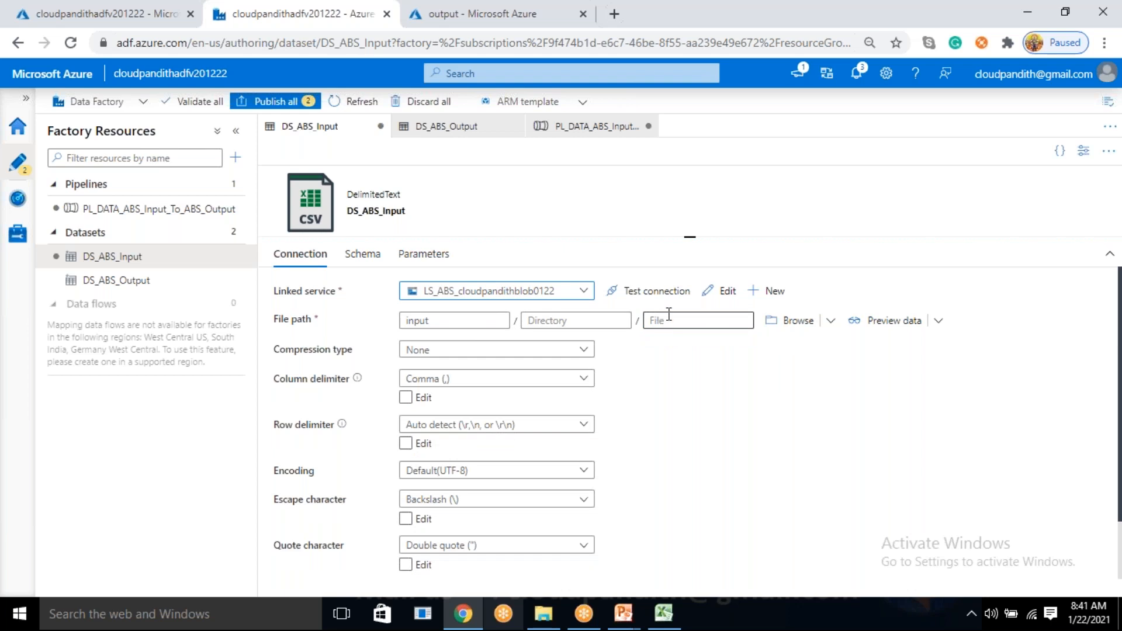
pyautogui.moveTo(476, 322); pyautogui.dragTo(375, 328)
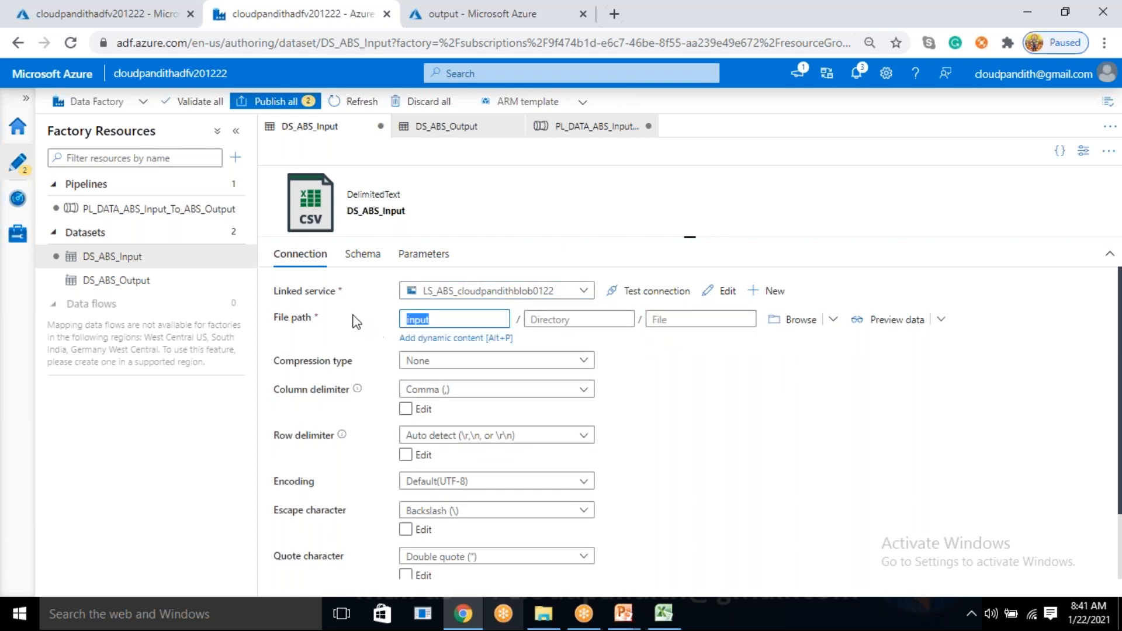
# Review the copy activity's wildcard source path and its sink settings in the pipeline.
pyautogui.click(161, 211)
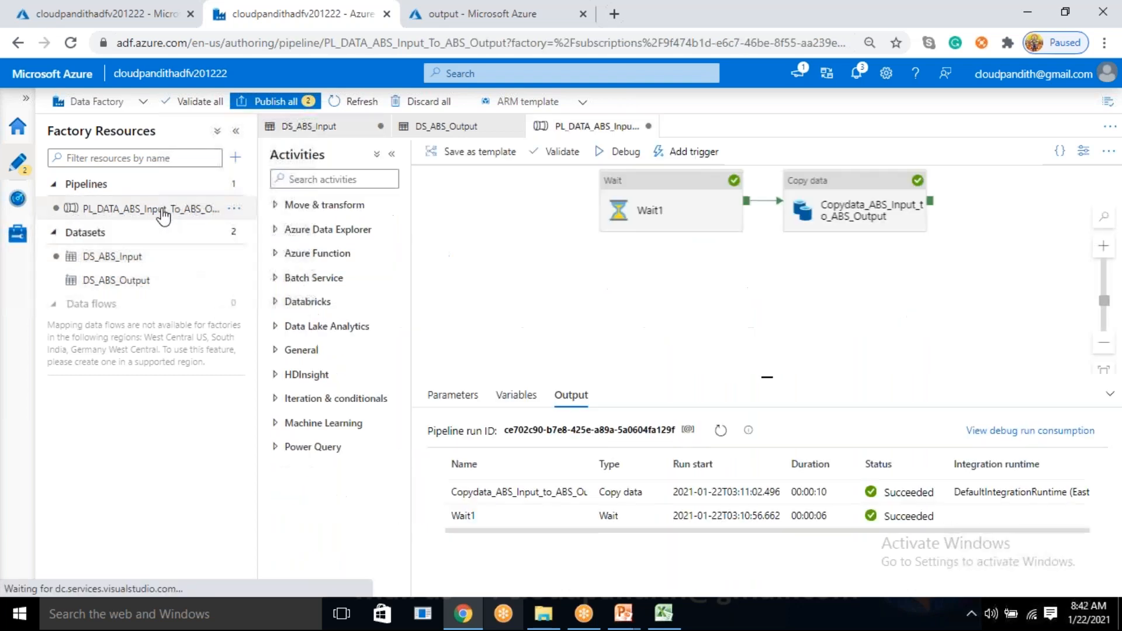
pyautogui.click(826, 214)
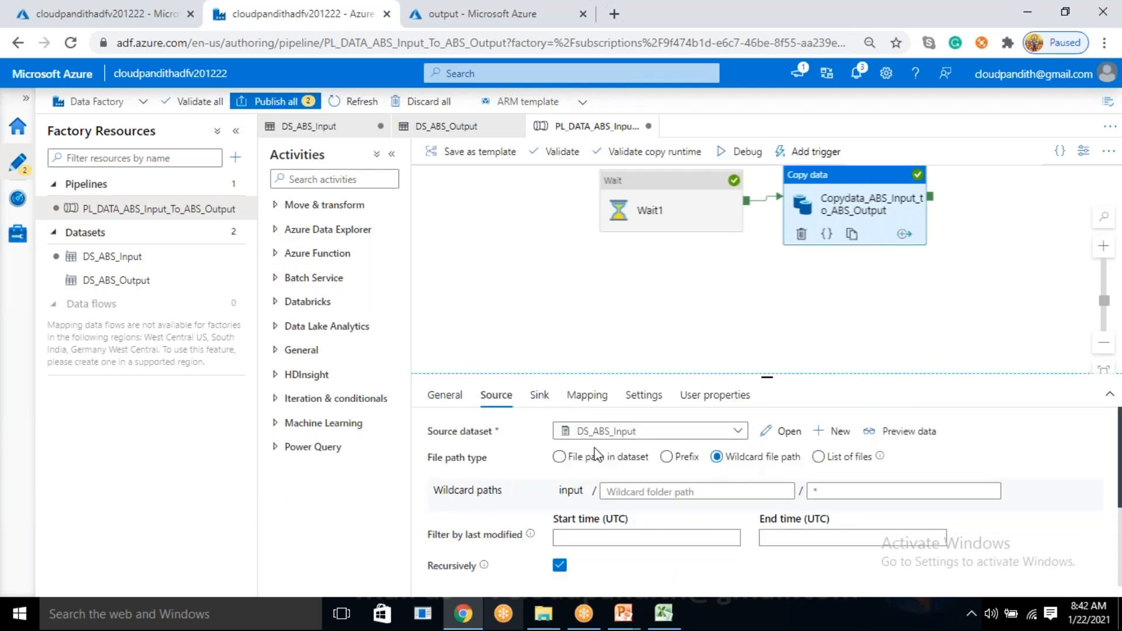
pyautogui.moveTo(584, 491); pyautogui.dragTo(563, 491)
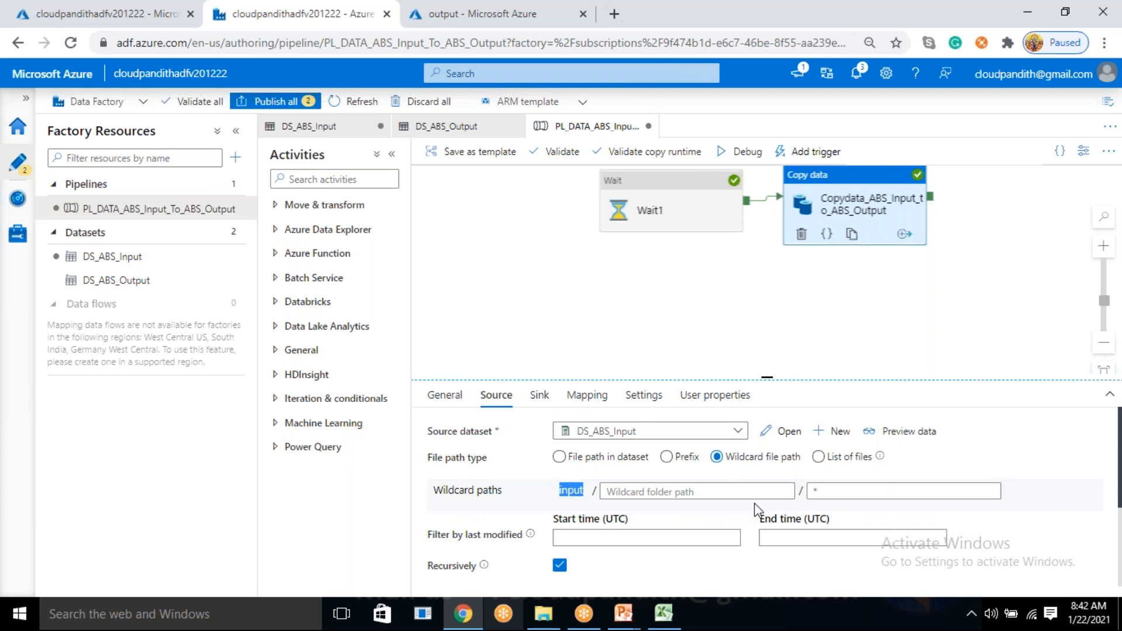
pyautogui.click(833, 493)
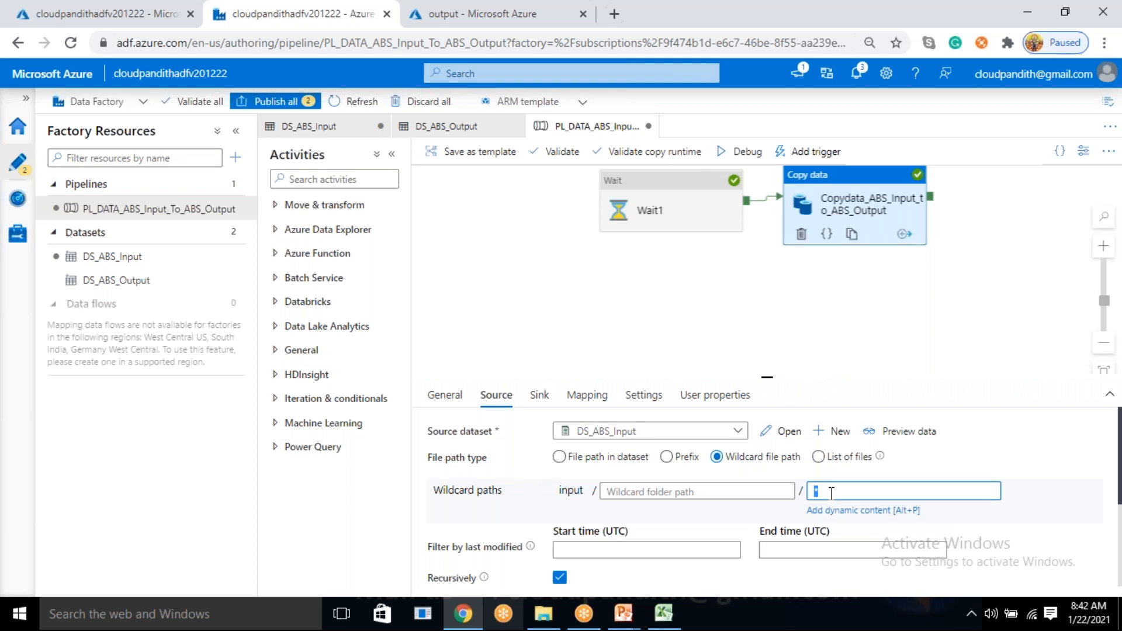
pyautogui.click(574, 491)
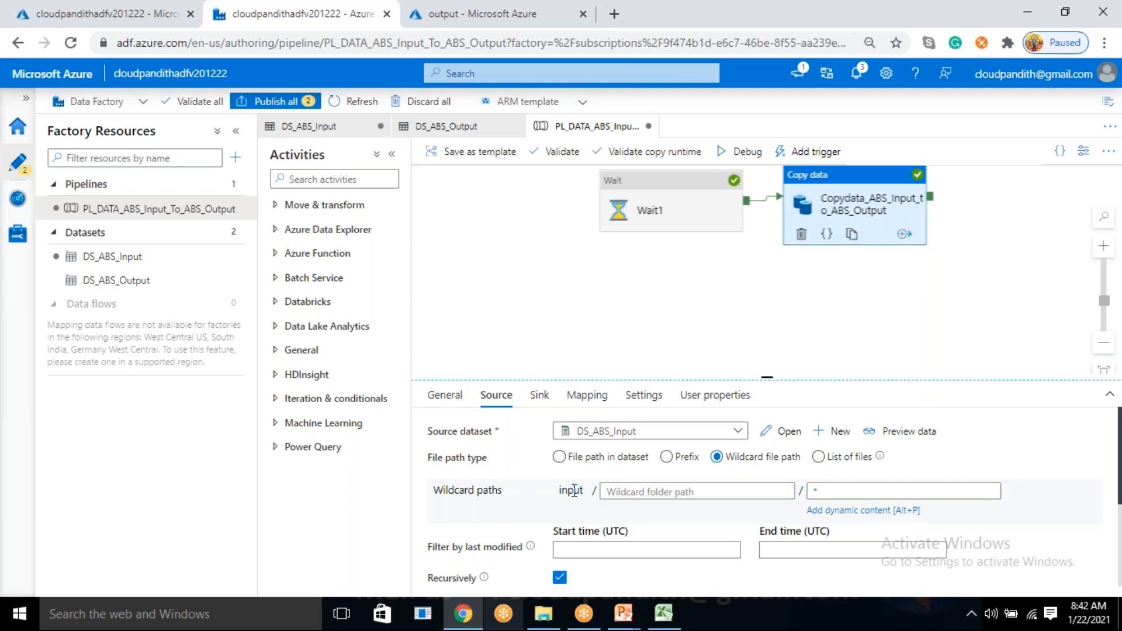
pyautogui.click(540, 396)
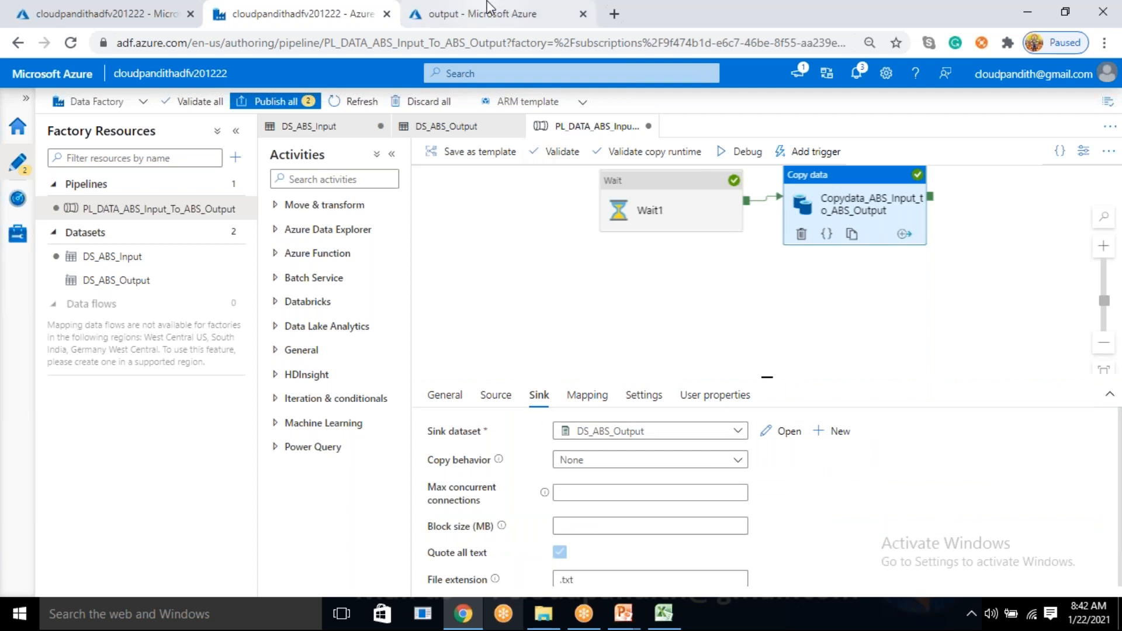
# Return to the output container in the Azure portal and compare the names of the copied files.
pyautogui.click(490, 8)
pyautogui.doubleClick(304, 320)
pyautogui.moveTo(304, 321); pyautogui.dragTo(345, 353)
pyautogui.click(348, 360)
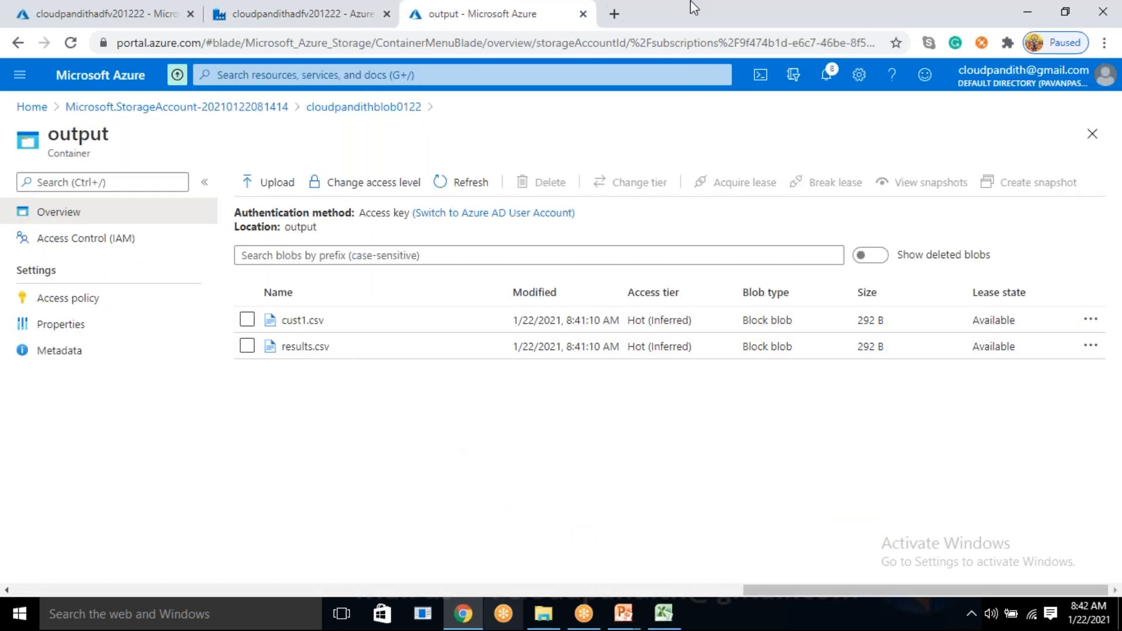
pyautogui.click(800, 25)
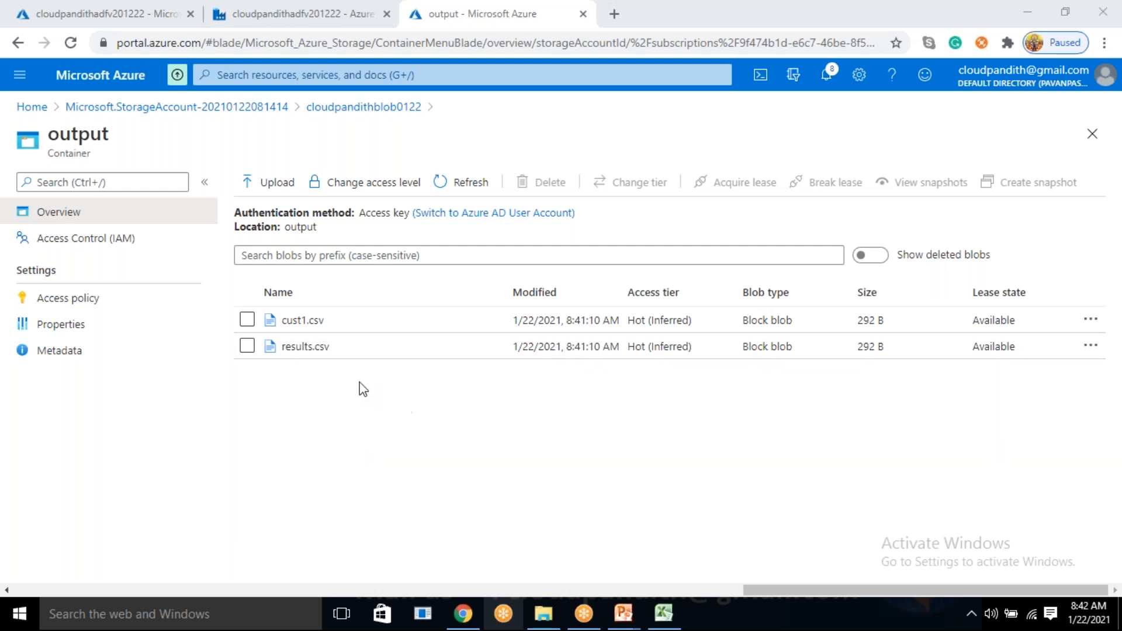
pyautogui.click(355, 407)
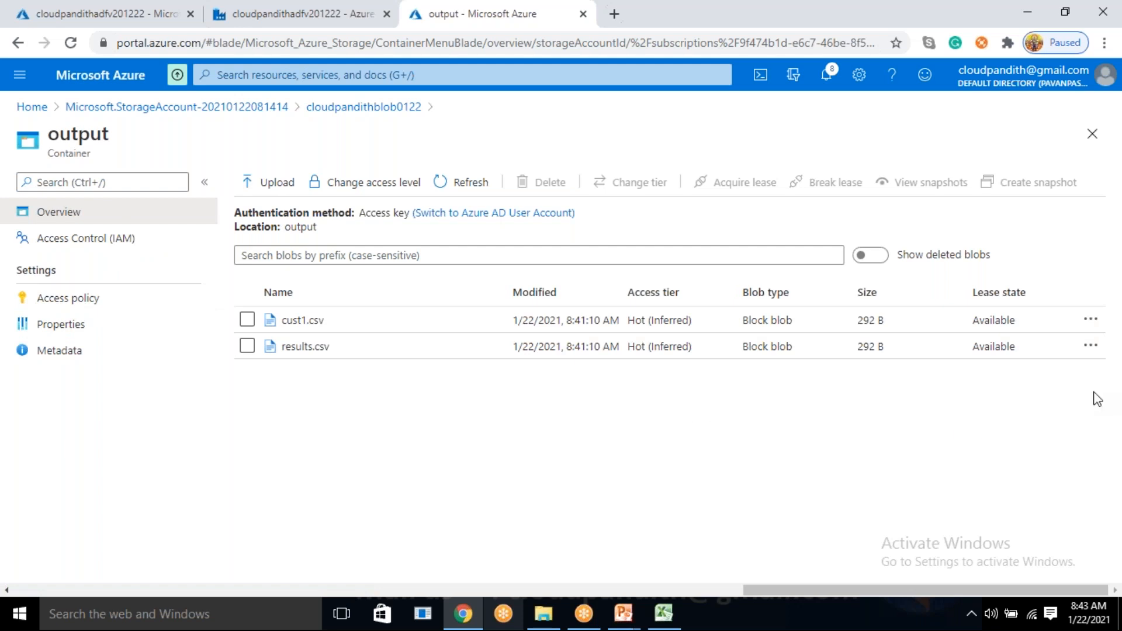
pyautogui.click(925, 626)
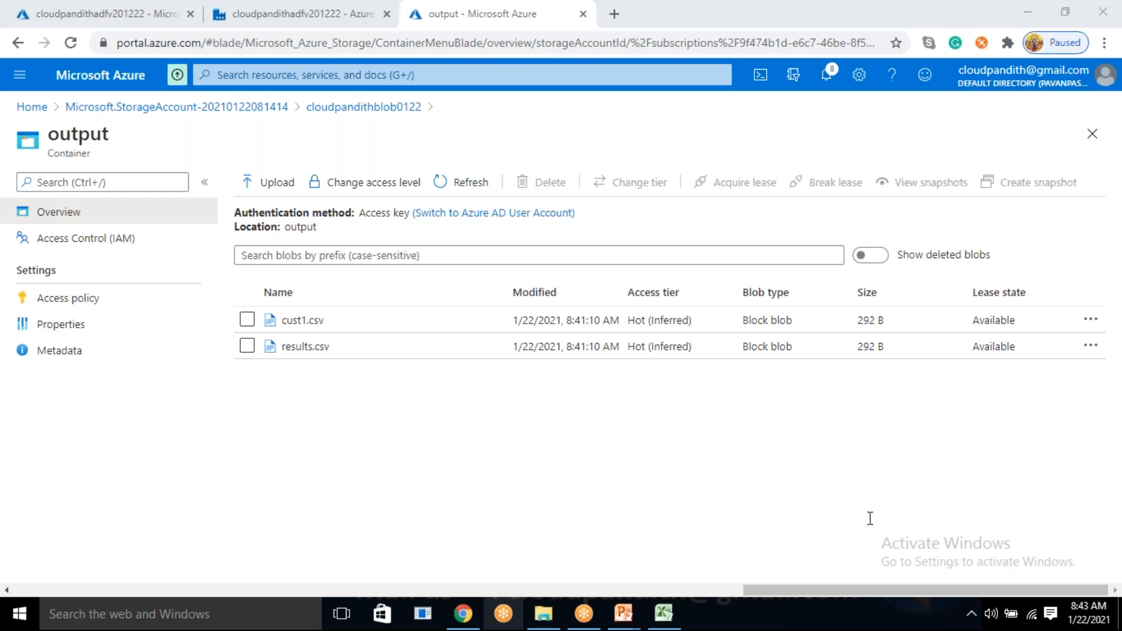
# Return to the data factory and move the Wait1 activity slightly down and left on the pipeline canvas.
pyautogui.click(303, 12)
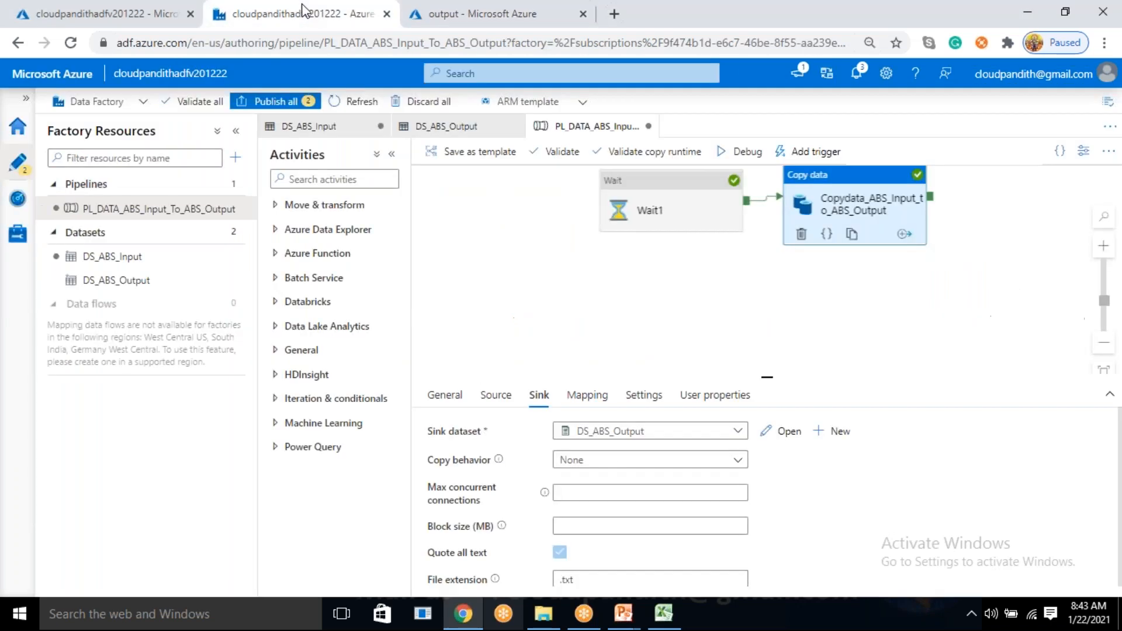
pyautogui.click(682, 201)
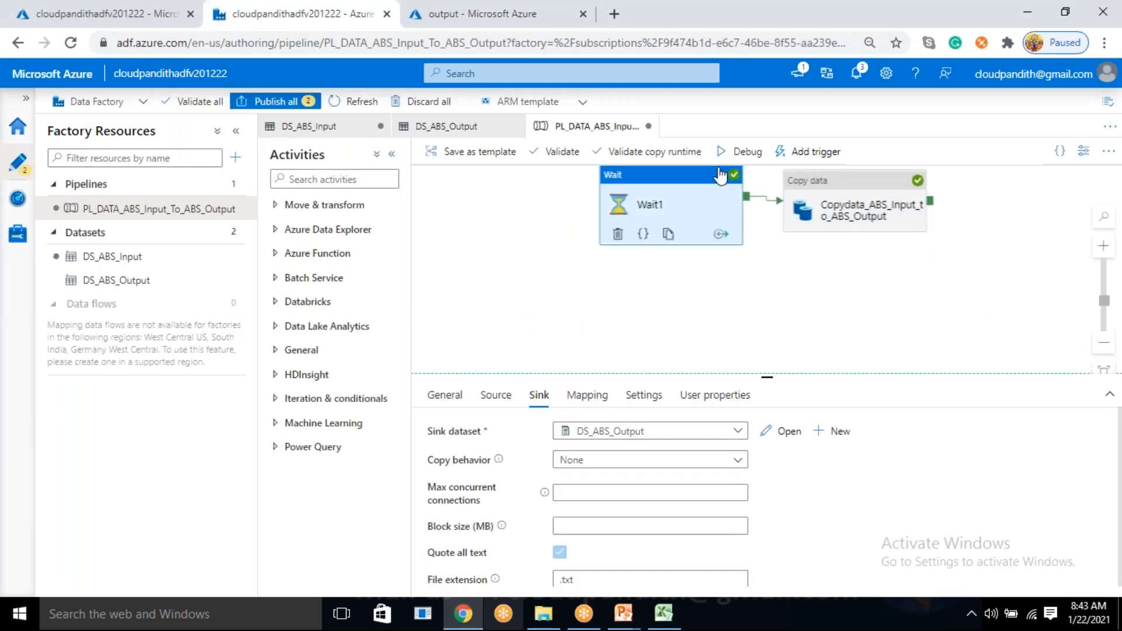
pyautogui.moveTo(683, 204); pyautogui.dragTo(653, 235)
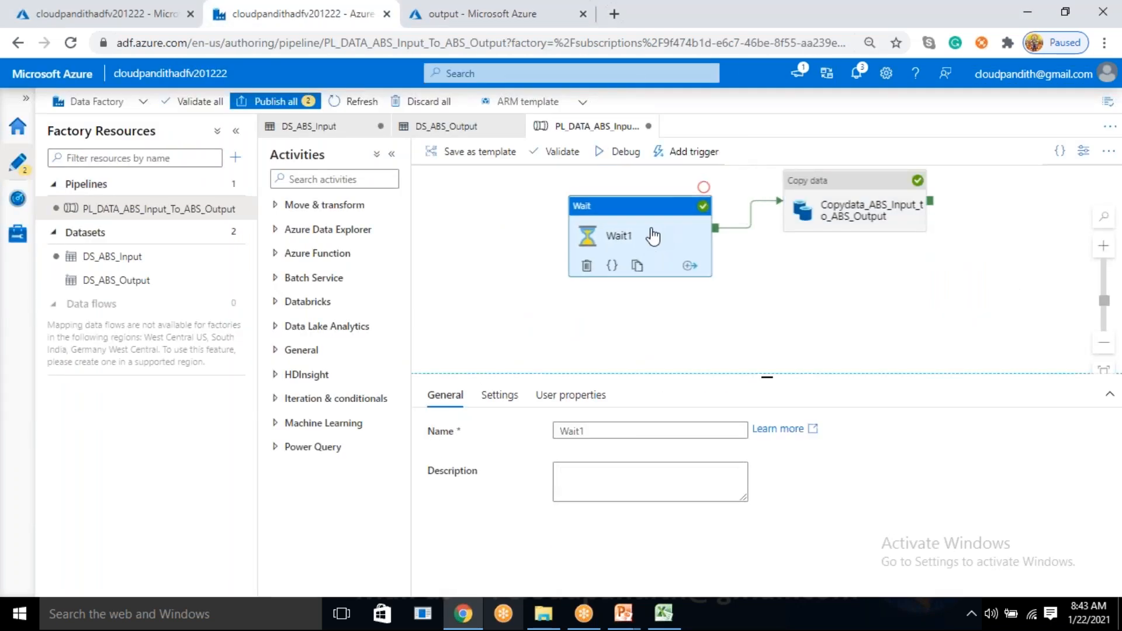
# Open the DS_ABS_Input dataset and check the container, directory and file parts of its file path.
pyautogui.moveTo(735, 293); pyautogui.dragTo(706, 298)
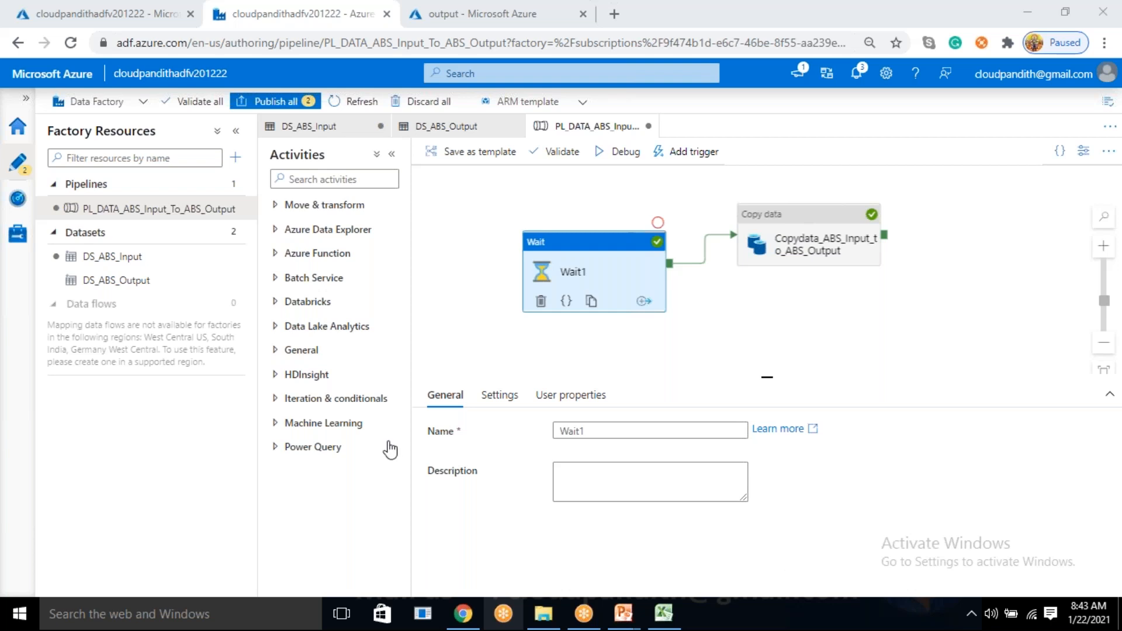
pyautogui.click(105, 257)
pyautogui.click(659, 320)
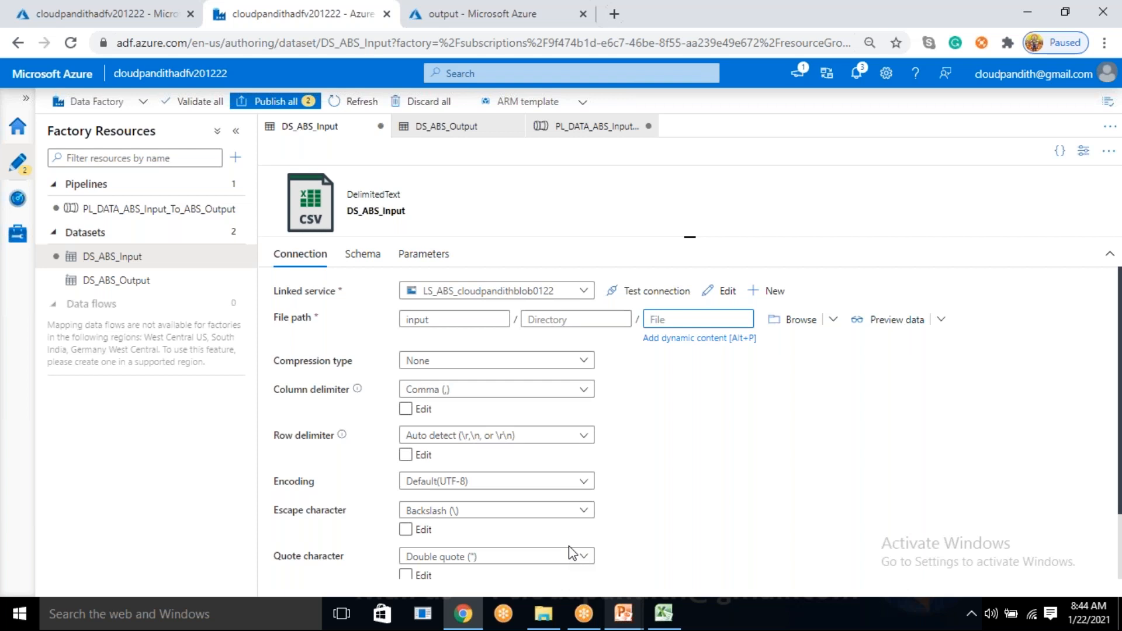
# Return to the PL_DATA_ABS_Input_To_ABS_Output pipeline and review the copy activity's source settings, including the wildcard paths.
pyautogui.click(128, 184)
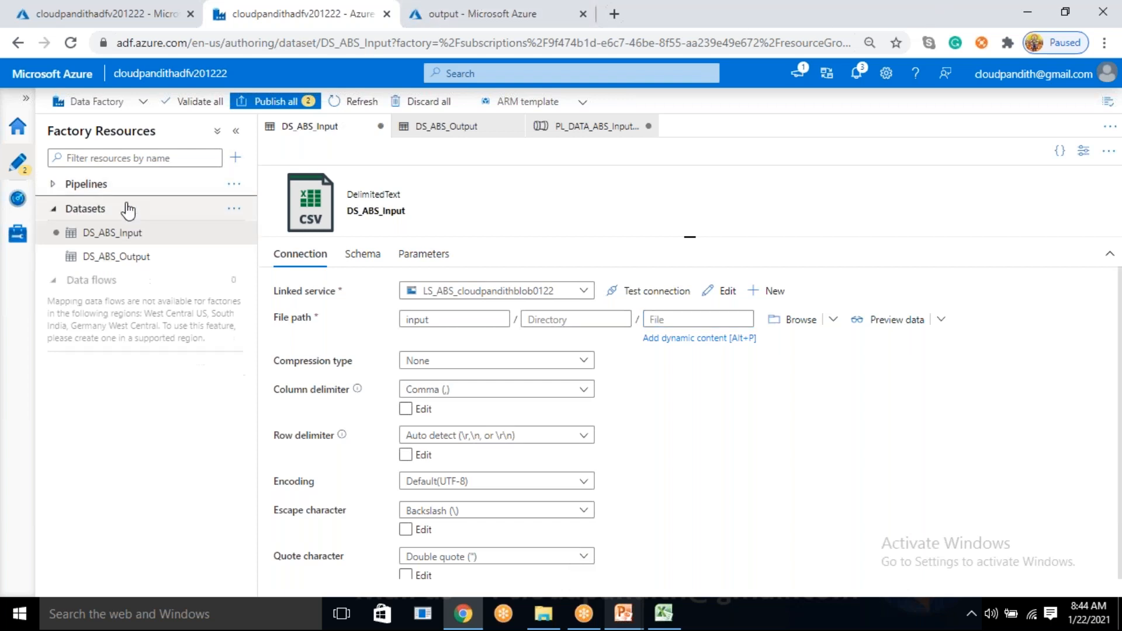
pyautogui.click(115, 185)
pyautogui.click(114, 209)
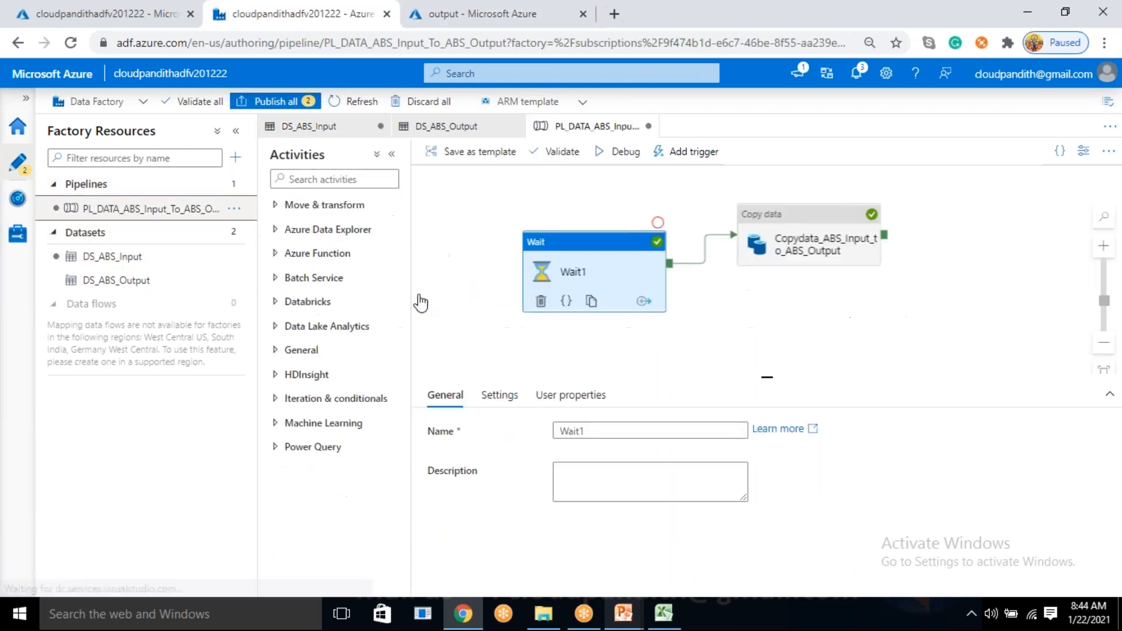
pyautogui.click(766, 237)
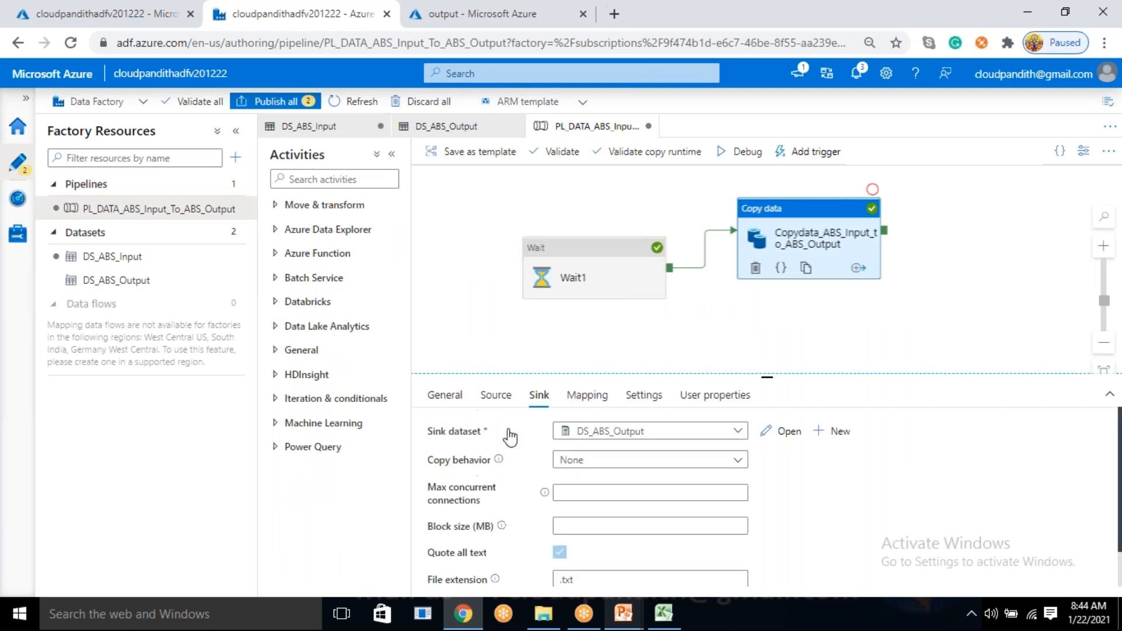
pyautogui.click(495, 395)
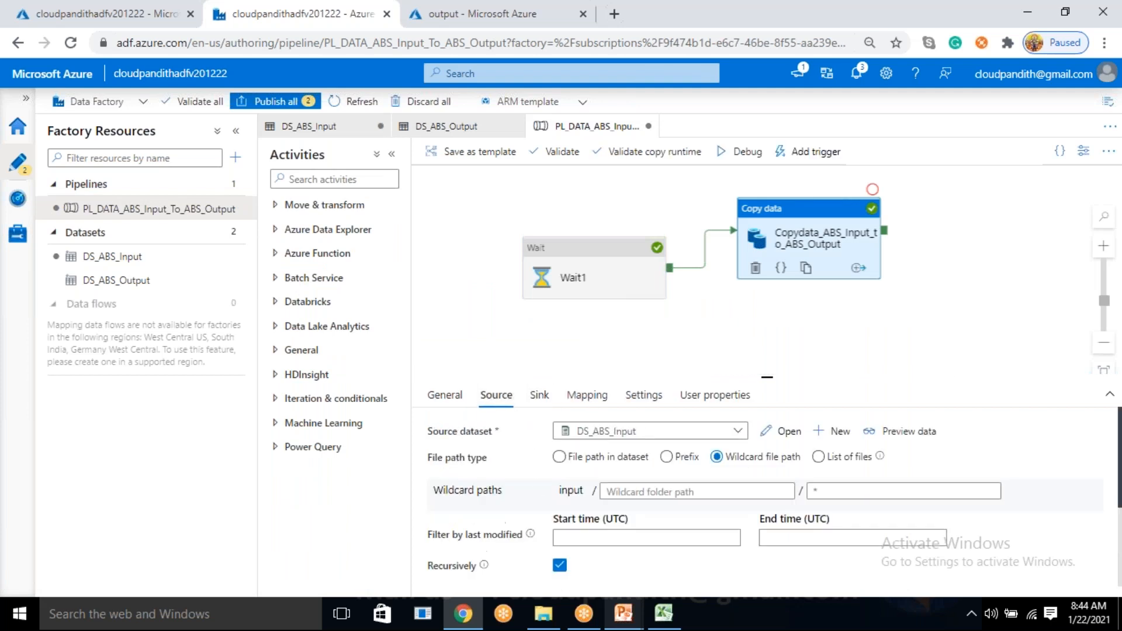
pyautogui.doubleClick(811, 489)
pyautogui.click(732, 476)
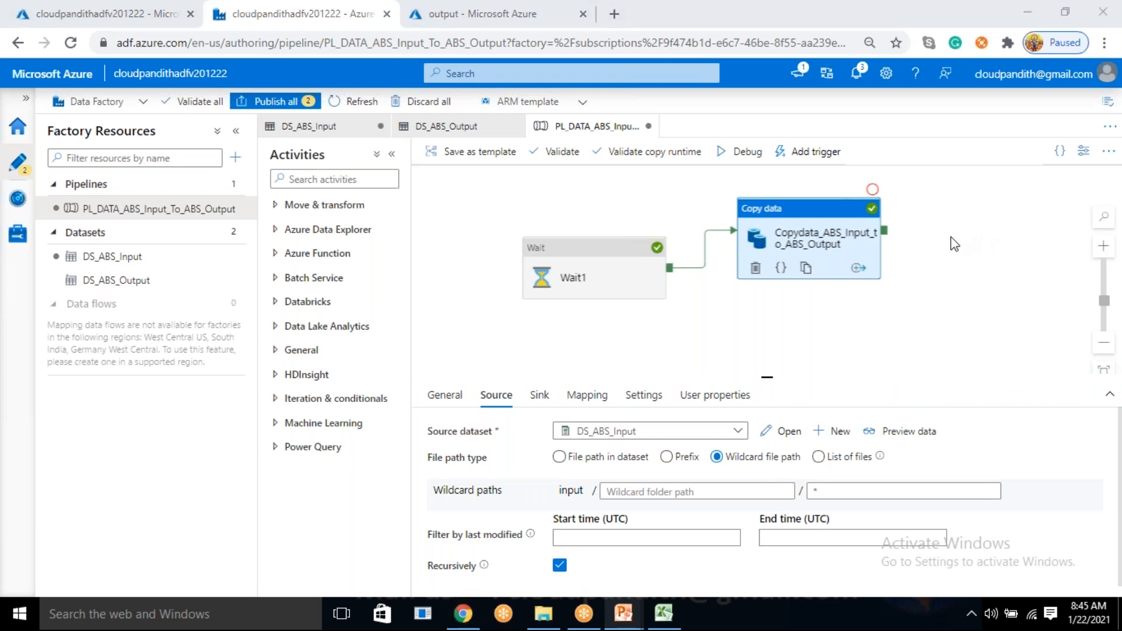
# Examine the wildcard file name in the copy activity's source, and bring back the pipeline's debug run output.
pyautogui.click(845, 491)
pyautogui.click(829, 494)
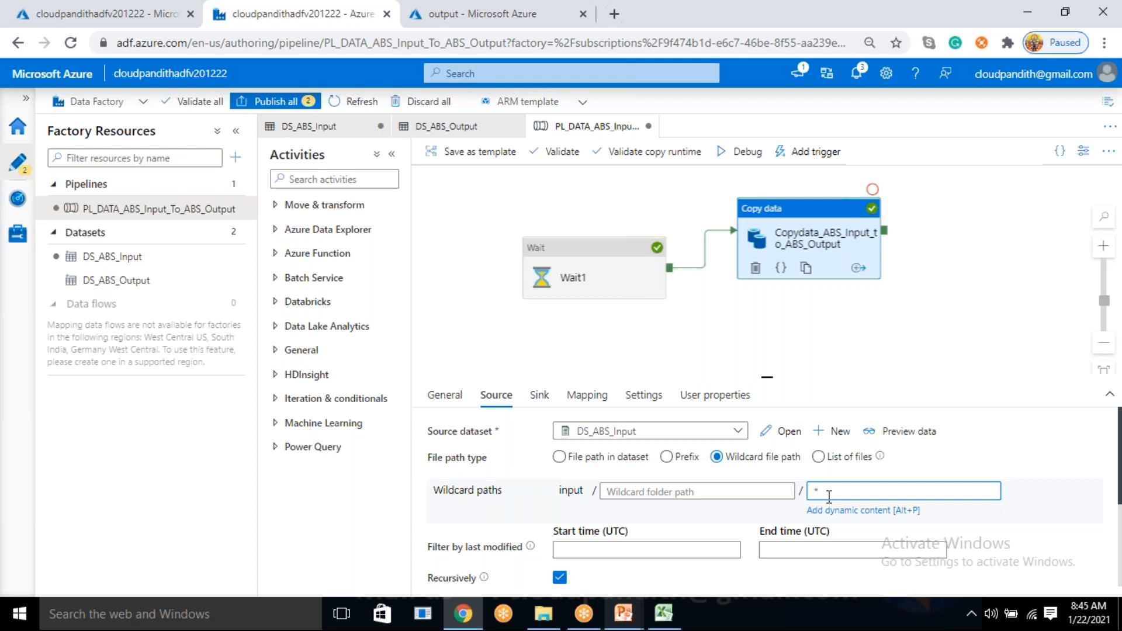
pyautogui.moveTo(828, 490); pyautogui.dragTo(812, 489)
pyautogui.click(745, 518)
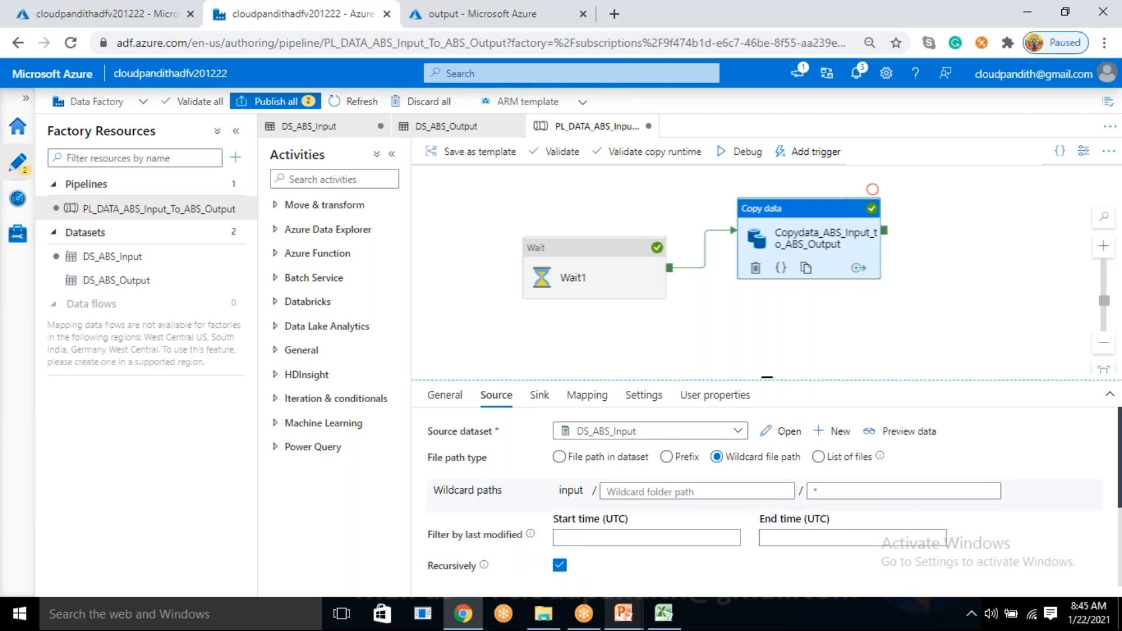
pyautogui.click(821, 485)
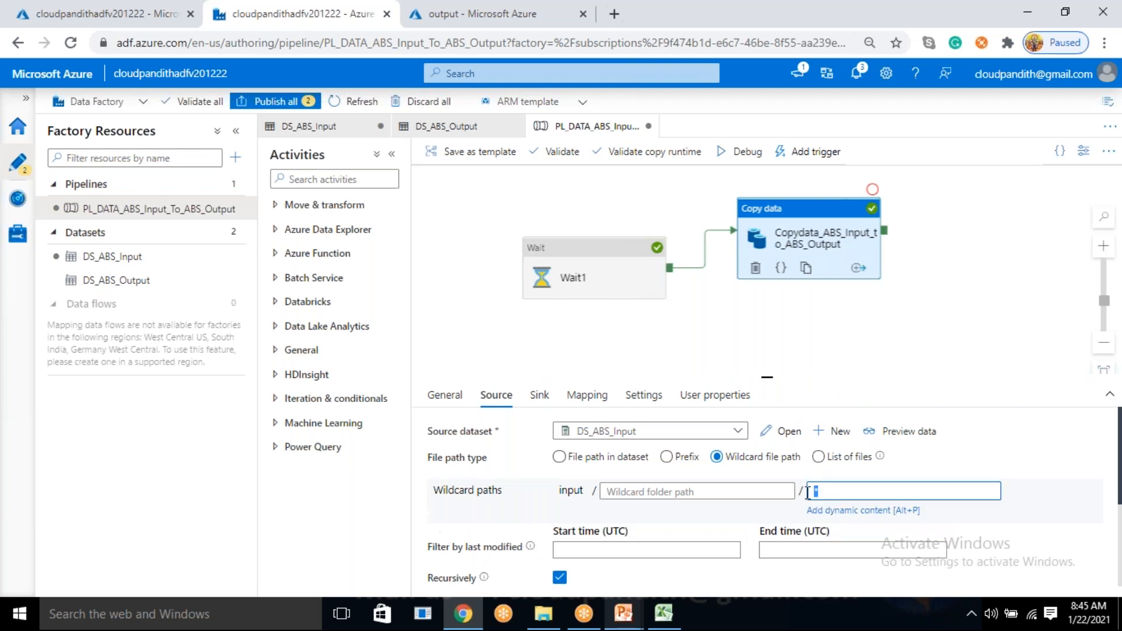
pyautogui.click(693, 334)
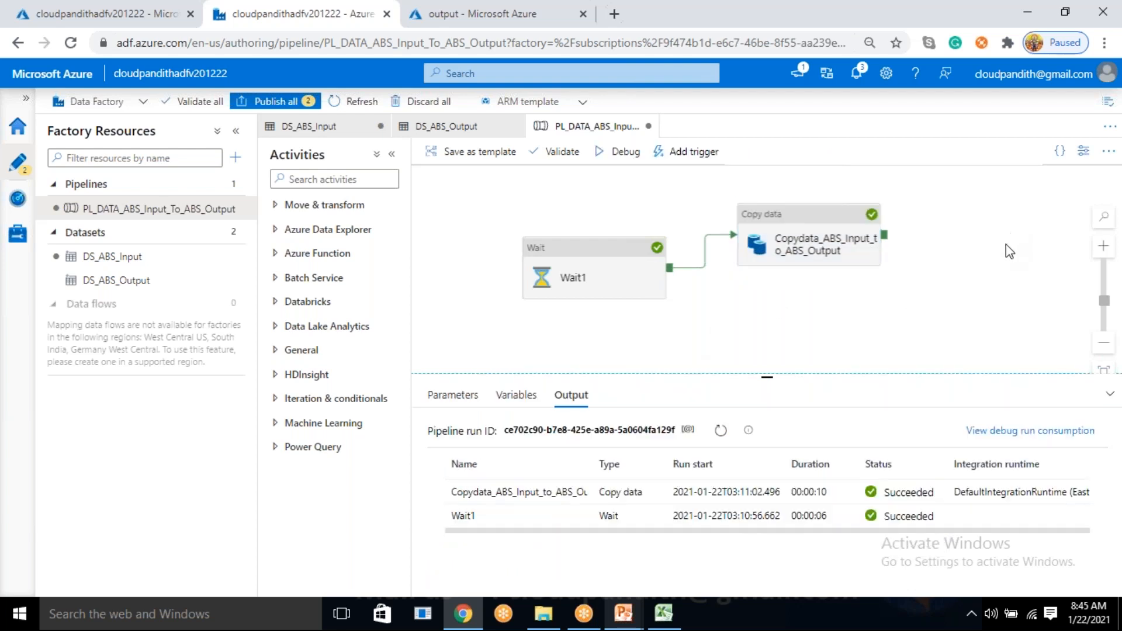